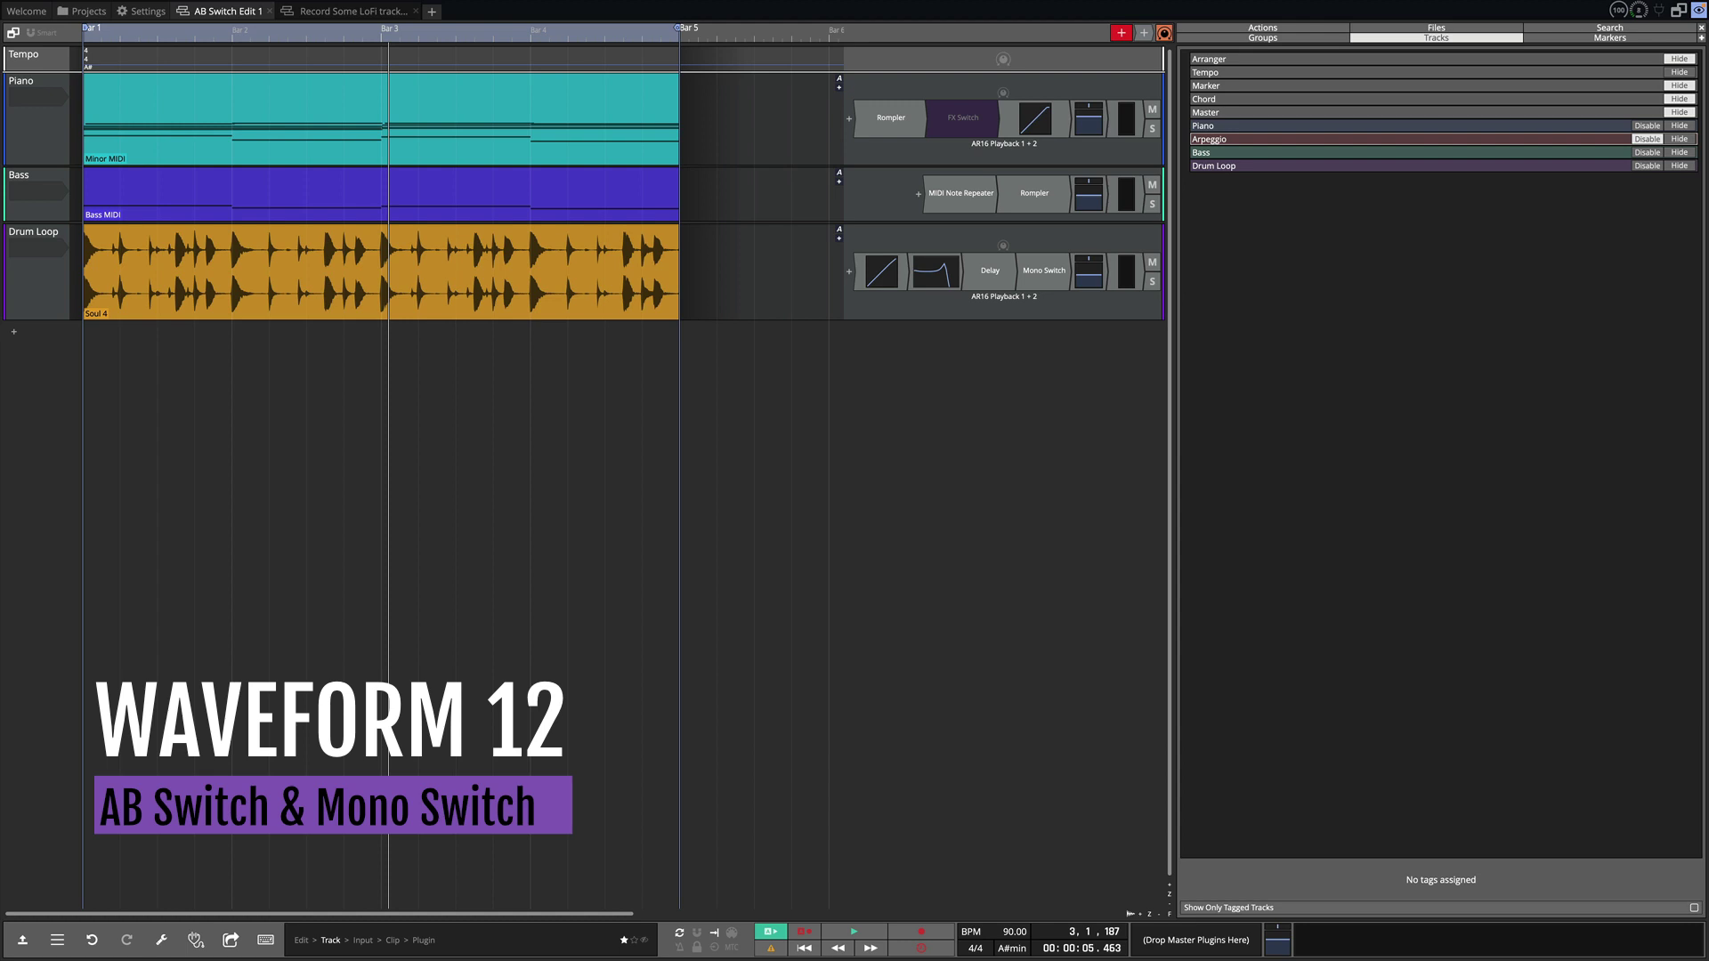
Step: Play the arrangement from the very beginning, then stop playback
{"action": "left_click", "coordinate": [115, 379]}
{"action": "key", "text": "Home"}
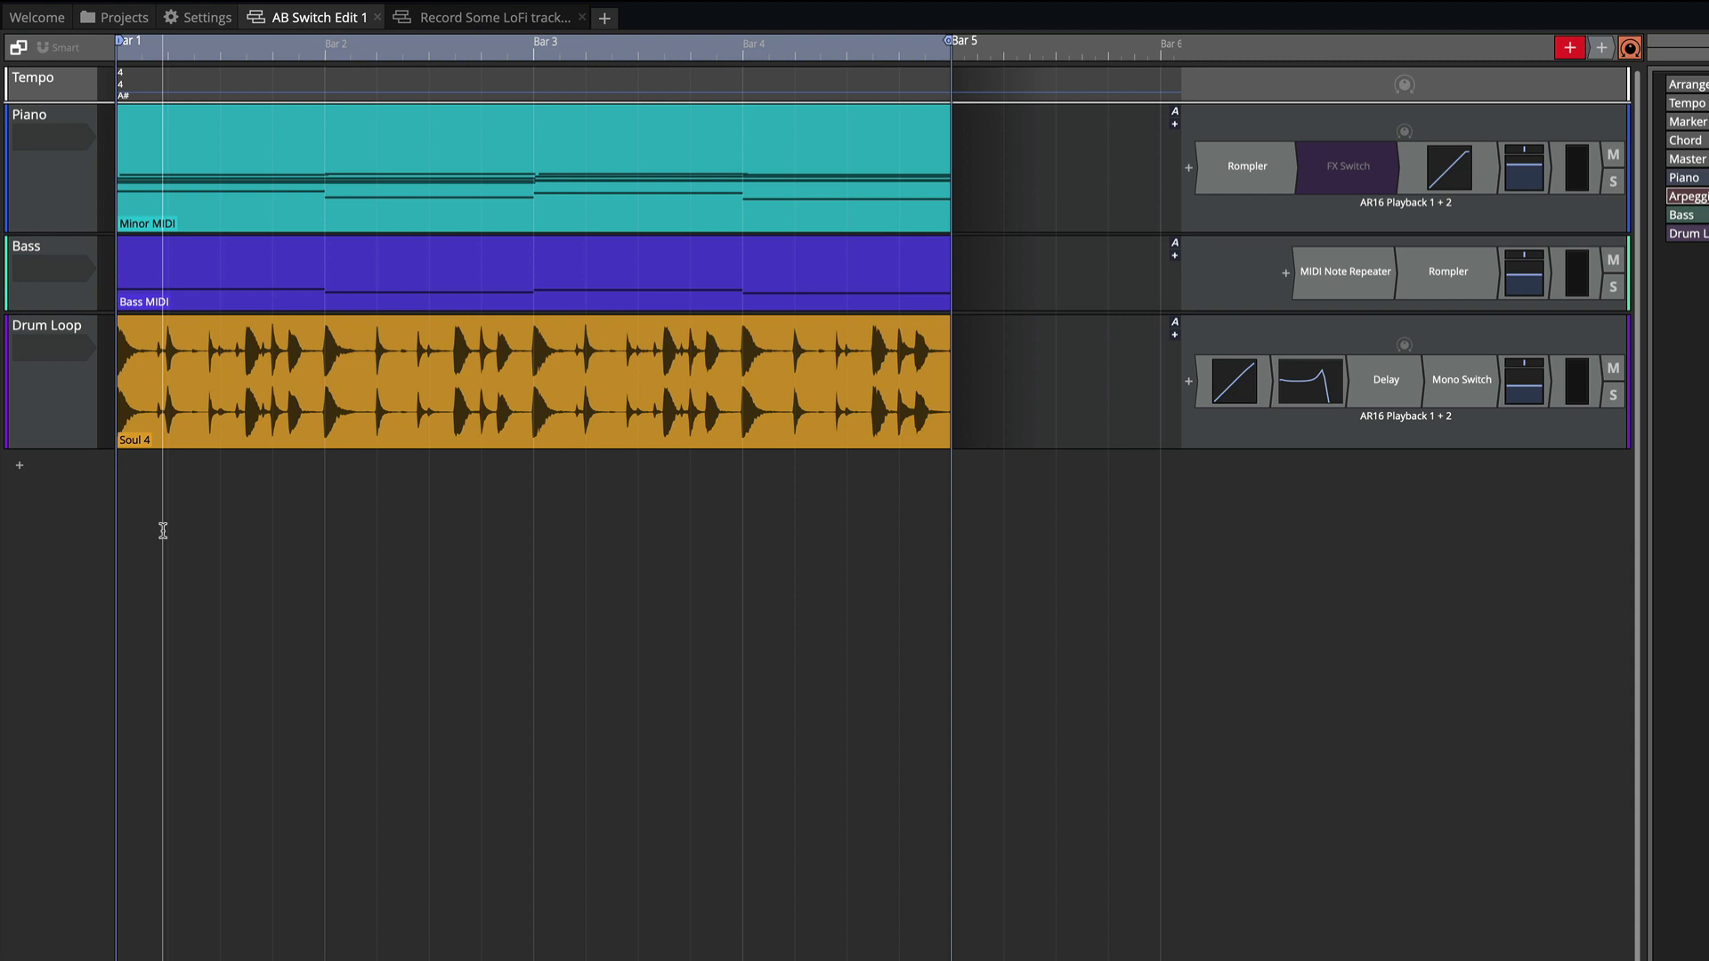
{"action": "key", "text": "space"}
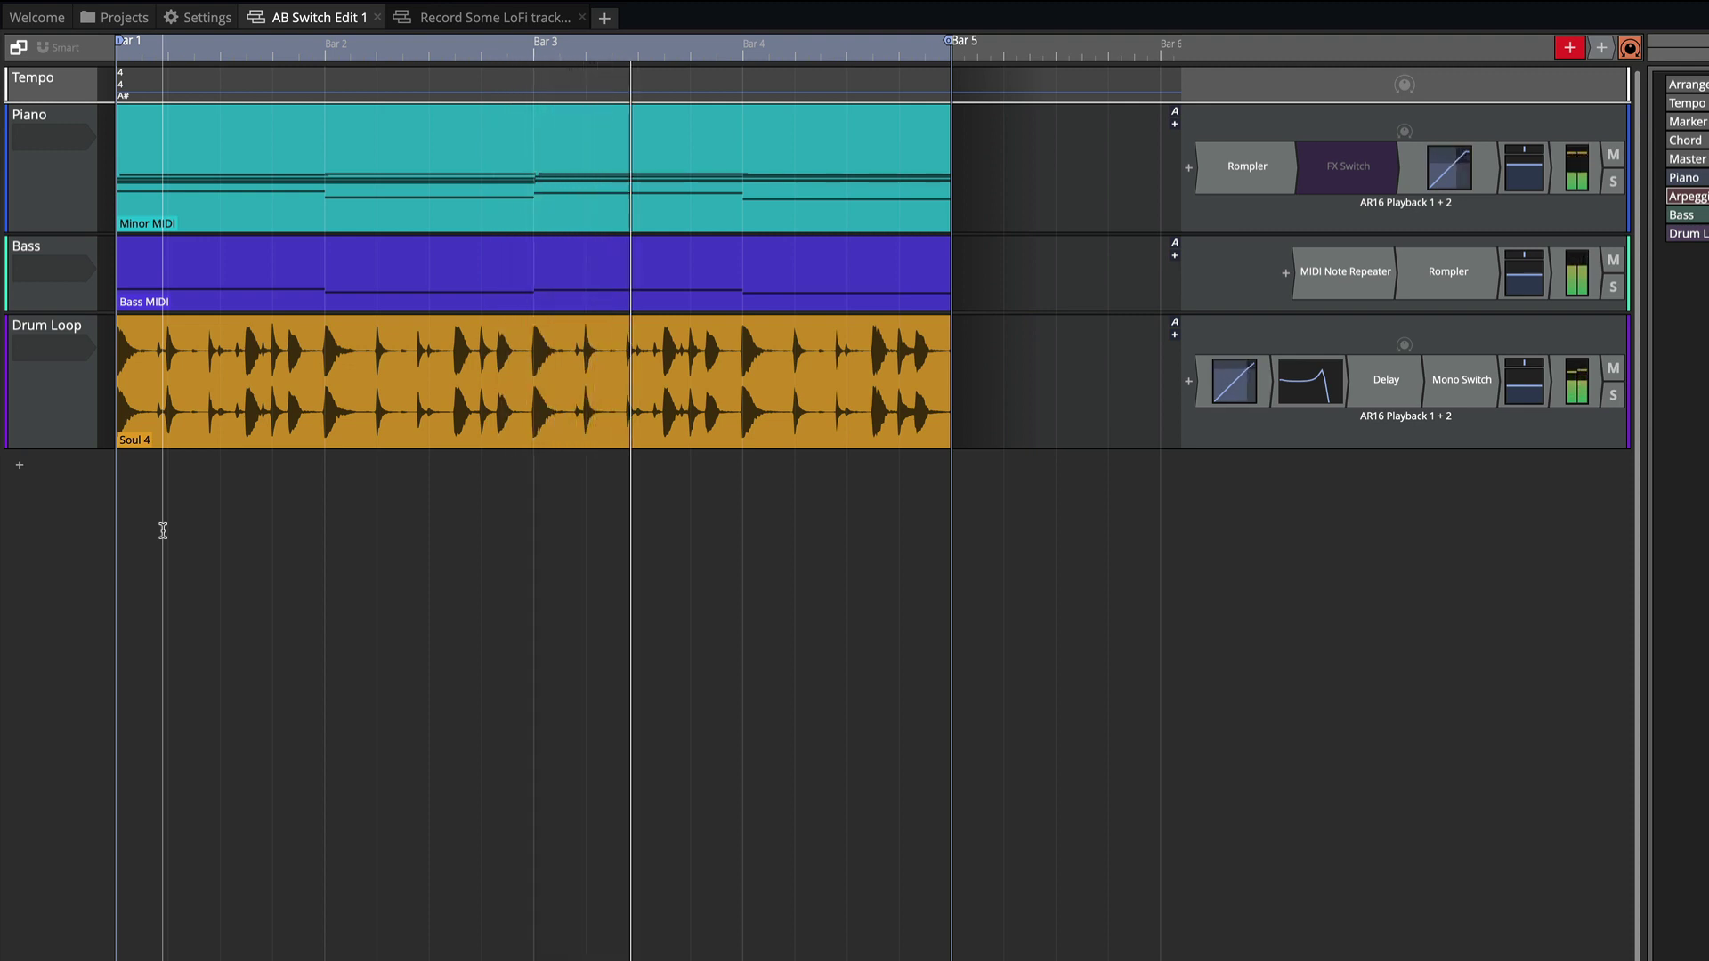
{"action": "key", "text": "space"}
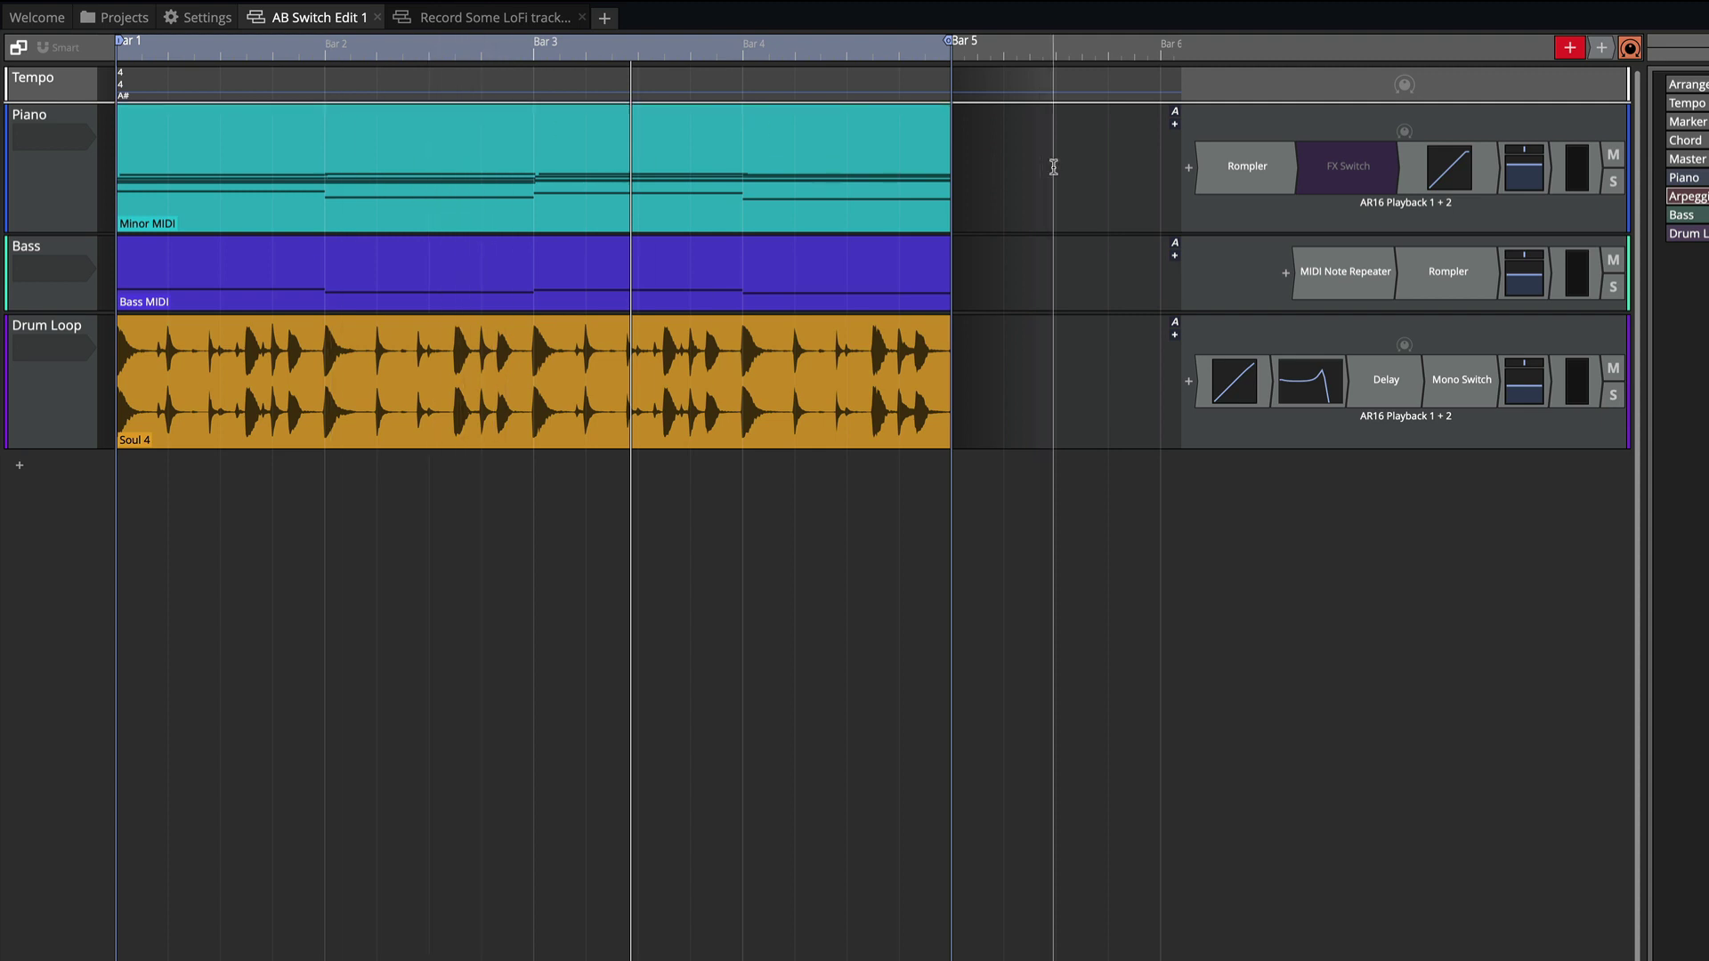
Step: Open the piano's Rompler instrument, move and close its window, and select the FX Switch rack
{"action": "double_click", "coordinate": [1239, 182]}
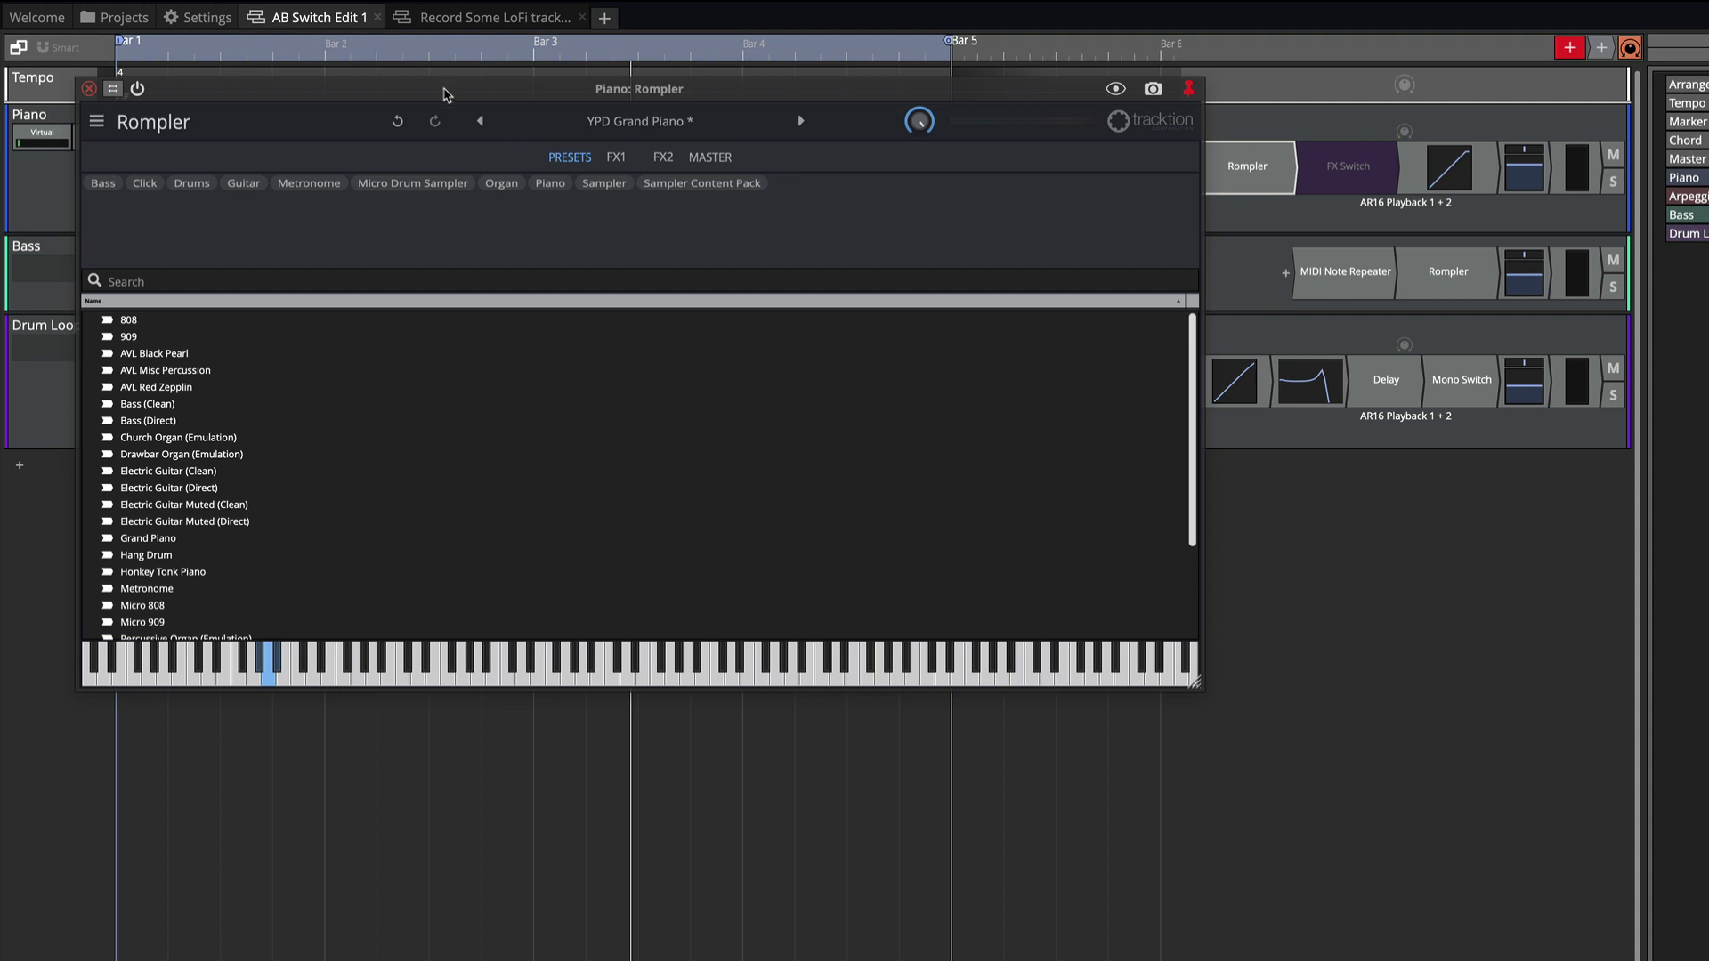
{"action": "left_click_drag", "start_coordinate": [440, 88], "coordinate": [637, 305]}
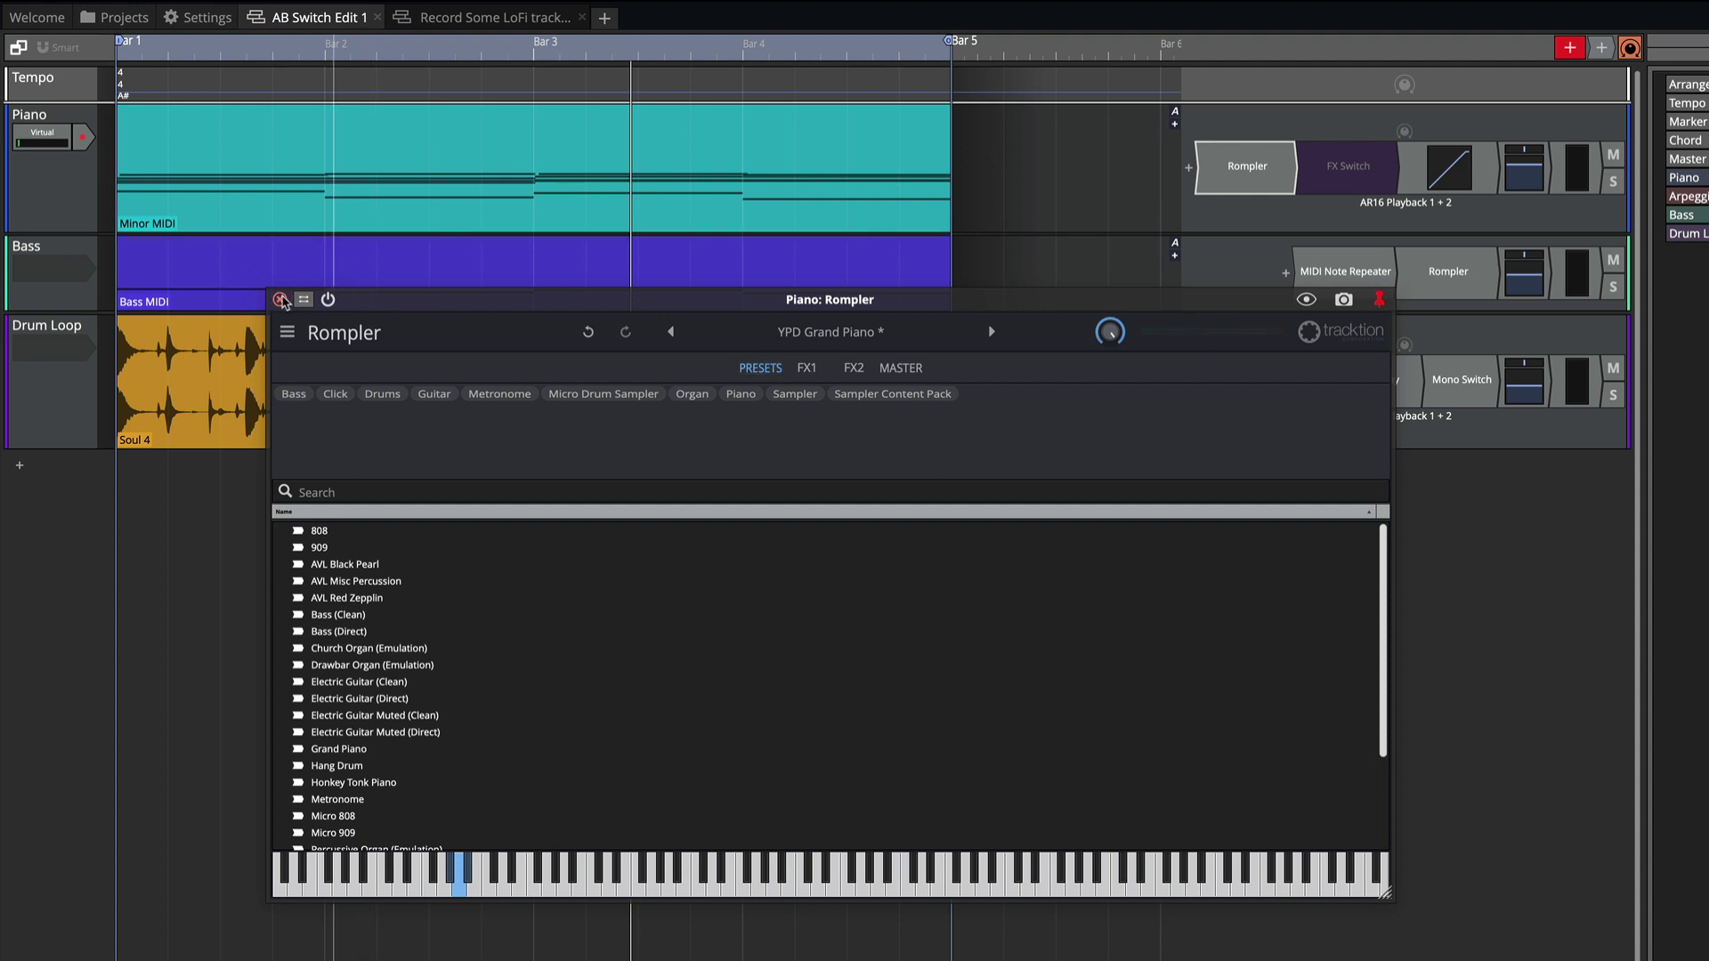
{"action": "left_click", "coordinate": [281, 299]}
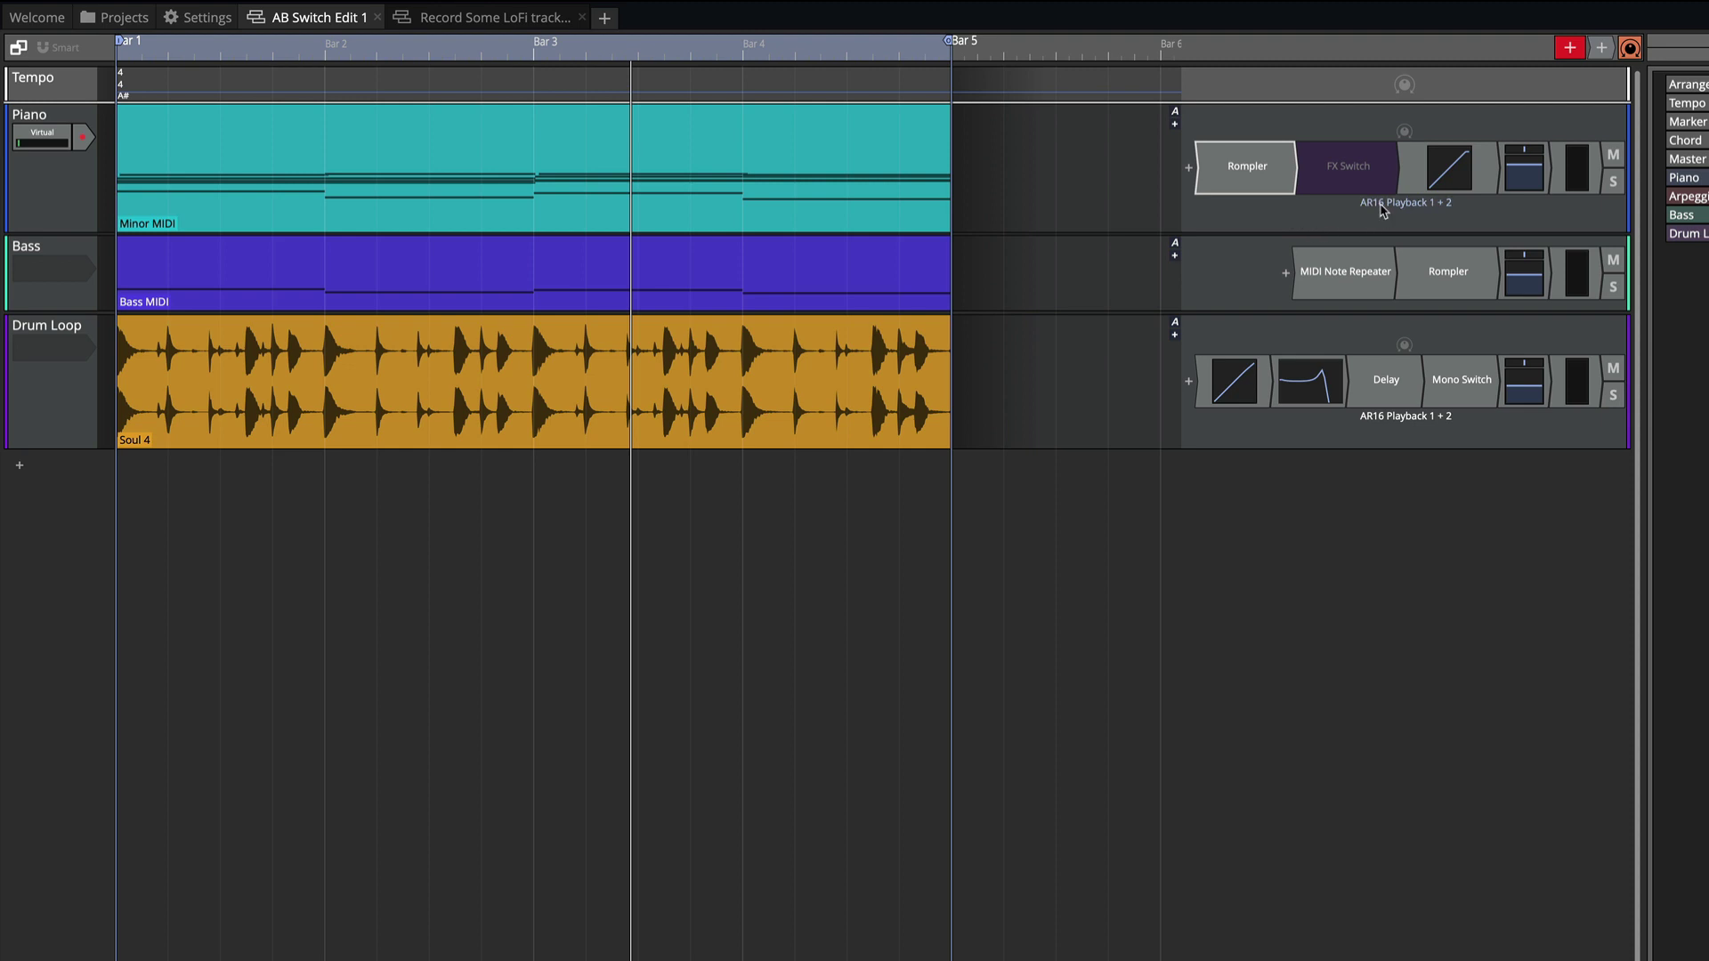
{"action": "left_click", "coordinate": [1359, 169]}
Step: Open the FX Switch rack in an enlarged window and bring up the AB Switch controls
{"action": "double_click", "coordinate": [1359, 169]}
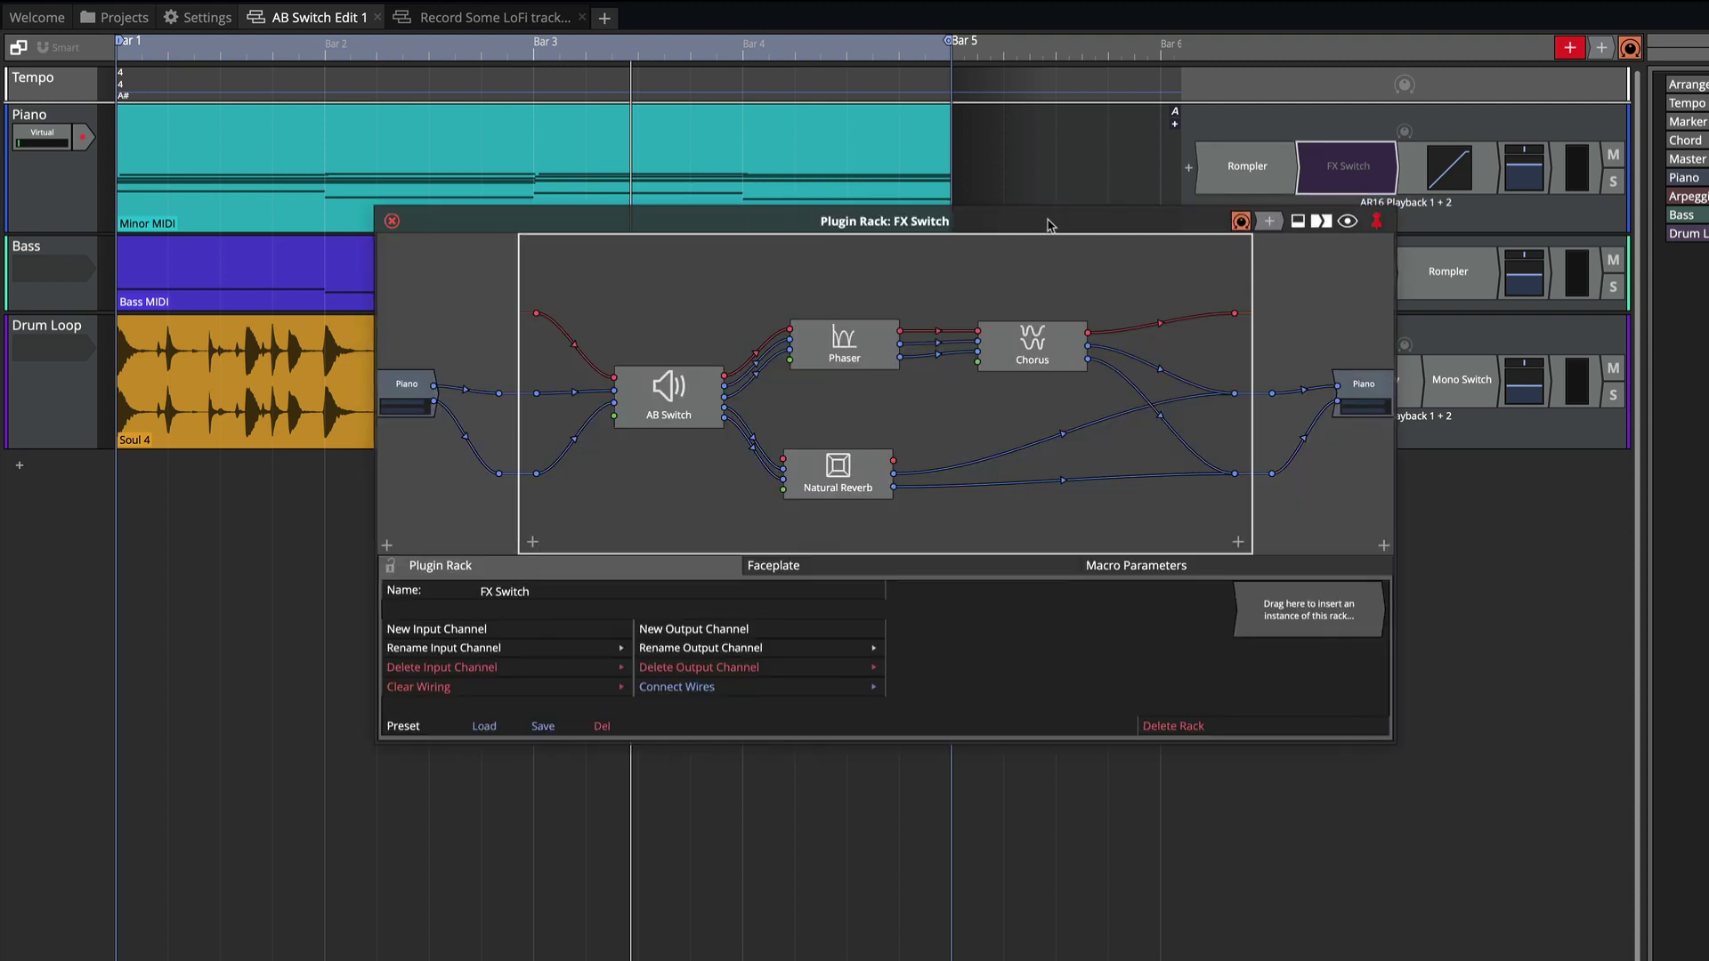
{"action": "left_click_drag", "start_coordinate": [1390, 741], "coordinate": [1708, 960]}
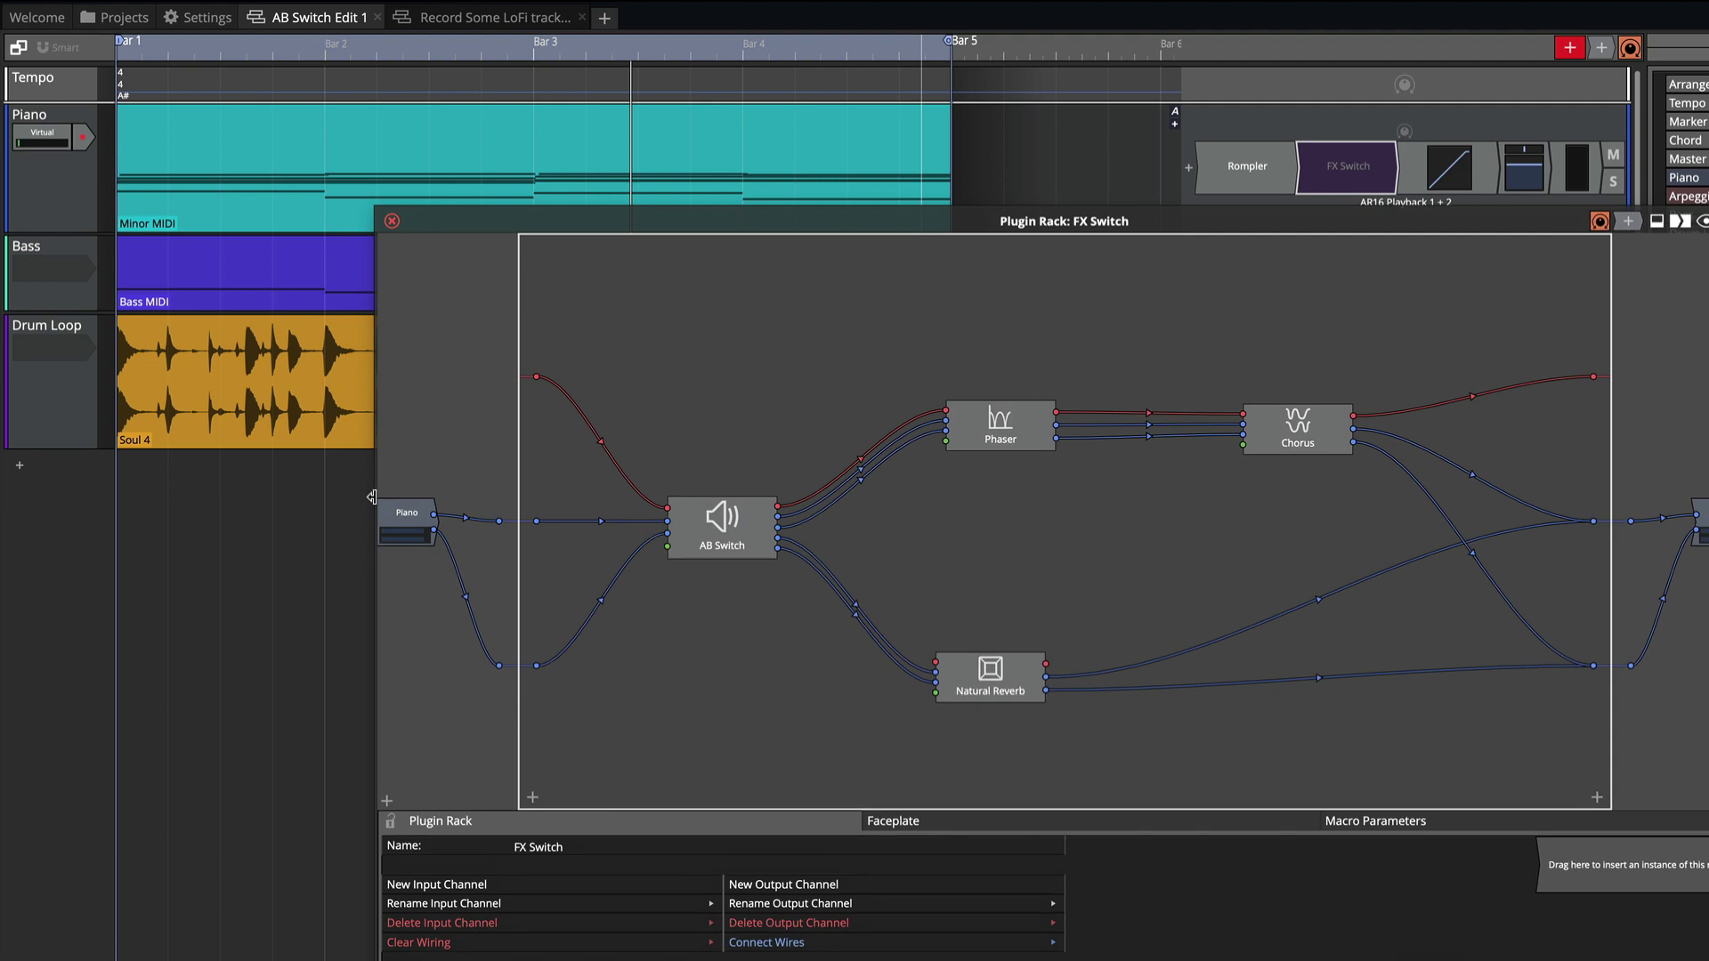
{"action": "double_click", "coordinate": [730, 533]}
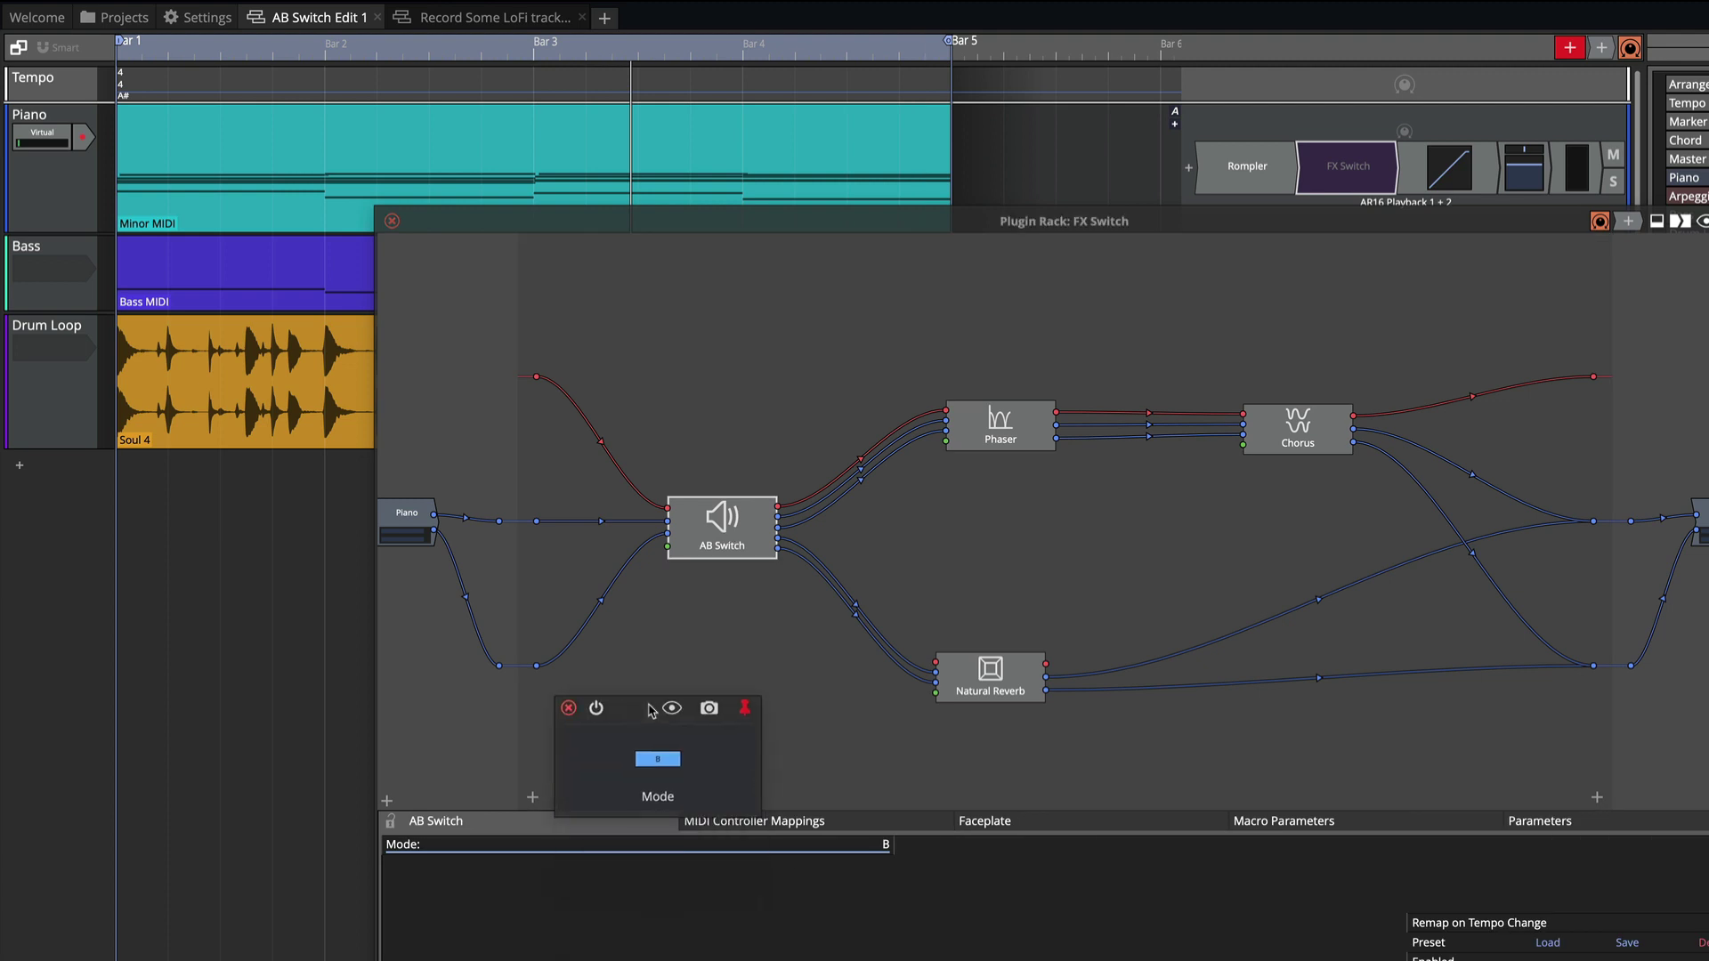
{"action": "left_click_drag", "start_coordinate": [653, 702], "coordinate": [1079, 516]}
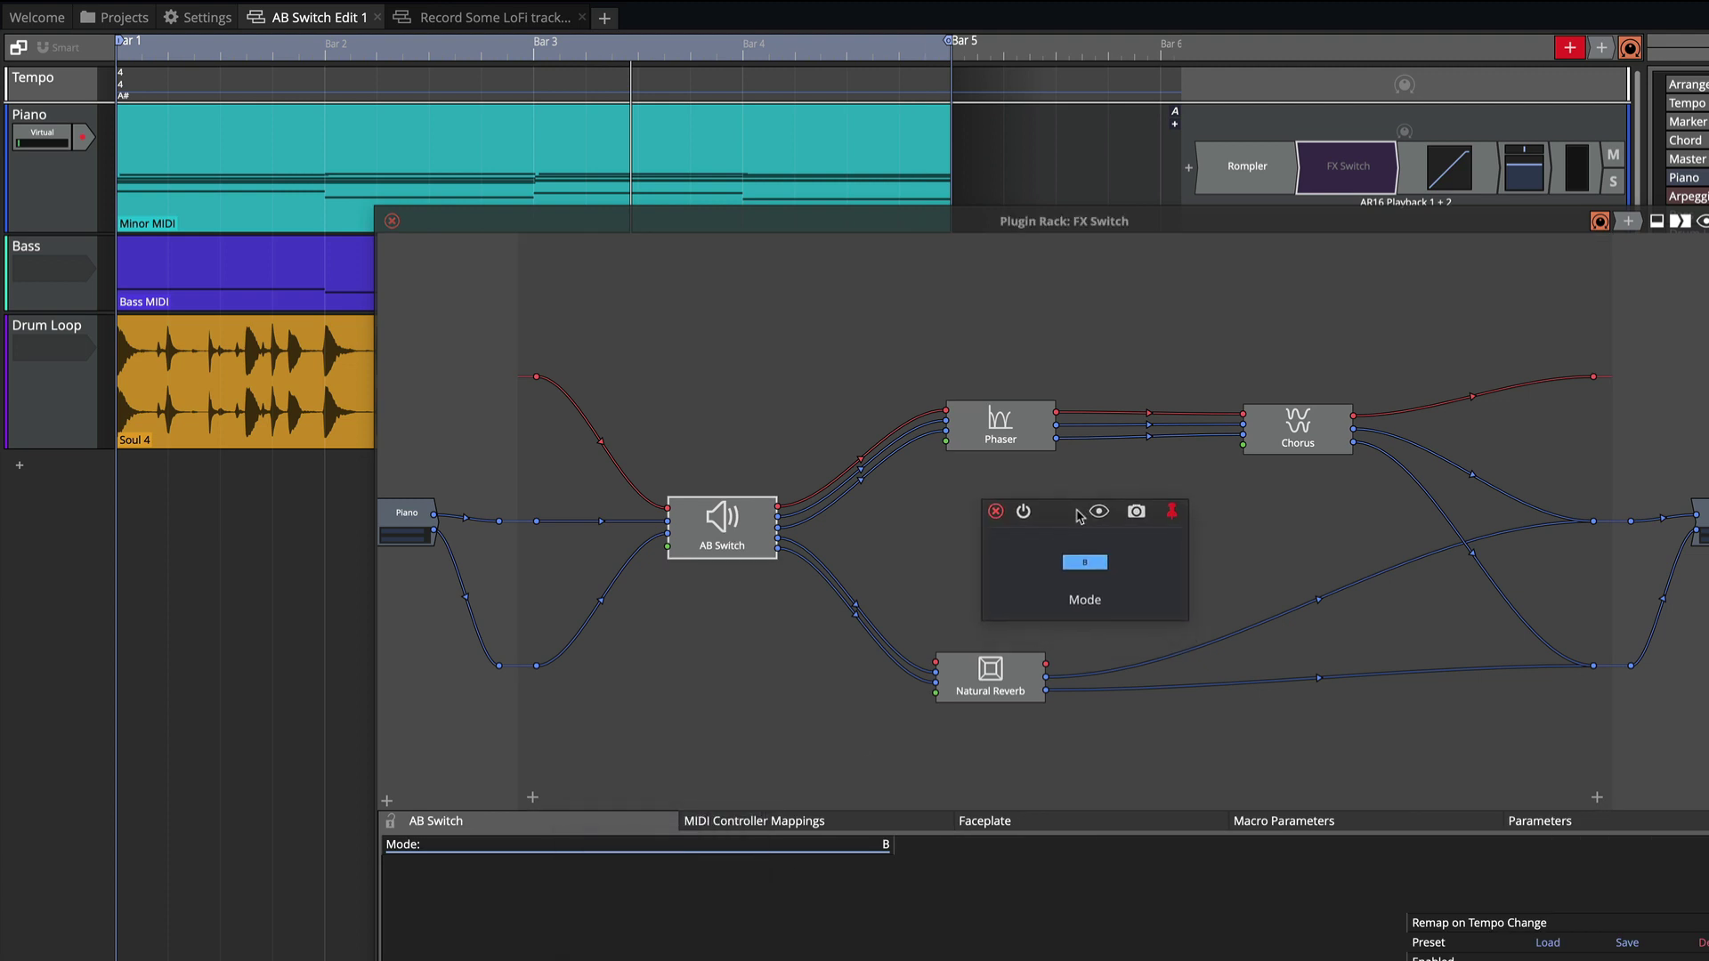
Step: Flip the AB Switch between routes A and B, leaving it on A, and nudge the Chorus node
{"action": "left_click", "coordinate": [1094, 564]}
{"action": "left_click", "coordinate": [1103, 581]}
{"action": "left_click", "coordinate": [1103, 571]}
{"action": "left_click", "coordinate": [1102, 571]}
{"action": "left_click", "coordinate": [1102, 571]}
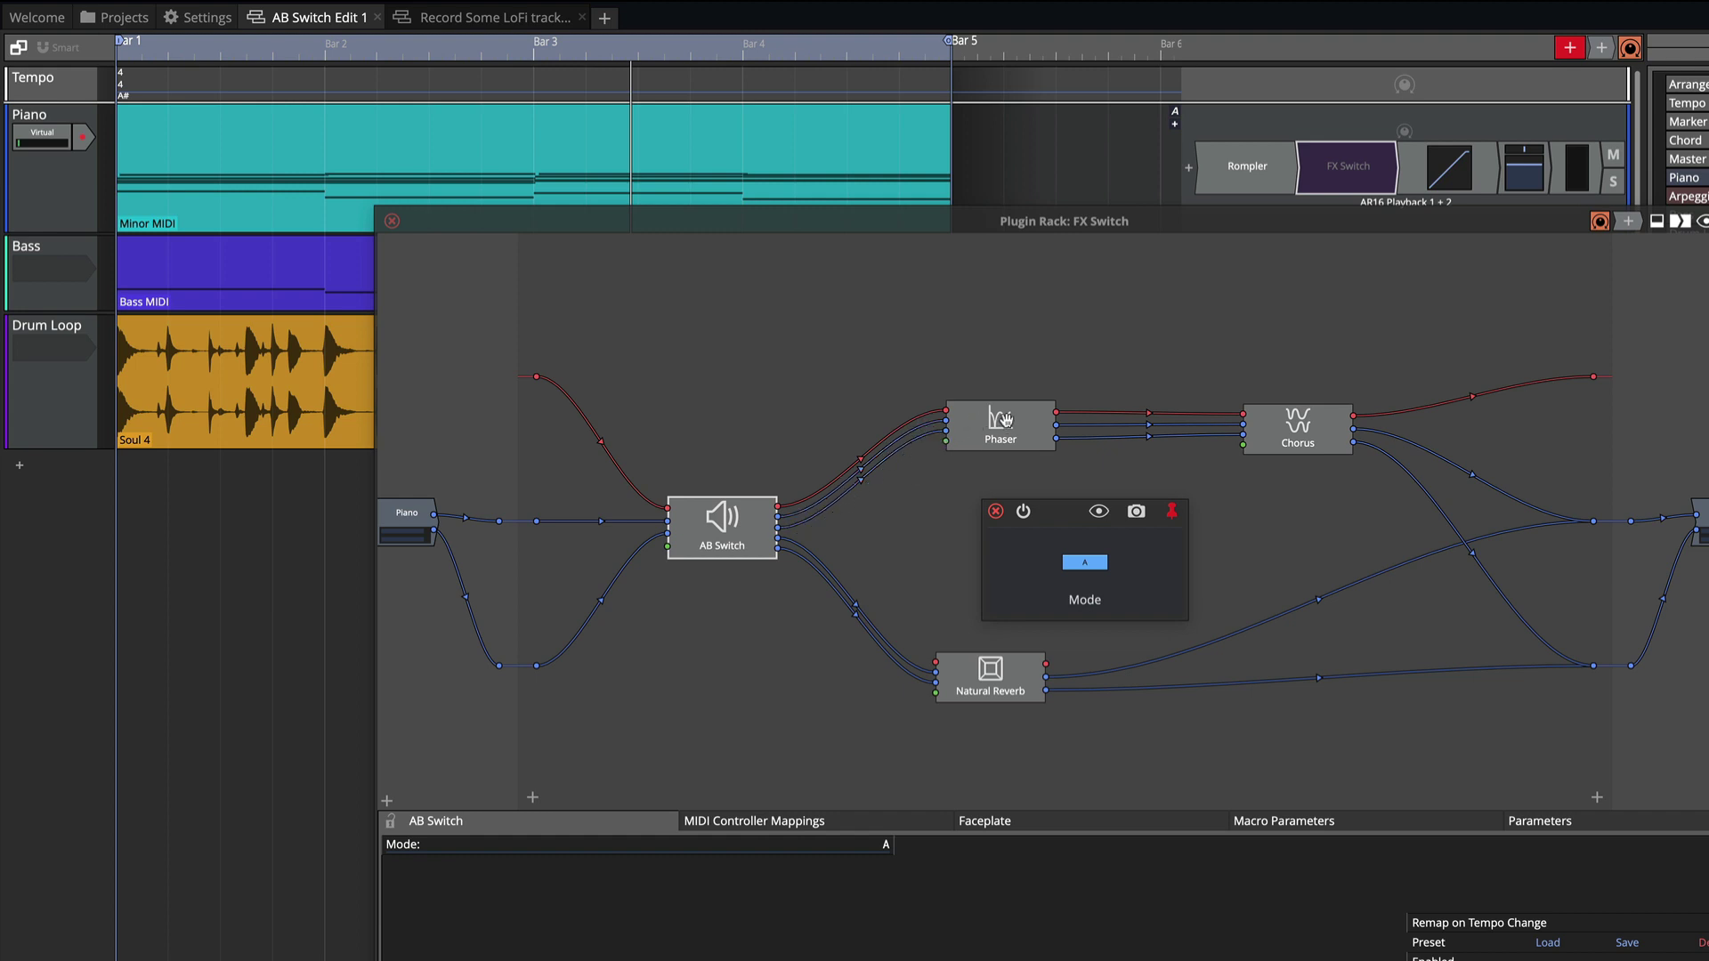
{"action": "left_click_drag", "start_coordinate": [1328, 440], "coordinate": [1300, 433]}
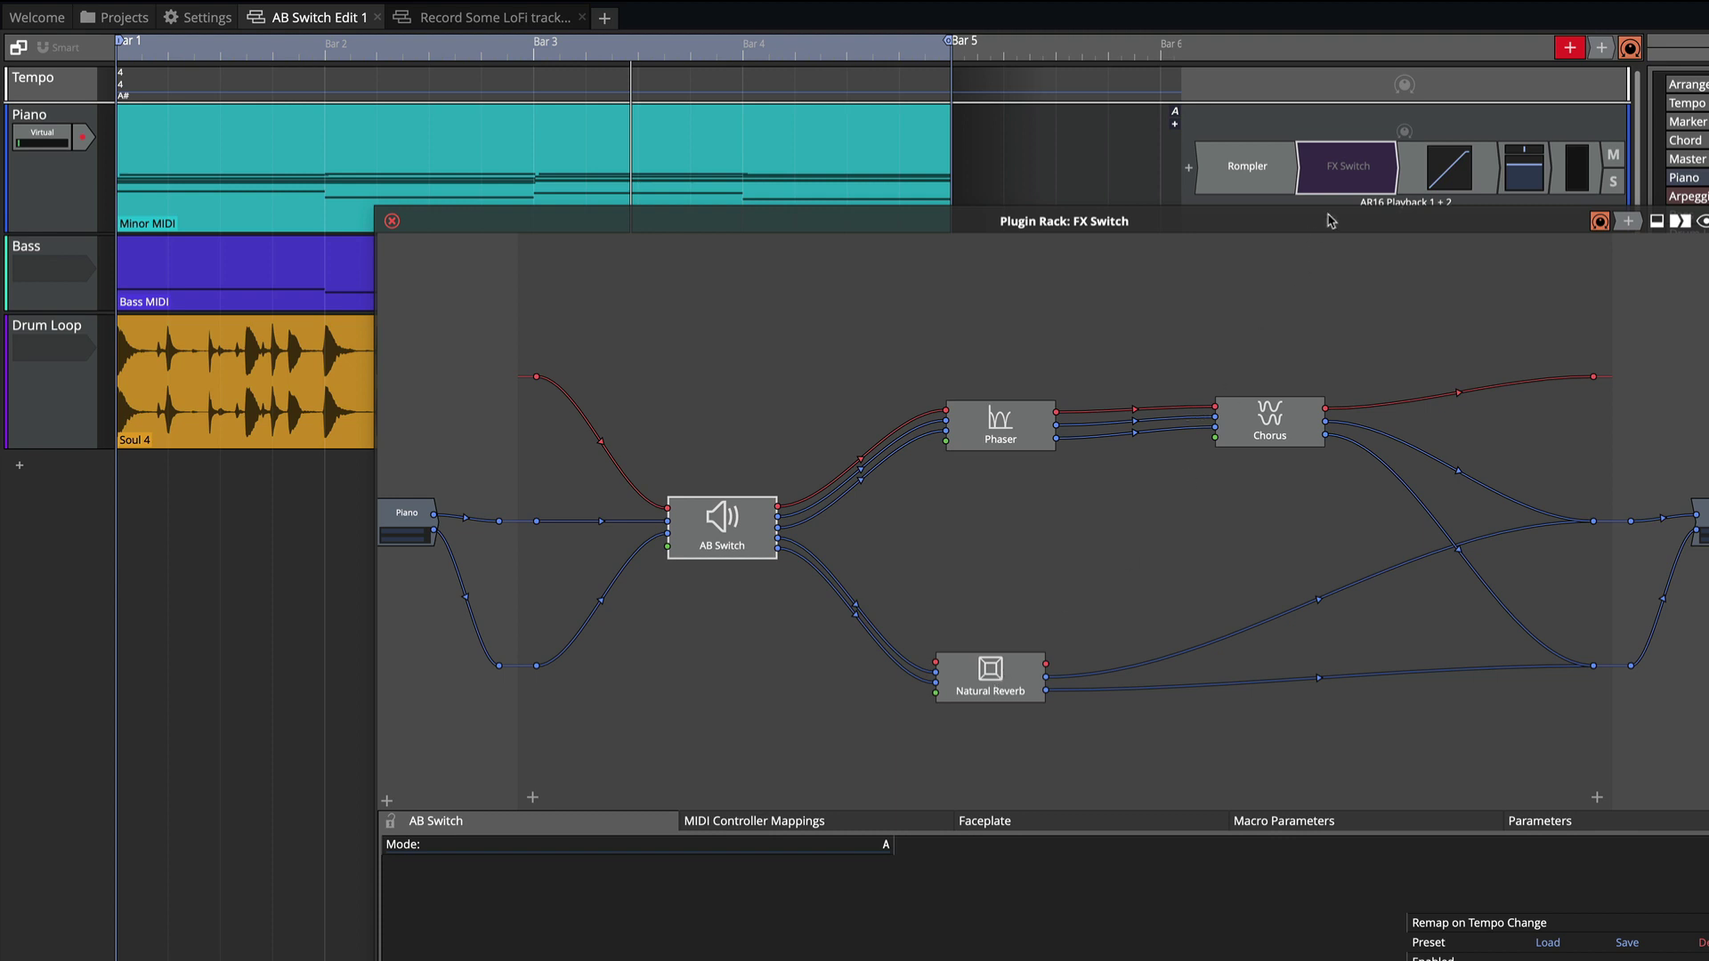
Step: Enable the piano's FX Switch rack and play the arrangement briefly to hear it
{"action": "left_click", "coordinate": [1345, 169]}
{"action": "right_click", "coordinate": [1345, 170]}
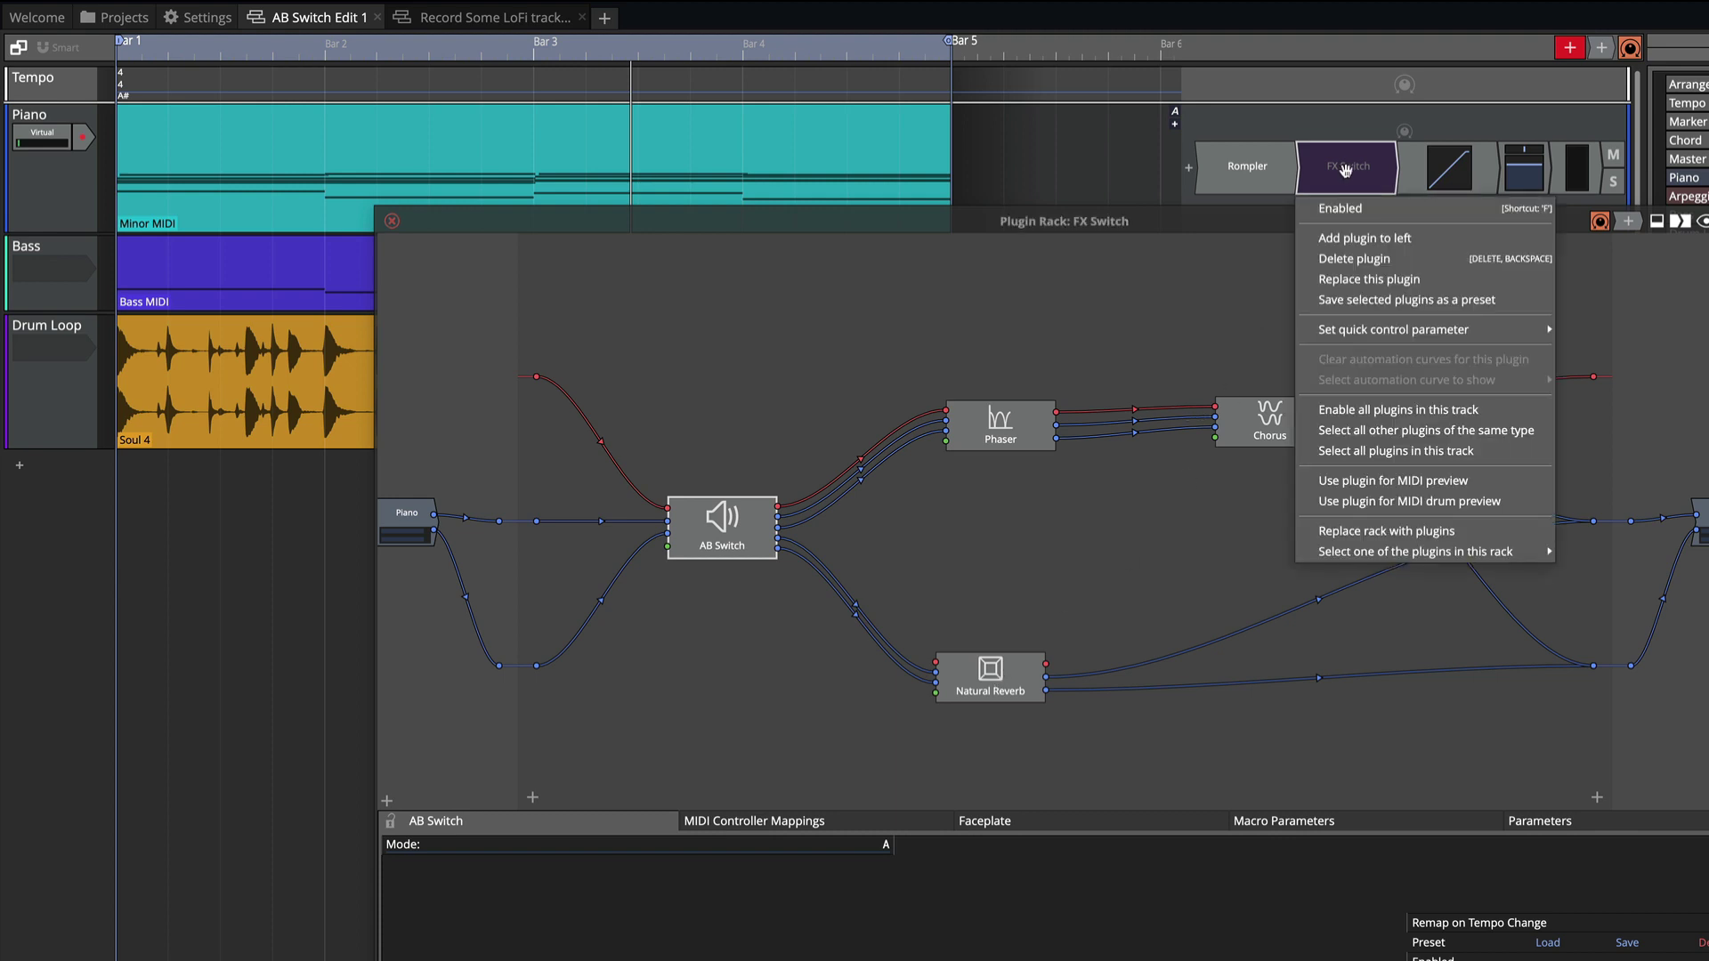
{"action": "left_click", "coordinate": [1349, 210]}
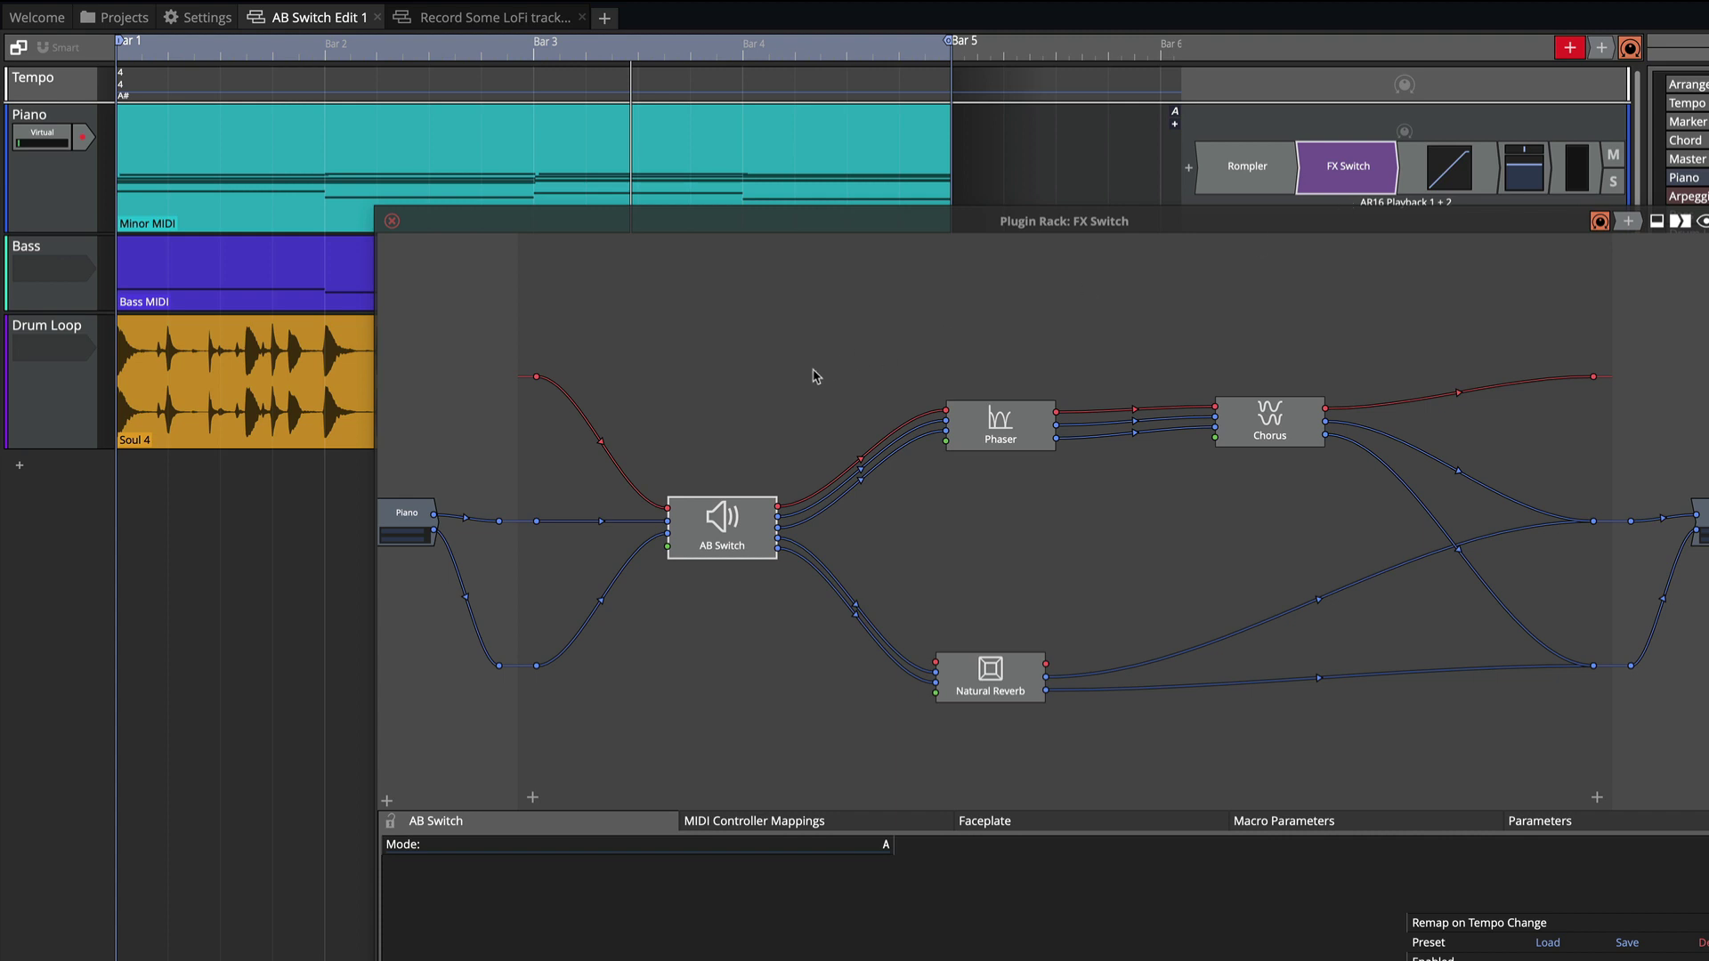
{"action": "key", "text": "space"}
{"action": "key", "text": "space"}
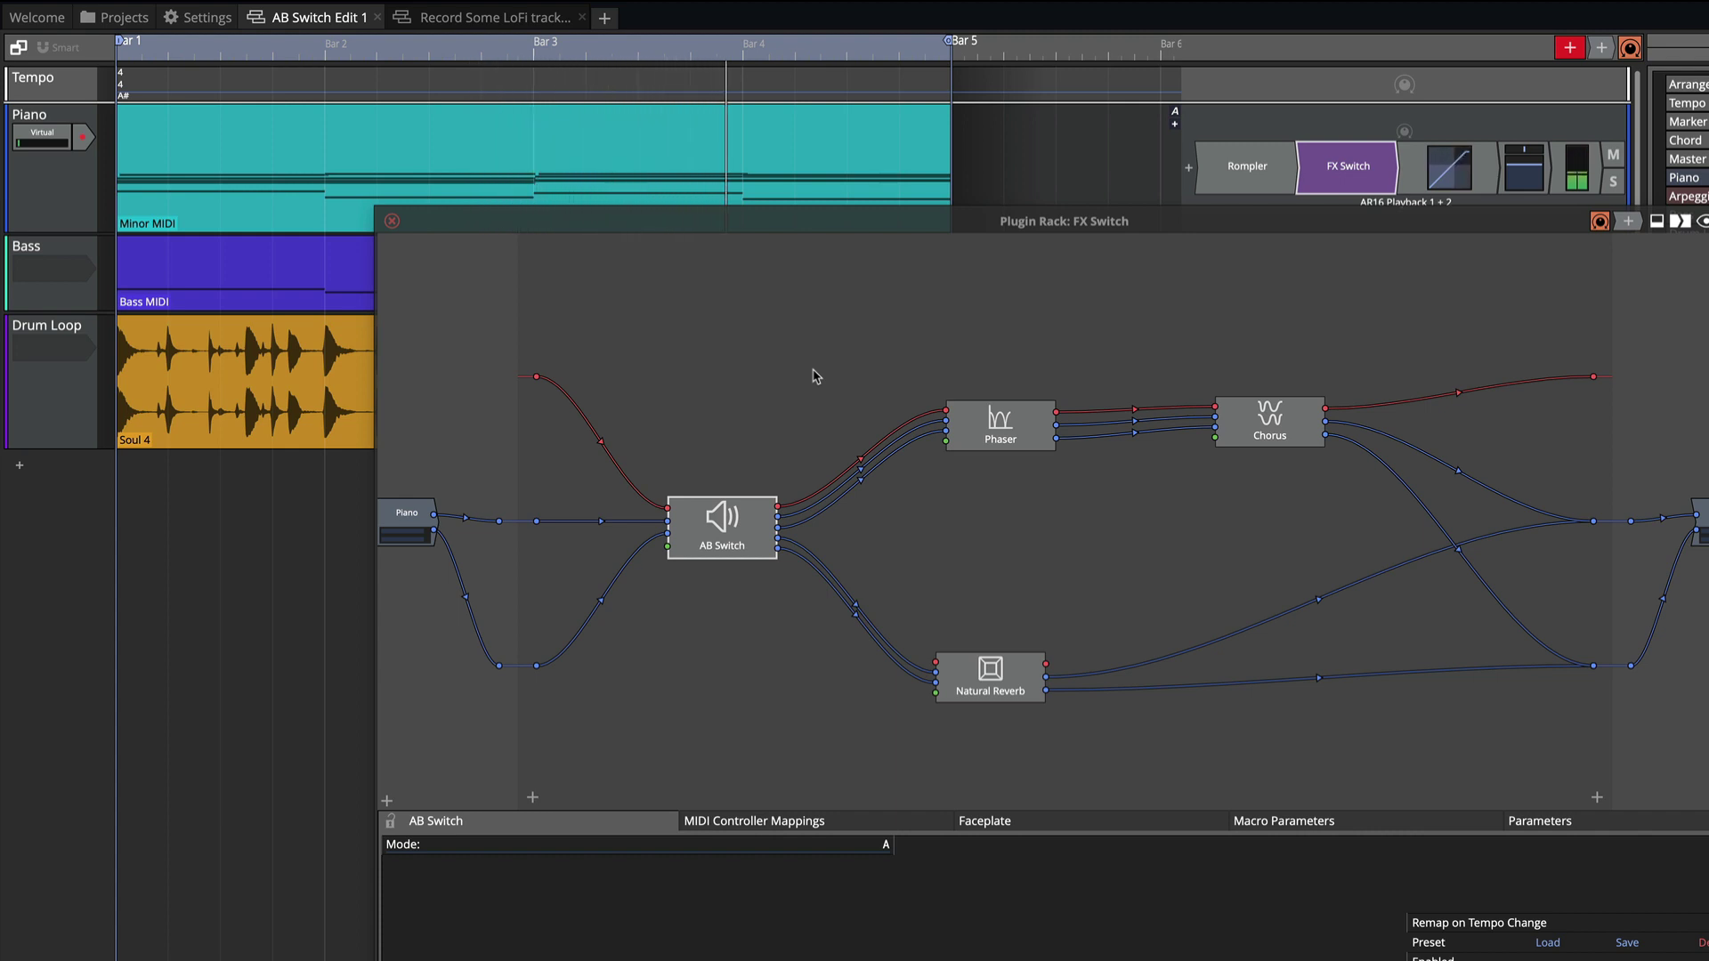
{"action": "key", "text": "space"}
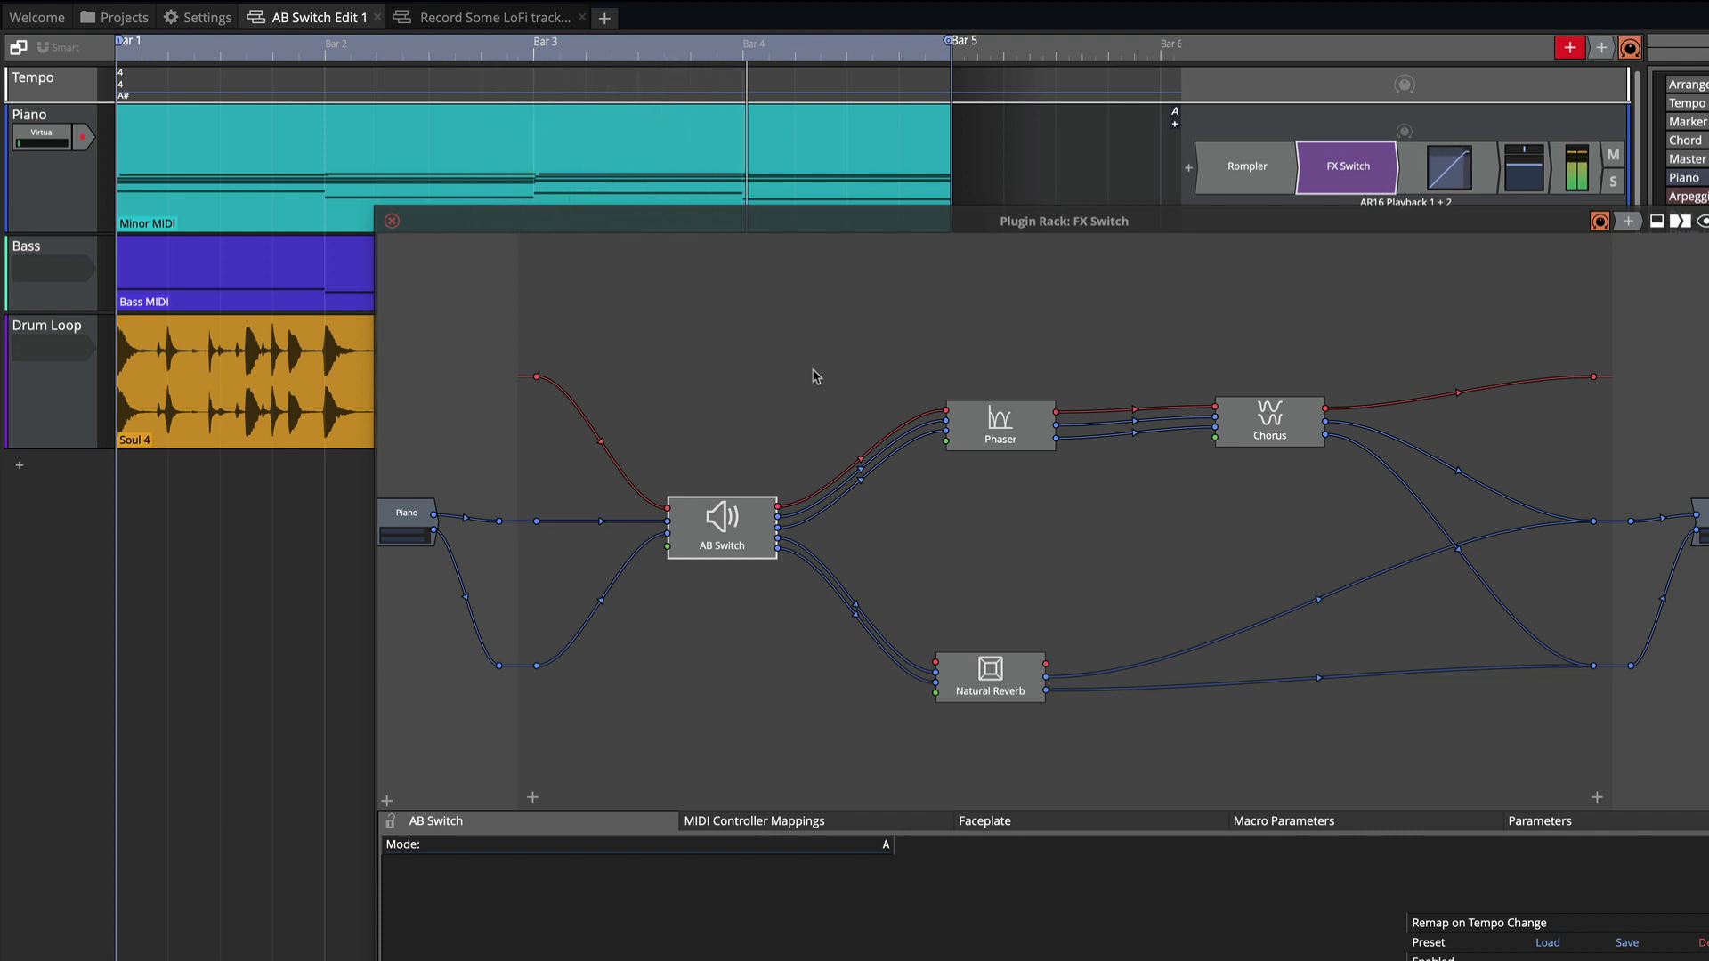
Step: Change the rack's Chorus mode to Wide, then Wider, and stop playback
{"action": "double_click", "coordinate": [1269, 426]}
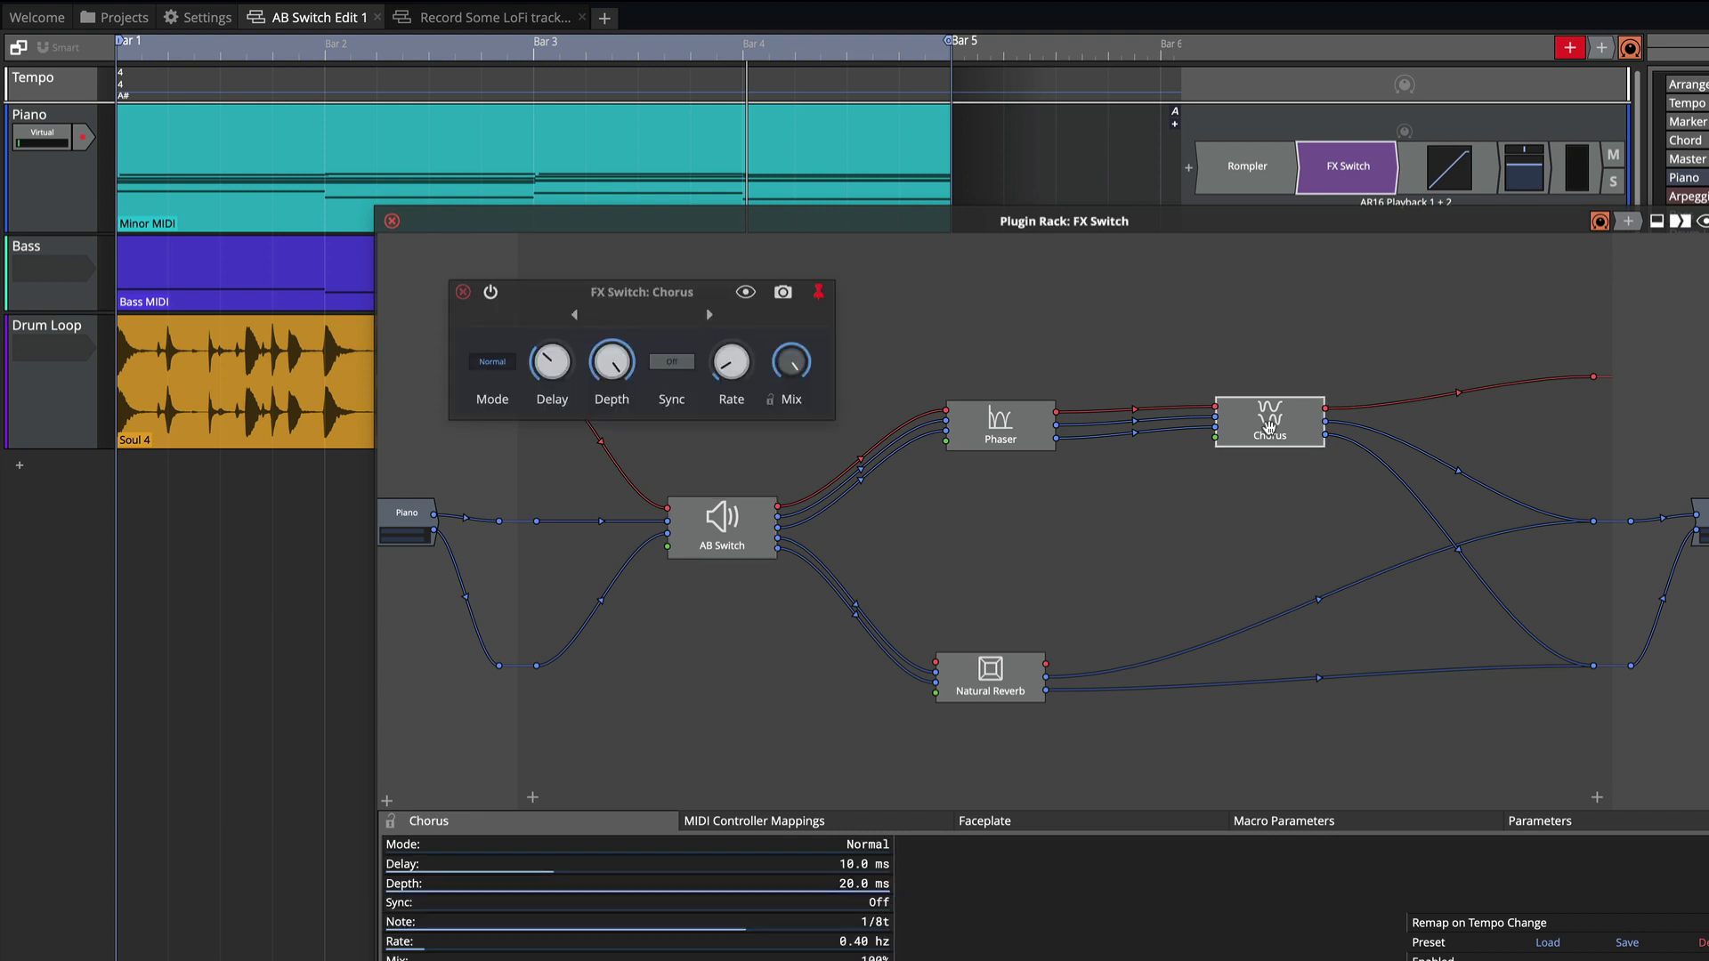
{"action": "left_click_drag", "start_coordinate": [617, 293], "coordinate": [948, 324]}
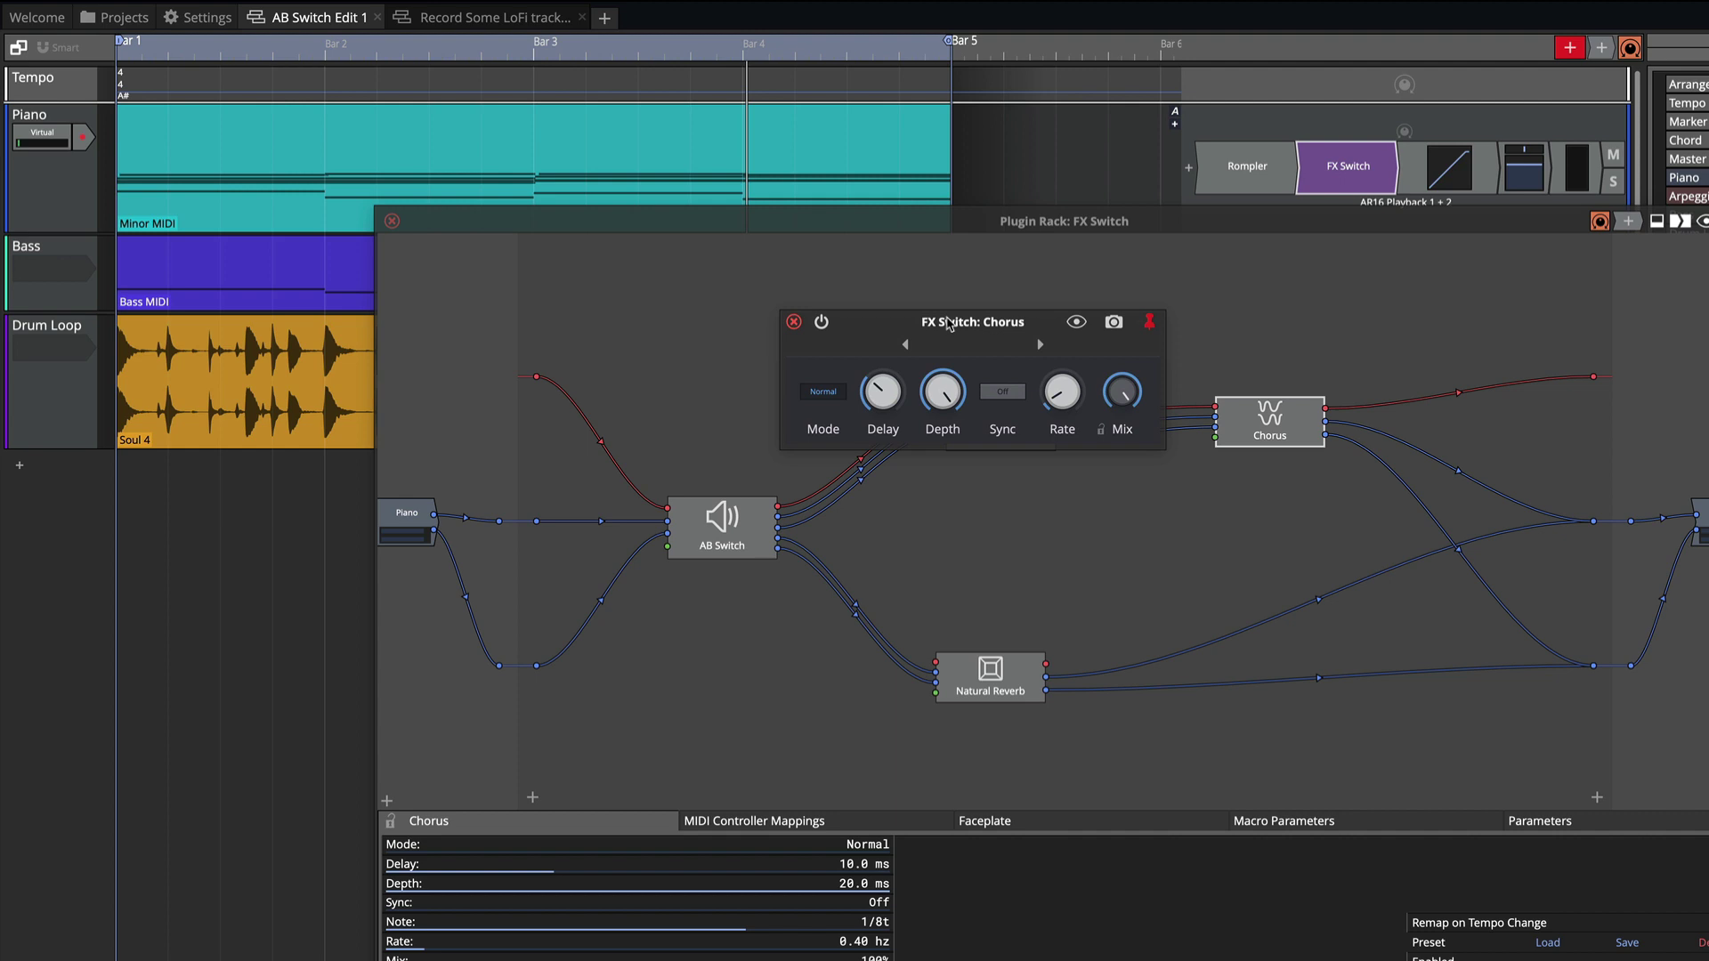
{"action": "left_click", "coordinate": [827, 392]}
{"action": "left_click", "coordinate": [831, 427]}
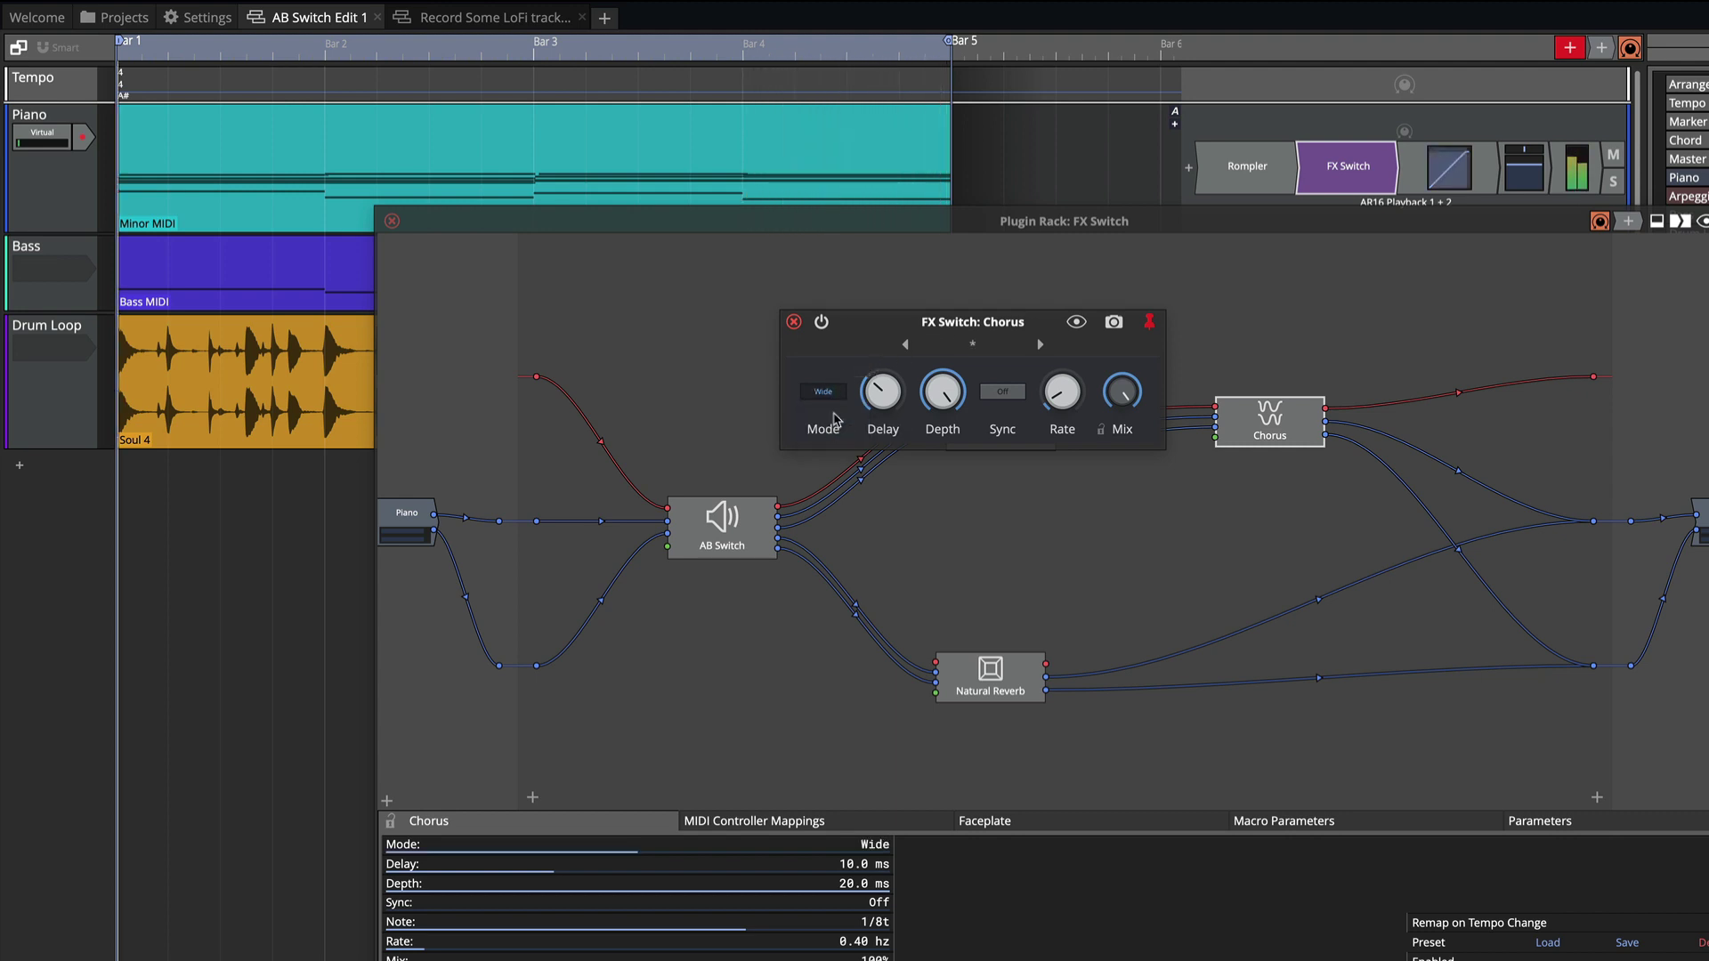
{"action": "left_click", "coordinate": [827, 394]}
{"action": "left_click", "coordinate": [832, 443]}
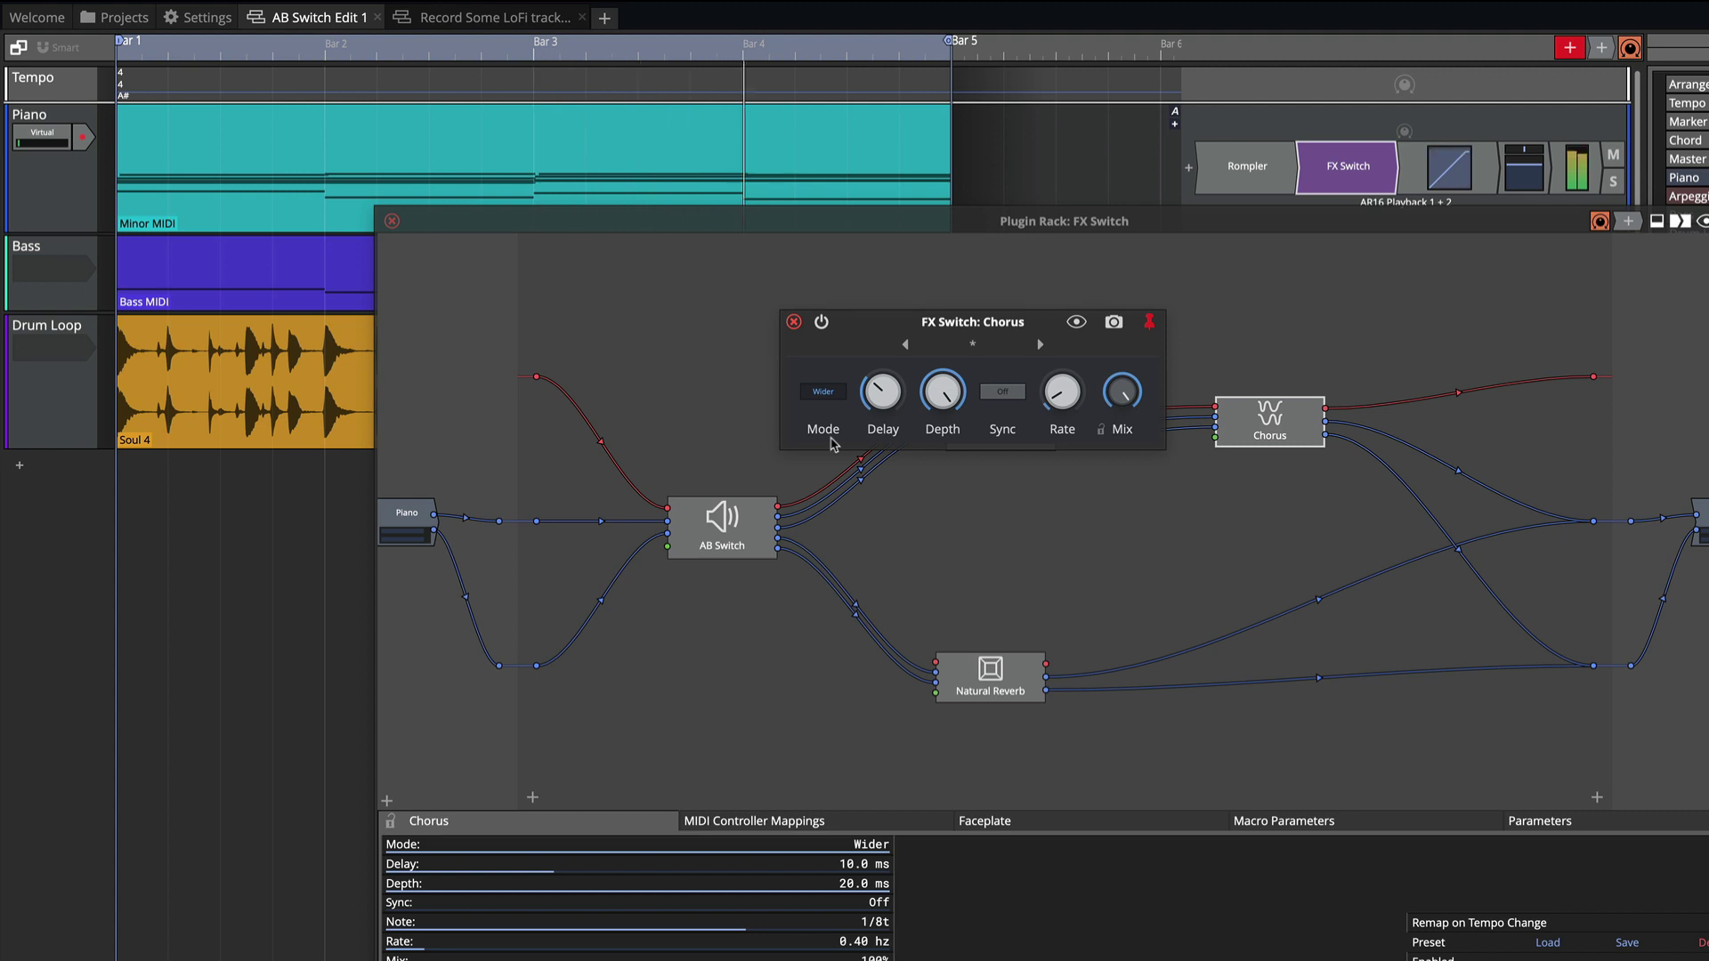
{"action": "key", "text": "space"}
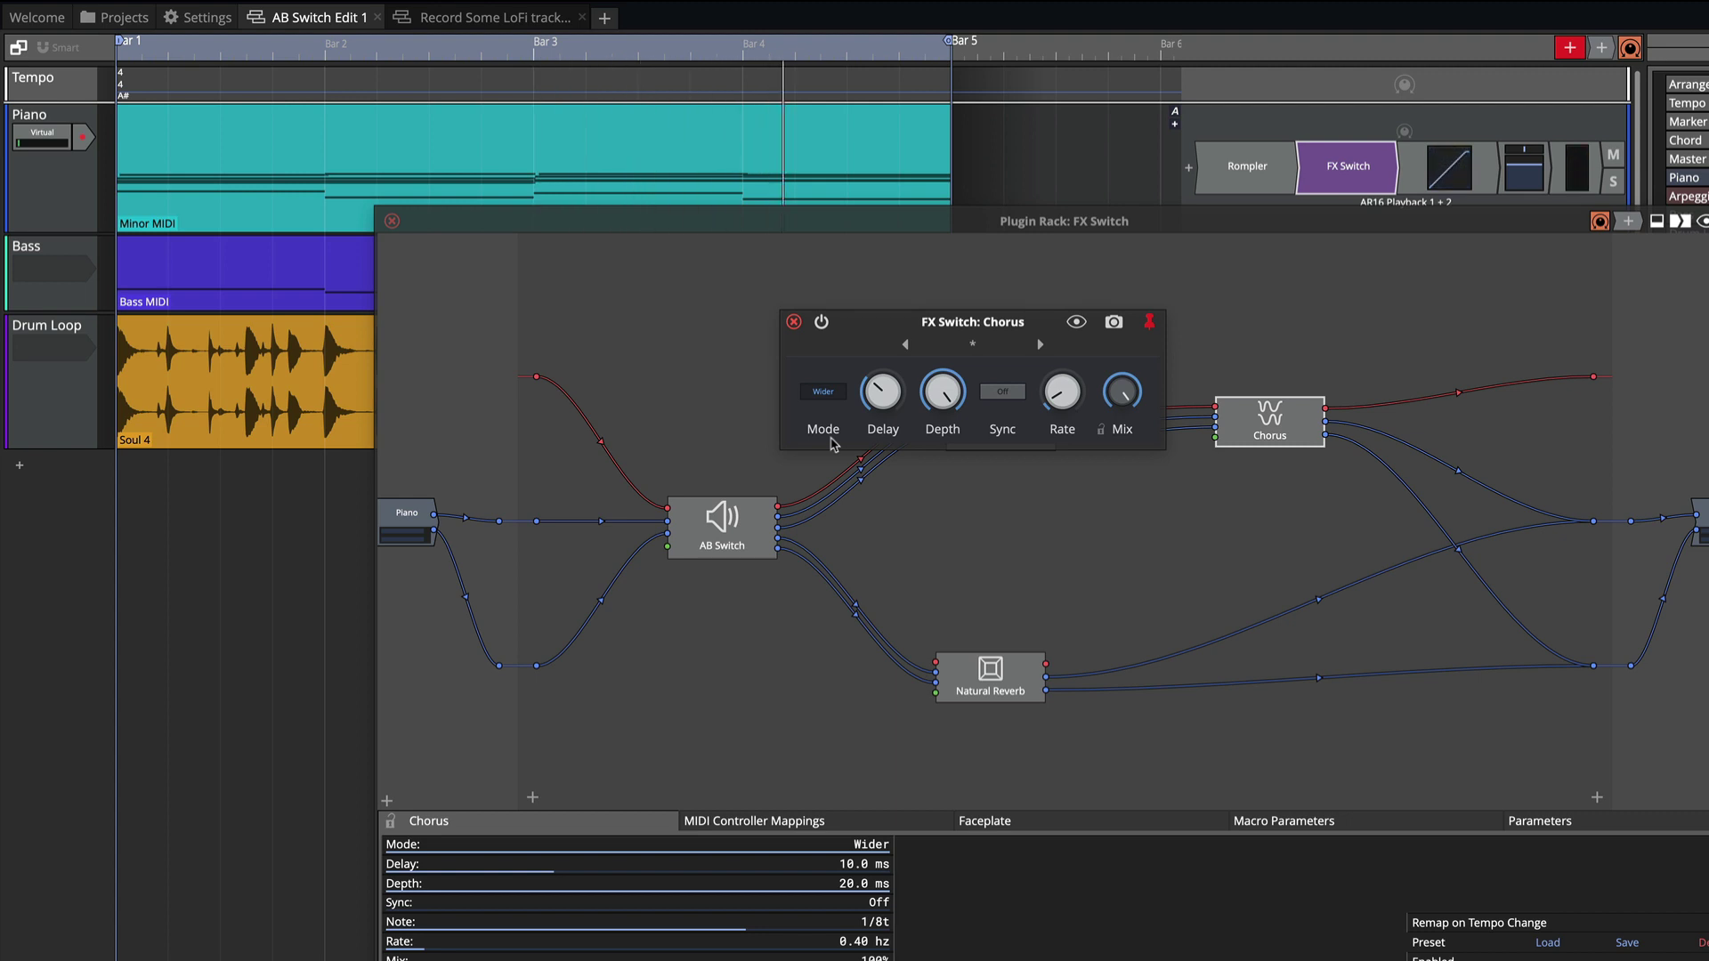
Step: Close the Chorus controls, set the AB Switch to route B, and show the rack's properties
{"action": "left_click", "coordinate": [793, 321]}
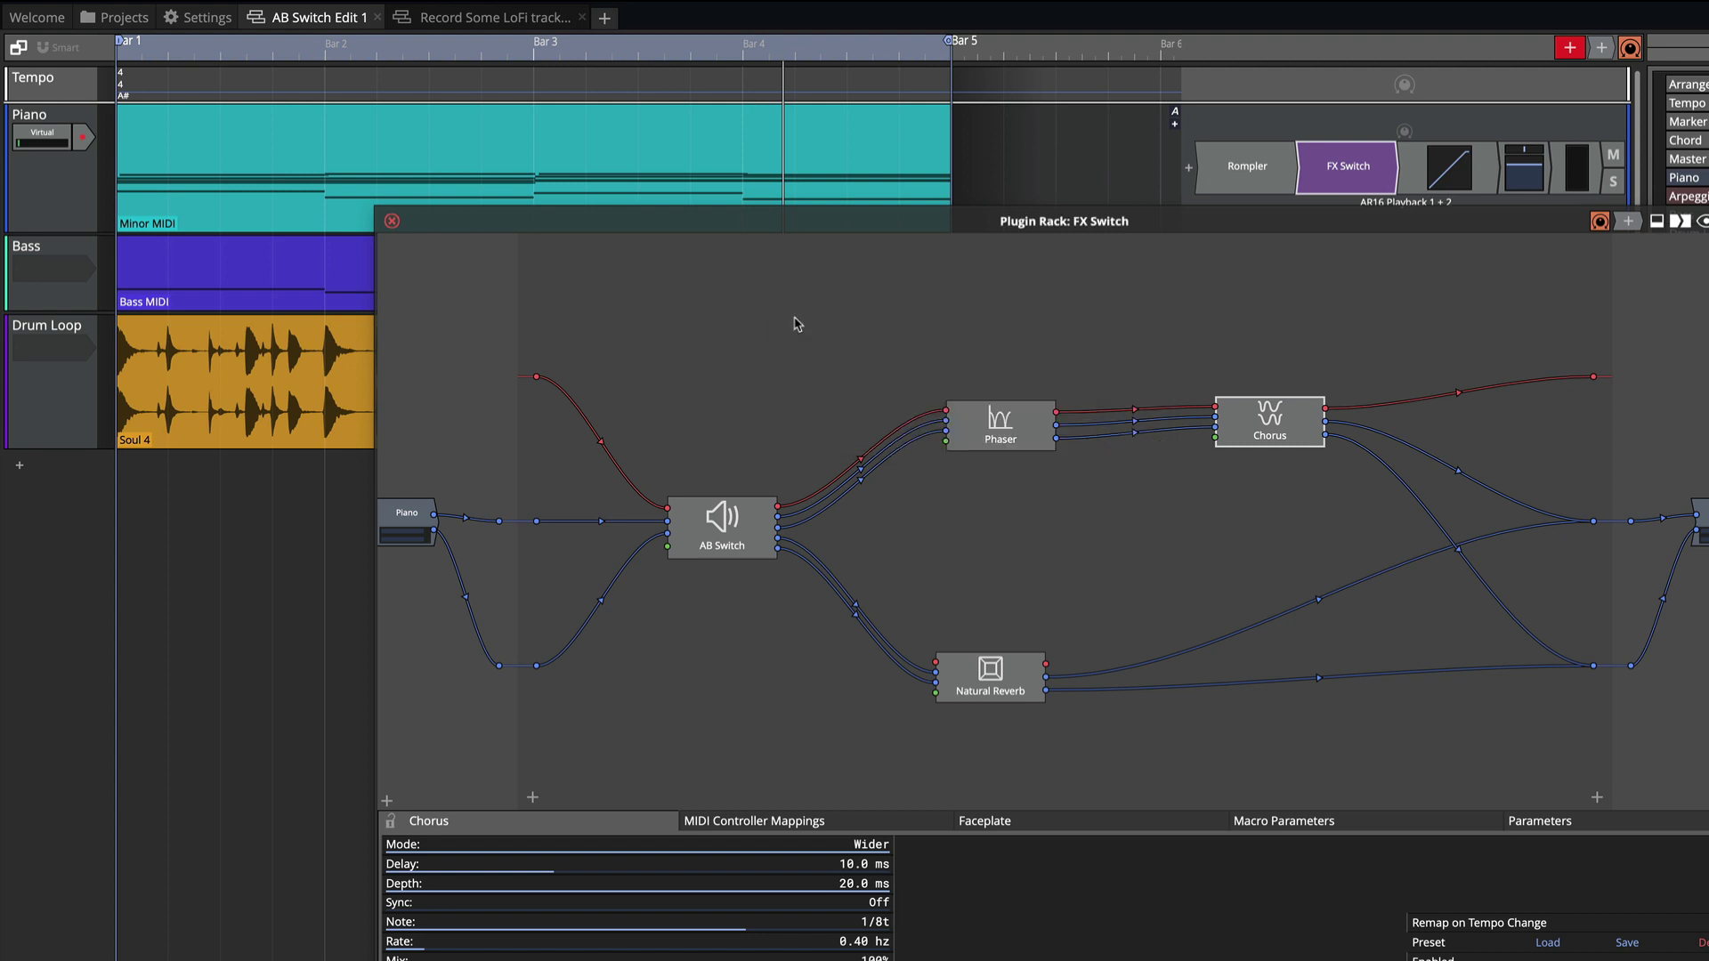
{"action": "left_click", "coordinate": [733, 518]}
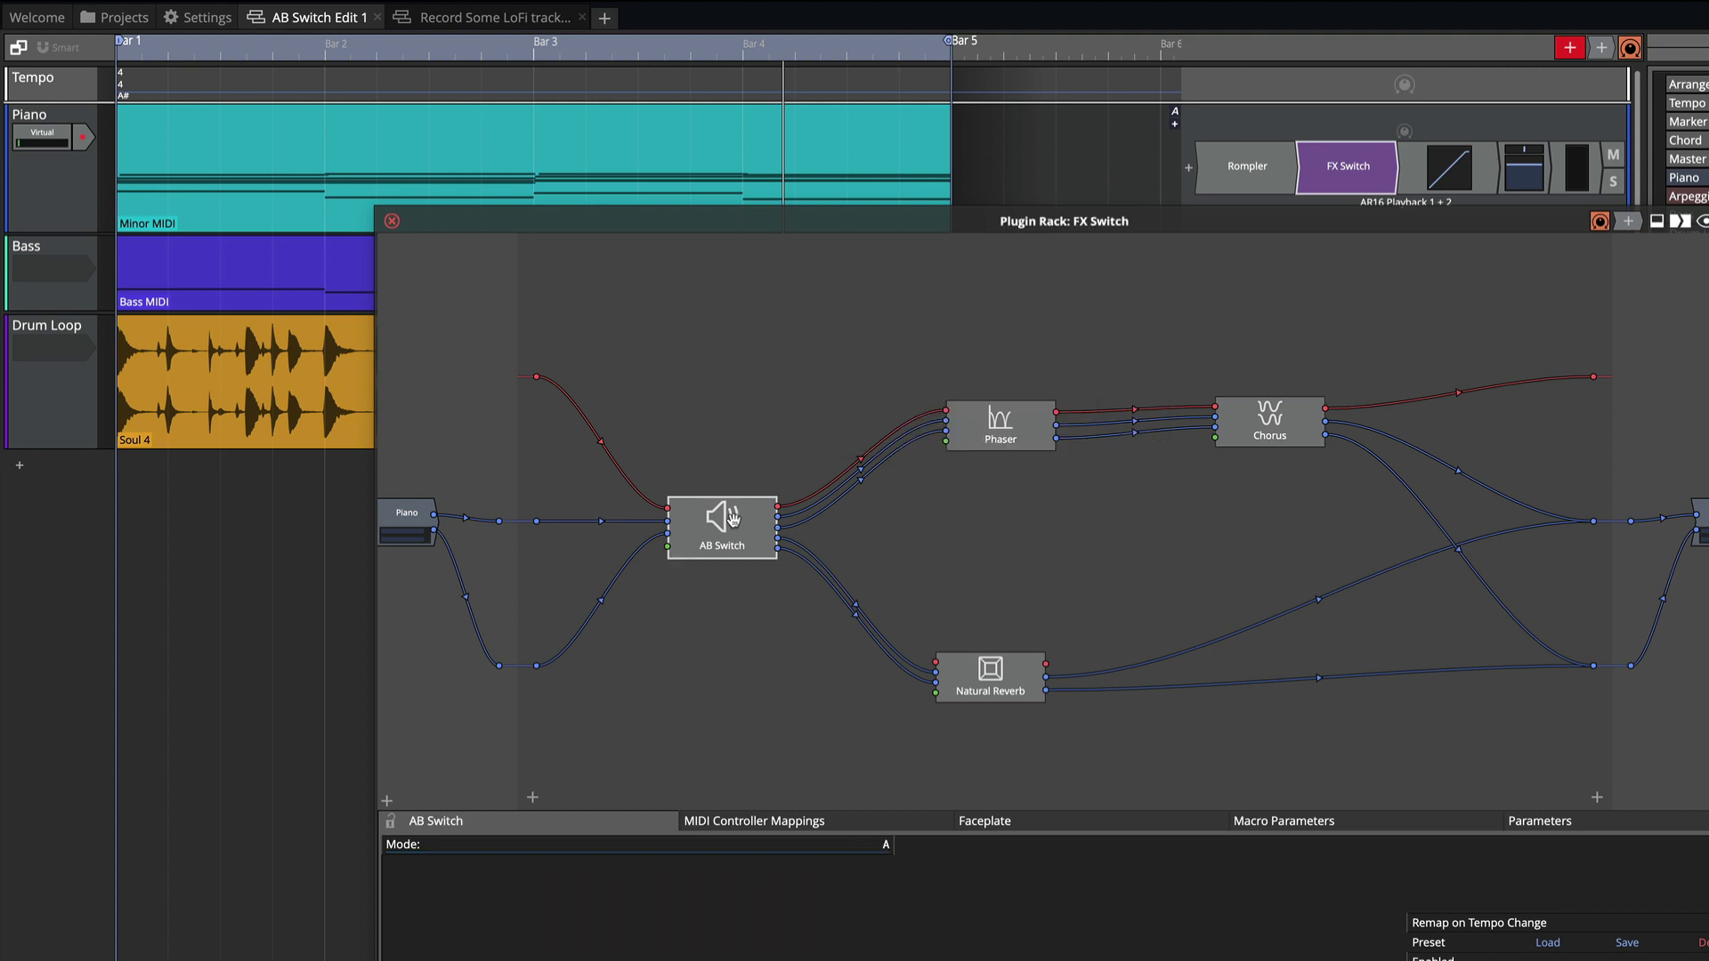
{"action": "double_click", "coordinate": [733, 519]}
{"action": "left_click_drag", "start_coordinate": [1070, 512], "coordinate": [772, 324]}
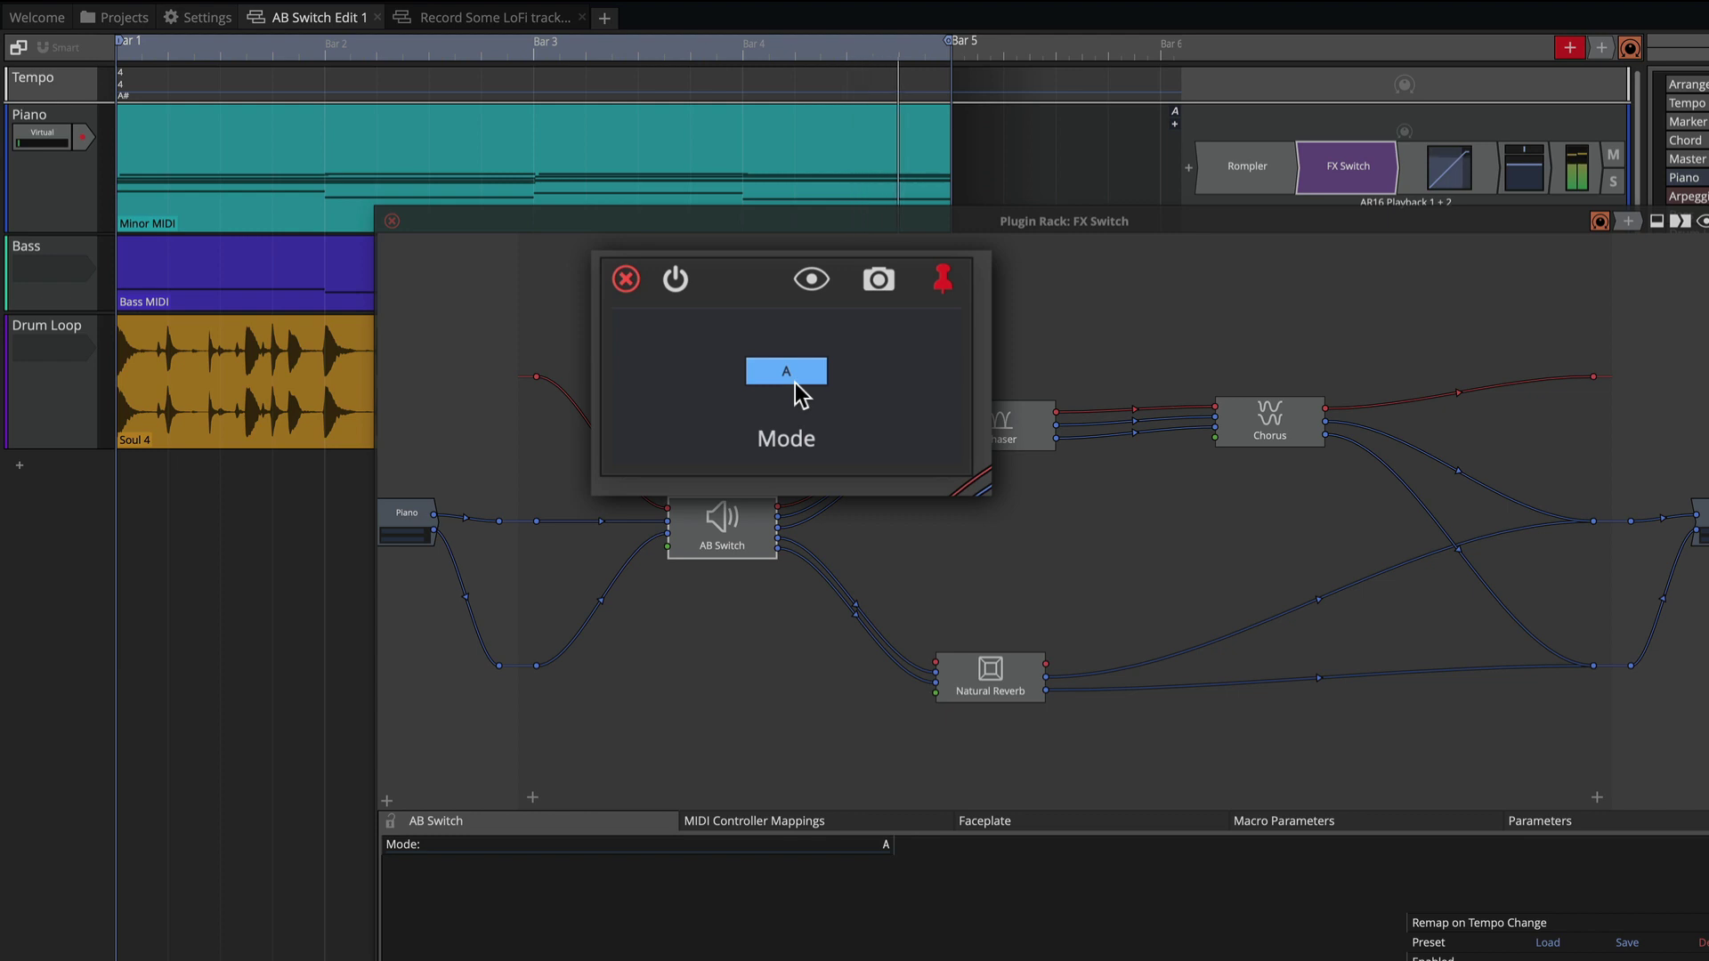
{"action": "left_click", "coordinate": [794, 381]}
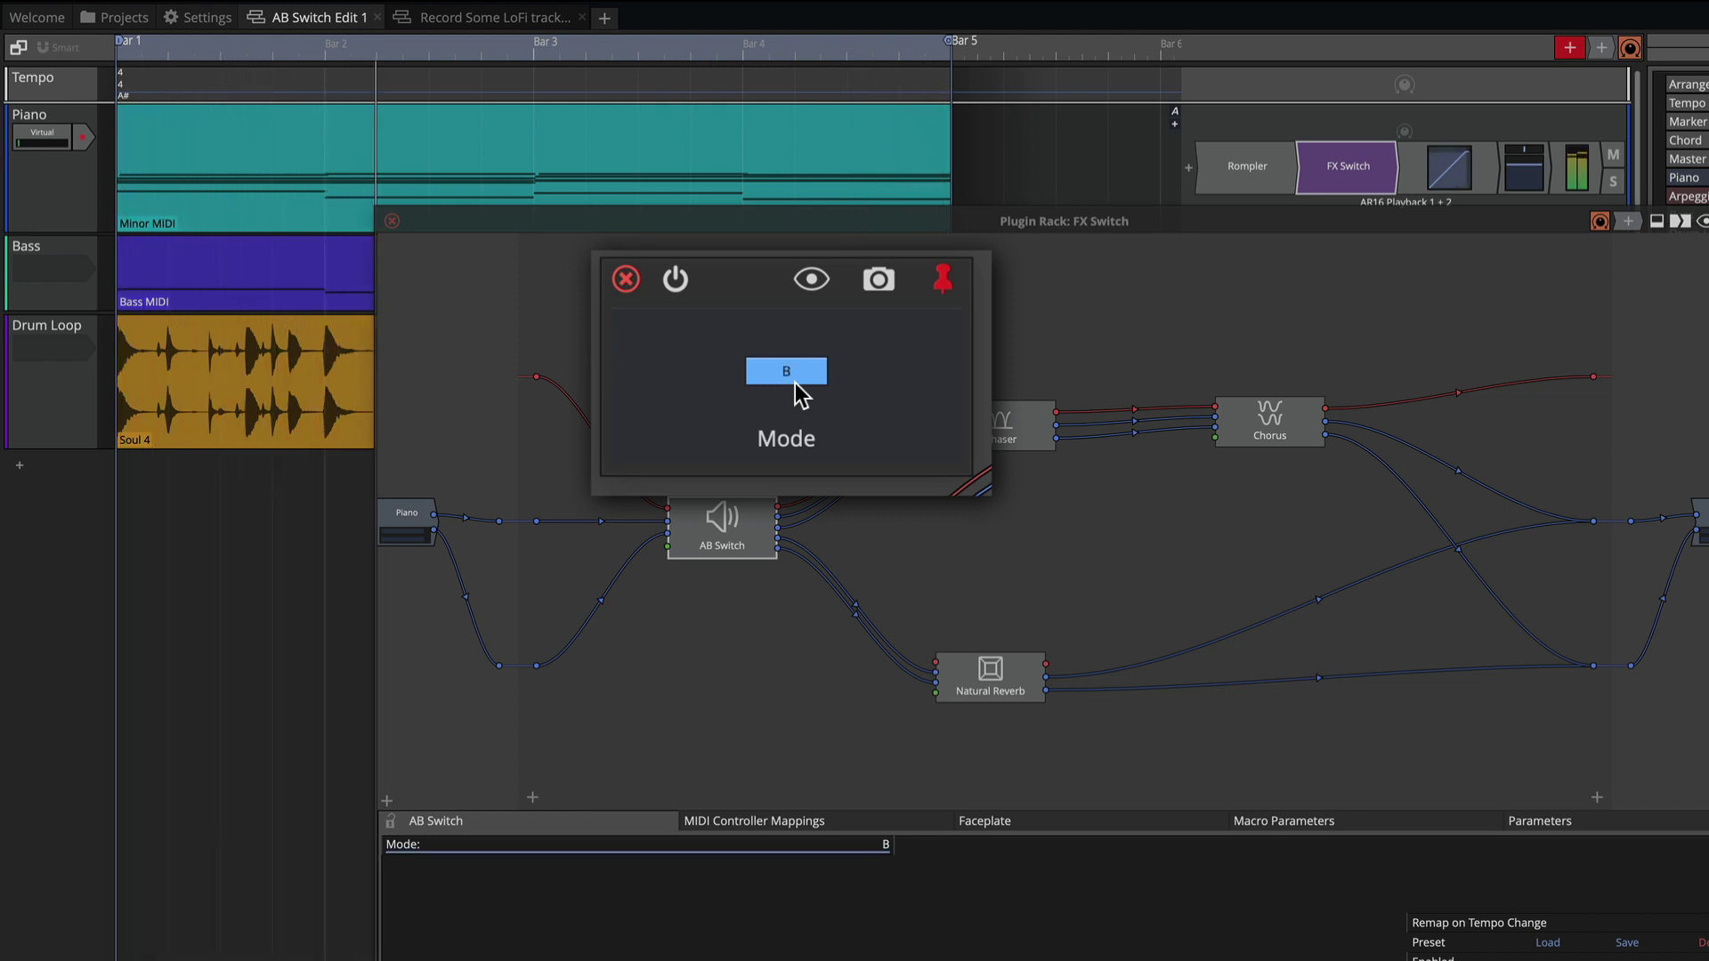
{"action": "left_click", "coordinate": [780, 374]}
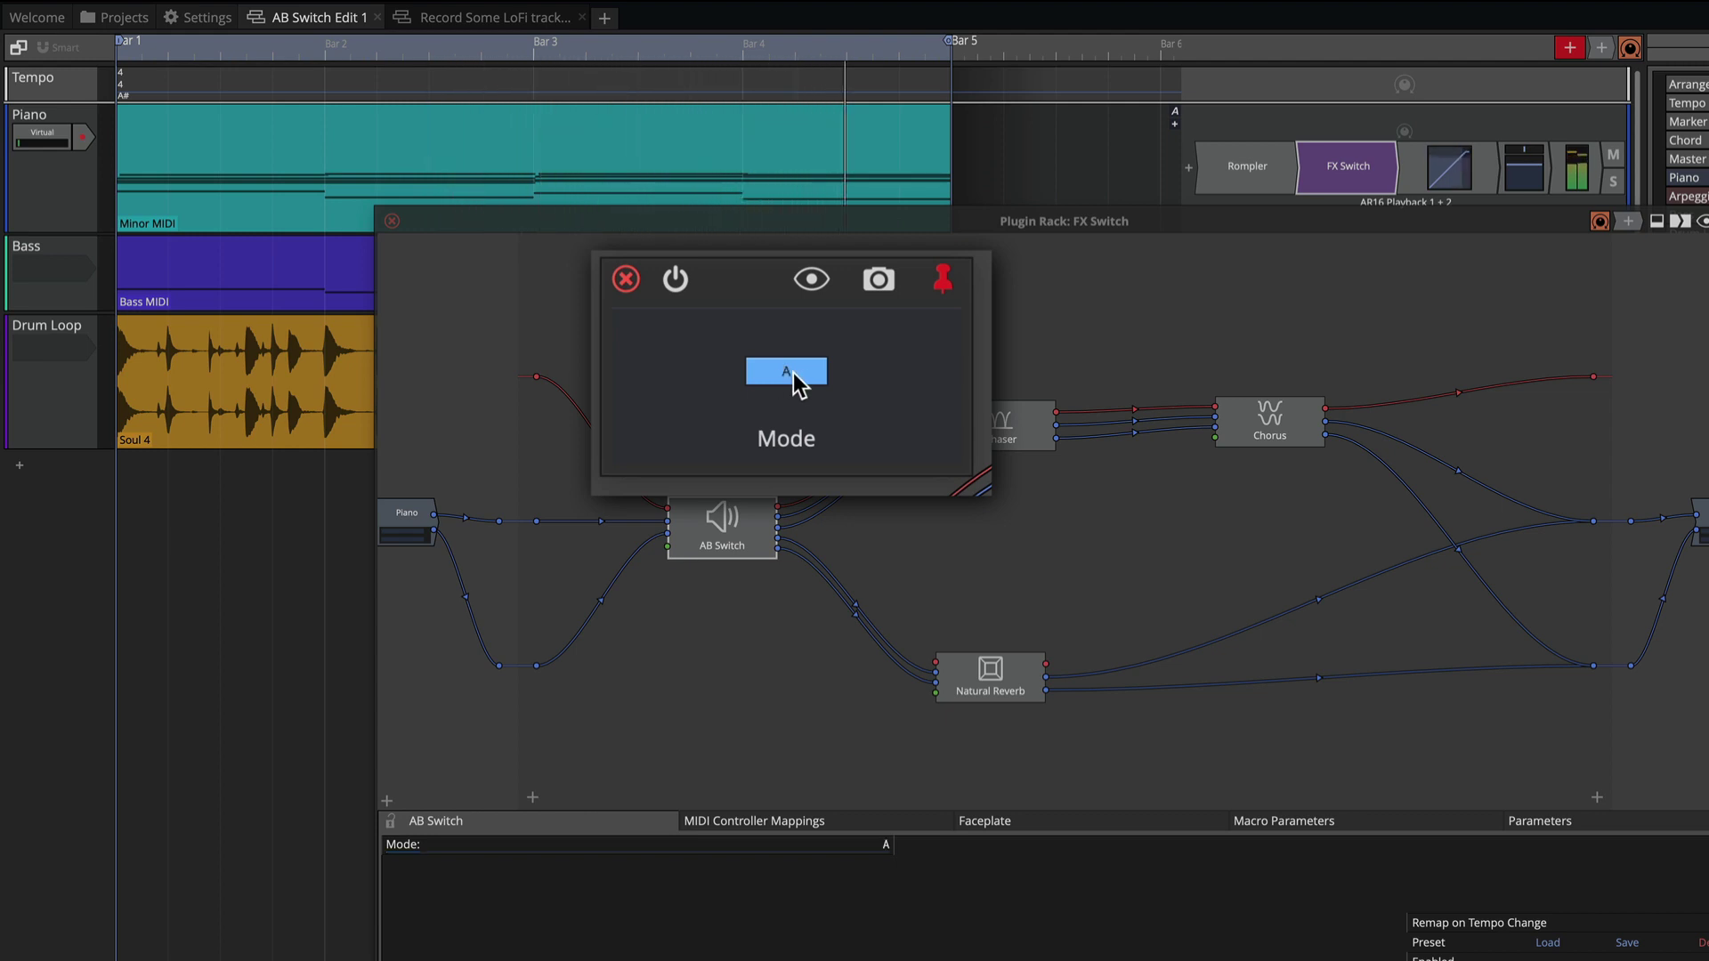
{"action": "left_click", "coordinate": [793, 374]}
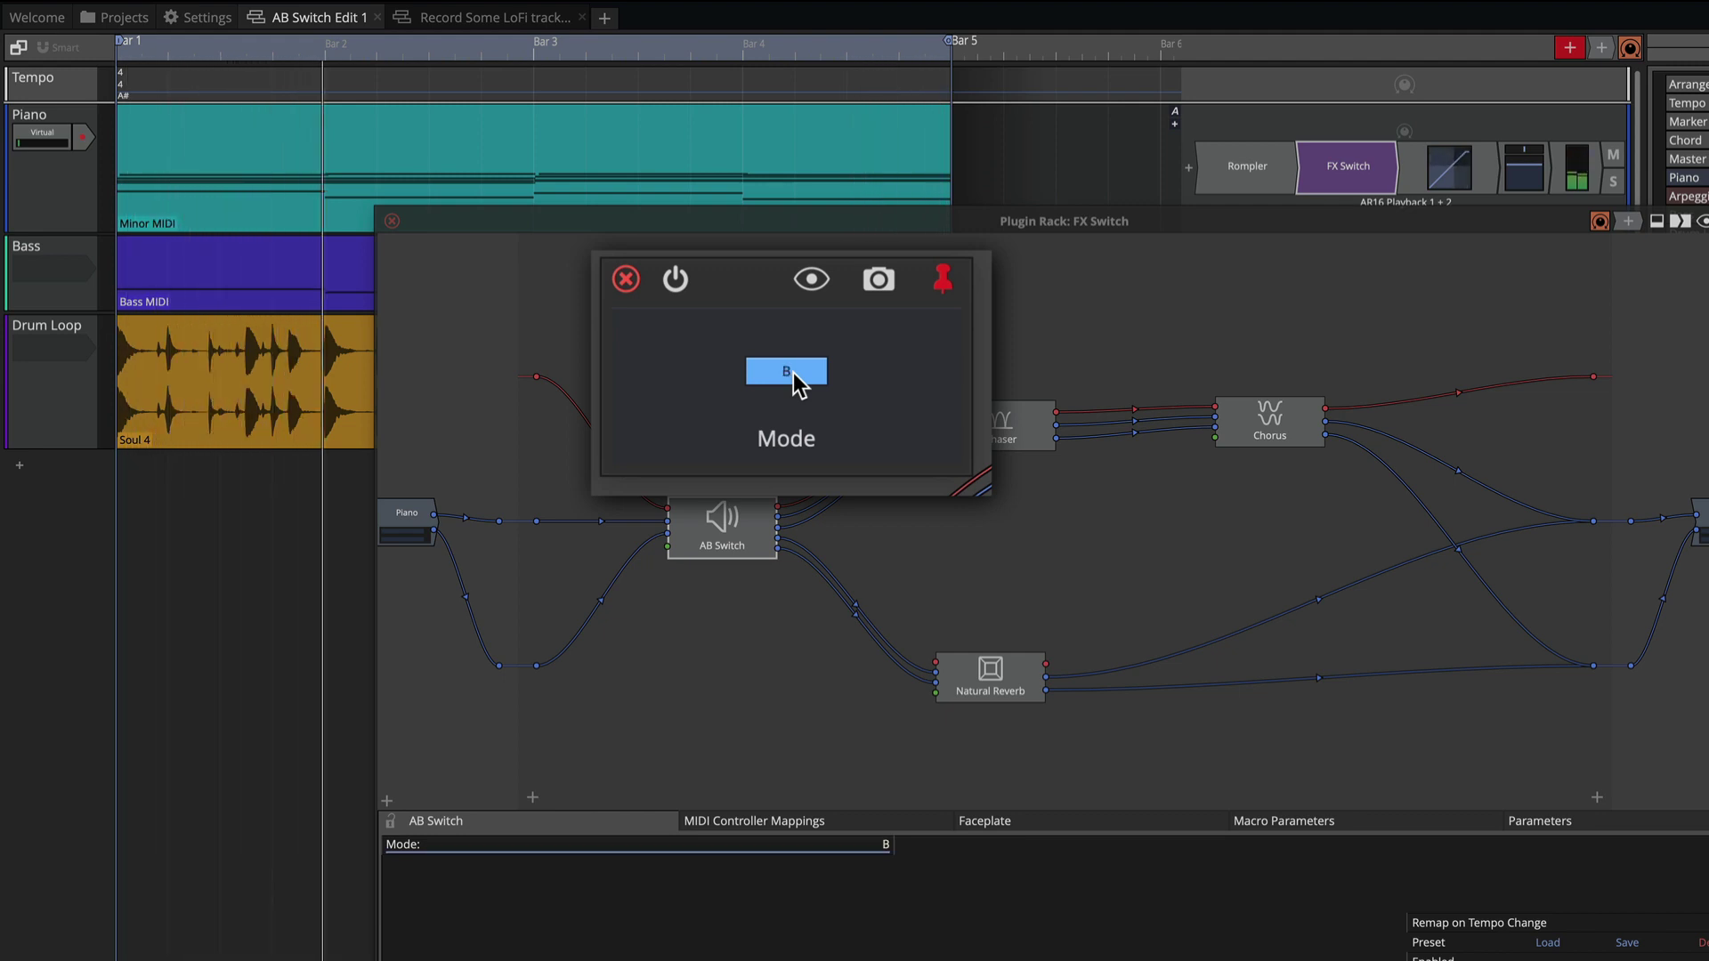
{"action": "left_click", "coordinate": [572, 376]}
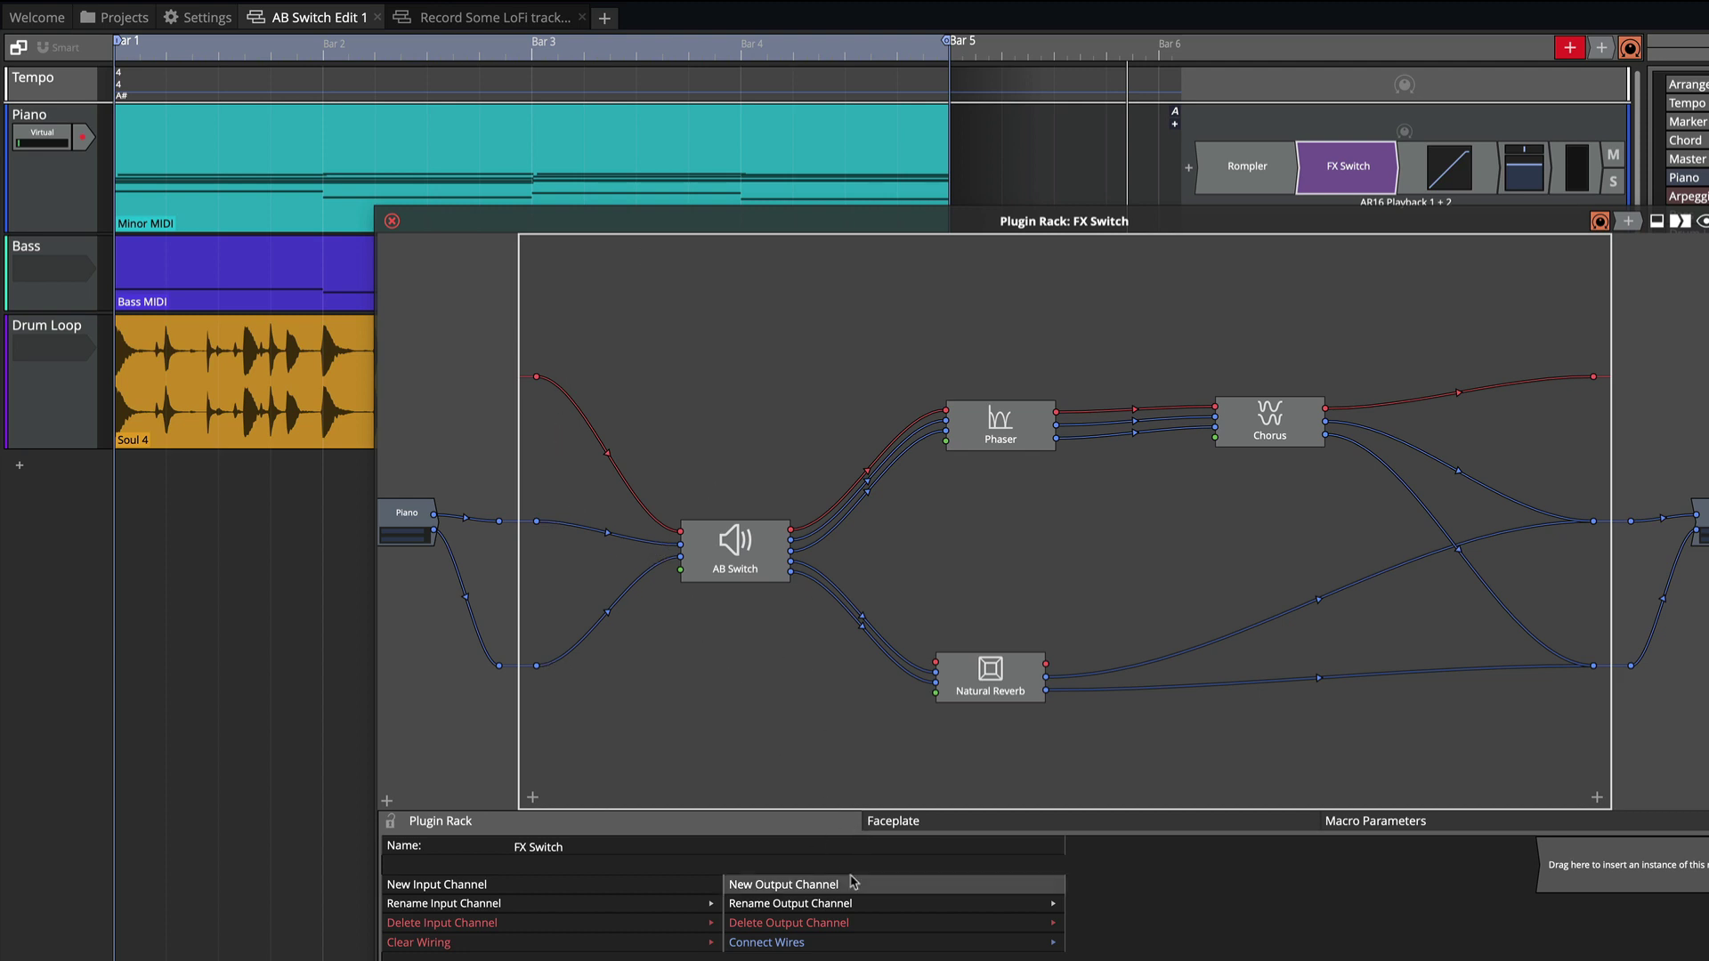
Step: Open the rack's Faceplate editor, toggle its edit lock, and keep the grid compact
{"action": "left_click", "coordinate": [936, 825]}
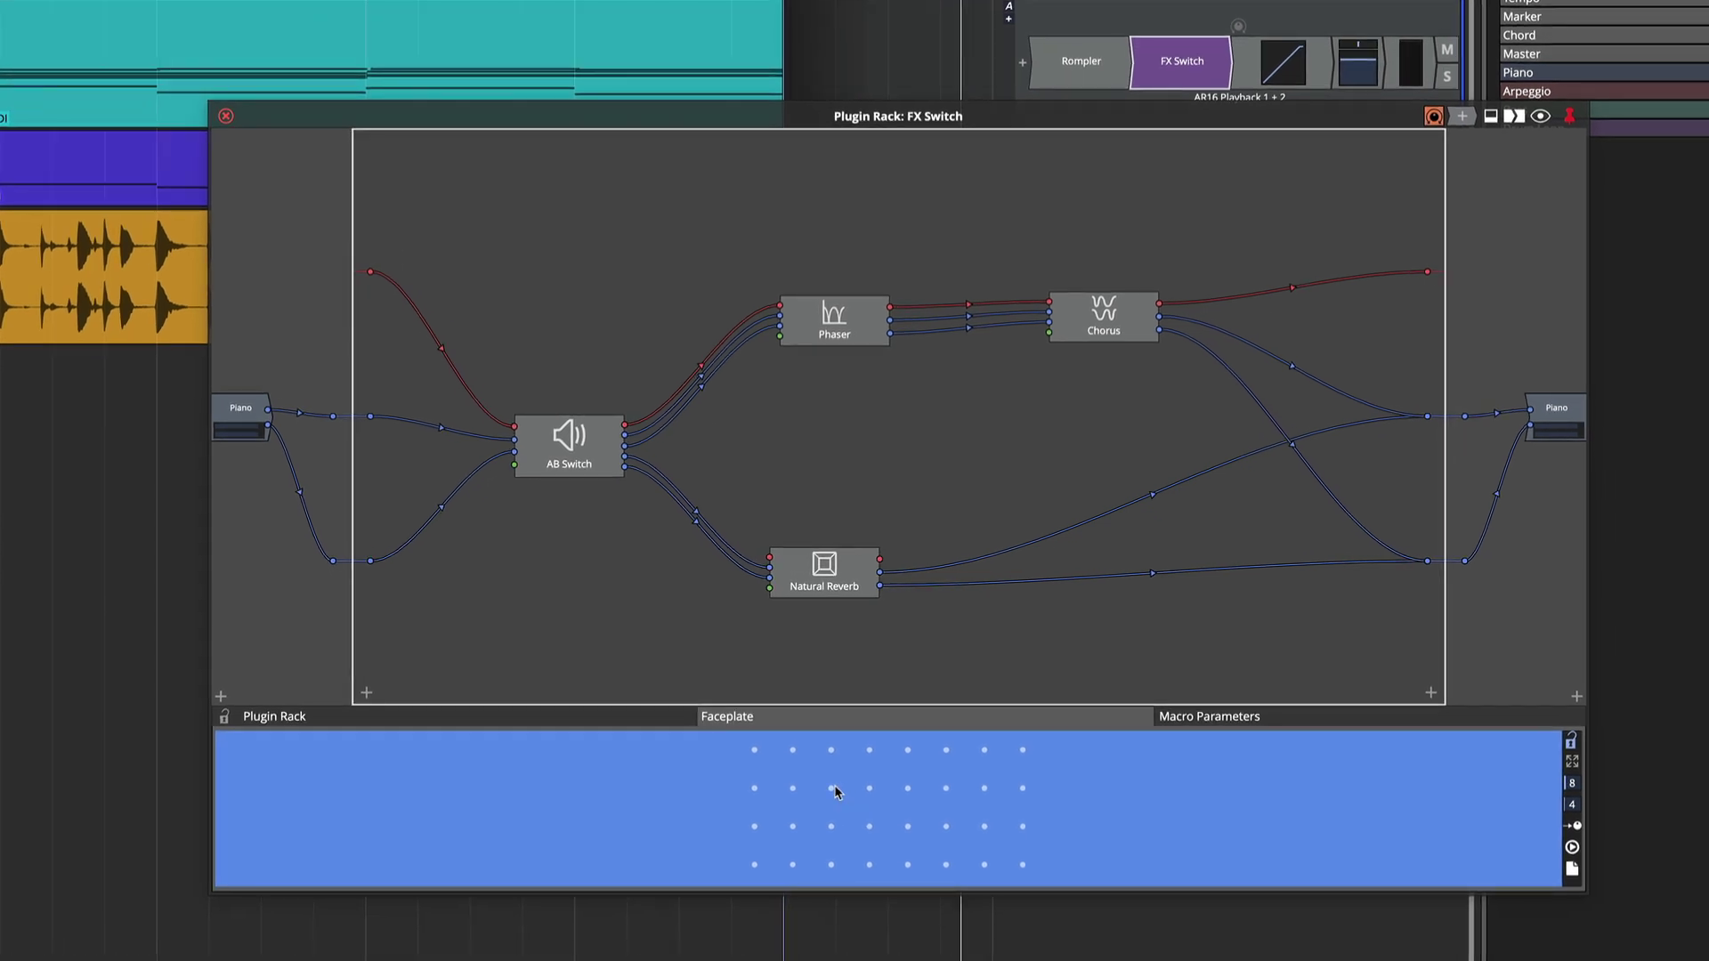
{"action": "left_click", "coordinate": [1572, 740]}
{"action": "left_click", "coordinate": [1573, 764]}
{"action": "left_click", "coordinate": [1572, 764]}
Step: Add a two-column slider control to the faceplate, skinned as a dark knob
{"action": "left_click_drag", "start_coordinate": [793, 760], "coordinate": [842, 858]}
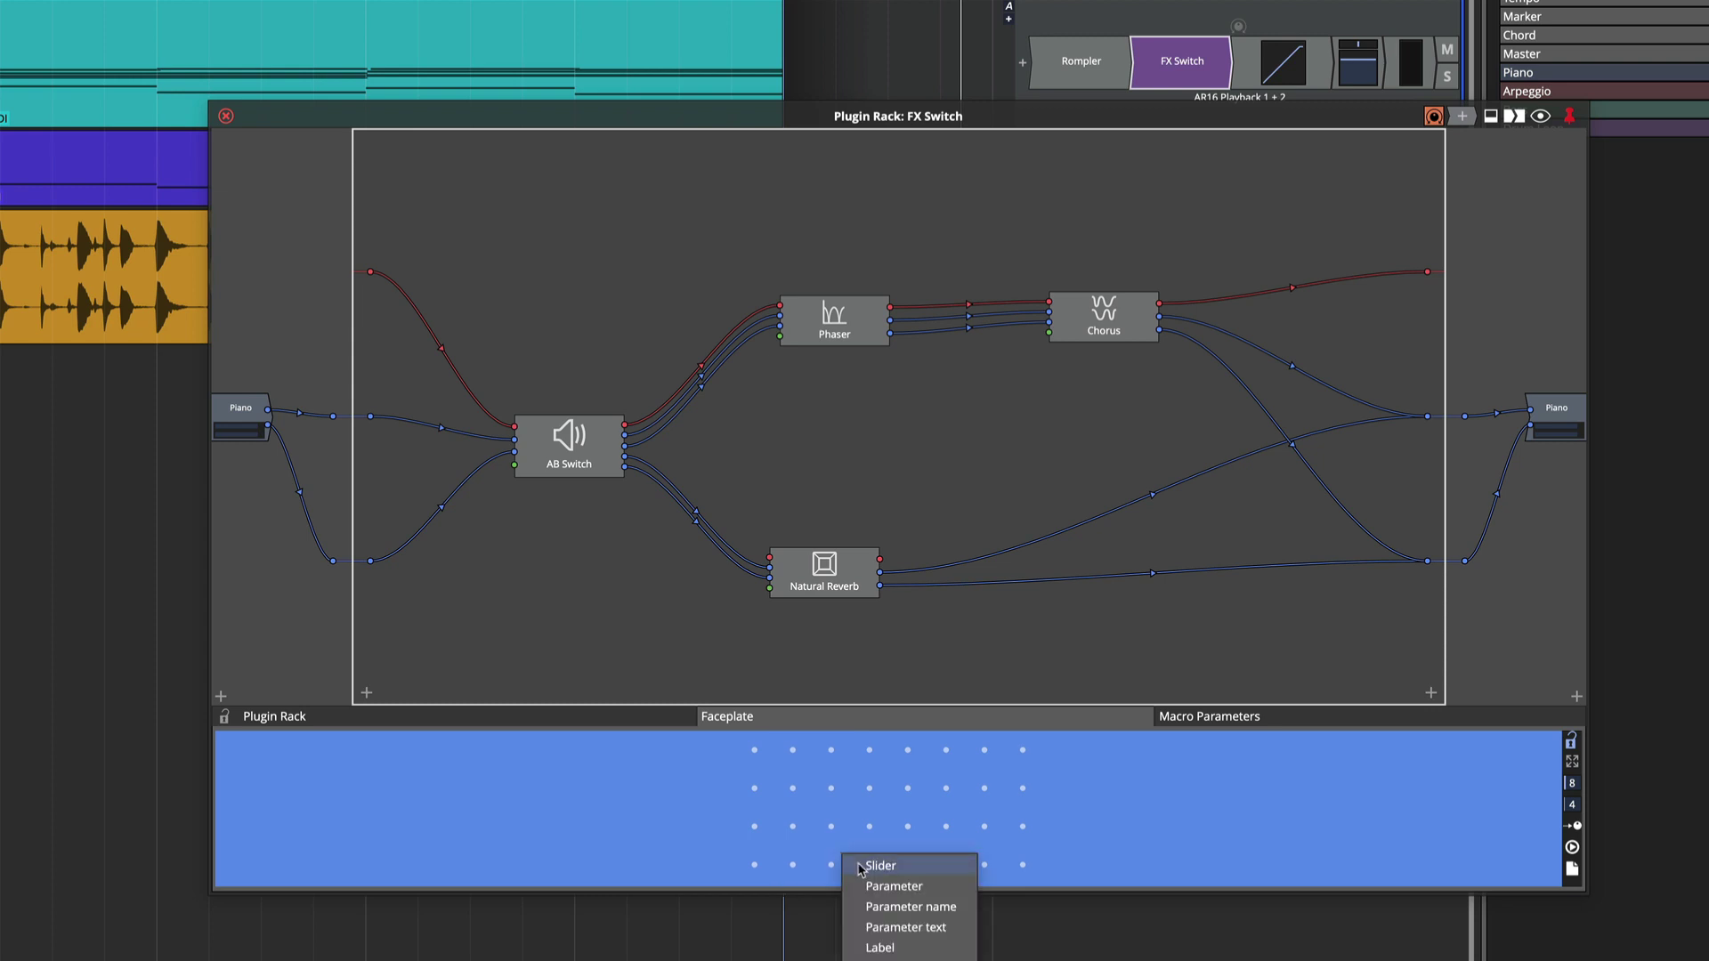
{"action": "left_click", "coordinate": [861, 868]}
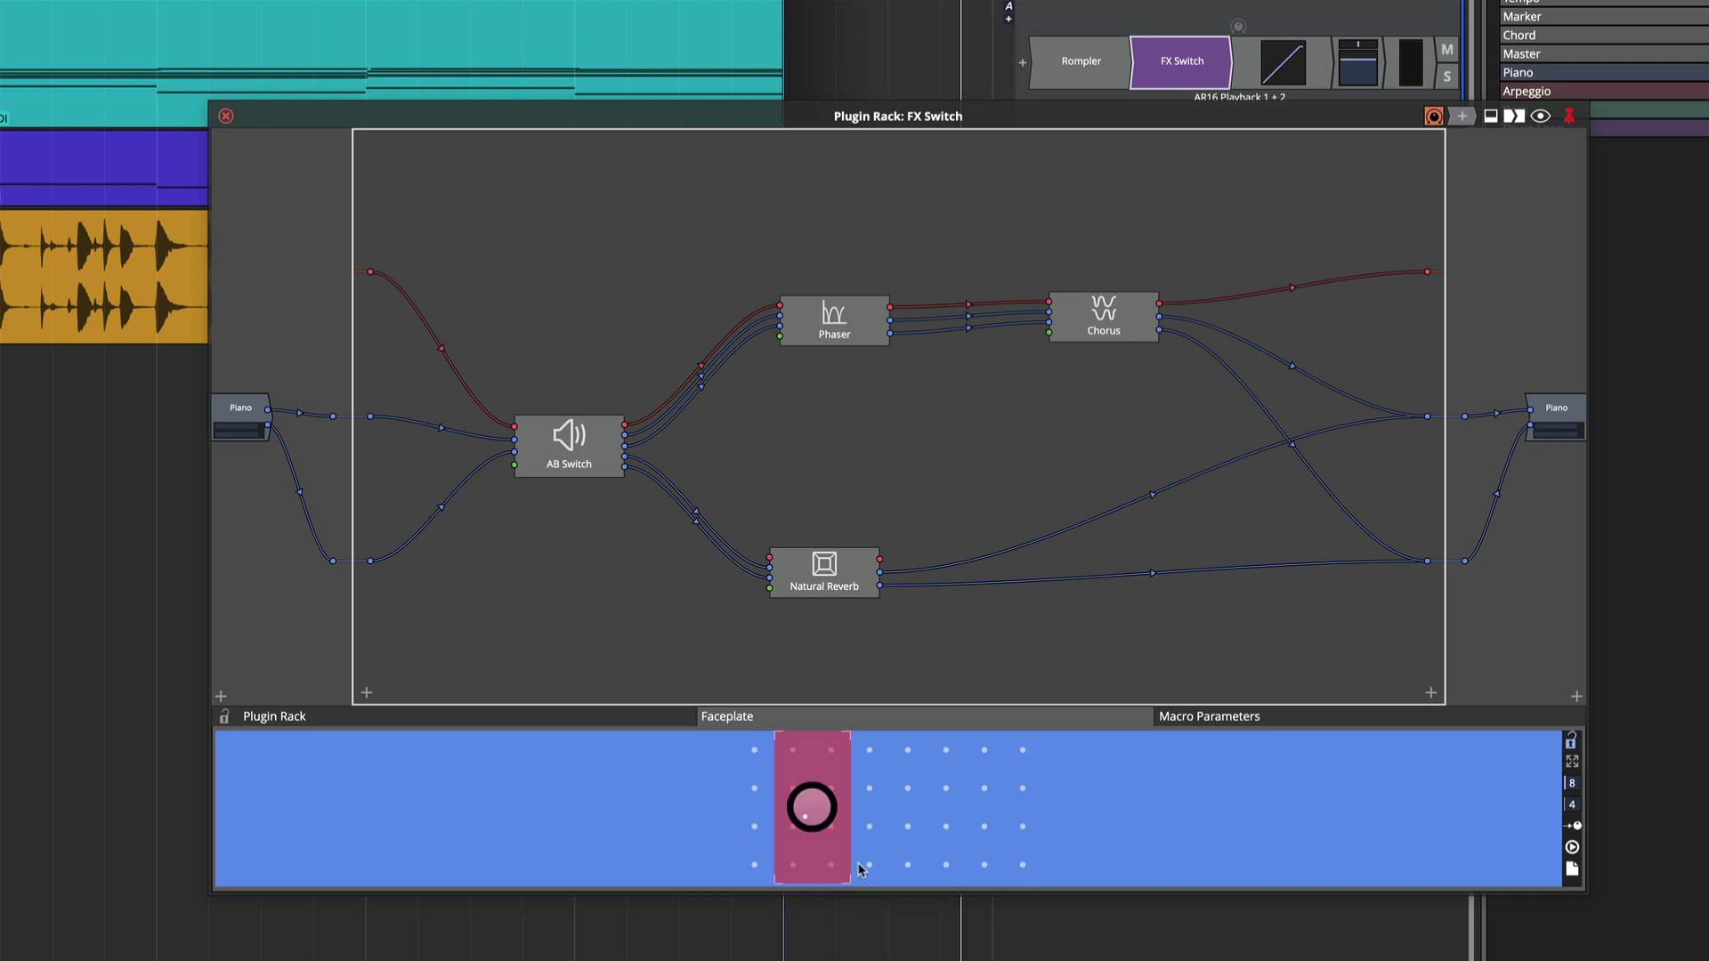
{"action": "right_click", "coordinate": [804, 808]}
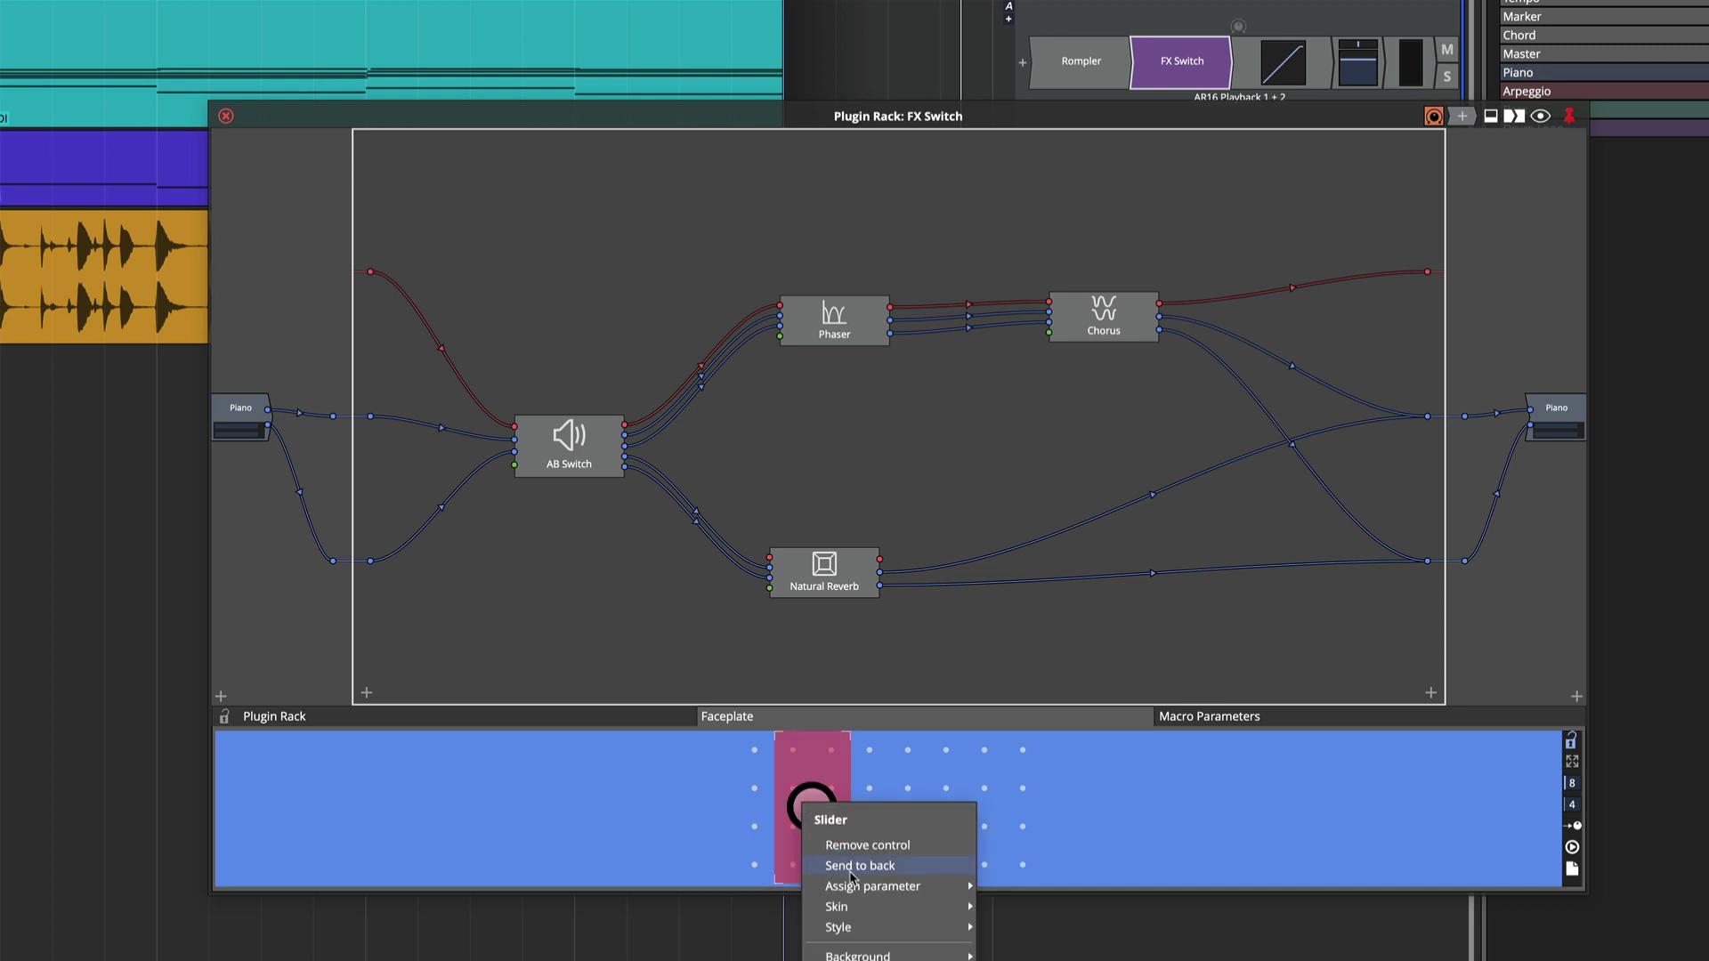
{"action": "mouse_move", "coordinate": [894, 883]}
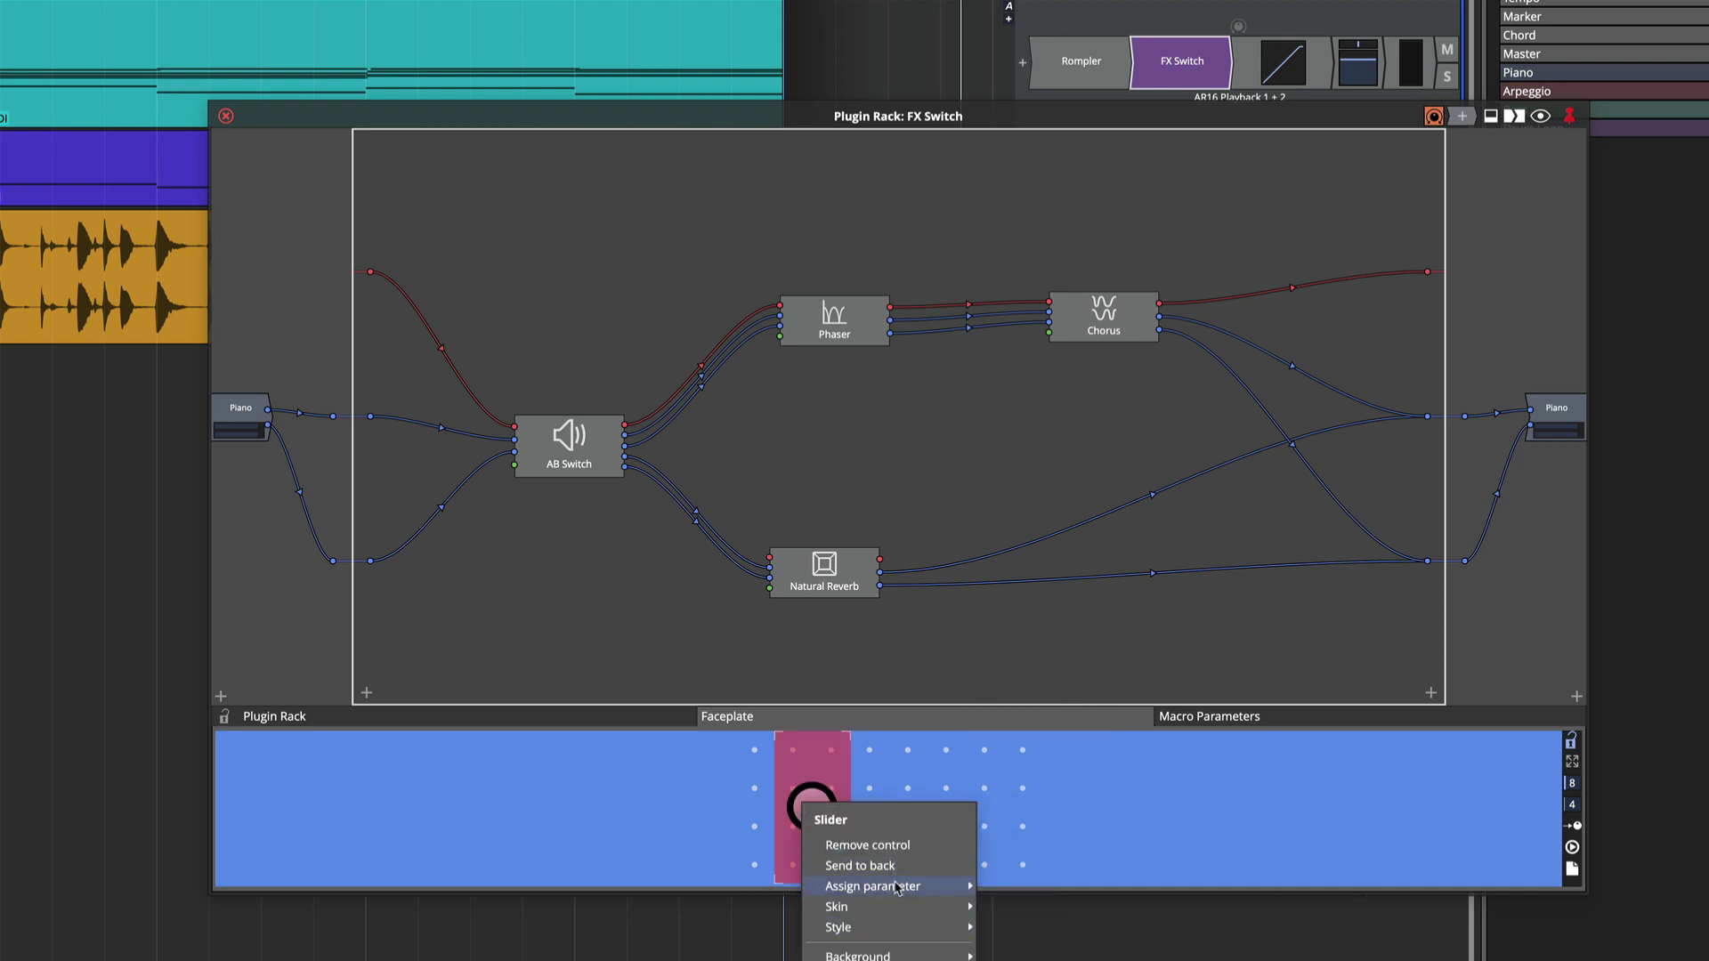
{"action": "mouse_move", "coordinate": [899, 913]}
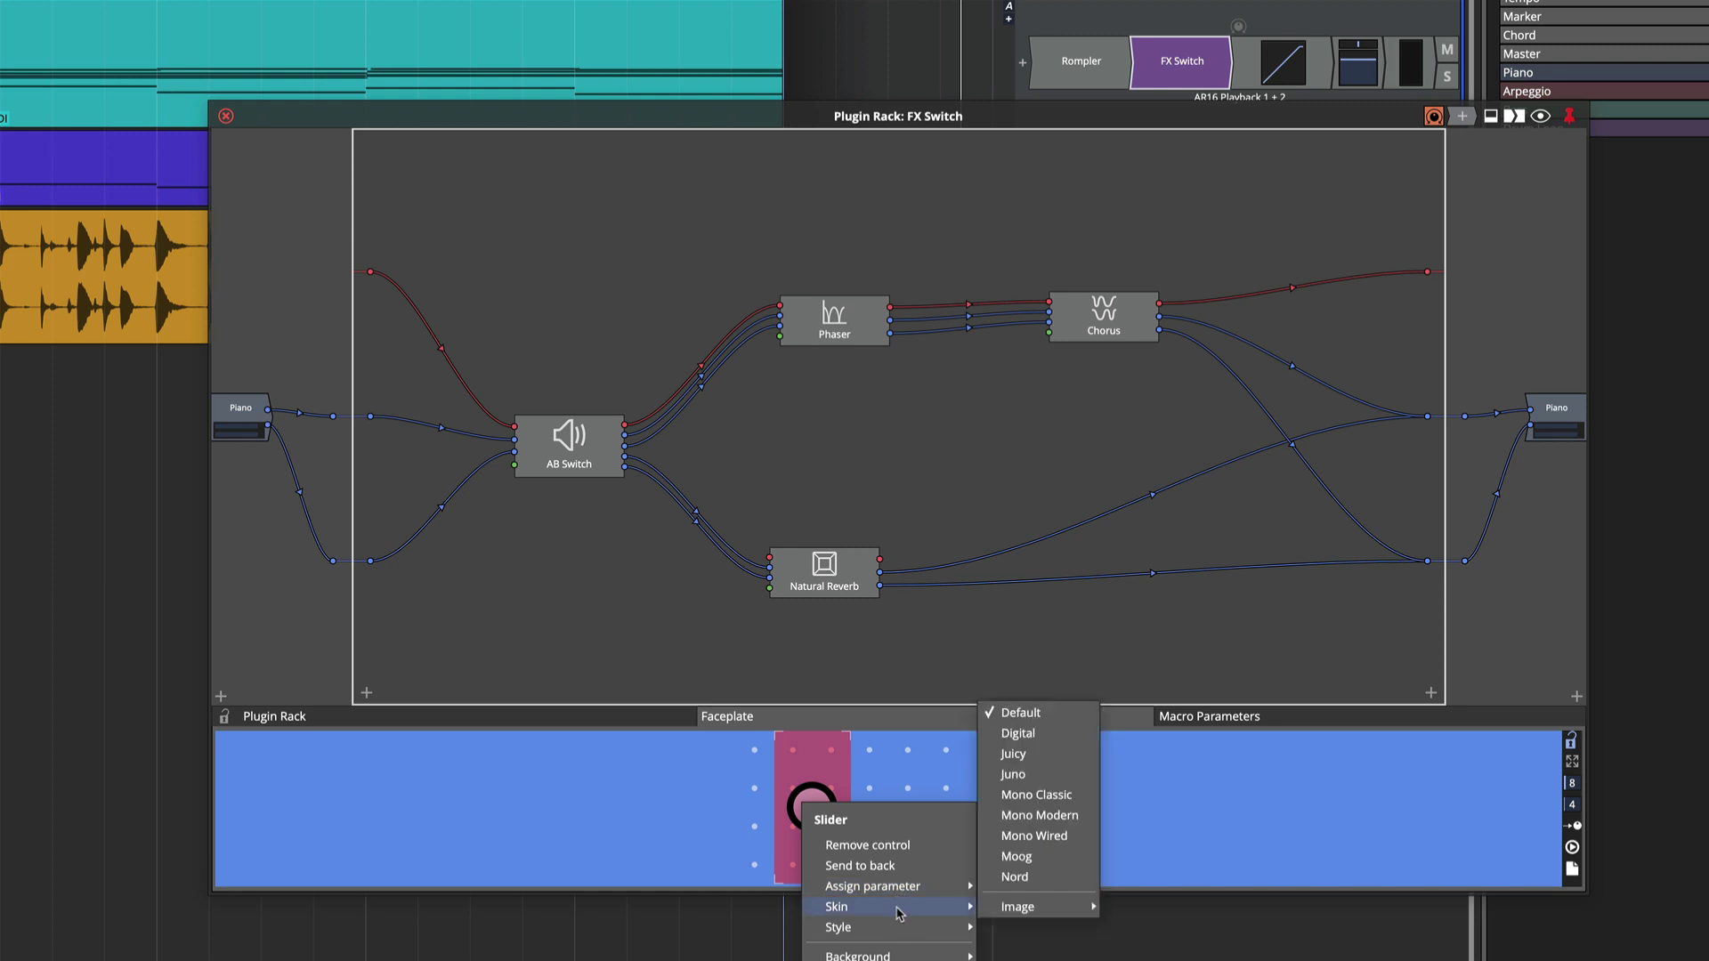
{"action": "left_click", "coordinate": [1020, 782]}
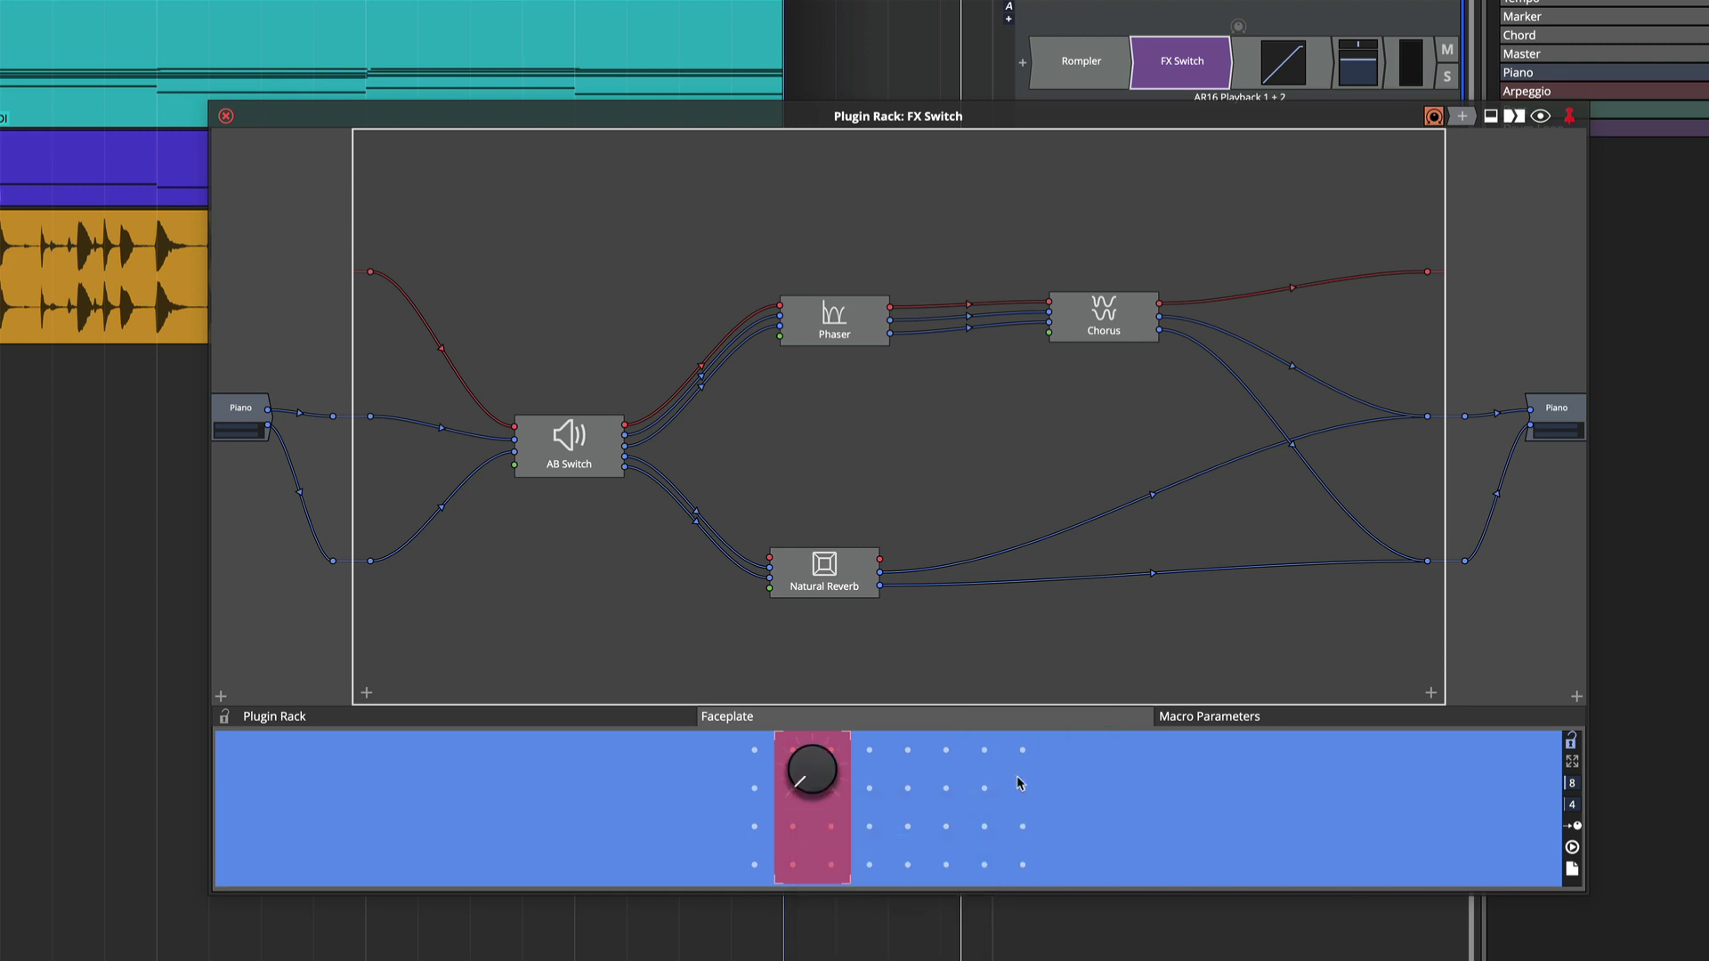
Step: Restyle the faceplate control as a vertical linear slider
{"action": "right_click", "coordinate": [819, 793]}
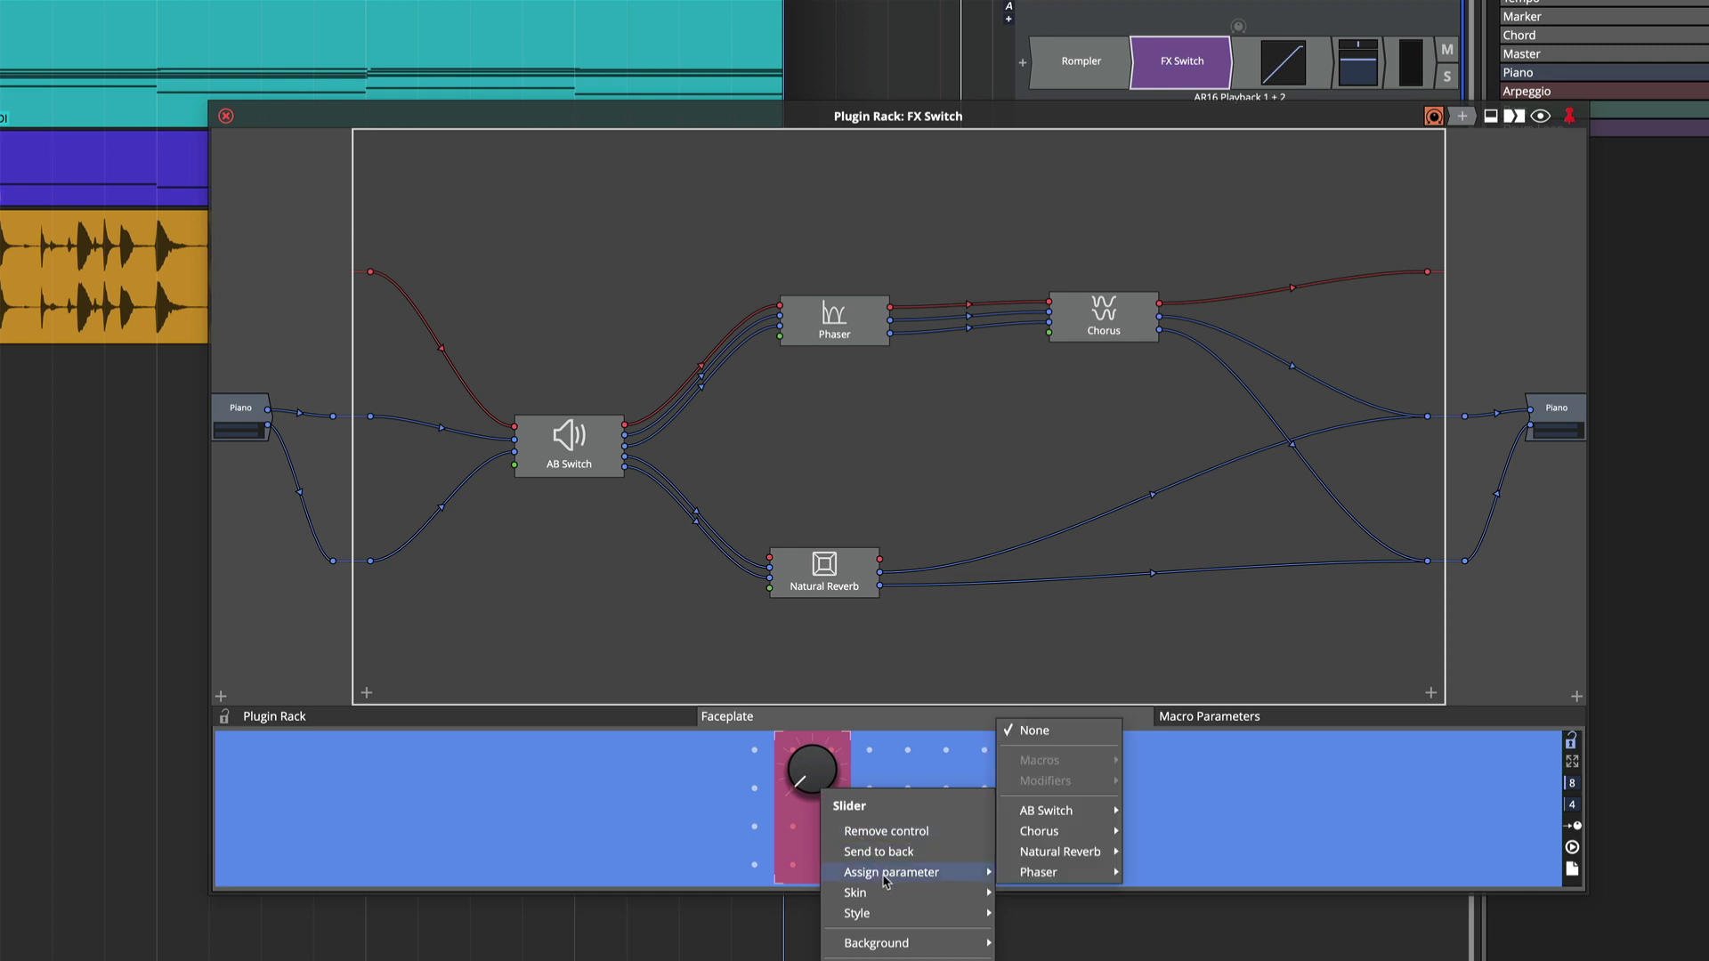
{"action": "mouse_move", "coordinate": [890, 900]}
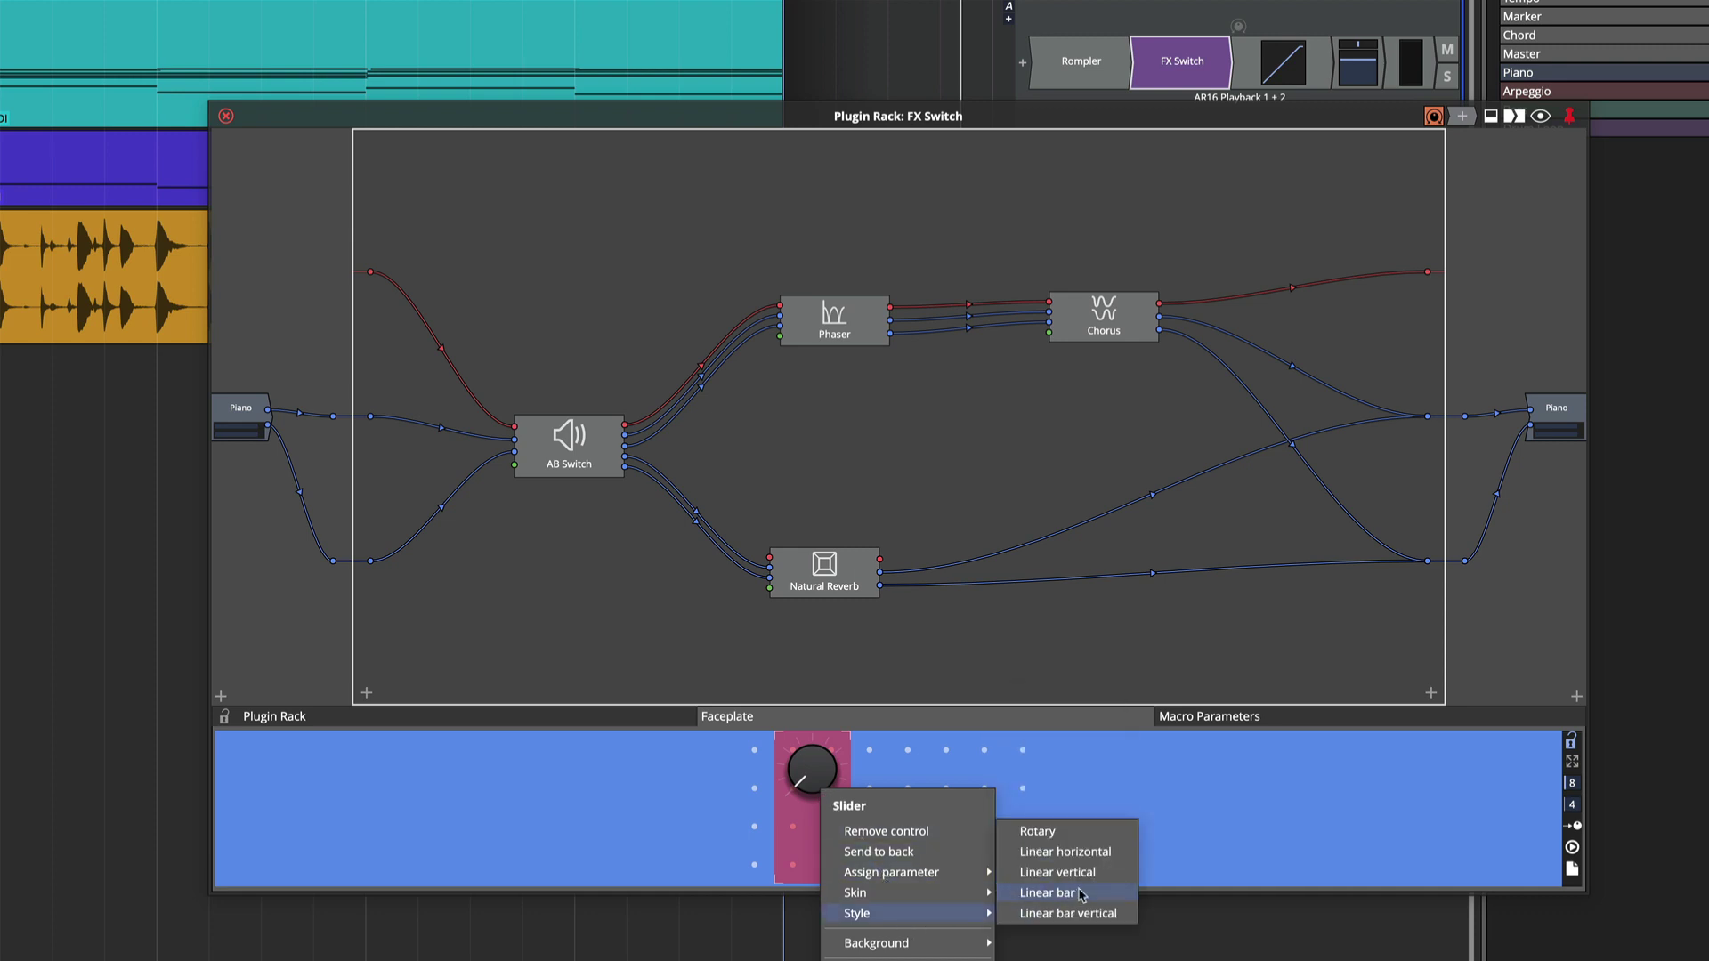
{"action": "left_click", "coordinate": [1085, 875]}
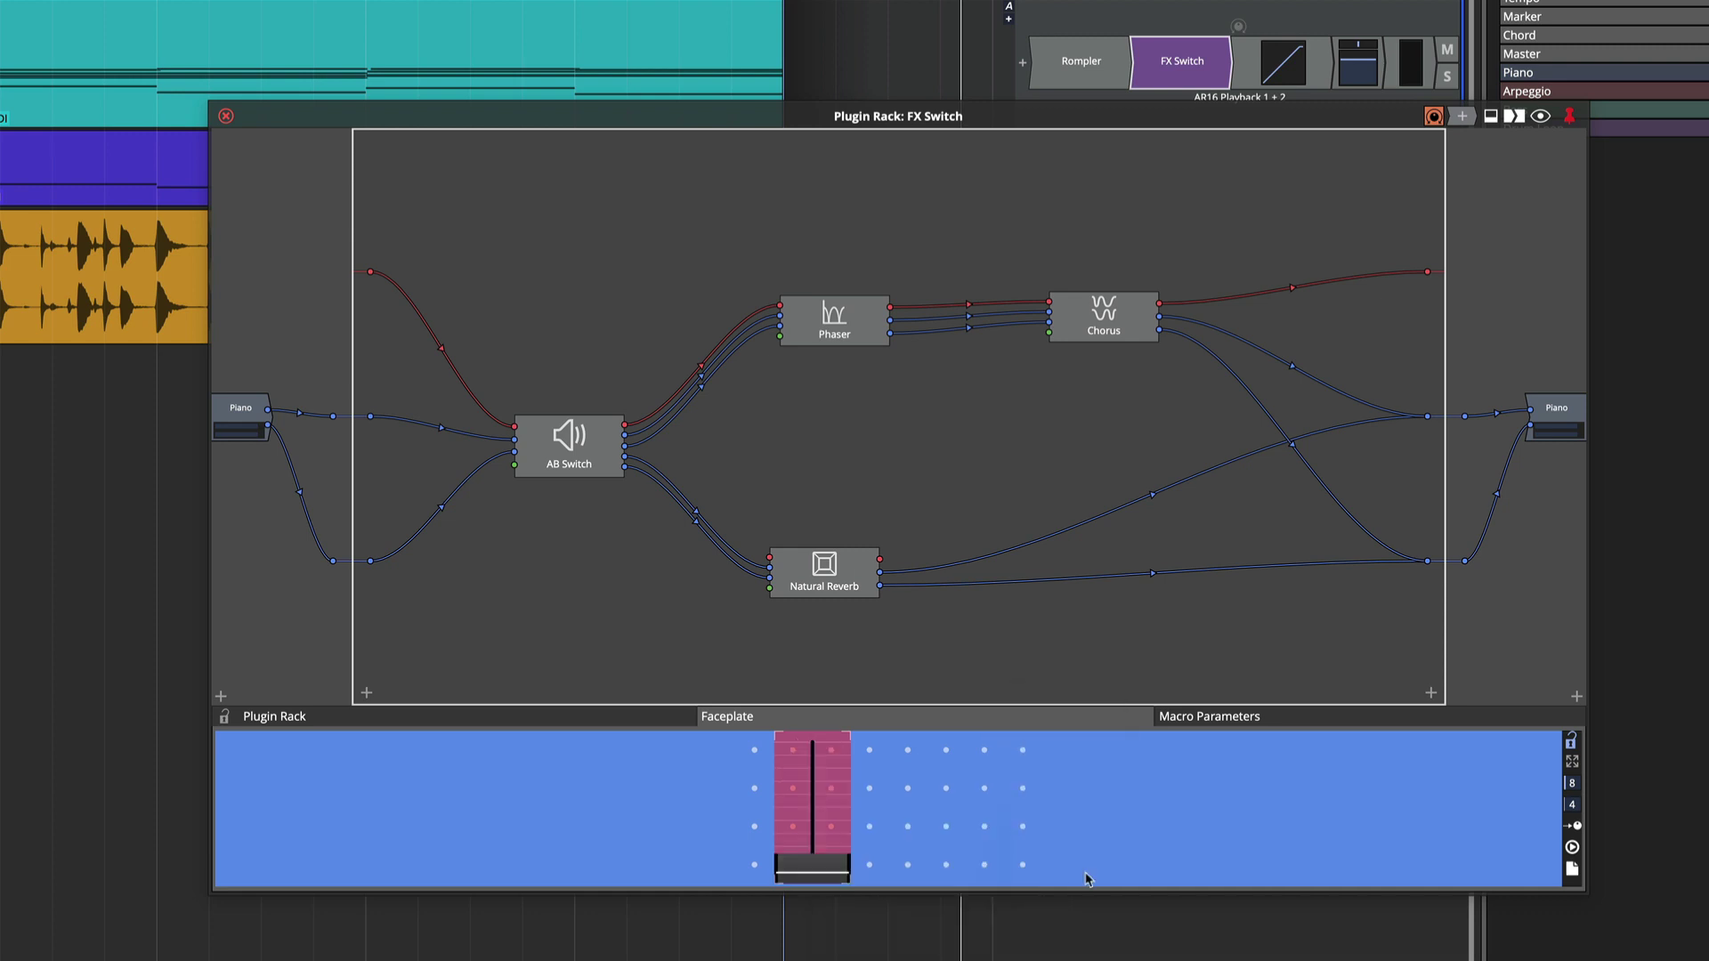
{"action": "right_click", "coordinate": [831, 859]}
Step: Assign the faceplate slider to the AB Switch Mode parameter and lock the faceplate
{"action": "key", "text": "Escape"}
{"action": "left_click", "coordinate": [813, 776]}
{"action": "right_click", "coordinate": [835, 837]}
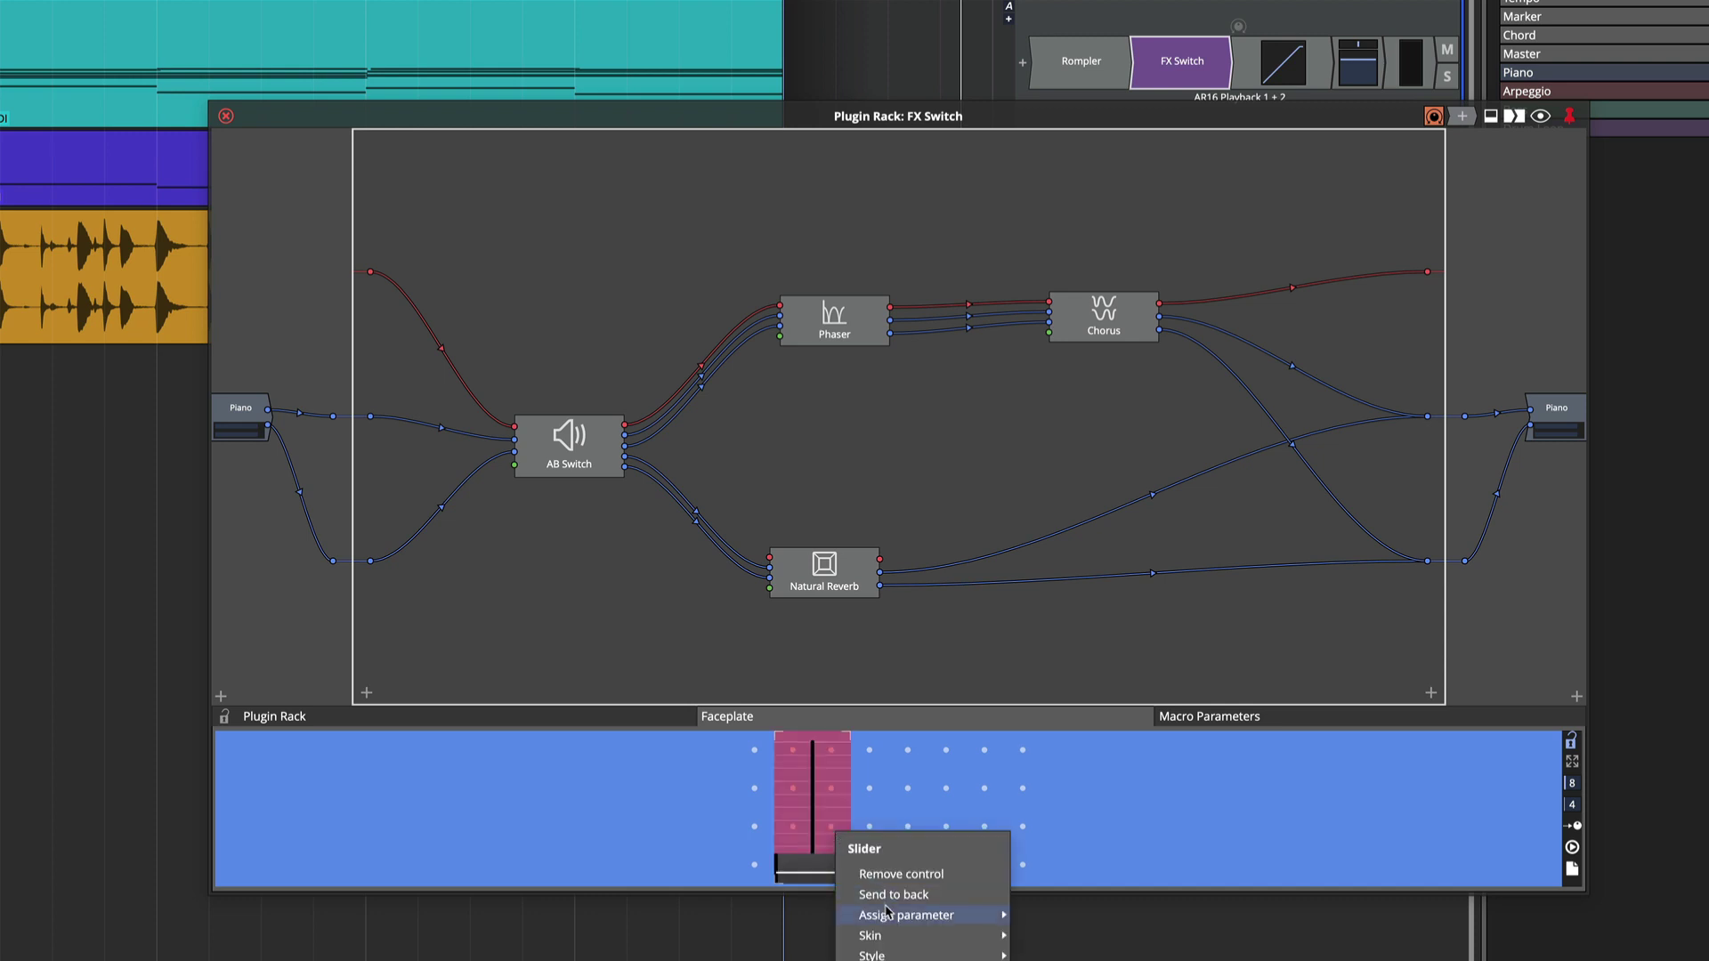
{"action": "mouse_move", "coordinate": [892, 919]}
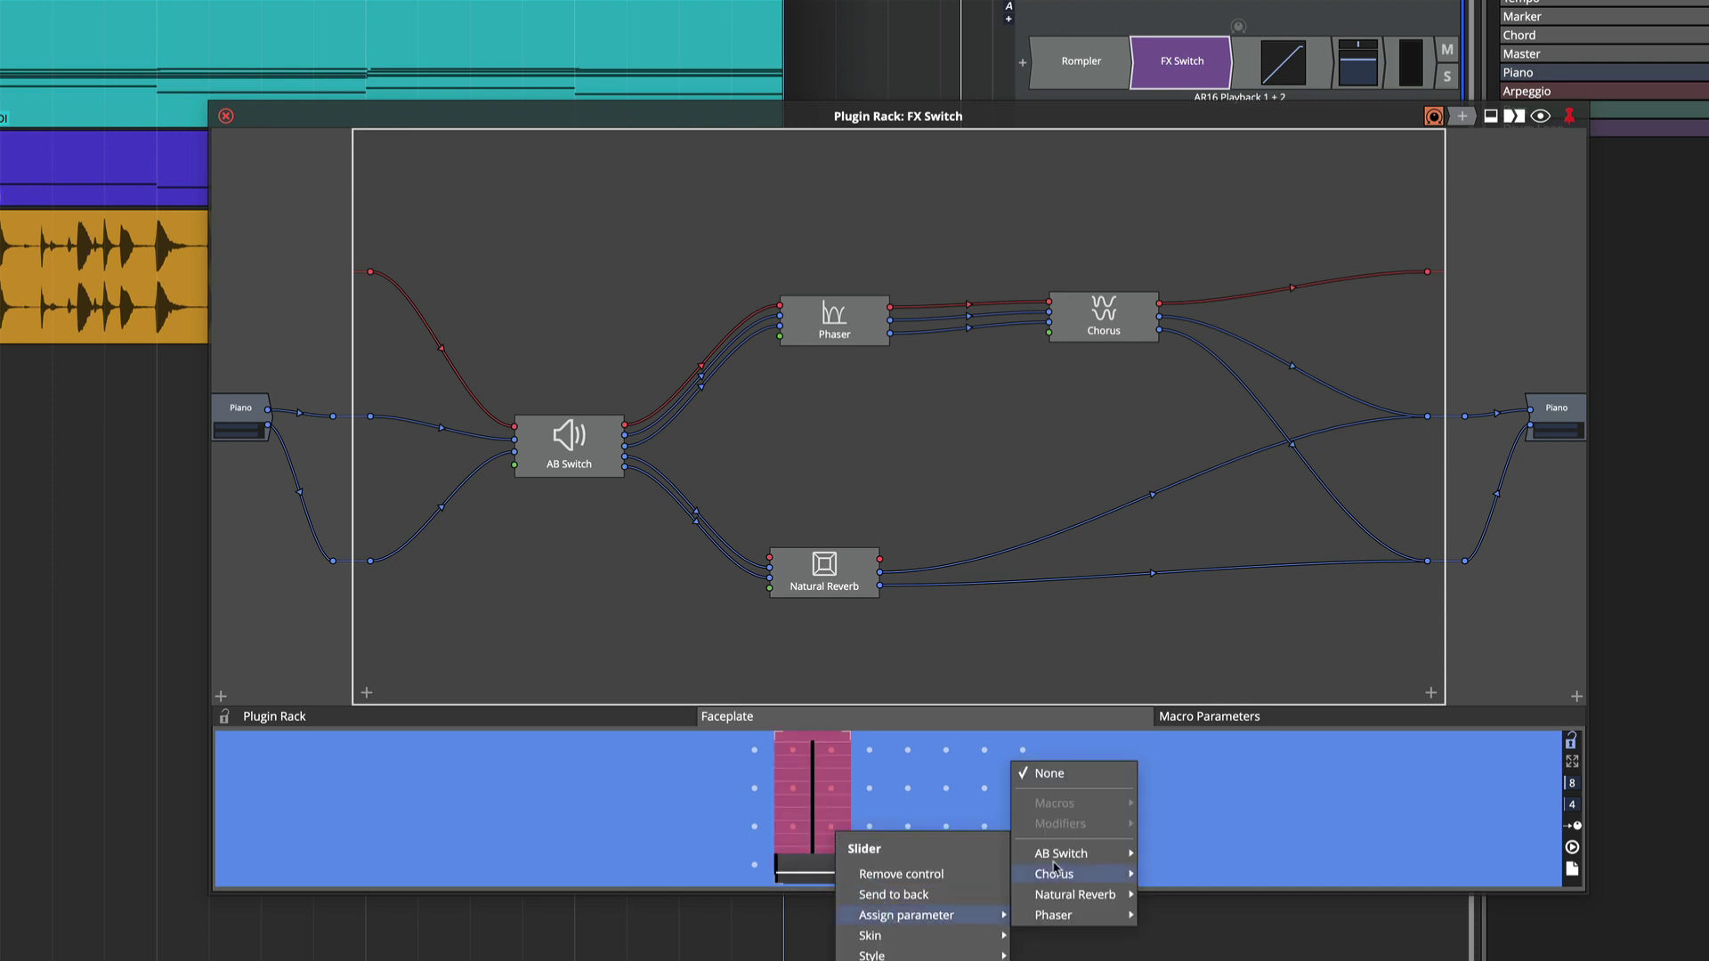
{"action": "mouse_move", "coordinate": [1064, 854]}
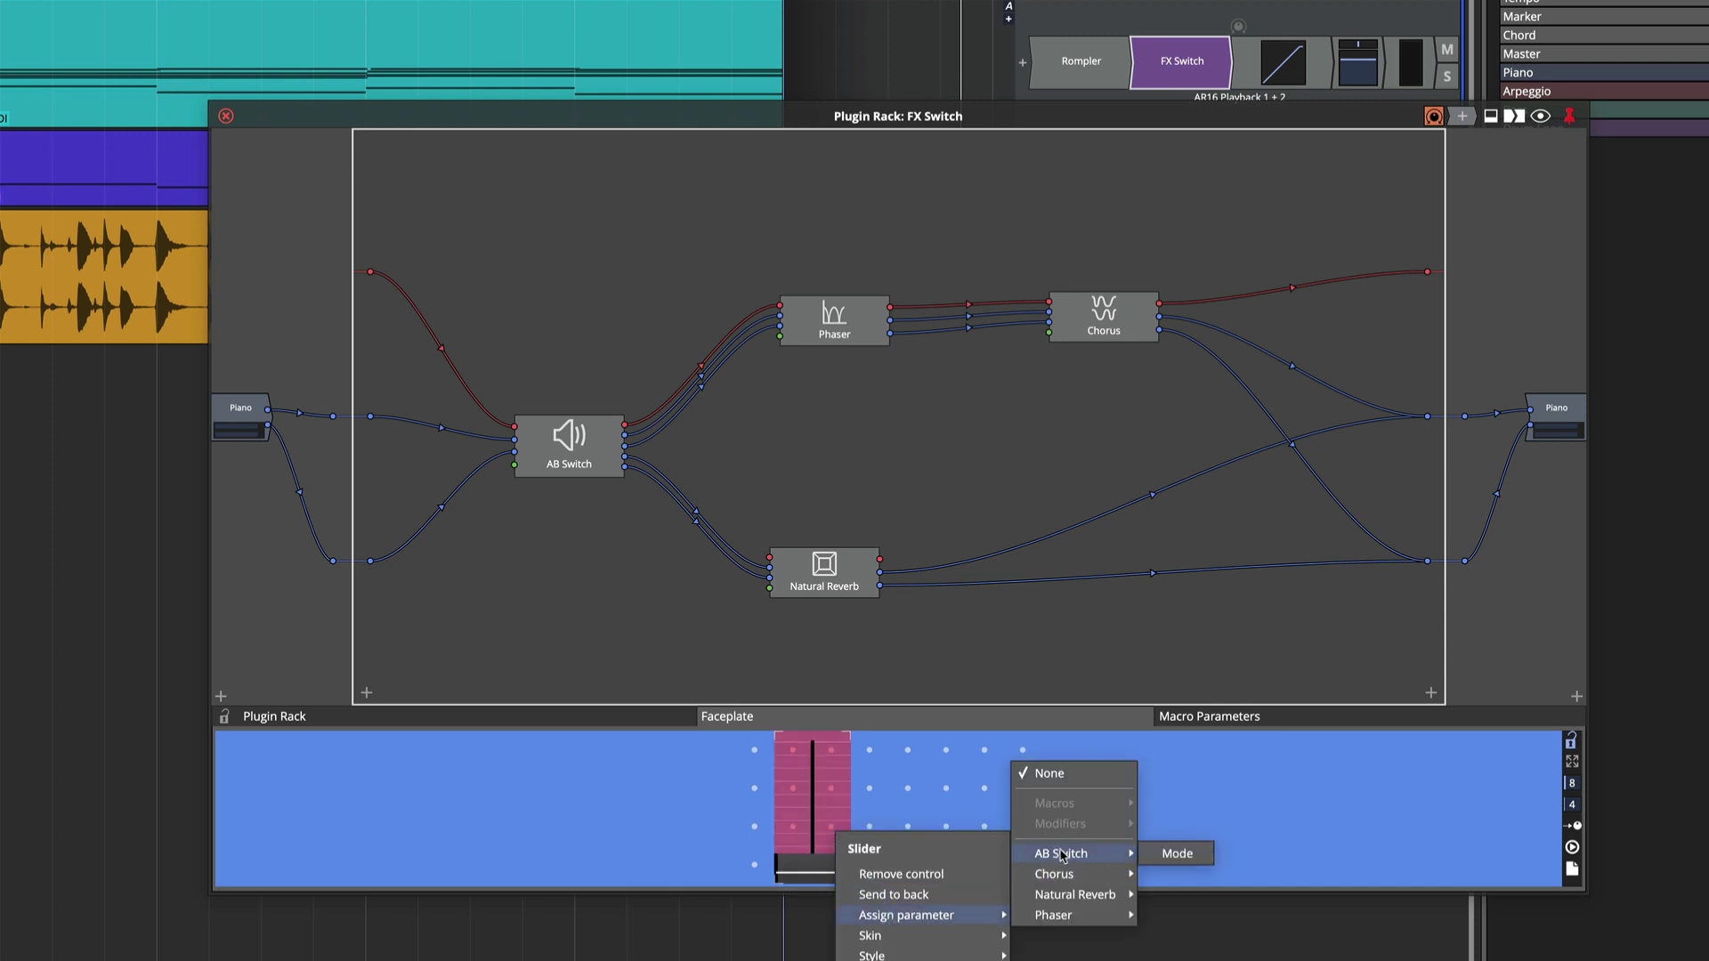
{"action": "left_click", "coordinate": [1198, 862]}
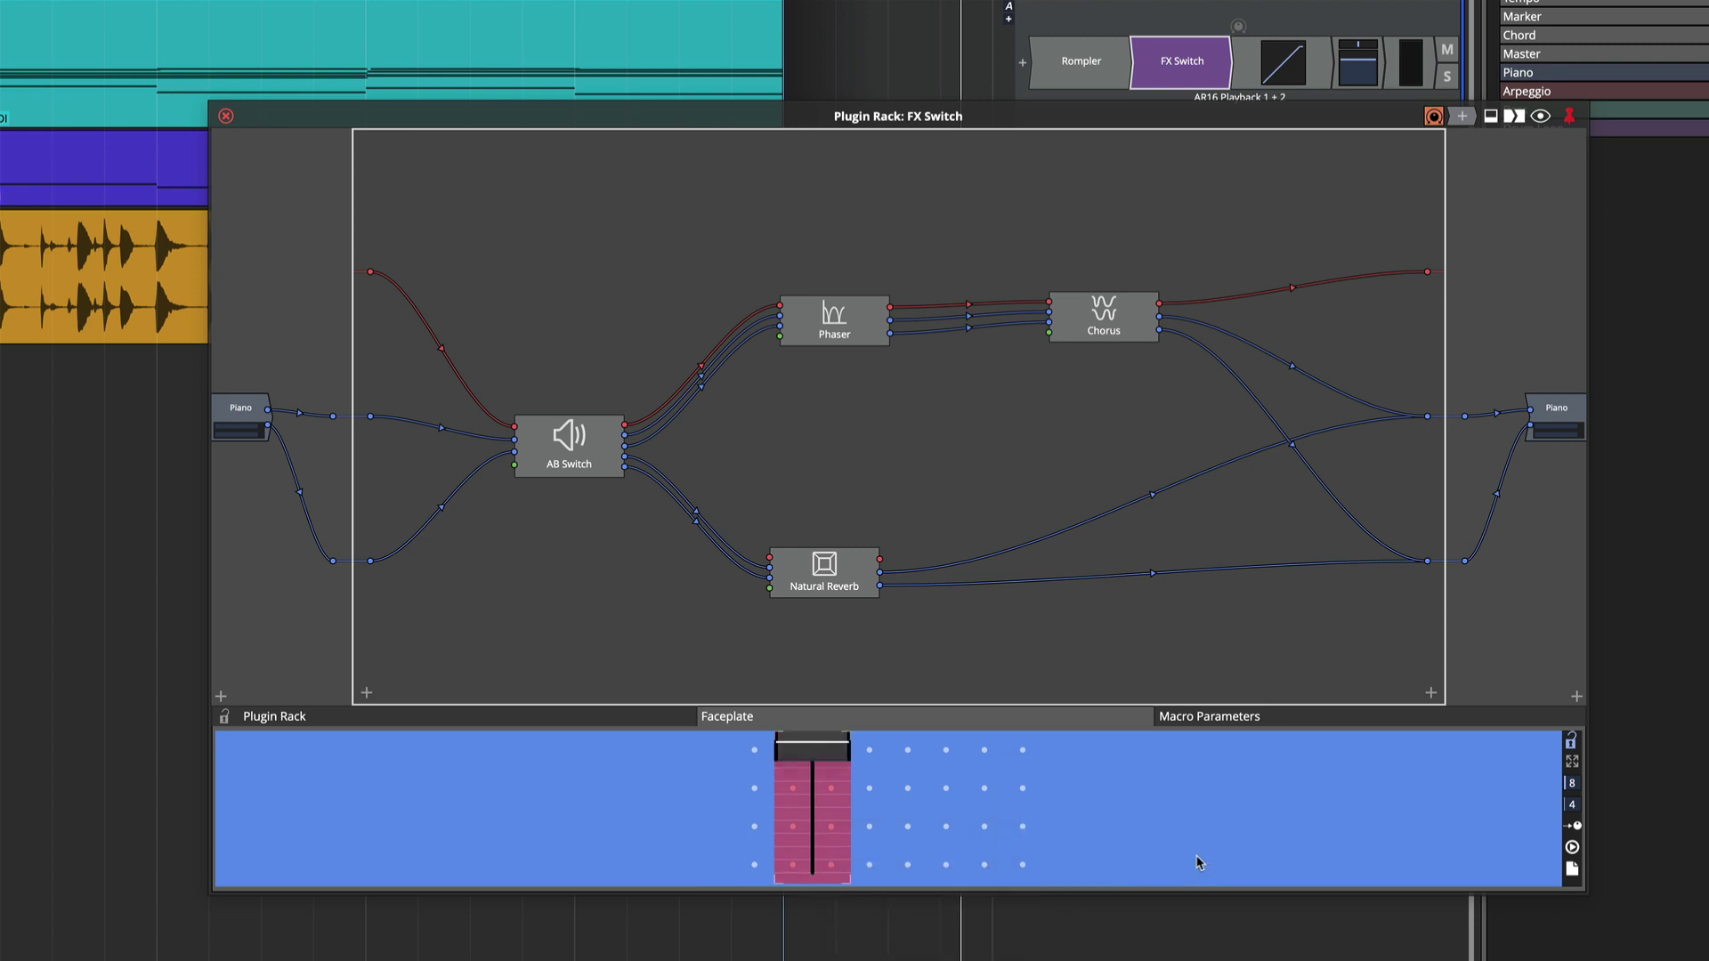
{"action": "left_click", "coordinate": [1571, 742]}
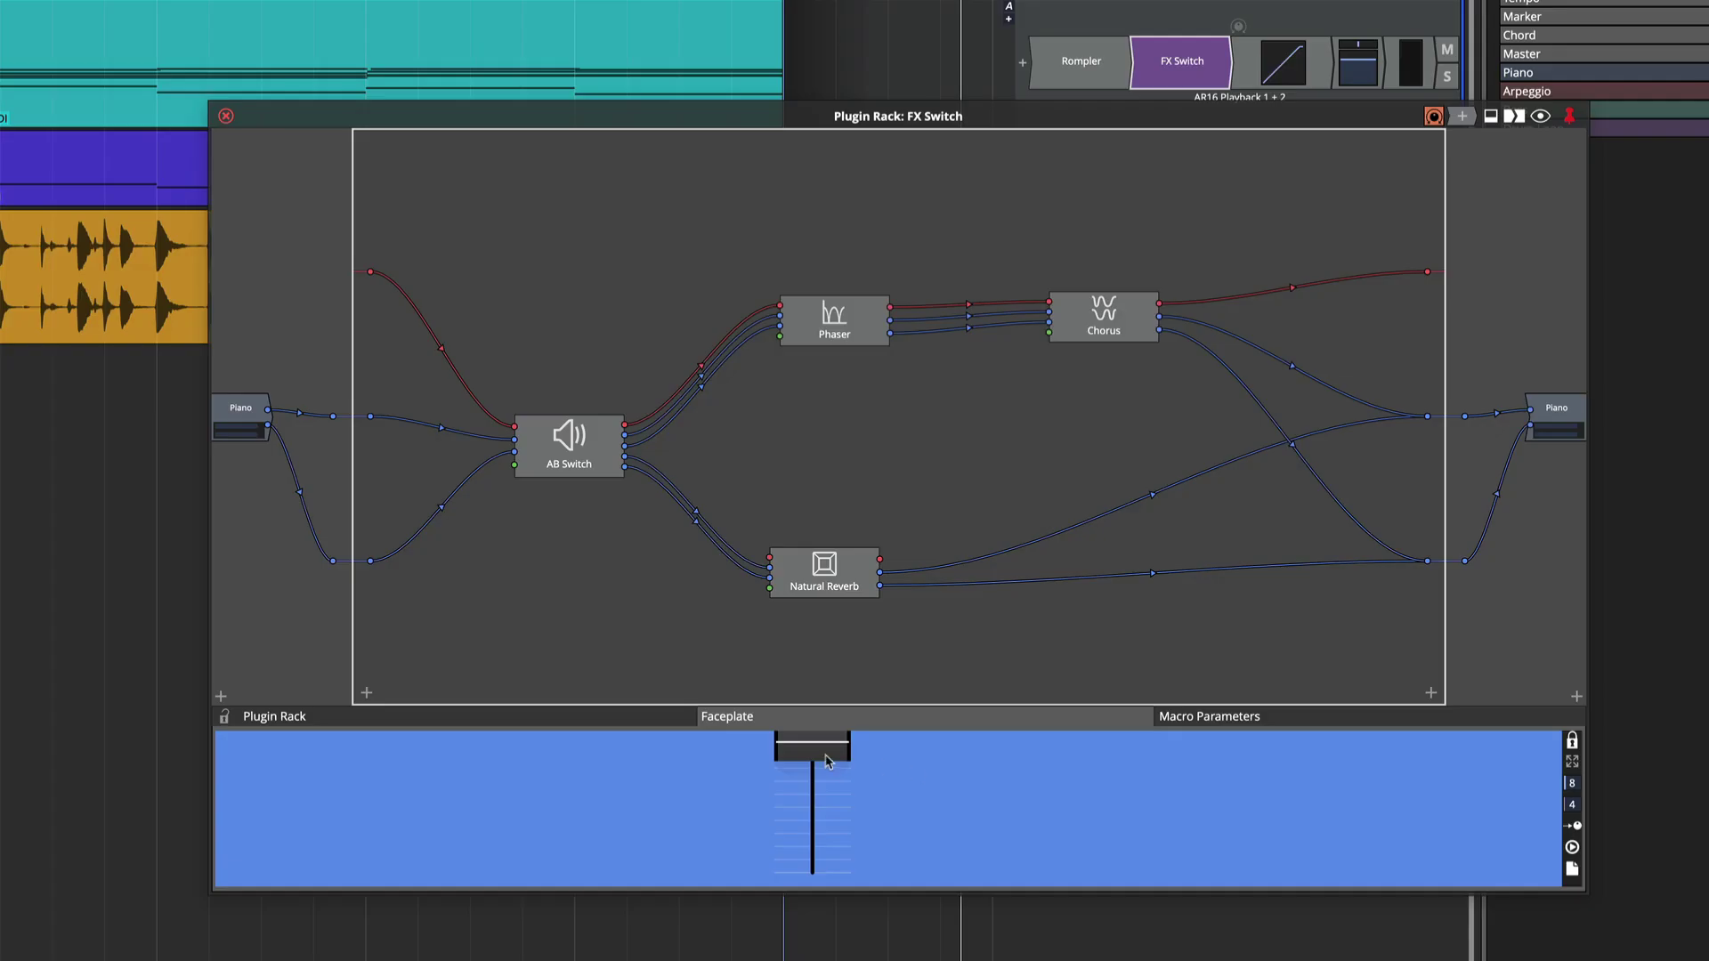
Step: Move the slider through its range during playback, then close the FX Switch rack window
{"action": "mouse_move", "coordinate": [826, 761]}
{"action": "left_mouse_down"}
{"action": "mouse_move", "coordinate": [828, 868]}
{"action": "mouse_move", "coordinate": [828, 752]}
{"action": "mouse_move", "coordinate": [827, 868]}
{"action": "mouse_move", "coordinate": [828, 771]}
{"action": "left_mouse_up"}
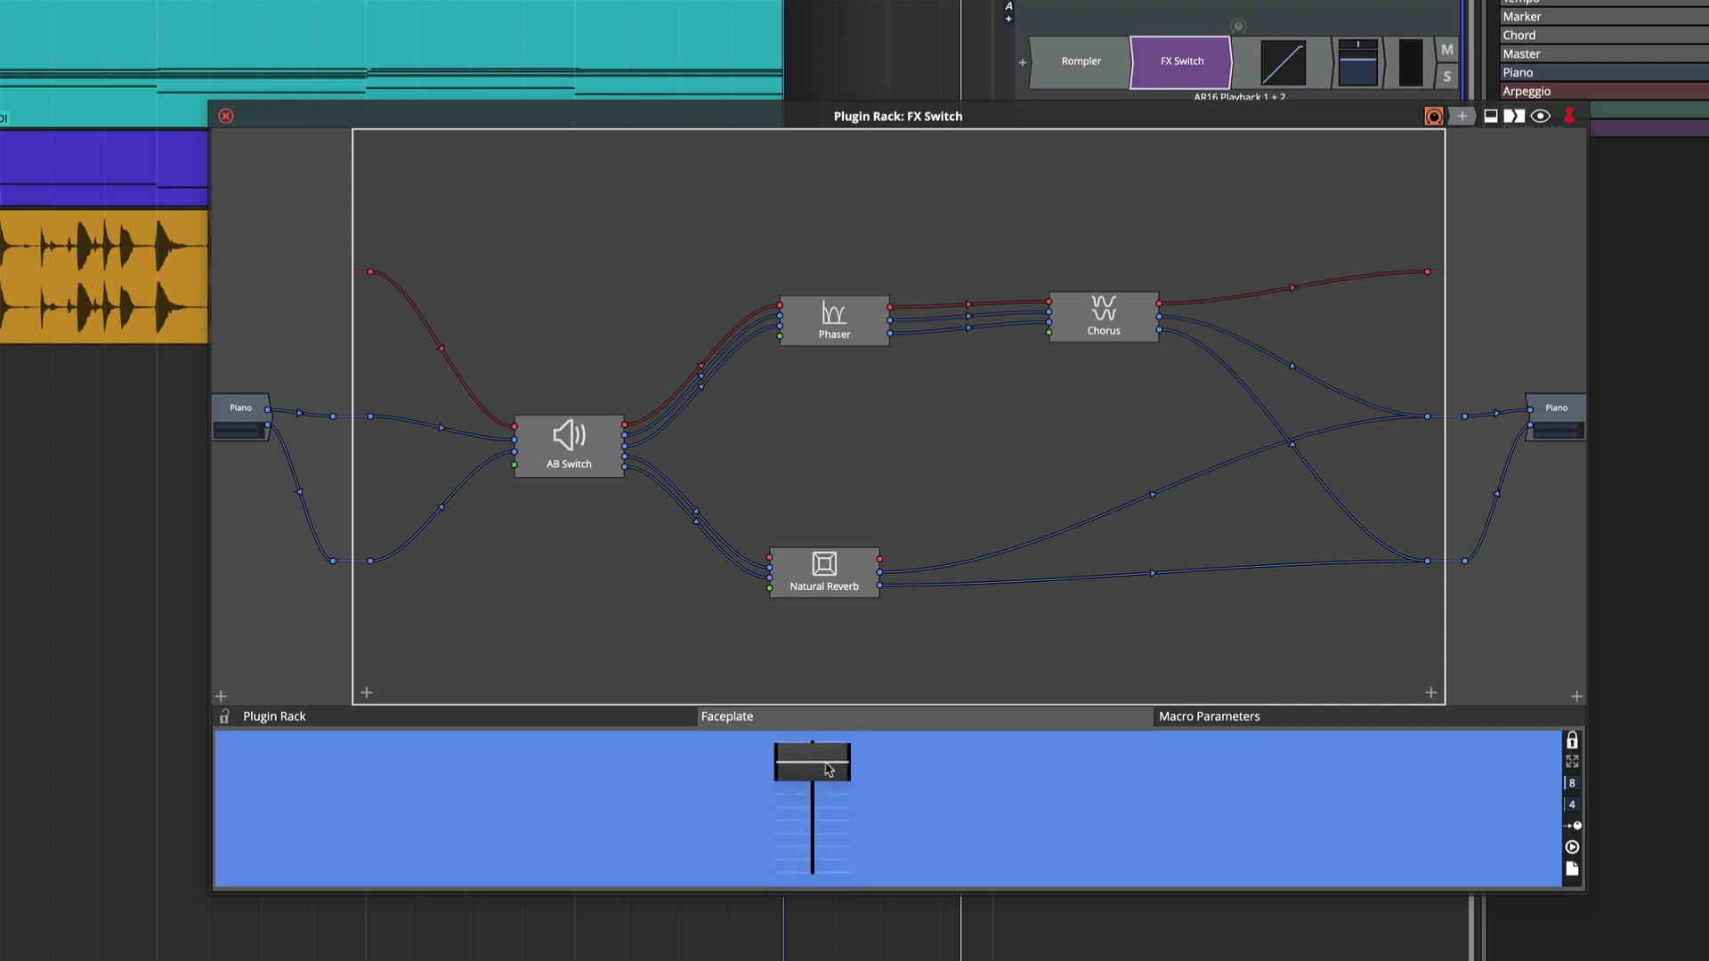
{"action": "key", "text": "space"}
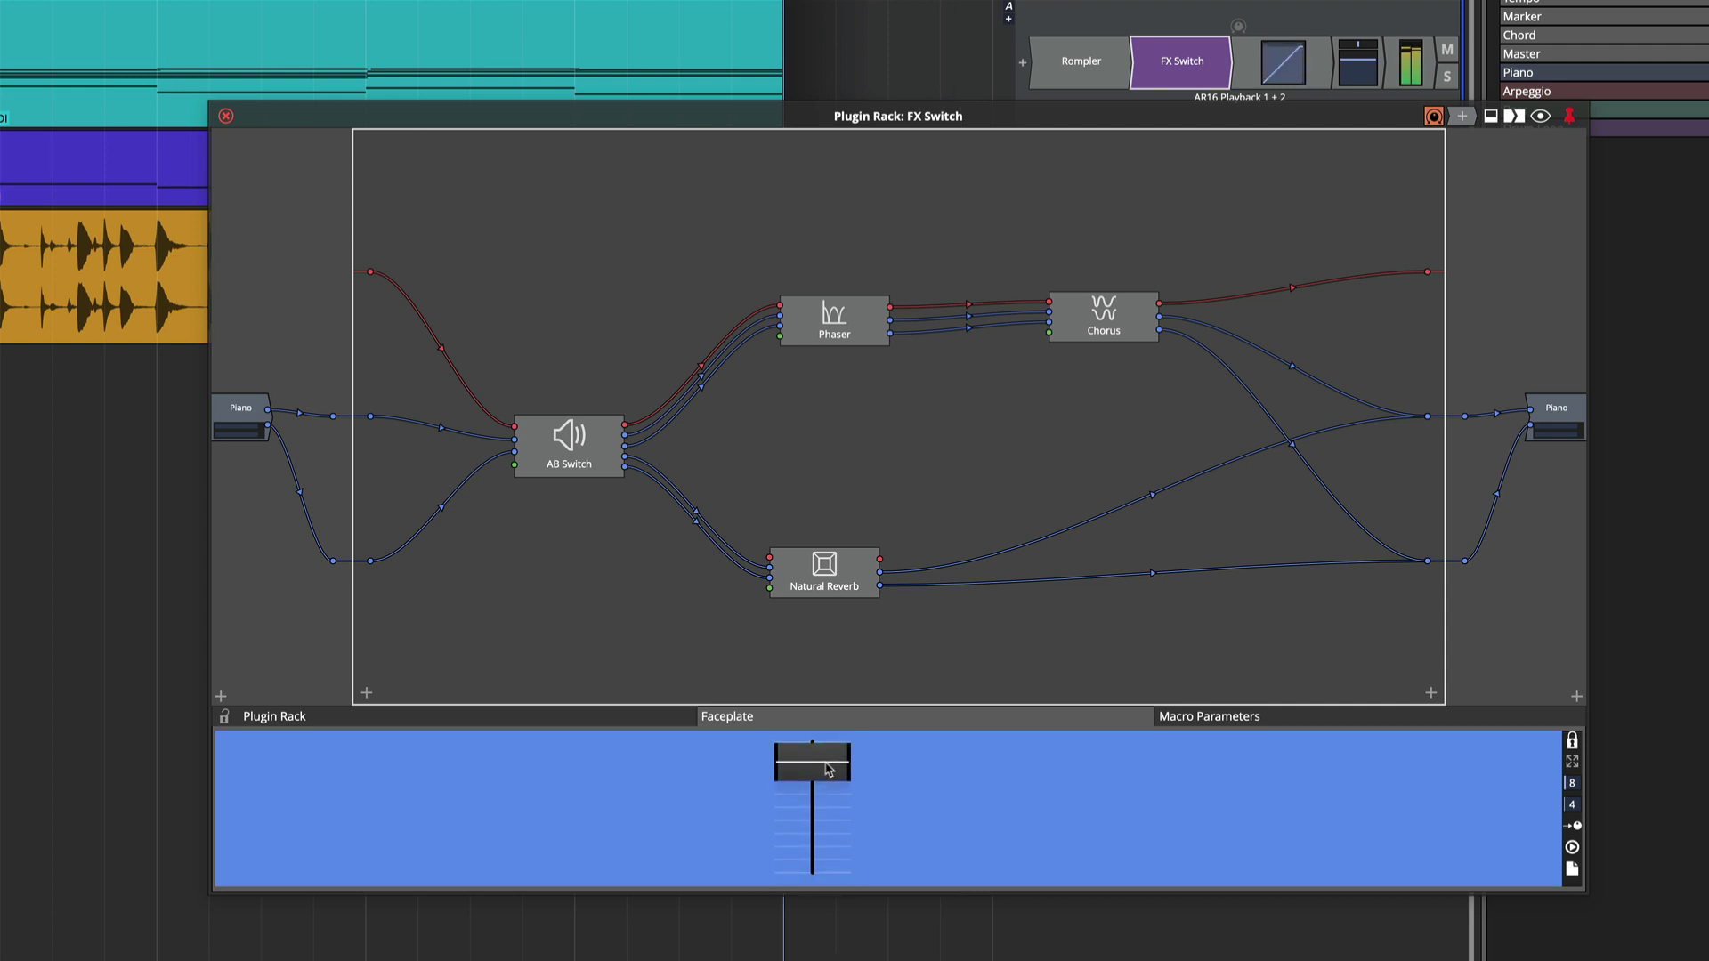
{"action": "mouse_move", "coordinate": [828, 769]}
{"action": "left_mouse_down"}
{"action": "mouse_move", "coordinate": [827, 749]}
{"action": "mouse_move", "coordinate": [822, 906]}
{"action": "mouse_move", "coordinate": [823, 749]}
{"action": "left_mouse_up"}
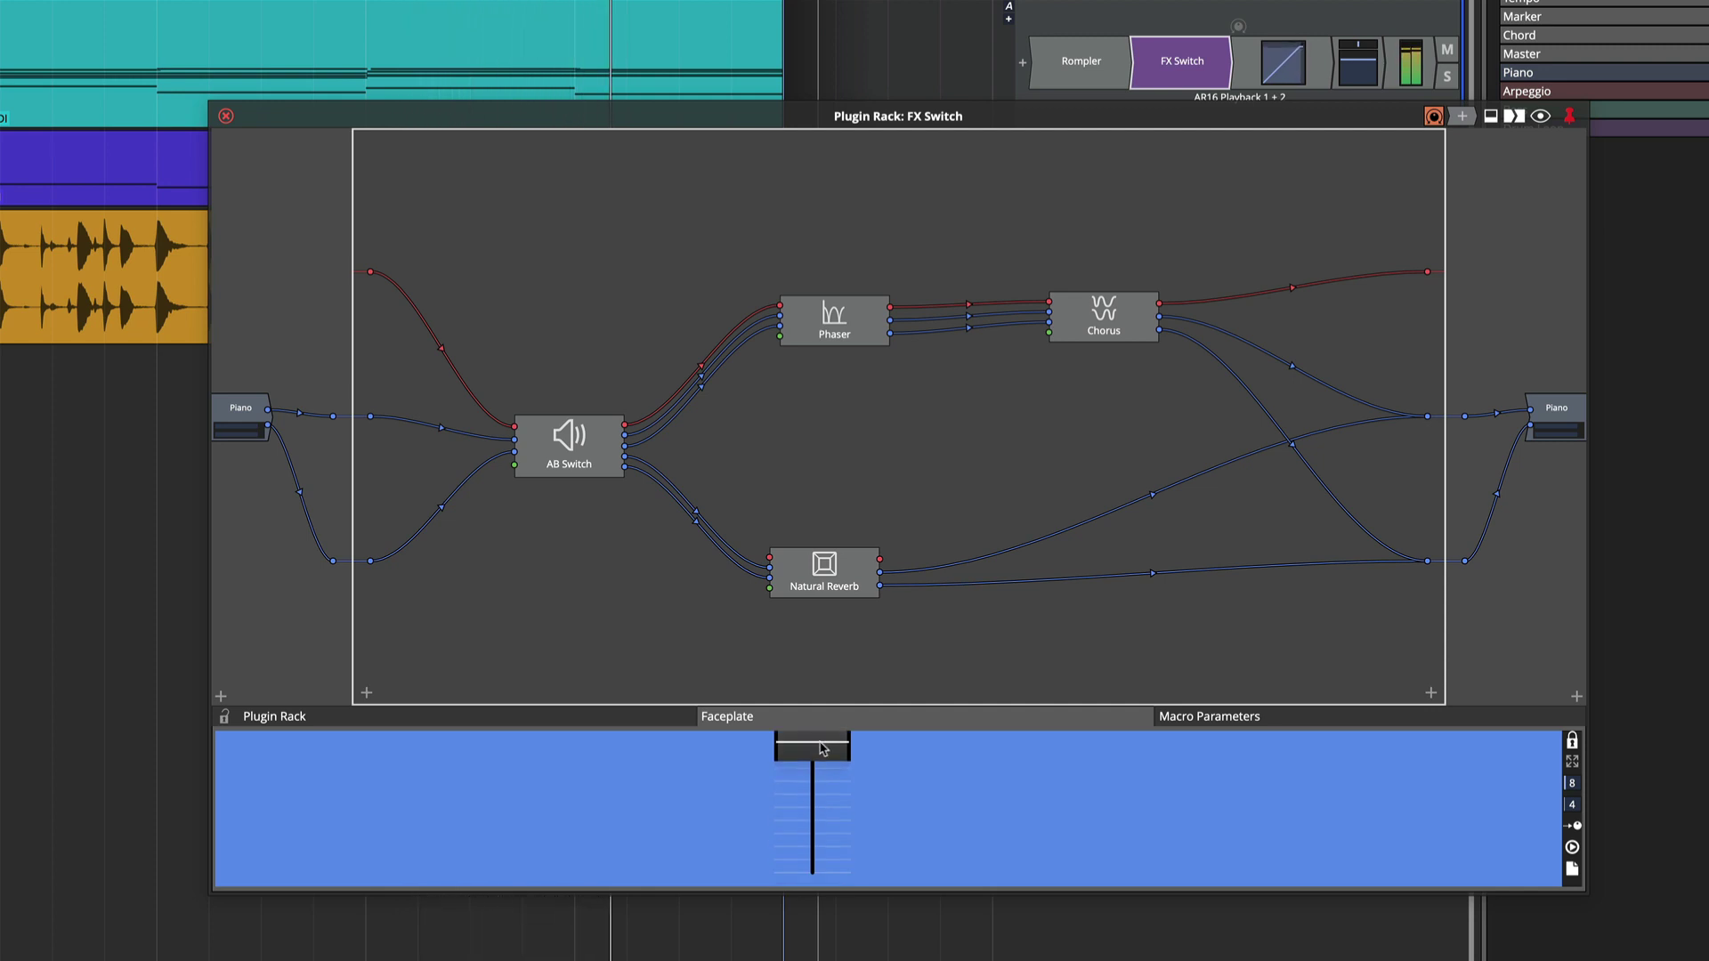
{"action": "left_click_drag", "start_coordinate": [822, 750], "coordinate": [828, 849]}
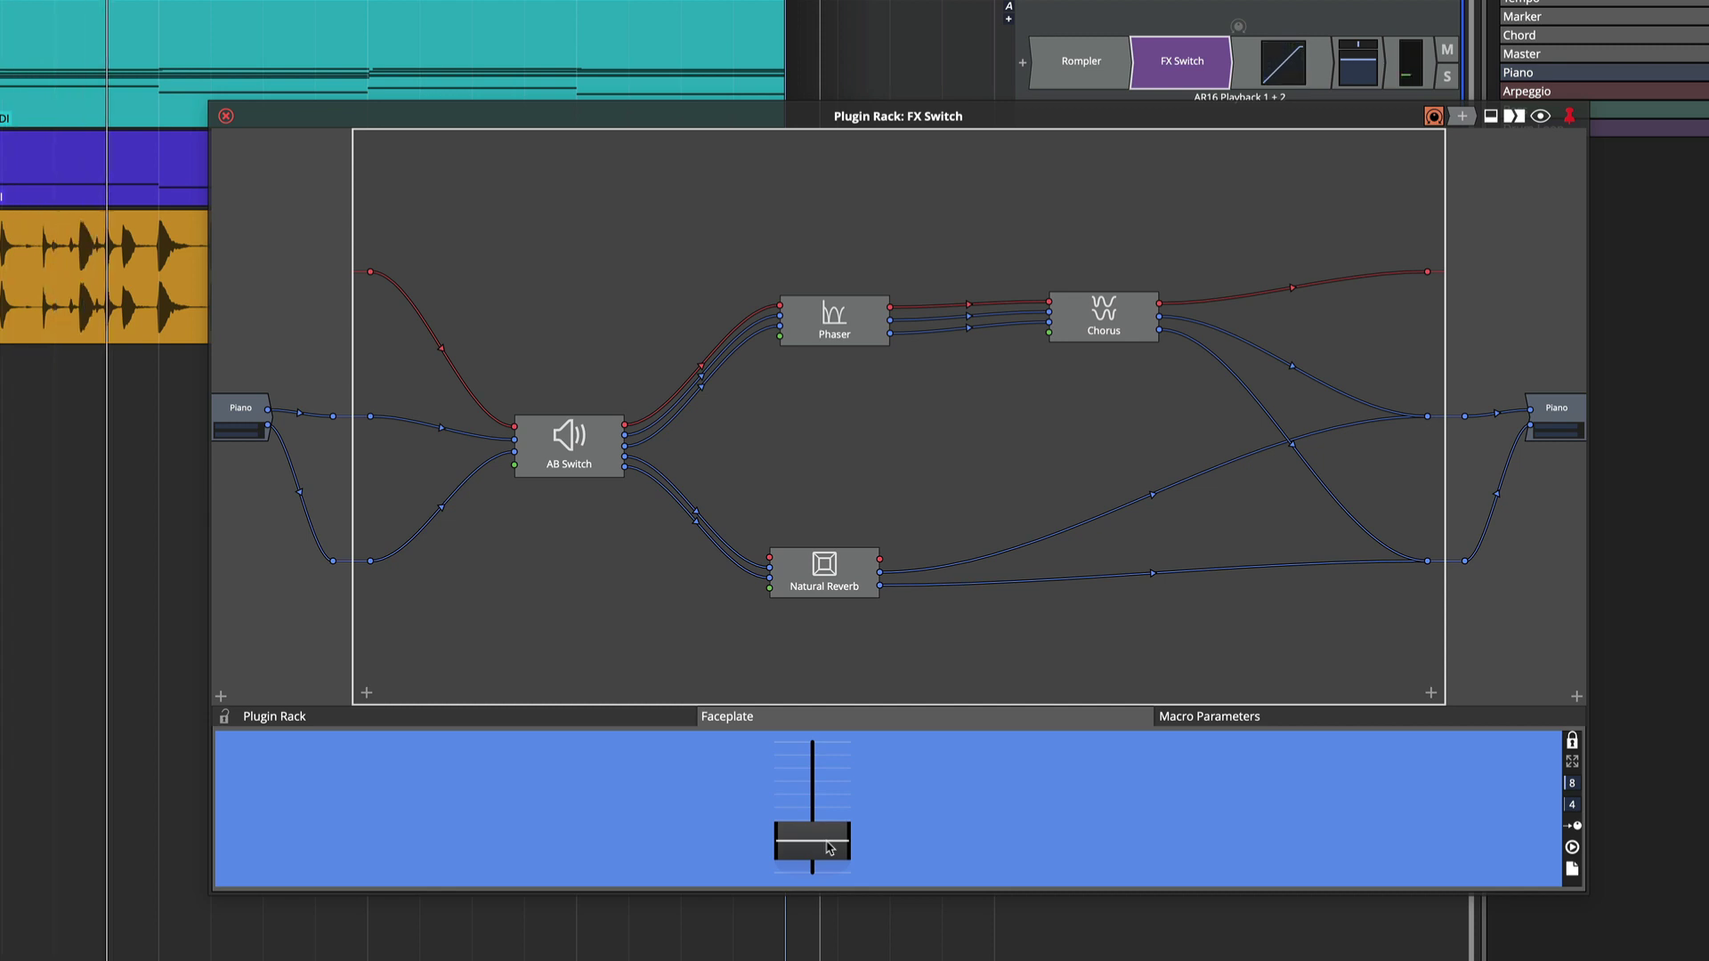
{"action": "mouse_move", "coordinate": [829, 848]}
{"action": "left_mouse_down"}
{"action": "mouse_move", "coordinate": [827, 797]}
{"action": "mouse_move", "coordinate": [824, 826]}
{"action": "left_mouse_up"}
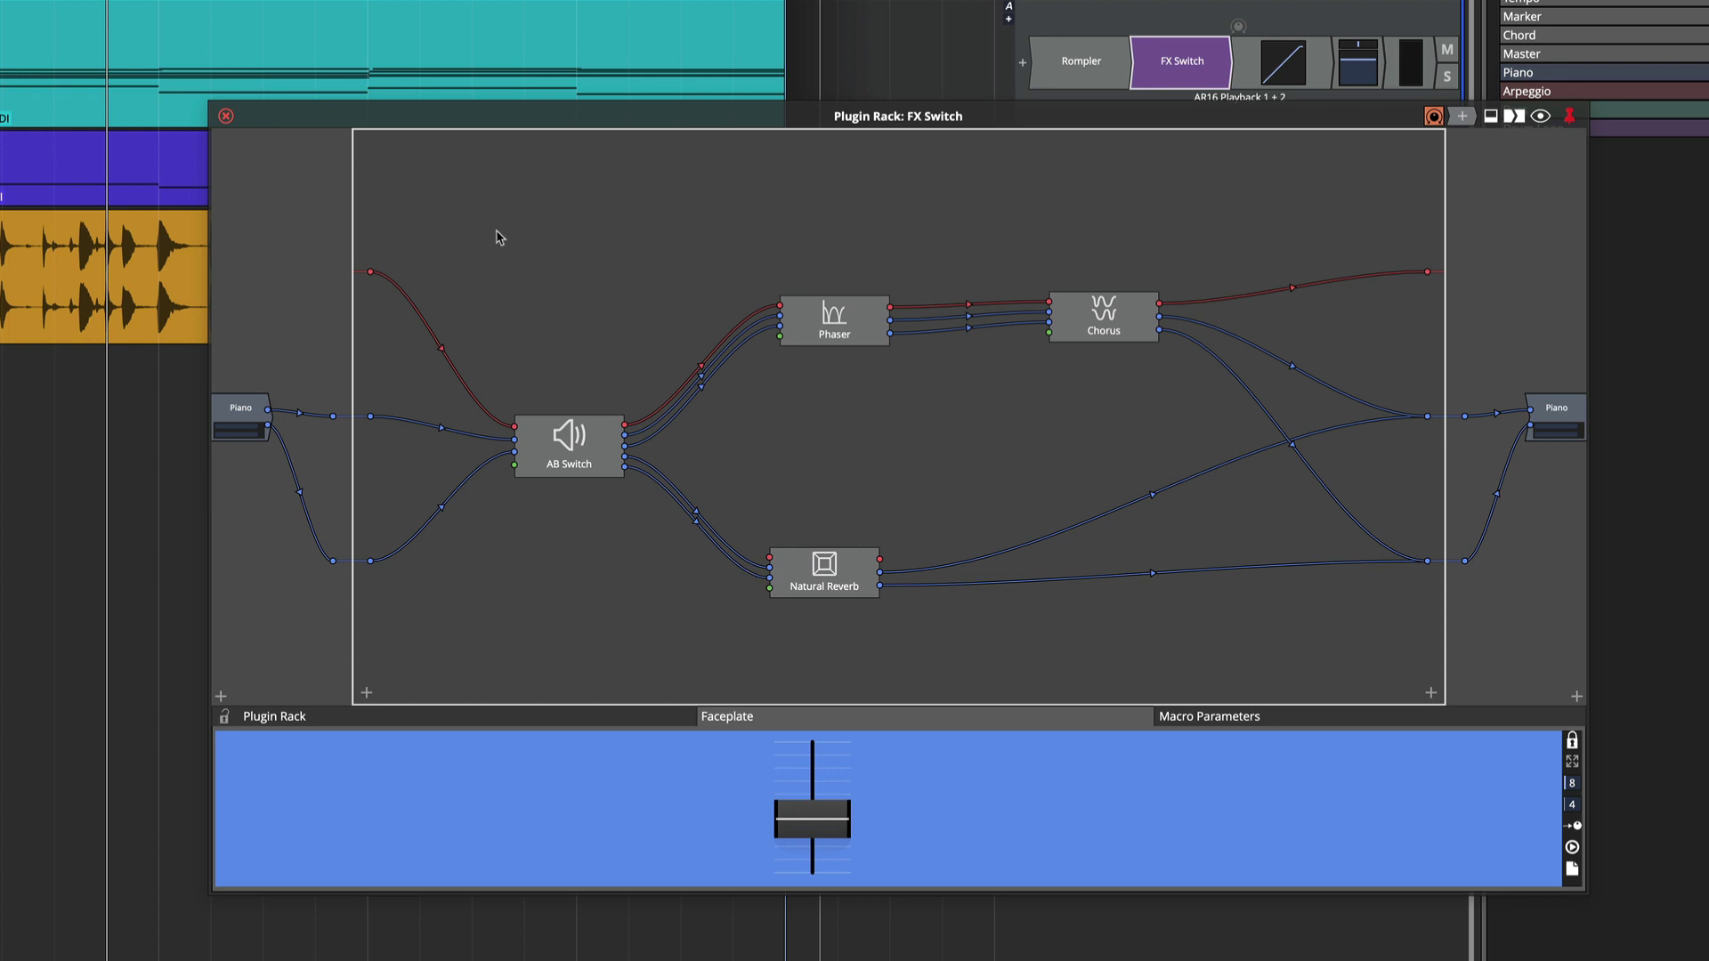
{"action": "left_click", "coordinate": [226, 116]}
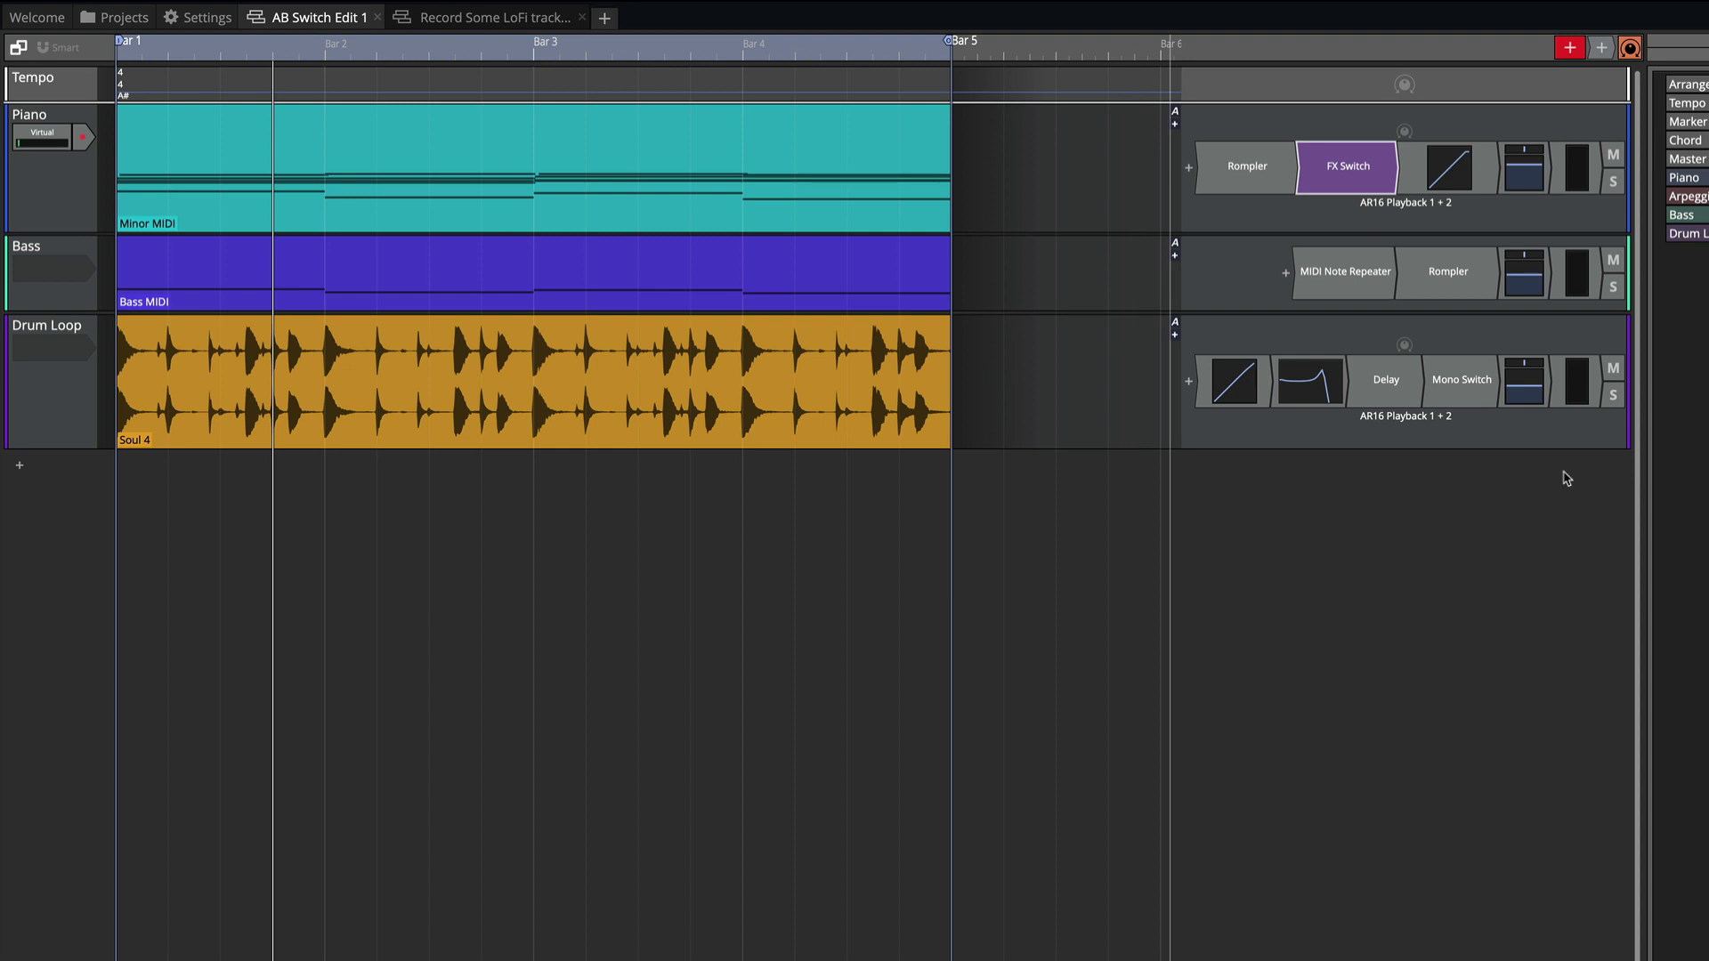
Step: Solo the Drum Loop track and bring up its Mono Switch window
{"action": "left_click", "coordinate": [1616, 399]}
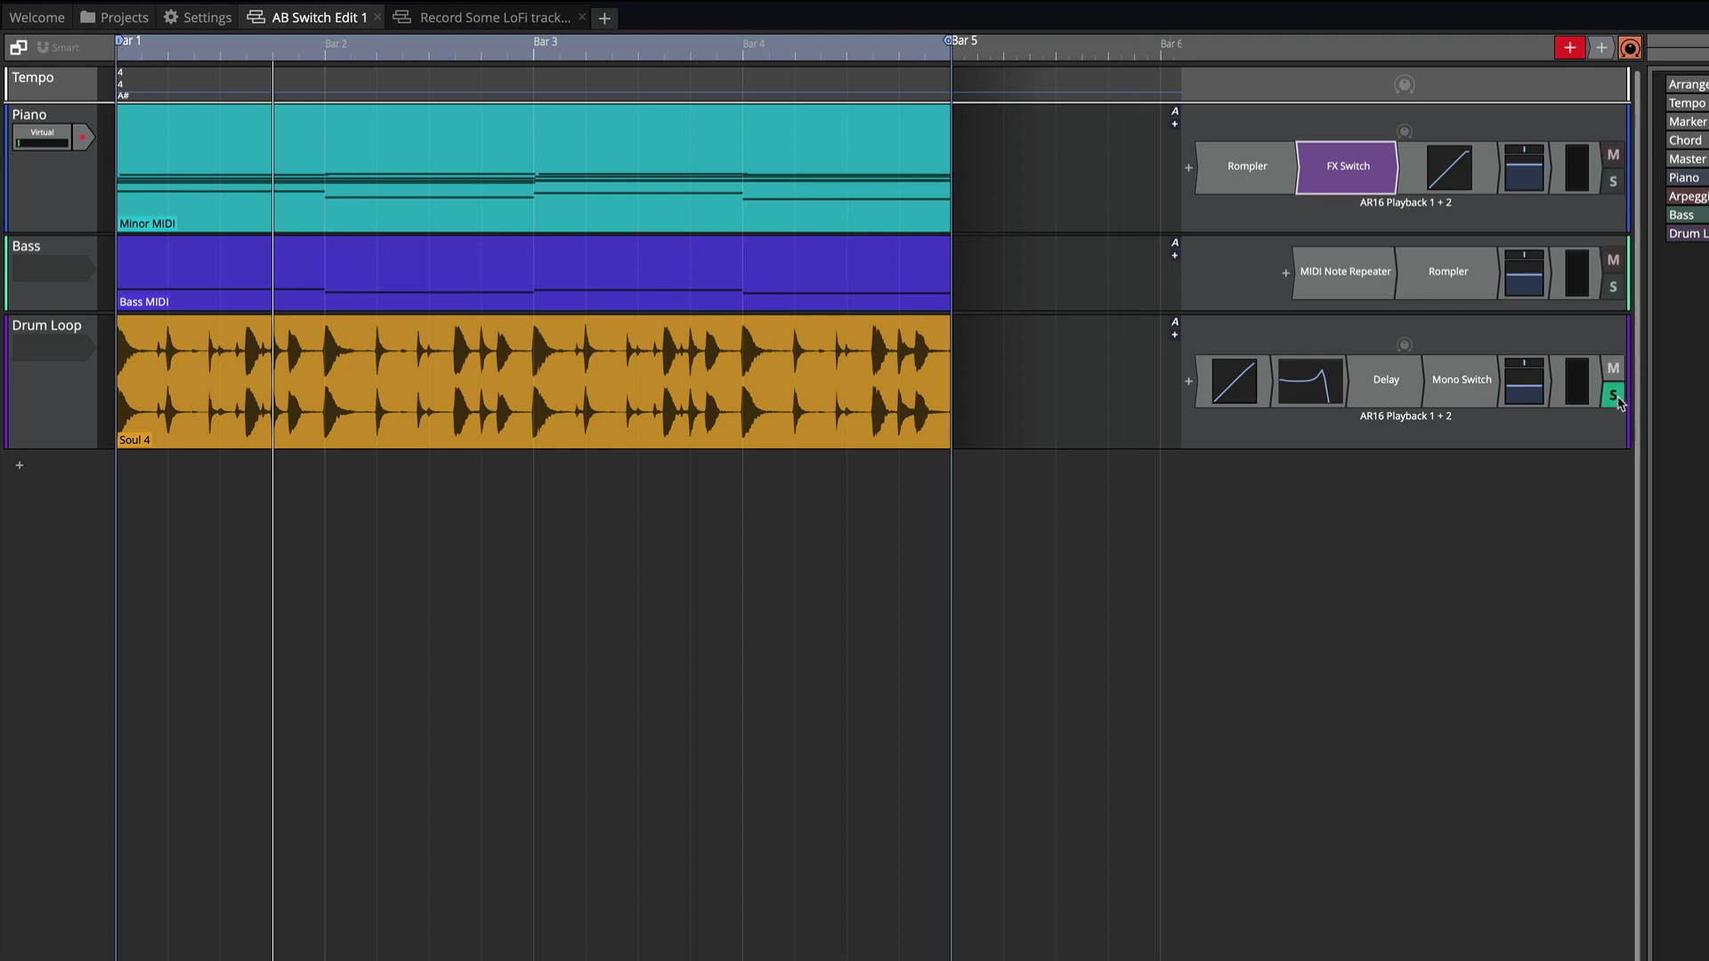
{"action": "left_click", "coordinate": [1459, 388]}
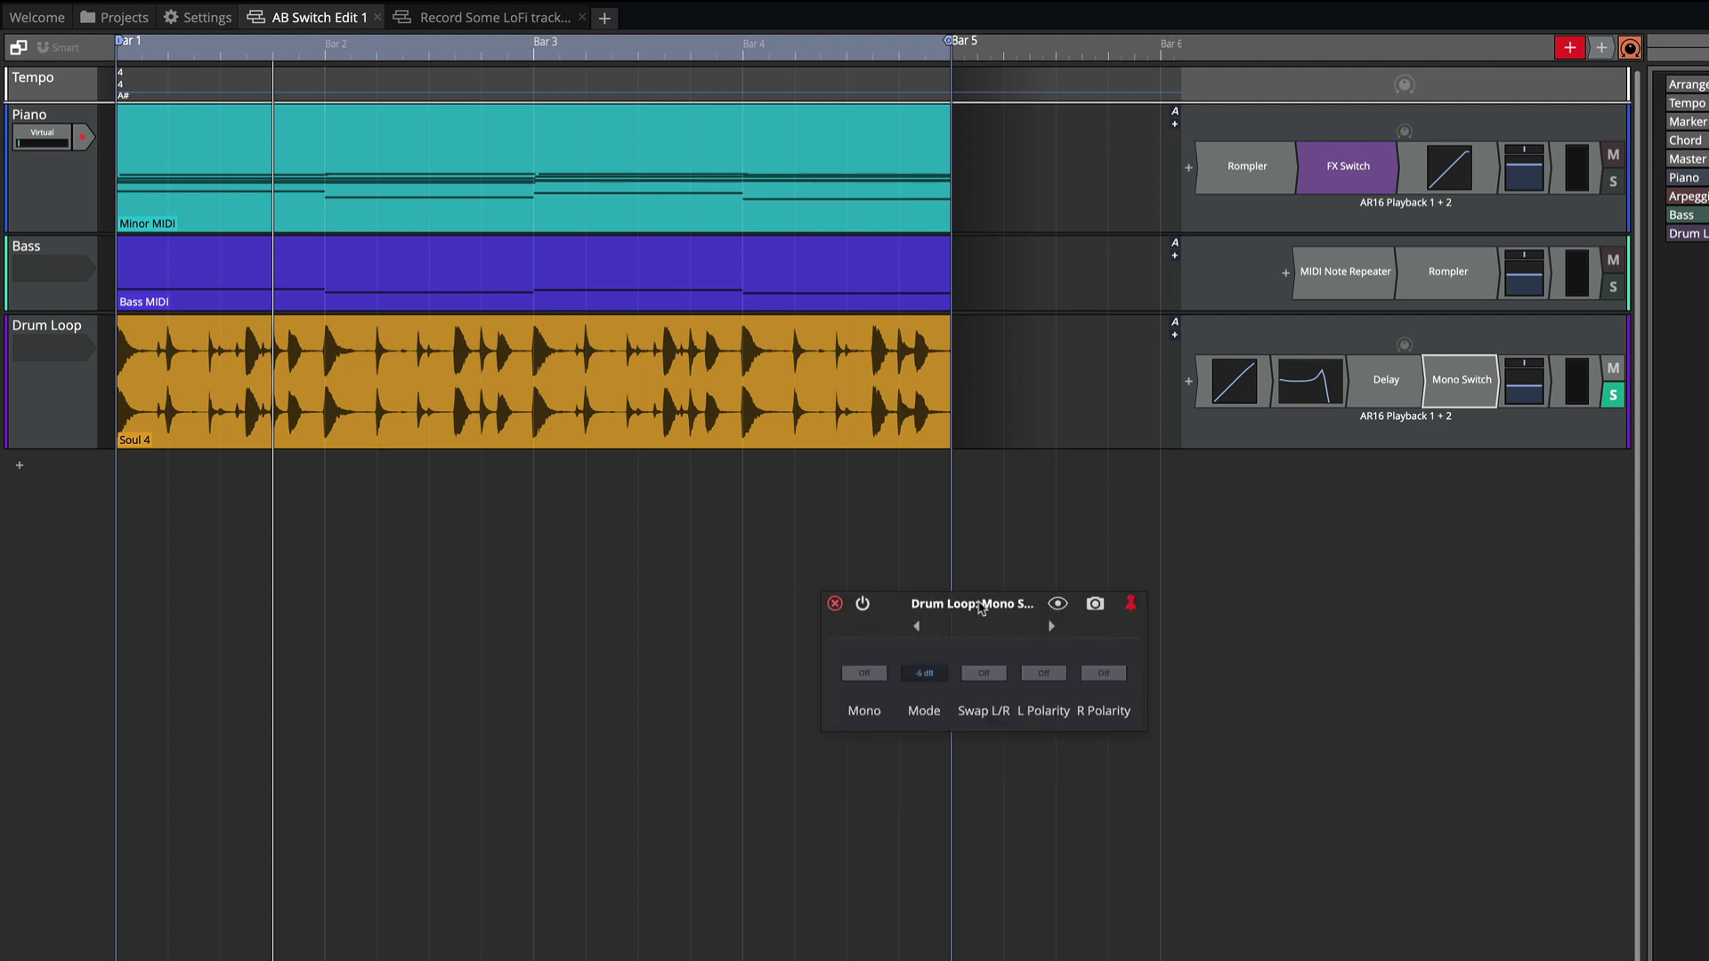
{"action": "left_click_drag", "start_coordinate": [959, 582], "coordinate": [747, 264]}
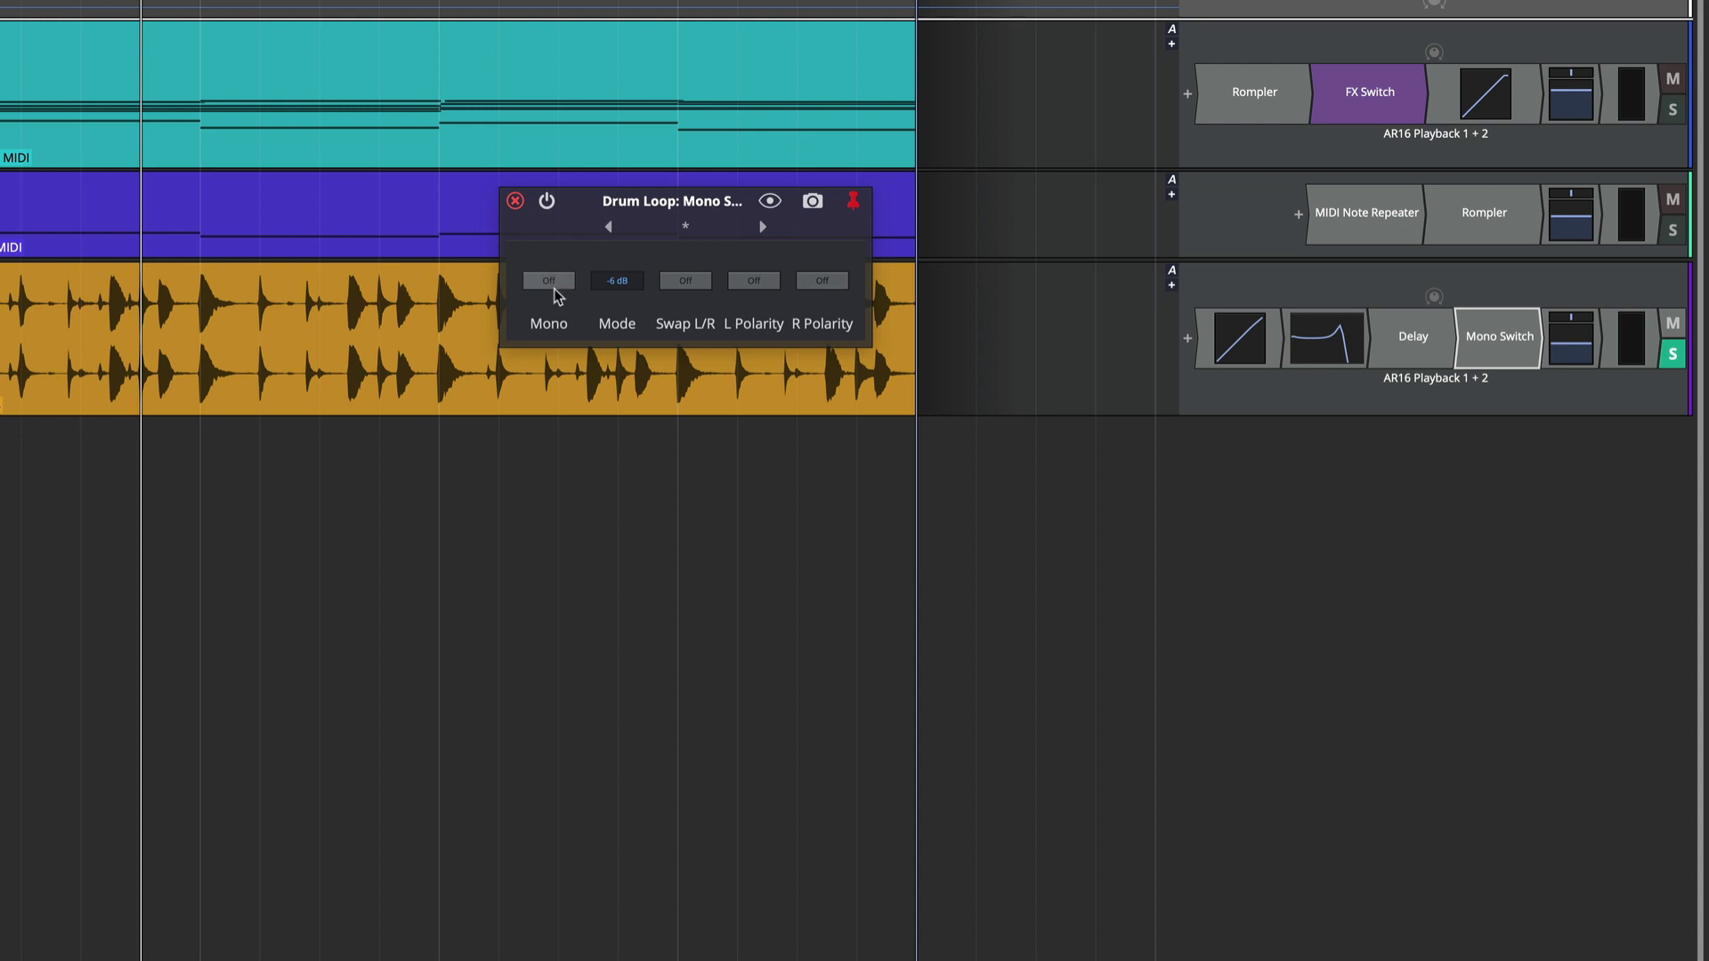
Step: During playback, compare the drum loop in mono and stereo, leaving Mono On
{"action": "key", "text": "space"}
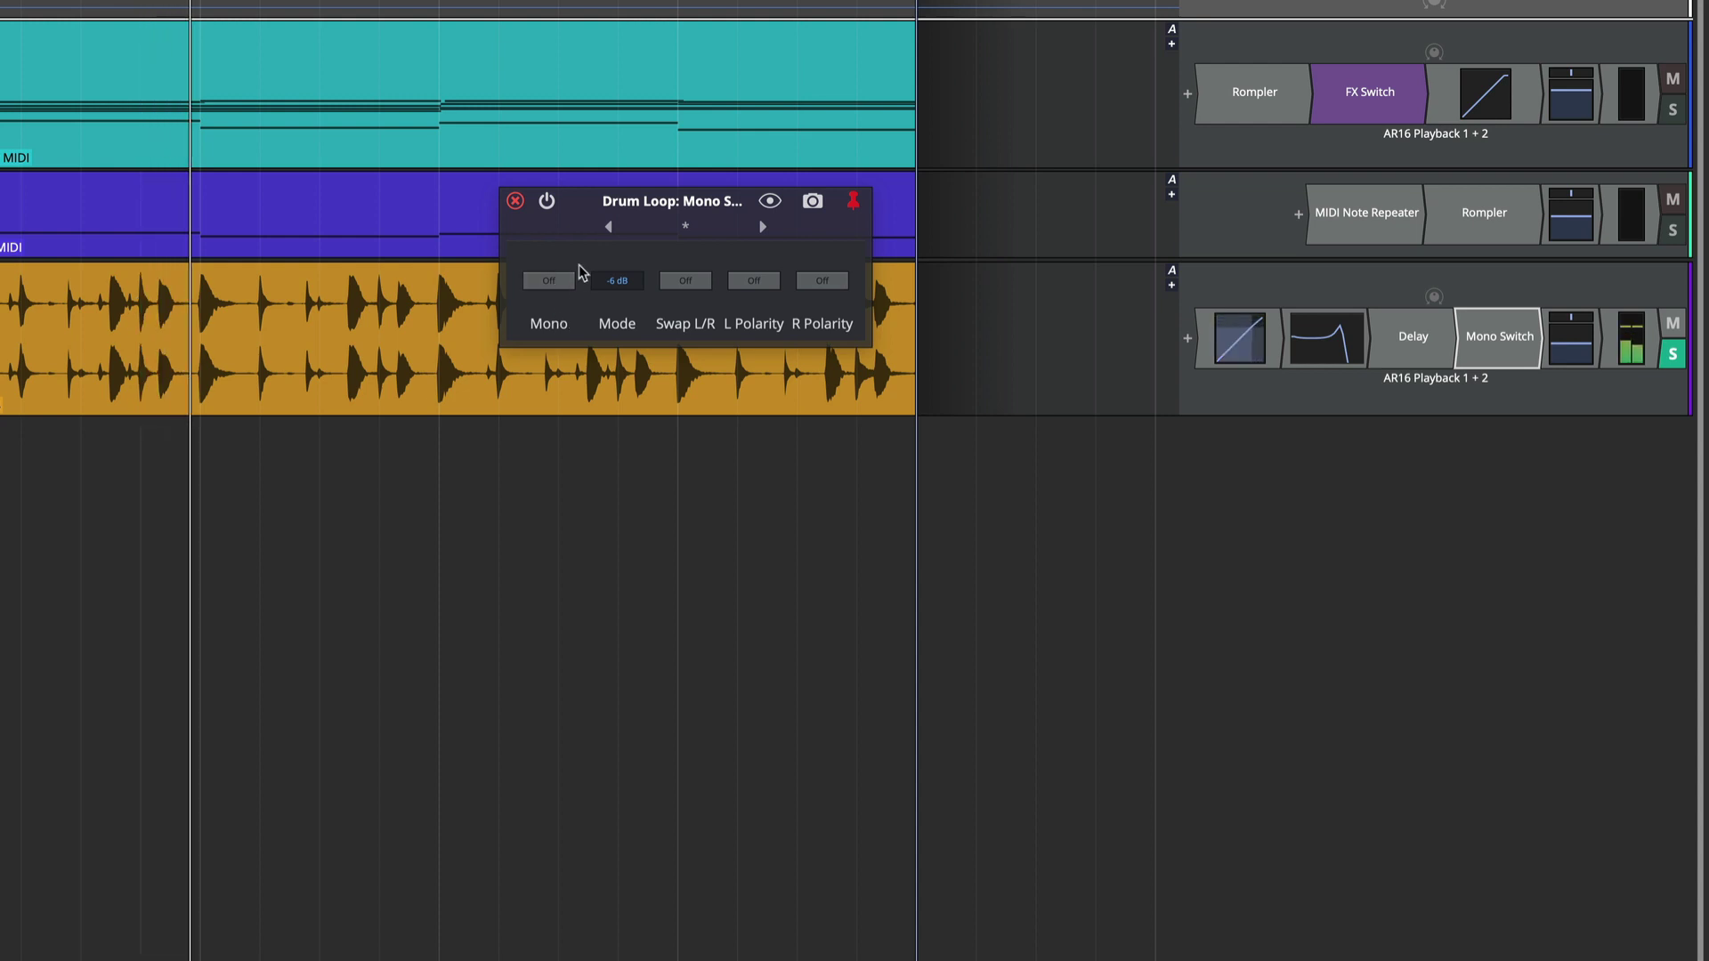
{"action": "left_click", "coordinate": [551, 281]}
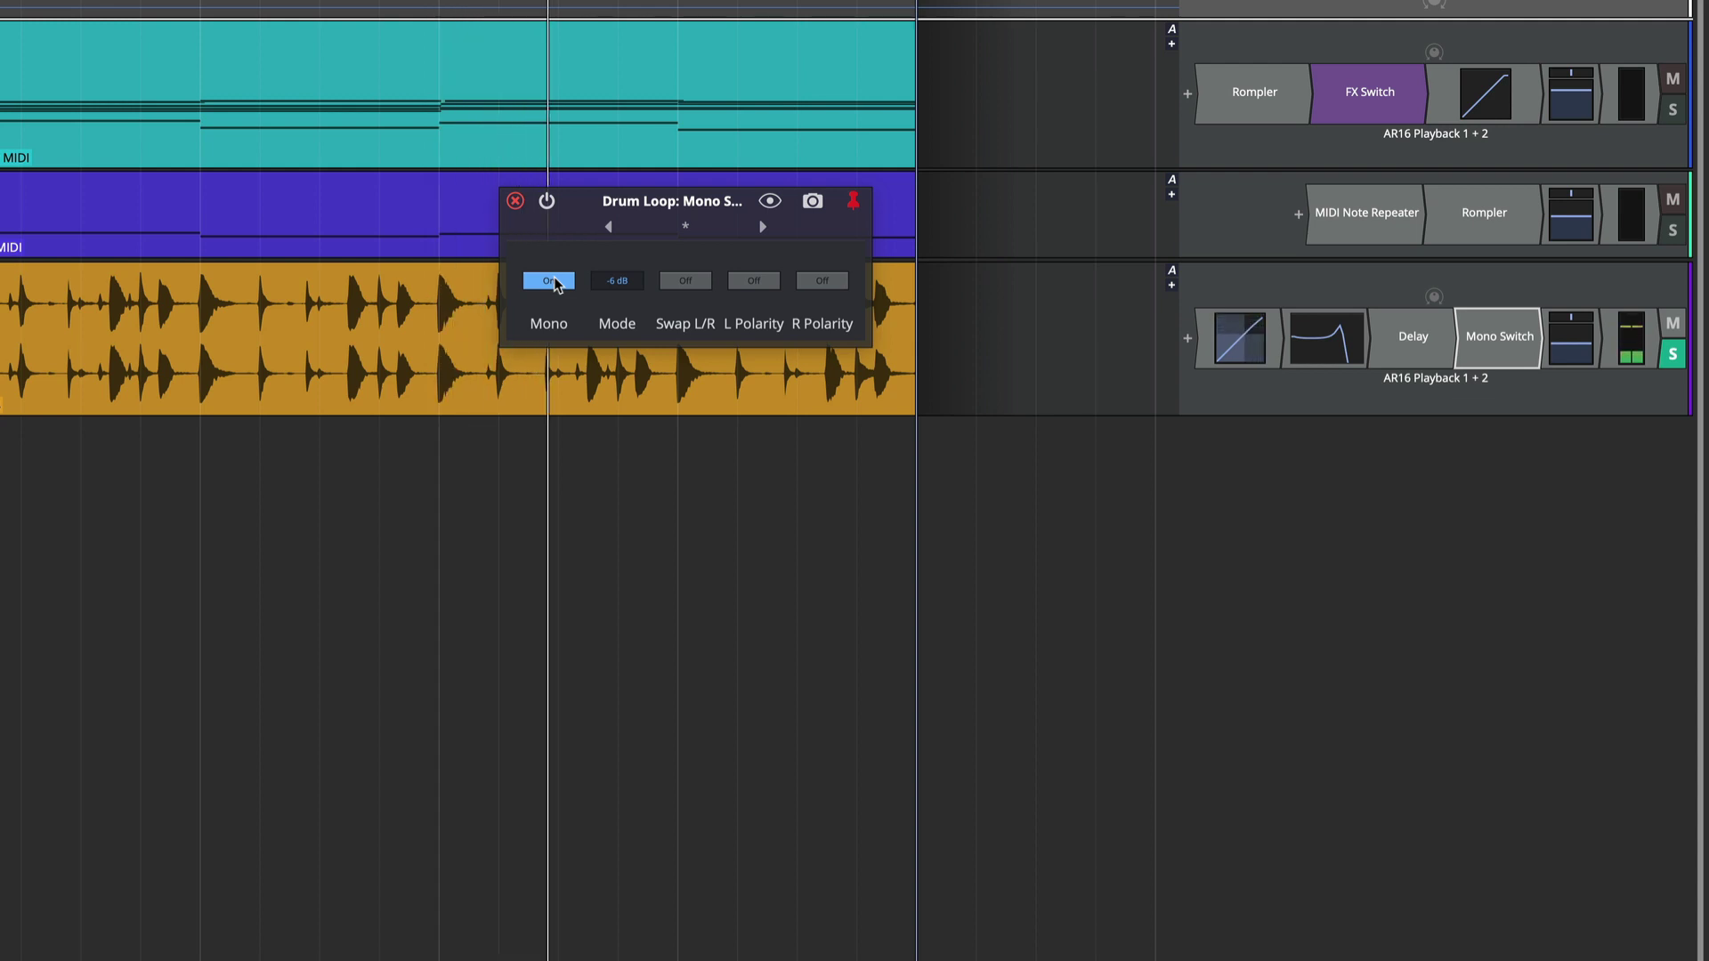
{"action": "left_click", "coordinate": [552, 281]}
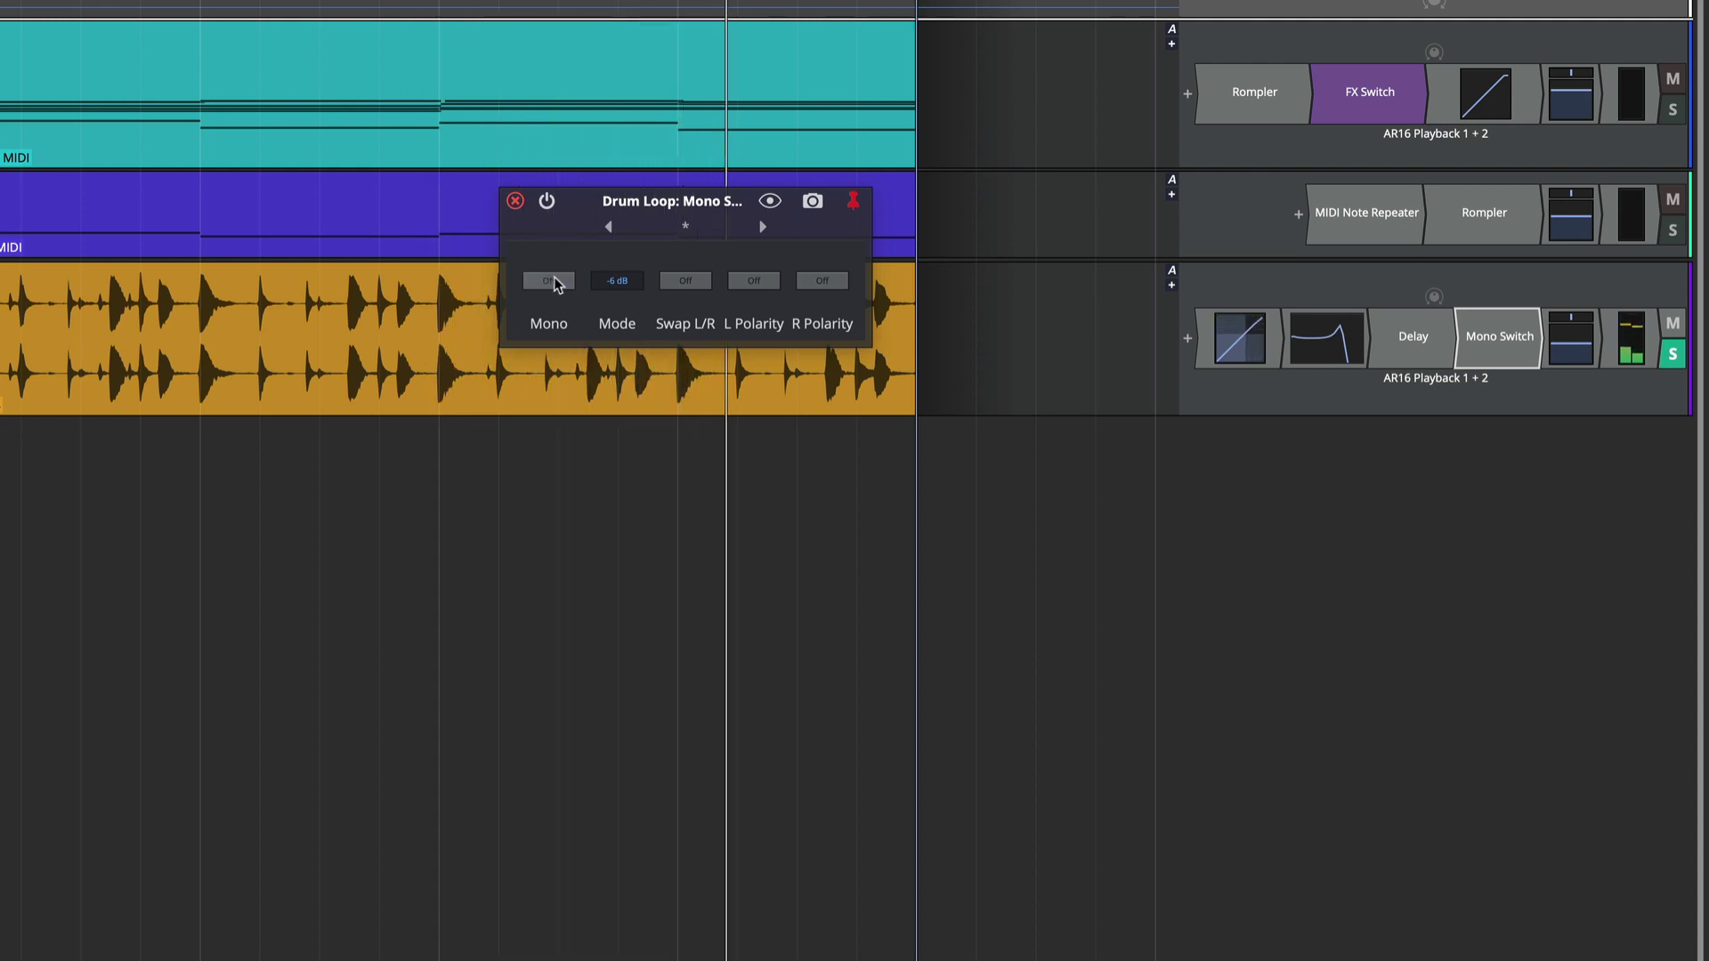
{"action": "left_click", "coordinate": [554, 284]}
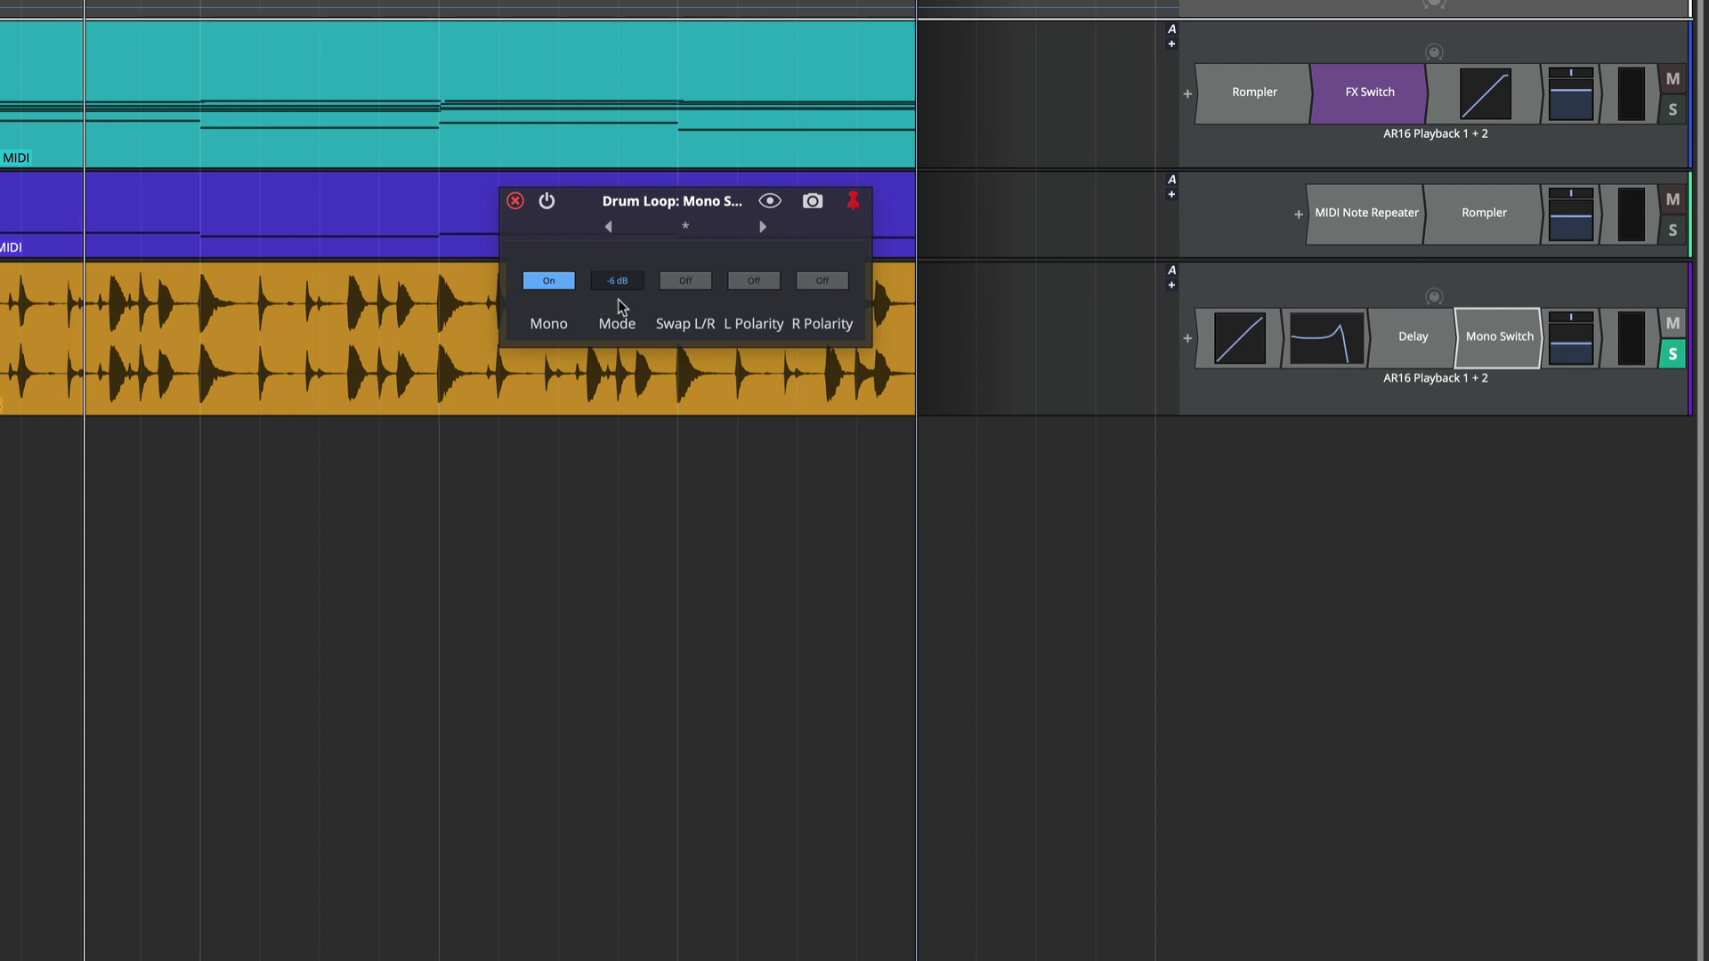
Step: Play the drum loop and compare Mono on versus off at -6 dB
{"action": "key", "text": "space"}
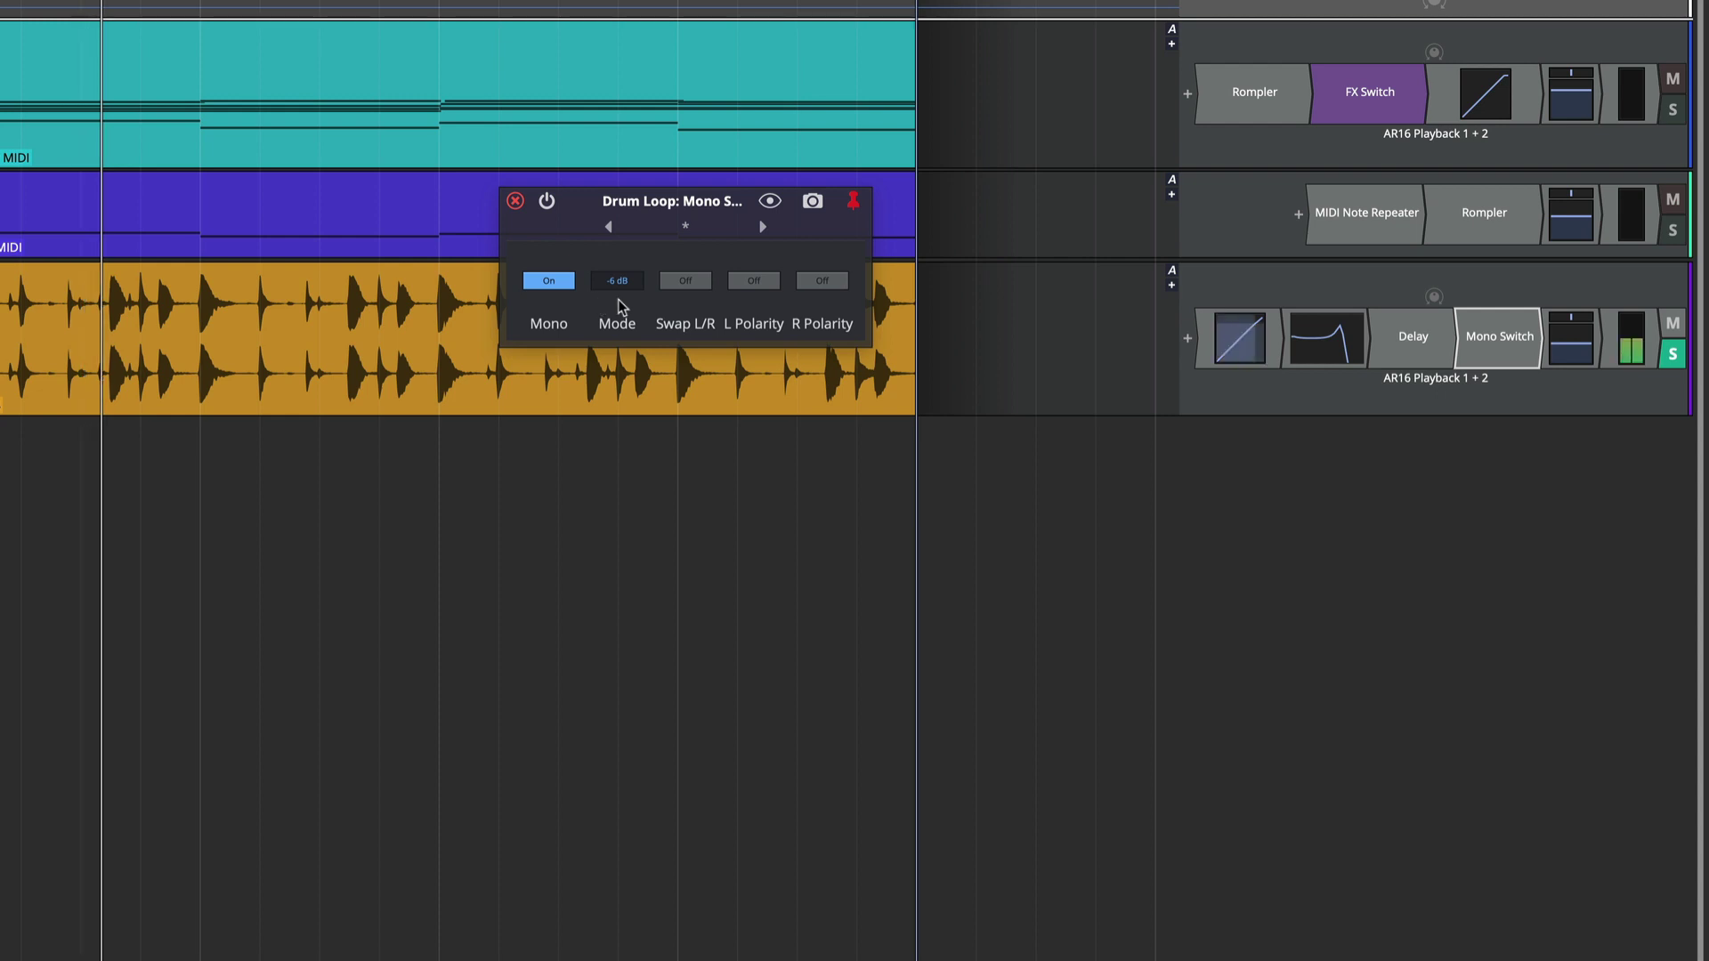
{"action": "left_click", "coordinate": [620, 294]}
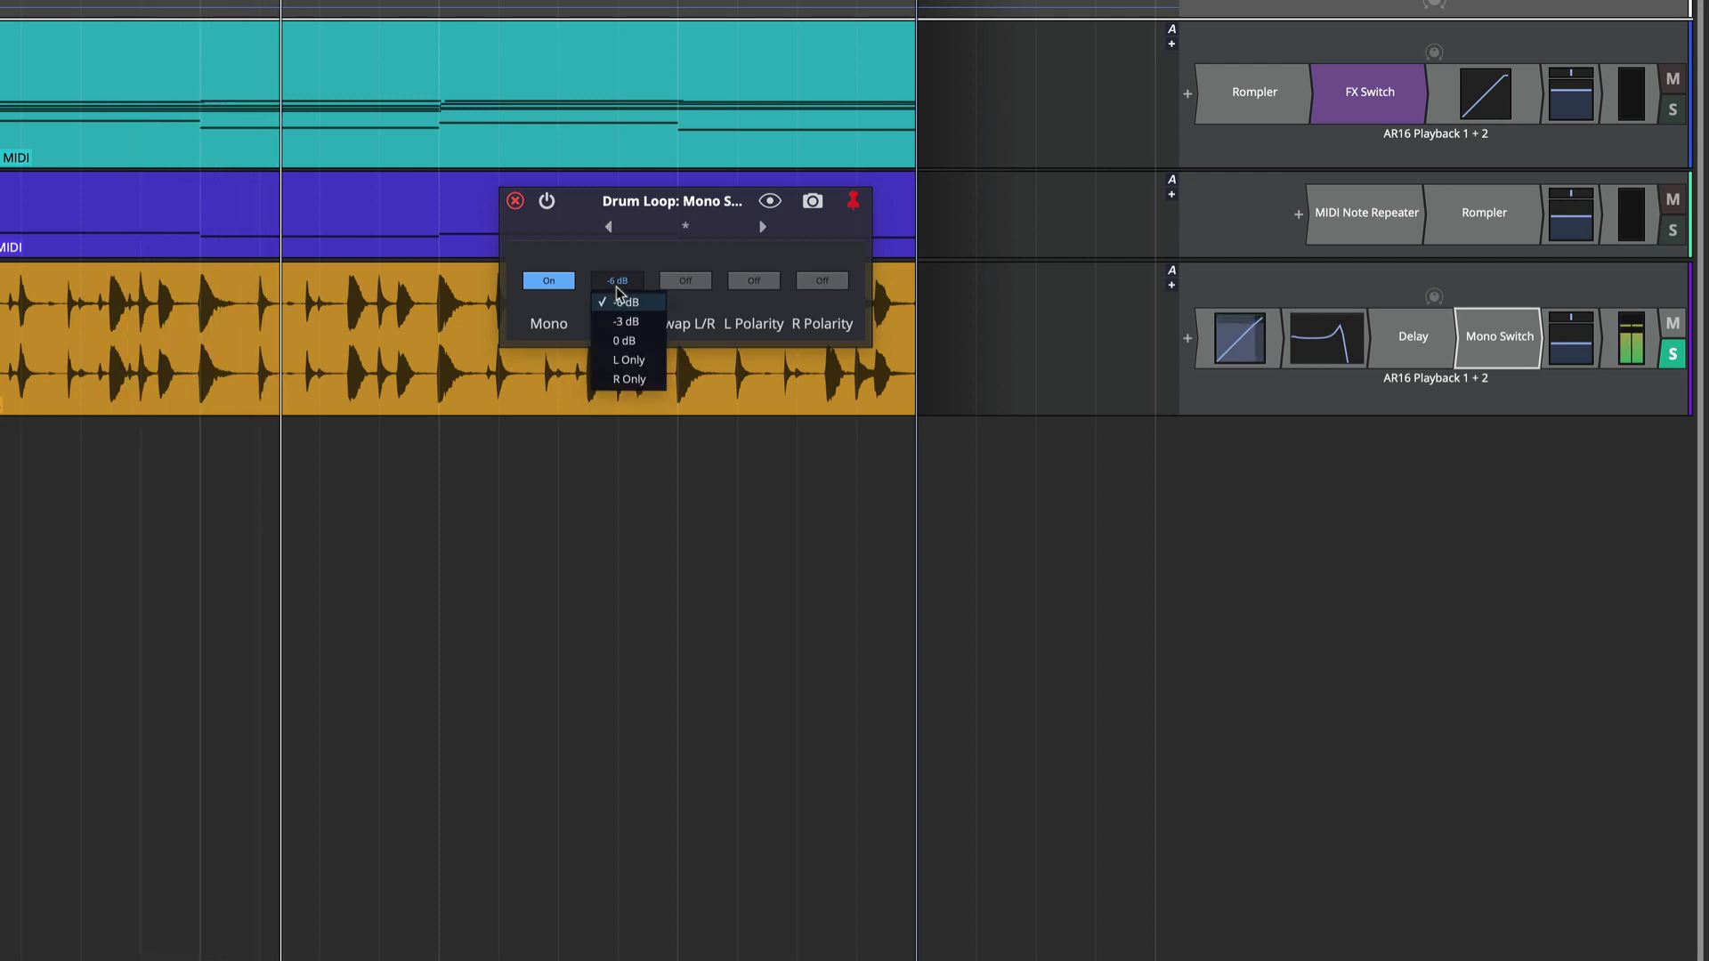
{"action": "left_click", "coordinate": [614, 297]}
{"action": "left_click", "coordinate": [573, 283]}
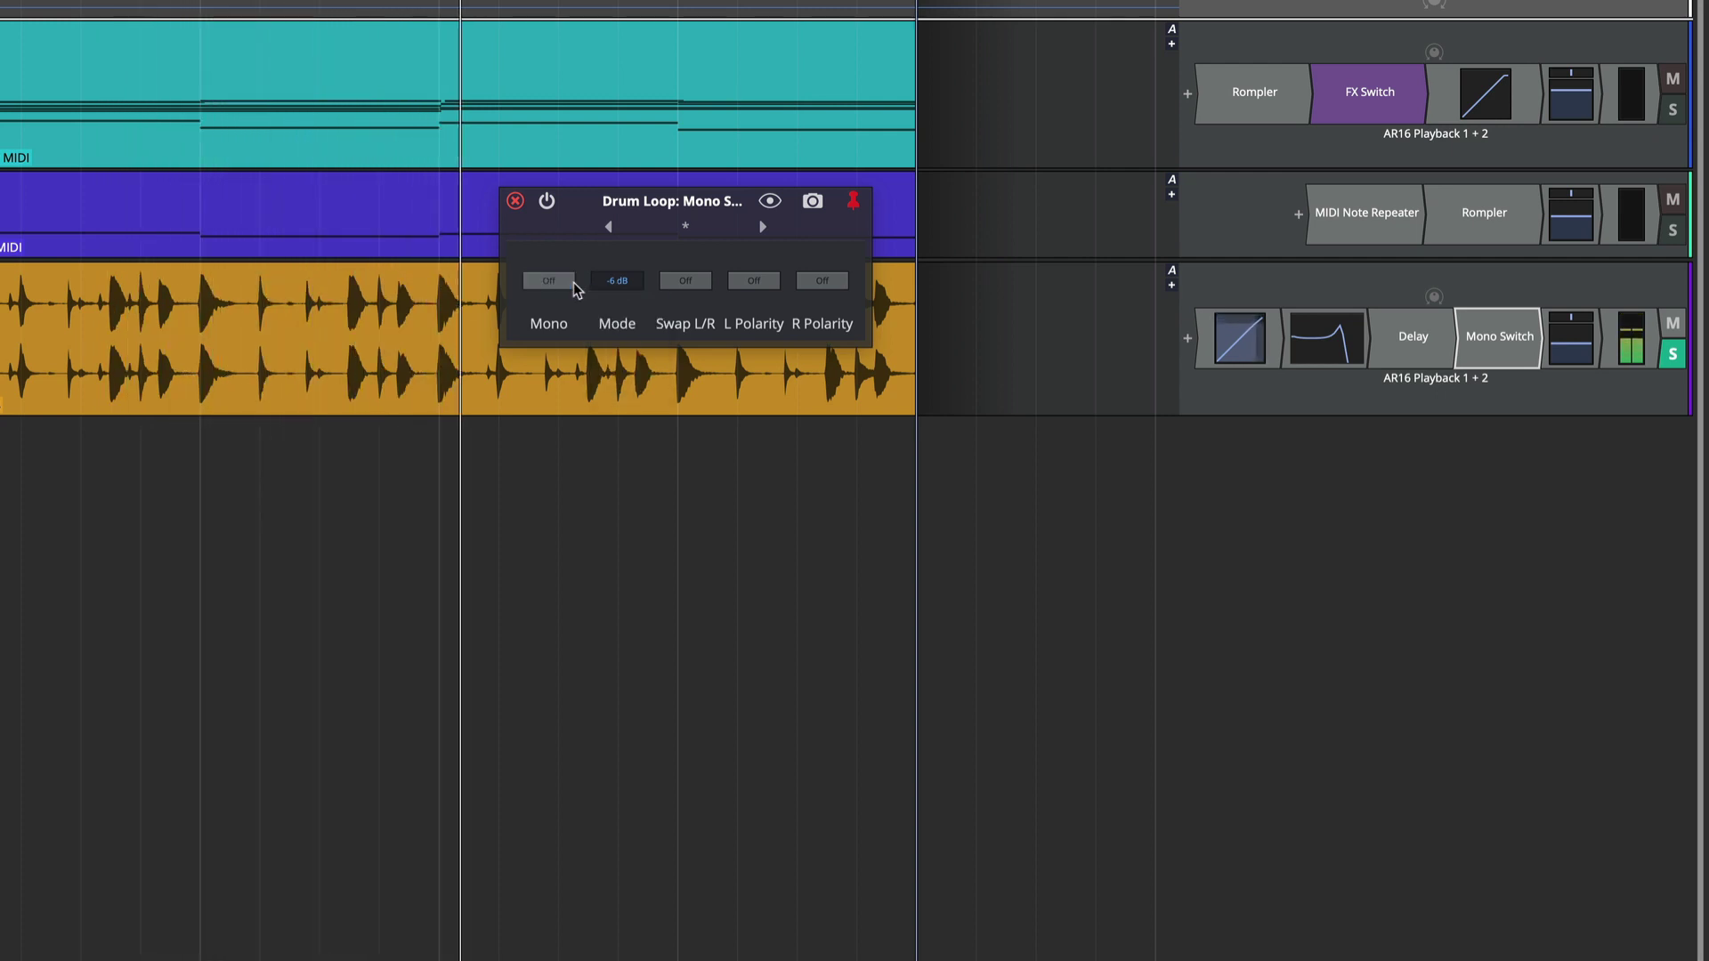
{"action": "left_click", "coordinate": [562, 286]}
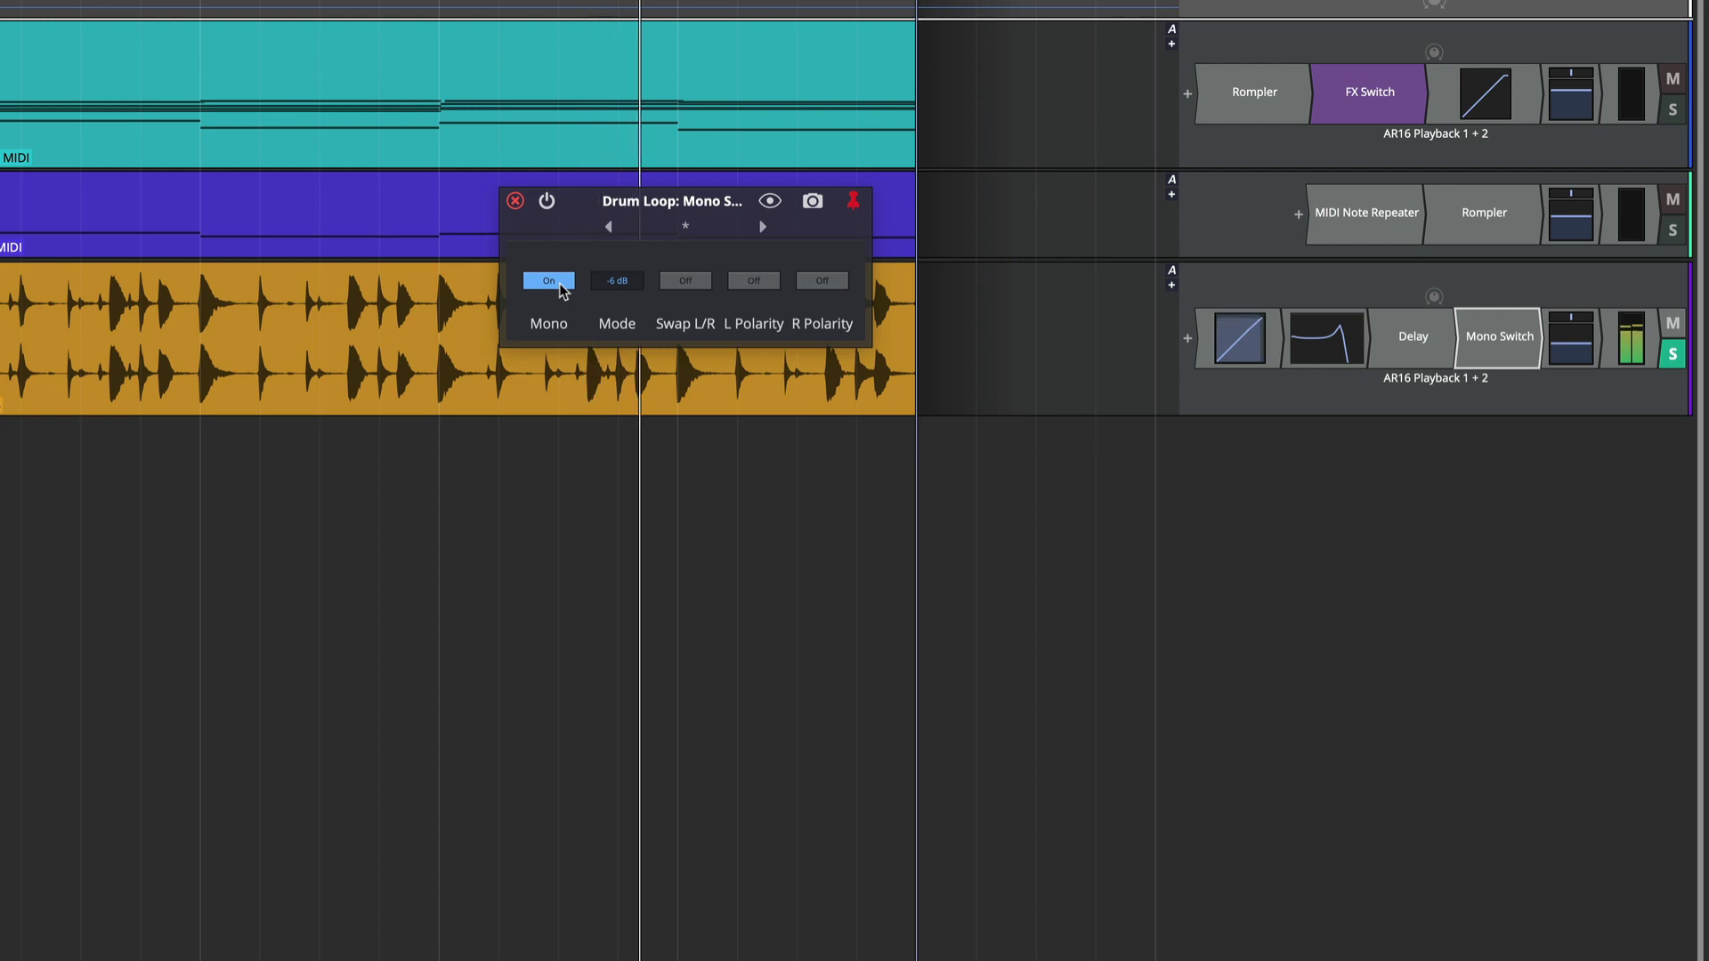
{"action": "key", "text": "space"}
Step: Switch the Mono mode to 0 dB and compare mono on and off
{"action": "left_click", "coordinate": [631, 294]}
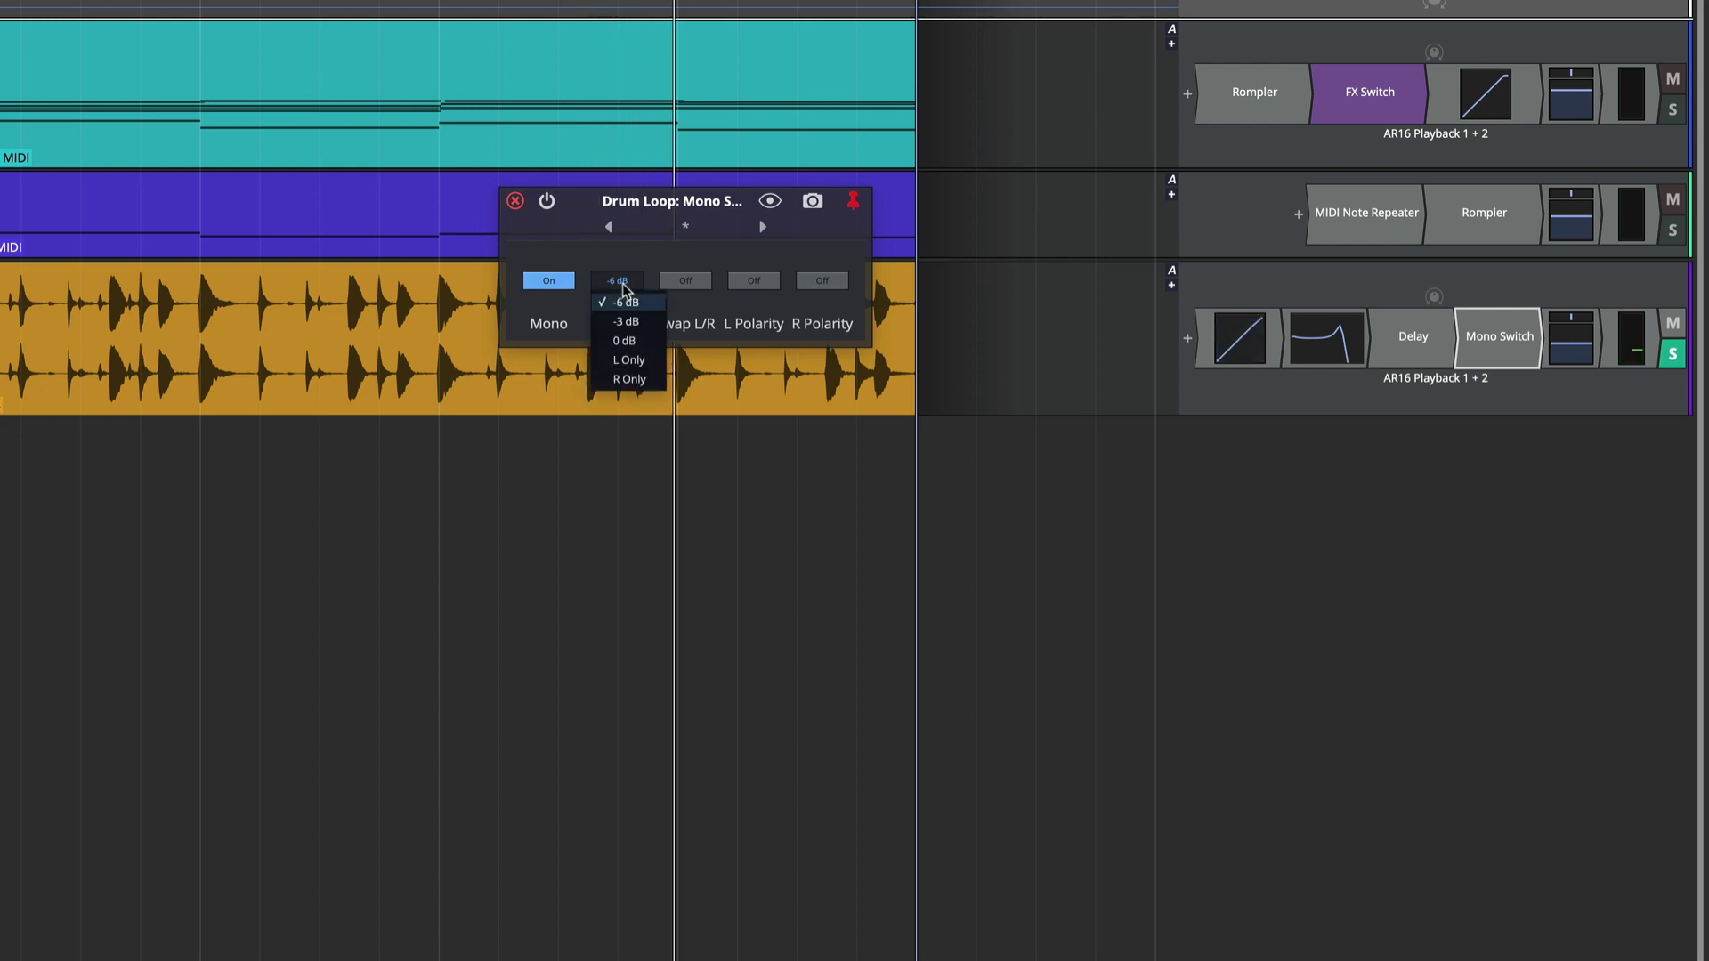
{"action": "left_click", "coordinate": [642, 342]}
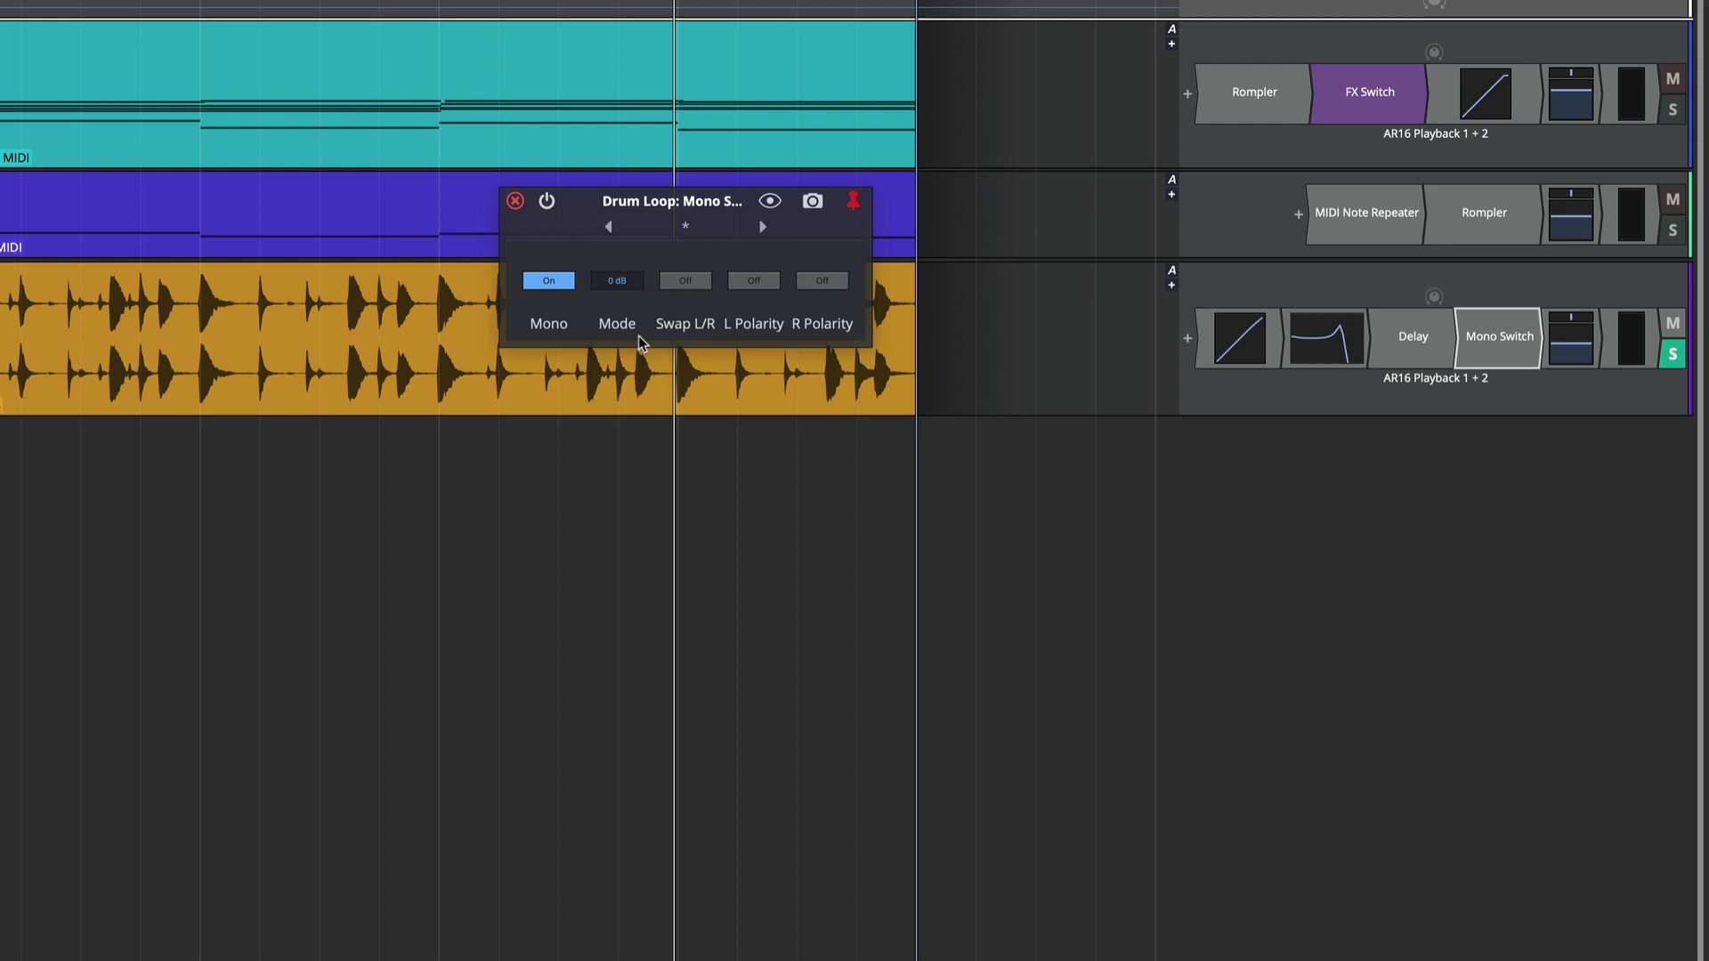
{"action": "left_click", "coordinate": [550, 287]}
{"action": "key", "text": "space"}
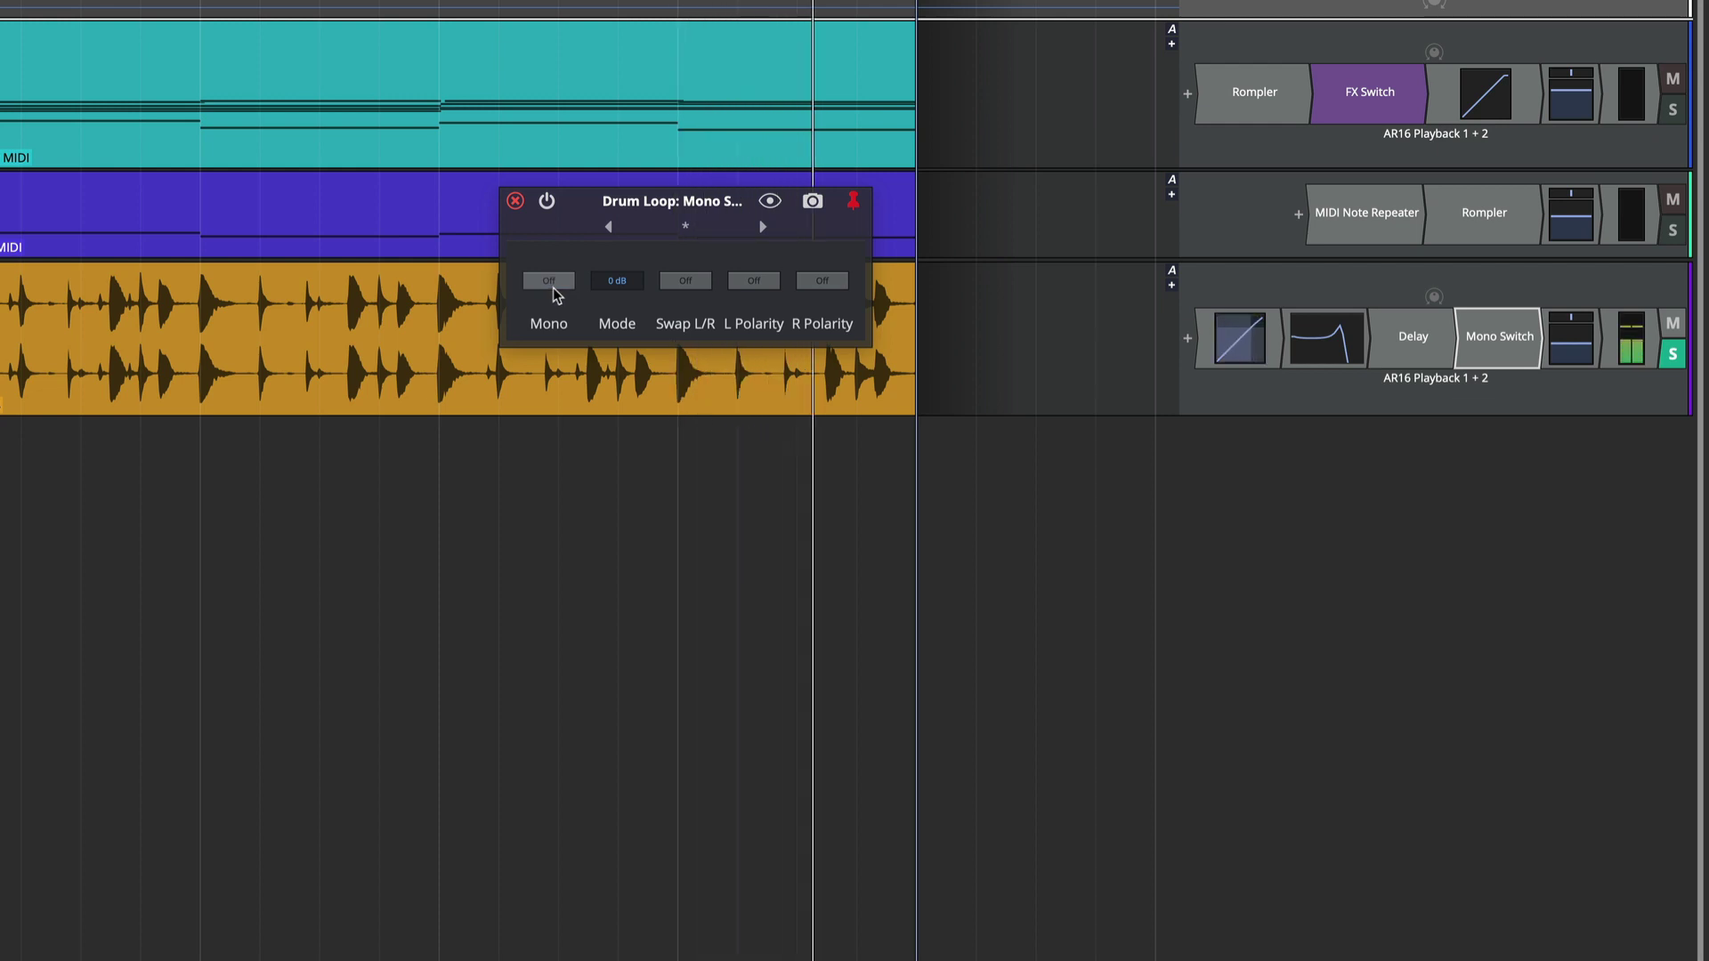
{"action": "left_click", "coordinate": [549, 282]}
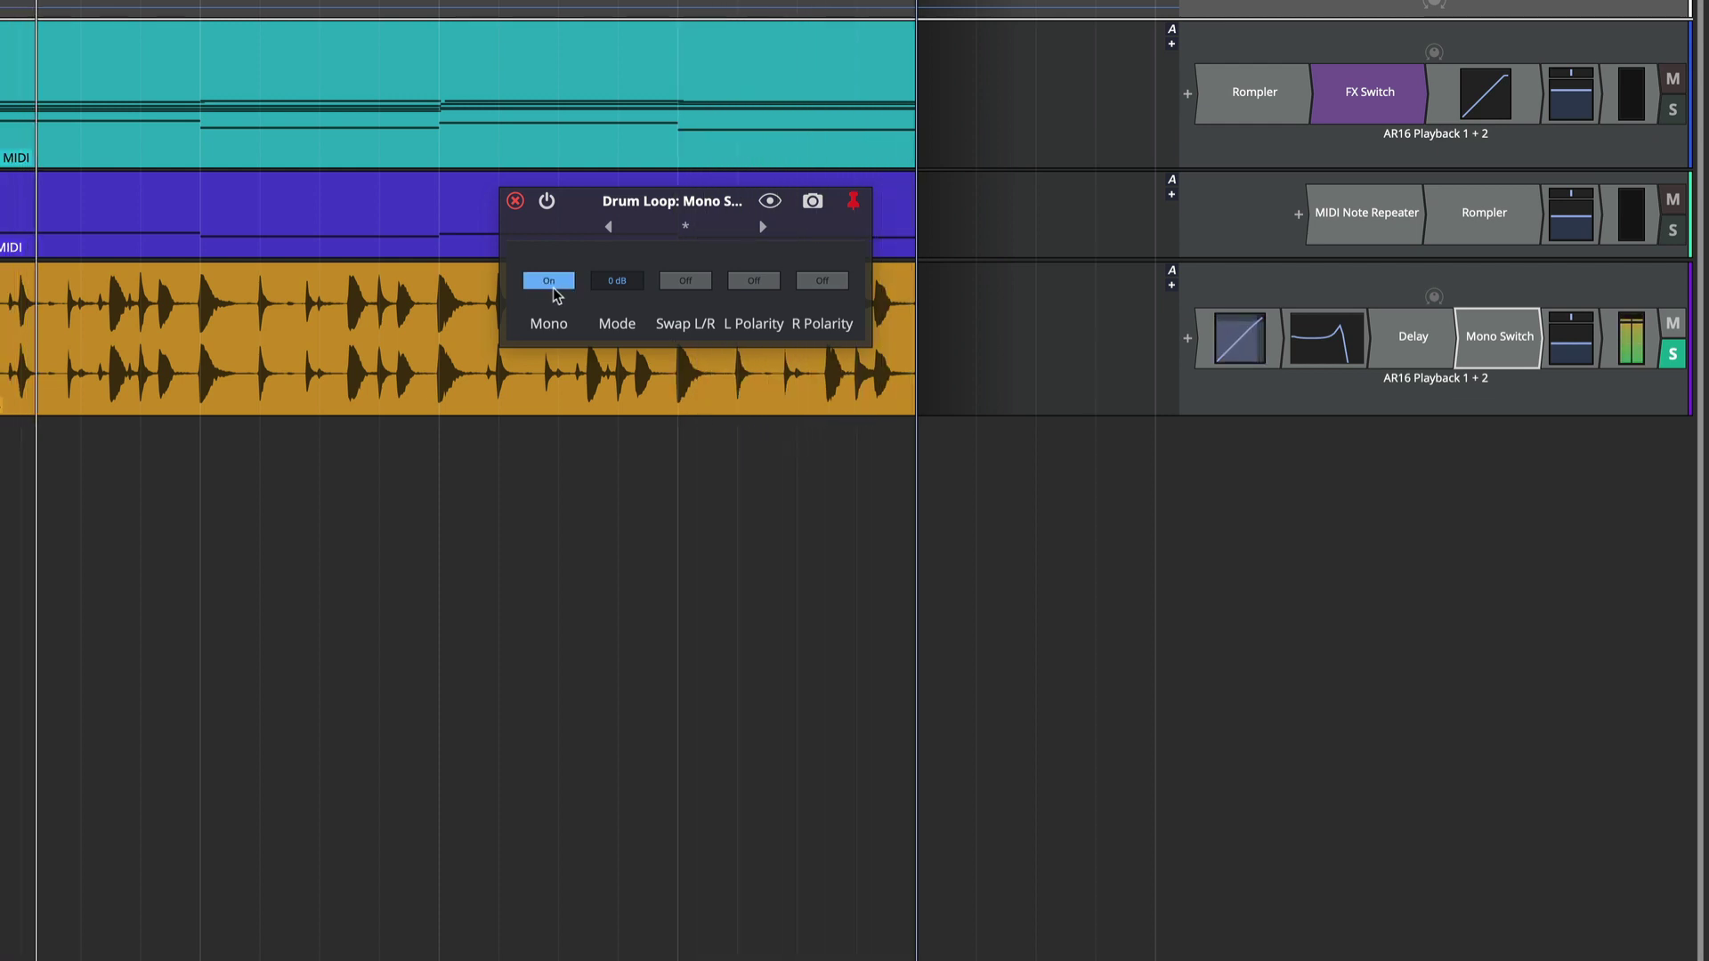
{"action": "left_click", "coordinate": [553, 287]}
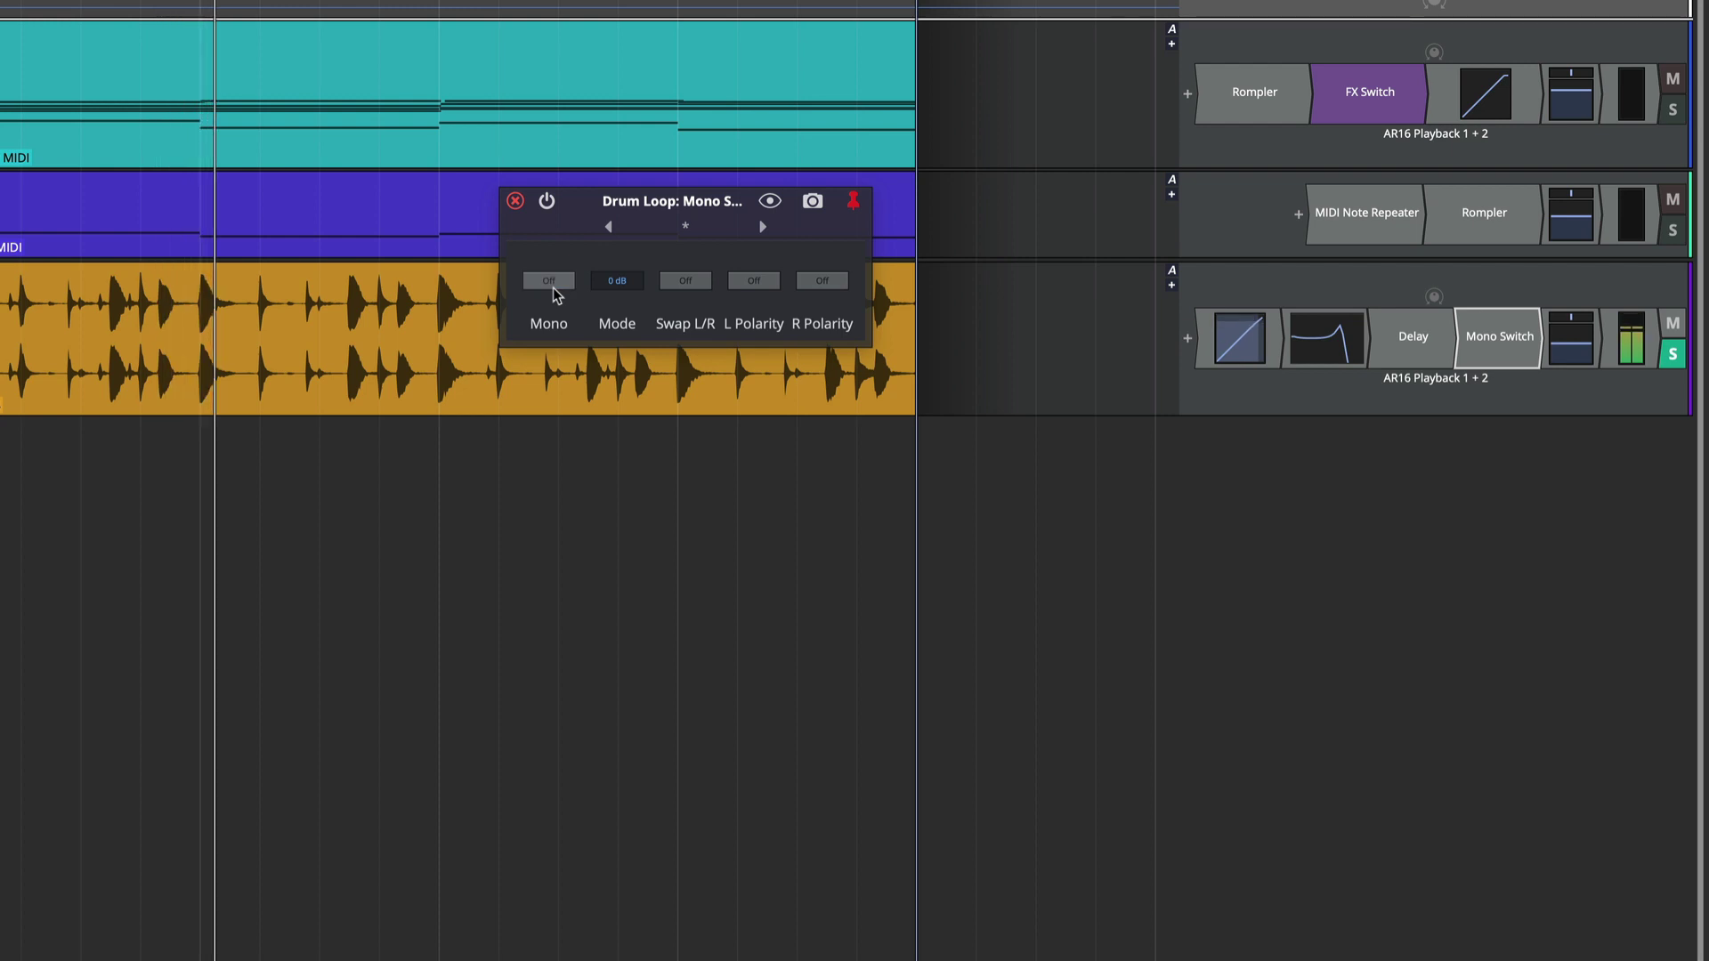
Step: Return the mode to -6 dB, toggle mono on and off, then try L Only
{"action": "left_click", "coordinate": [620, 283]}
{"action": "left_click", "coordinate": [638, 304]}
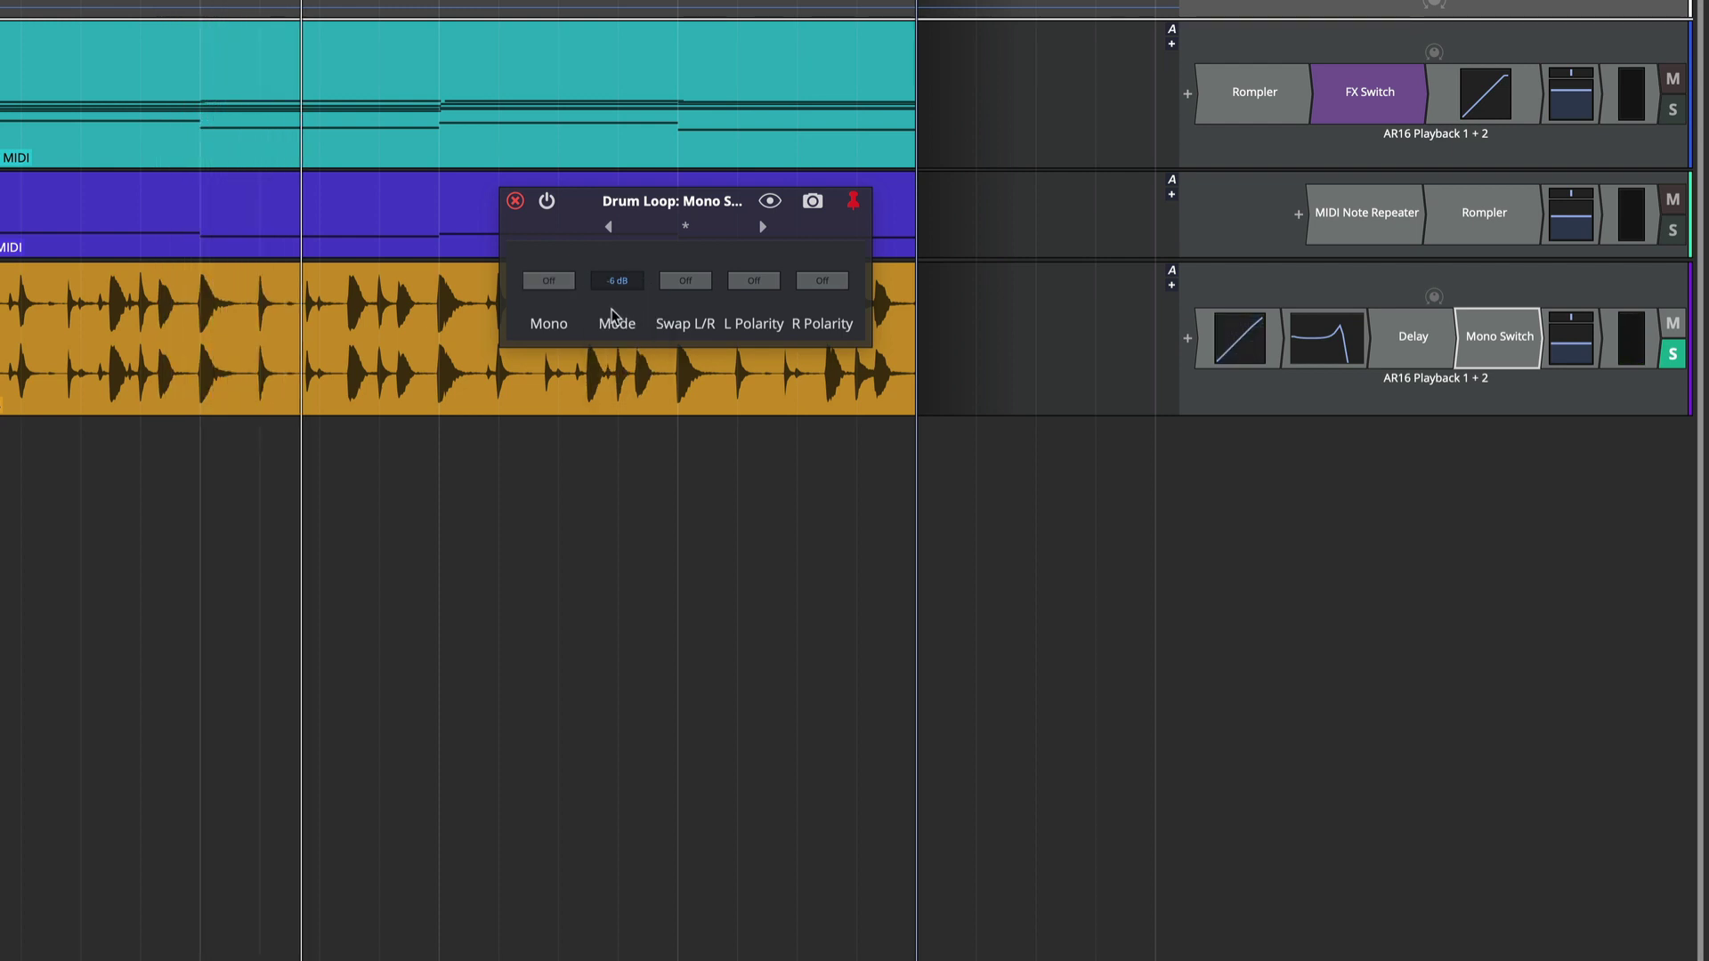
{"action": "left_click", "coordinate": [559, 283]}
{"action": "left_click", "coordinate": [559, 283]}
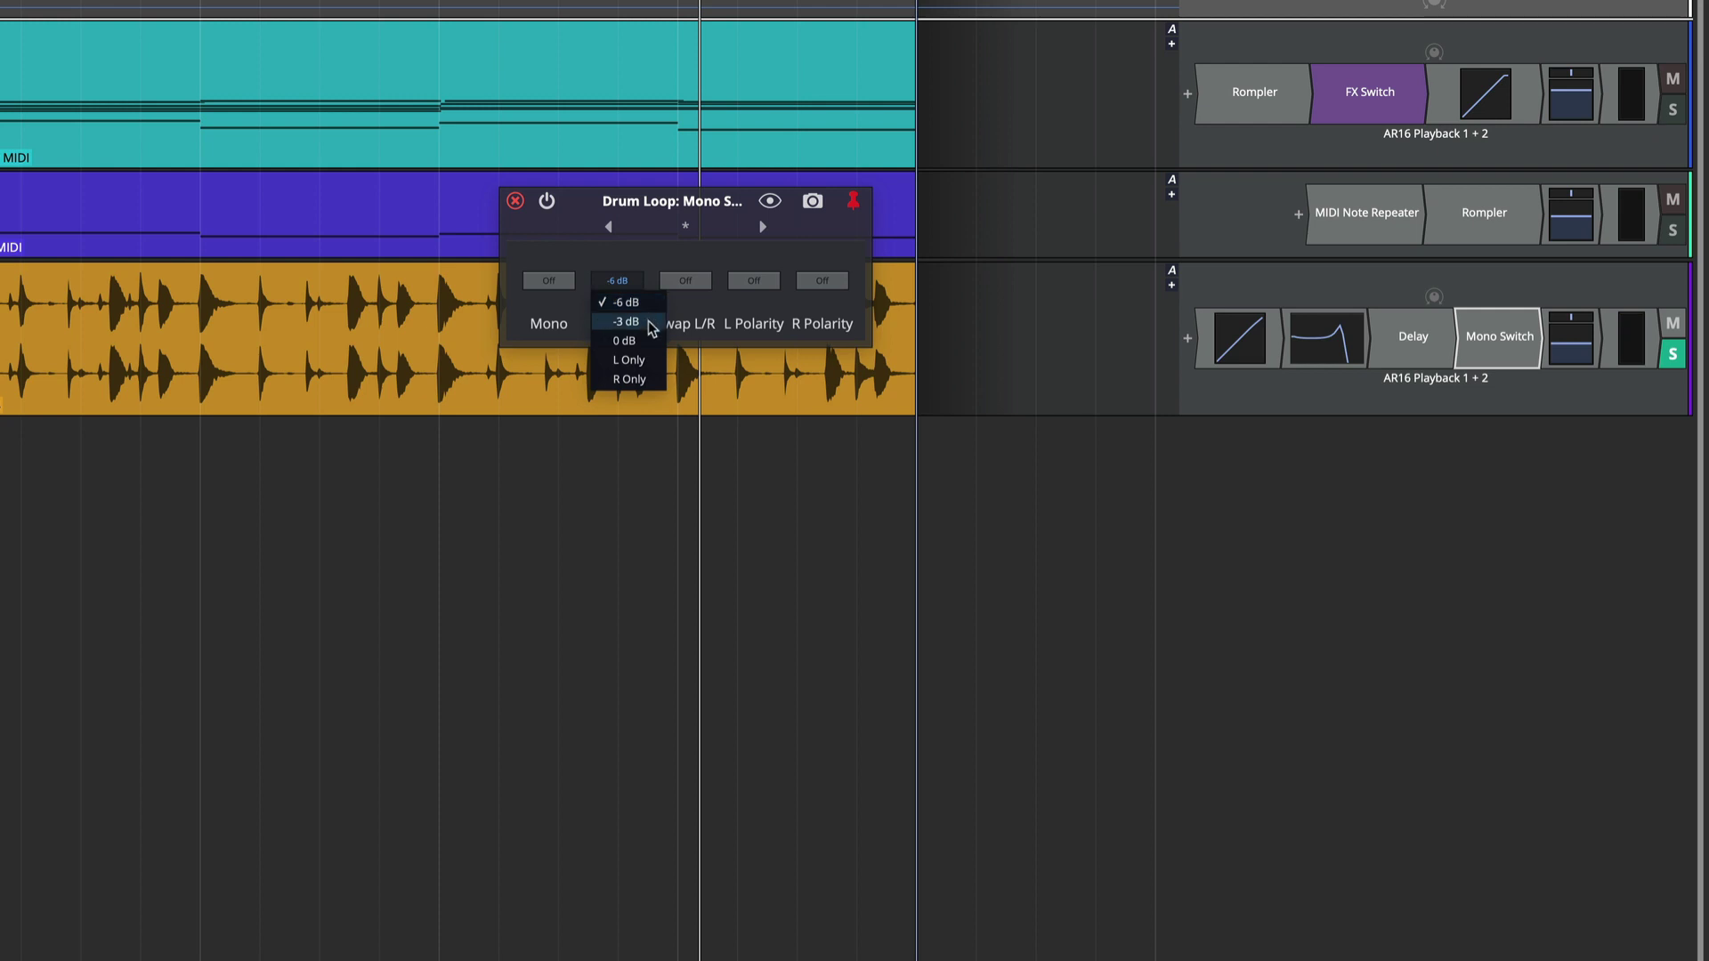
{"action": "left_click", "coordinate": [628, 360]}
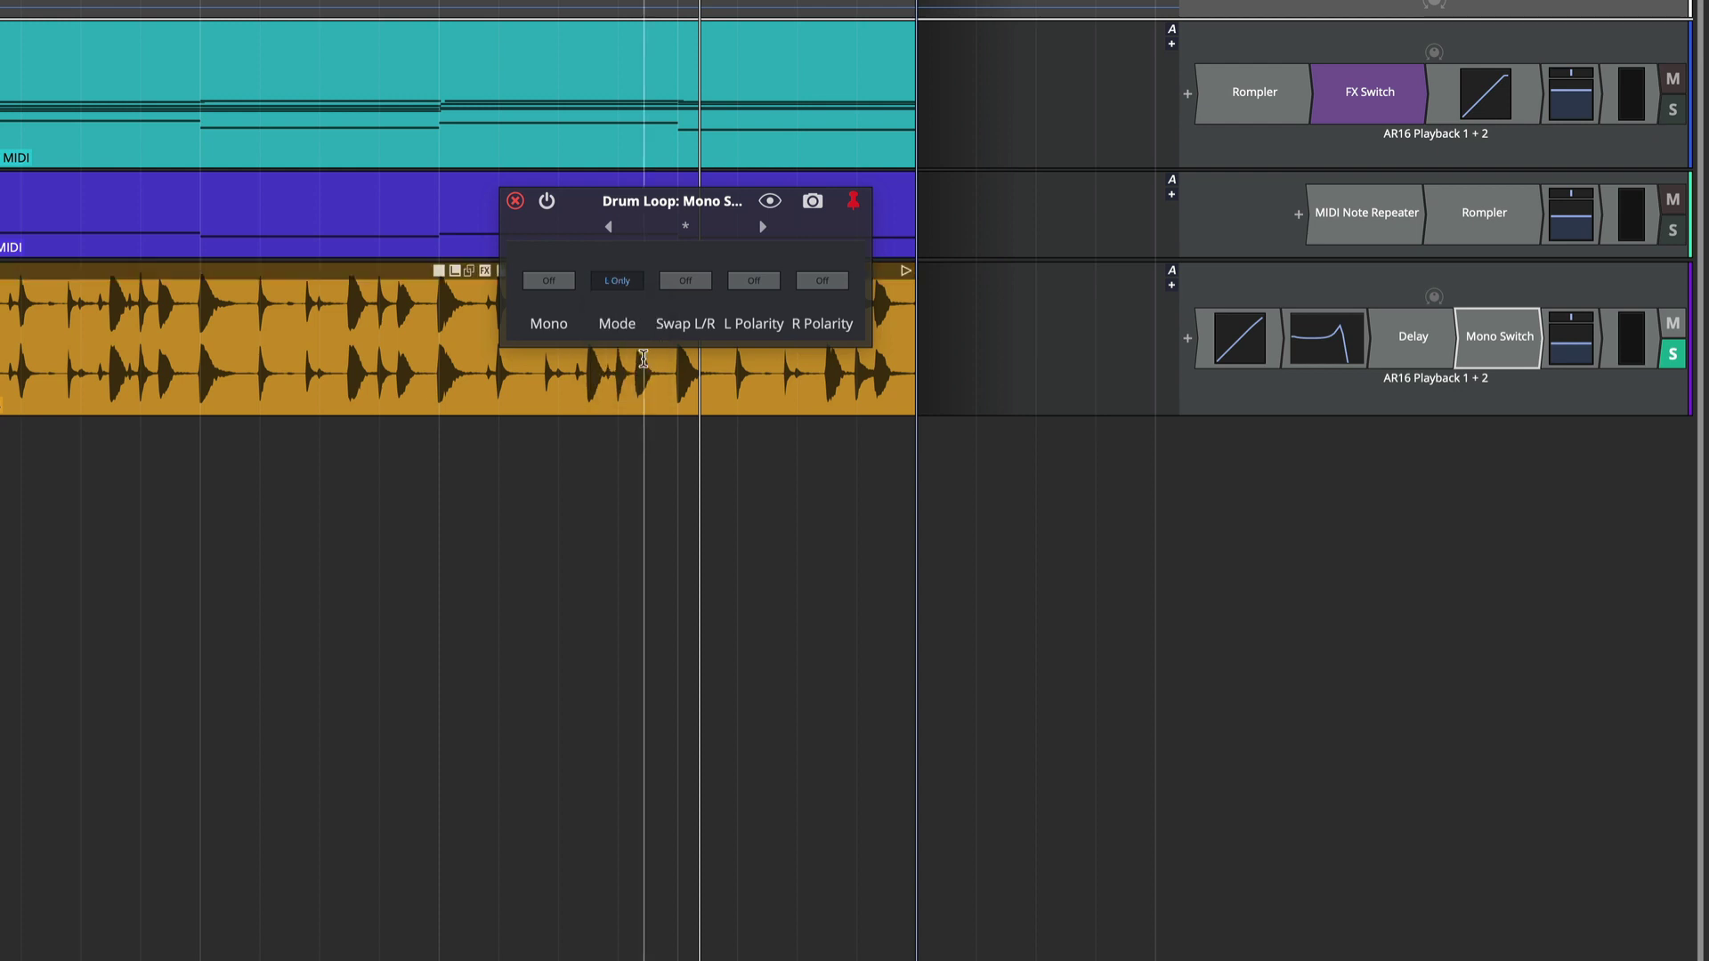
{"action": "left_click", "coordinate": [626, 283]}
{"action": "left_click", "coordinate": [634, 311]}
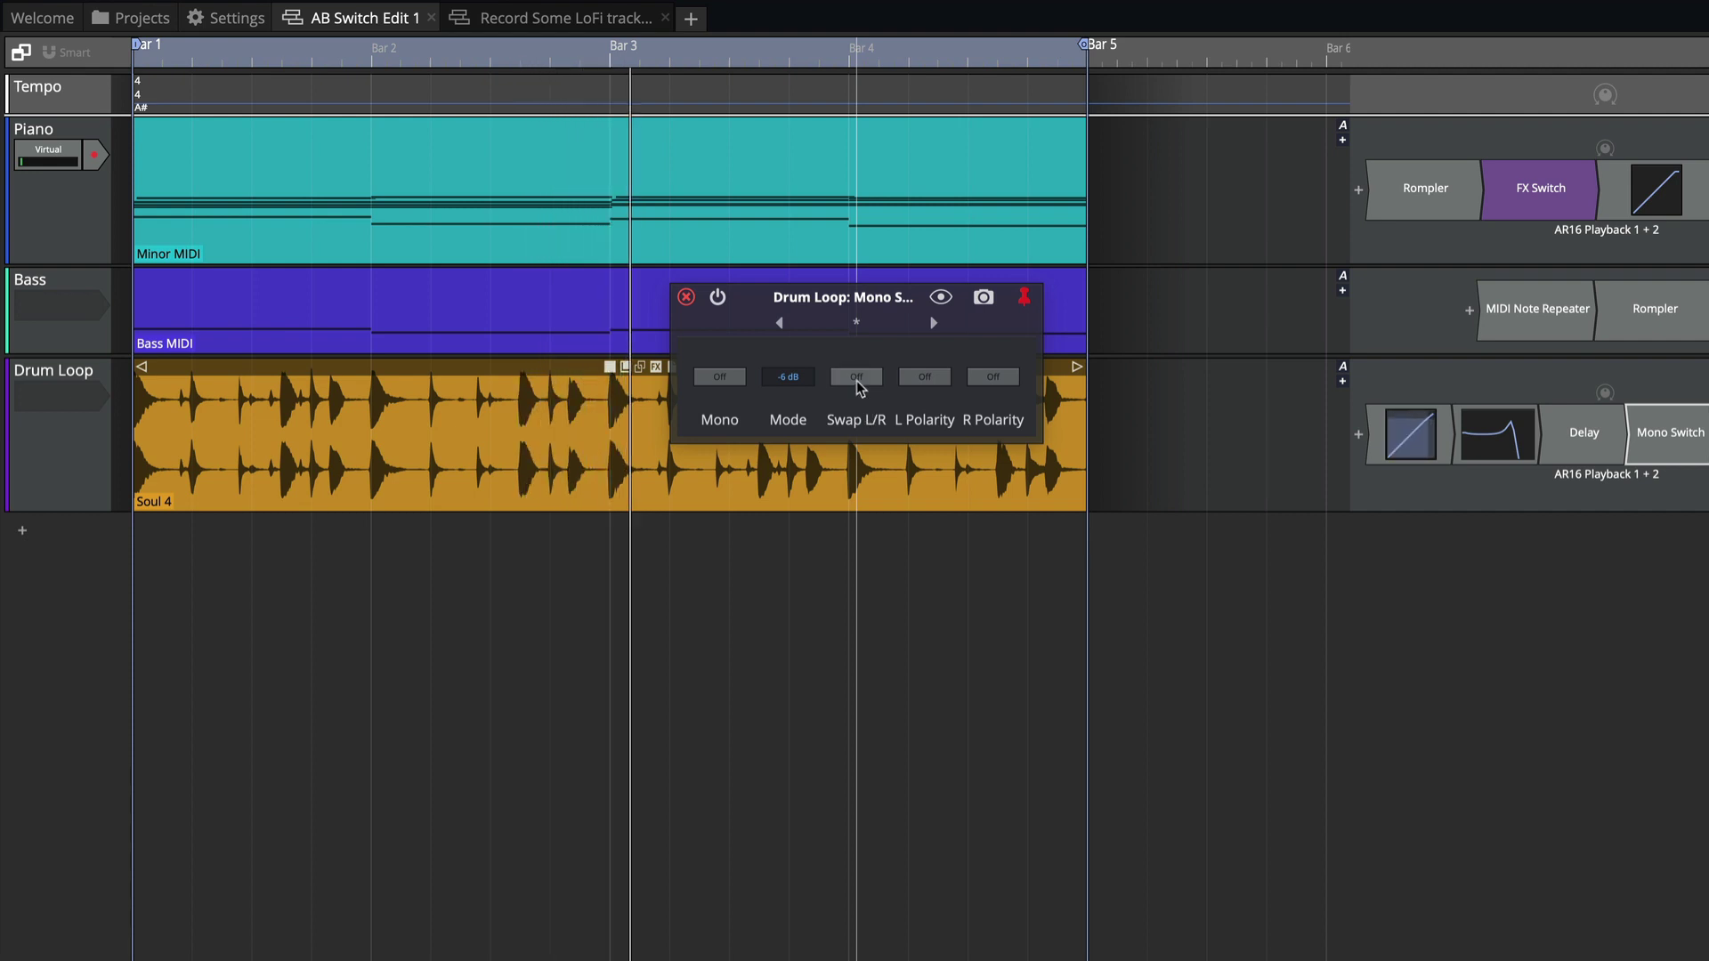
{"action": "left_click", "coordinate": [856, 378]}
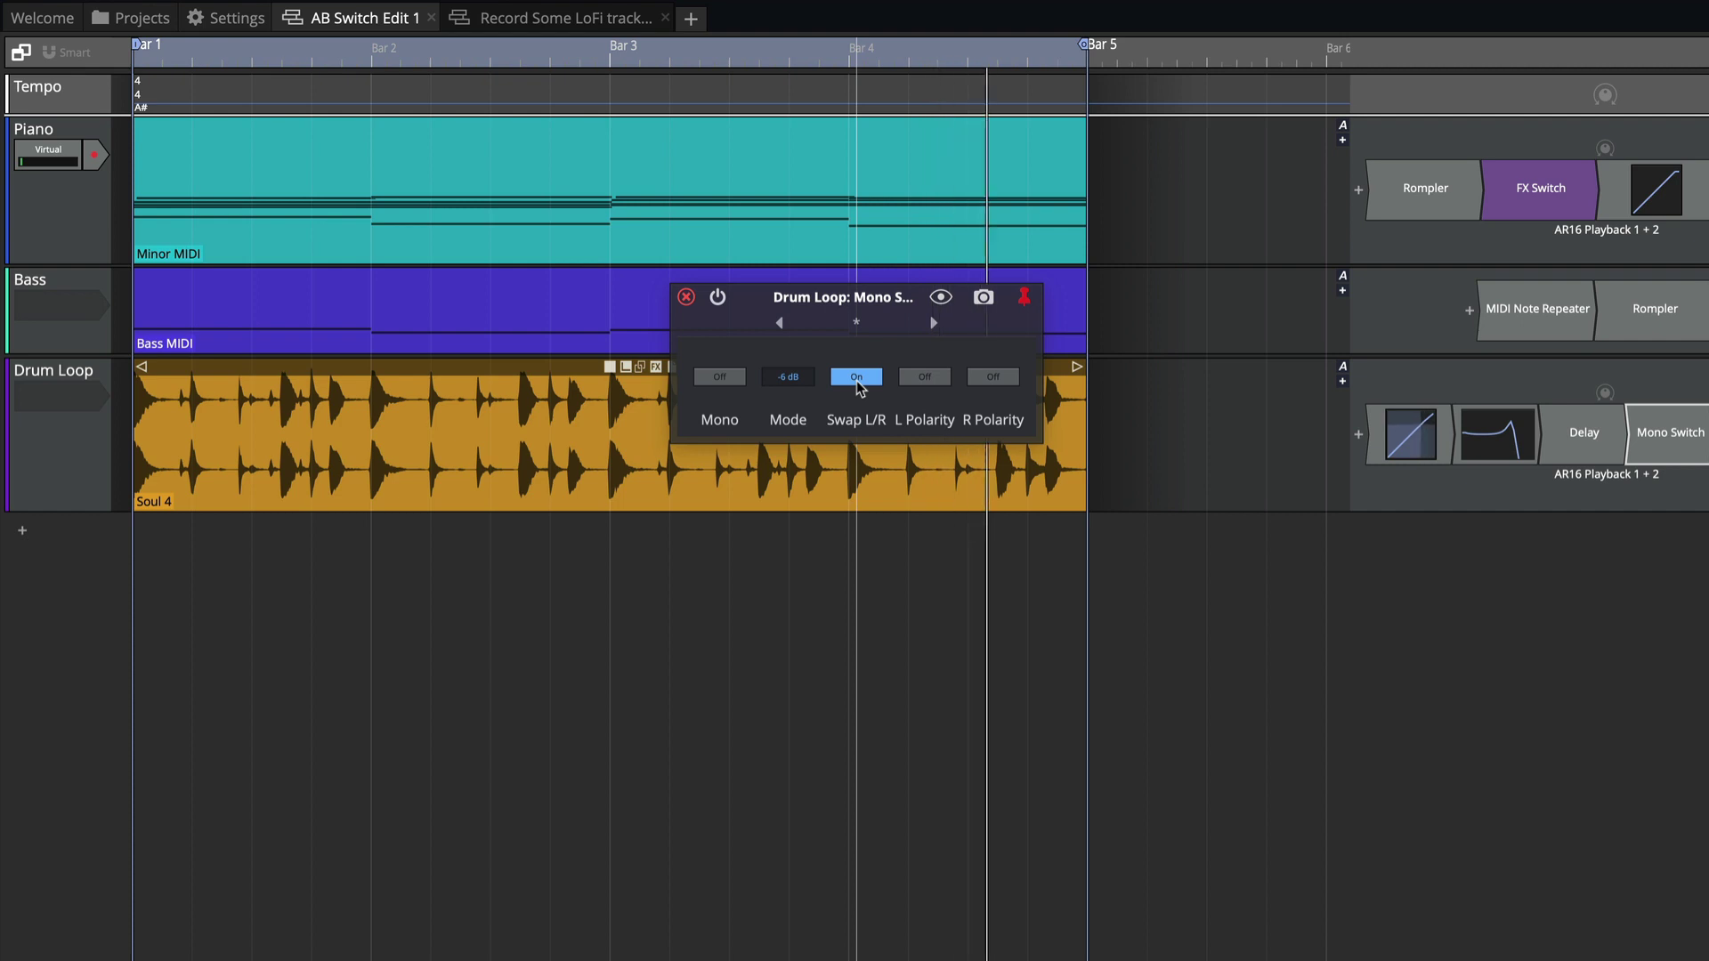
{"action": "left_click", "coordinate": [858, 384]}
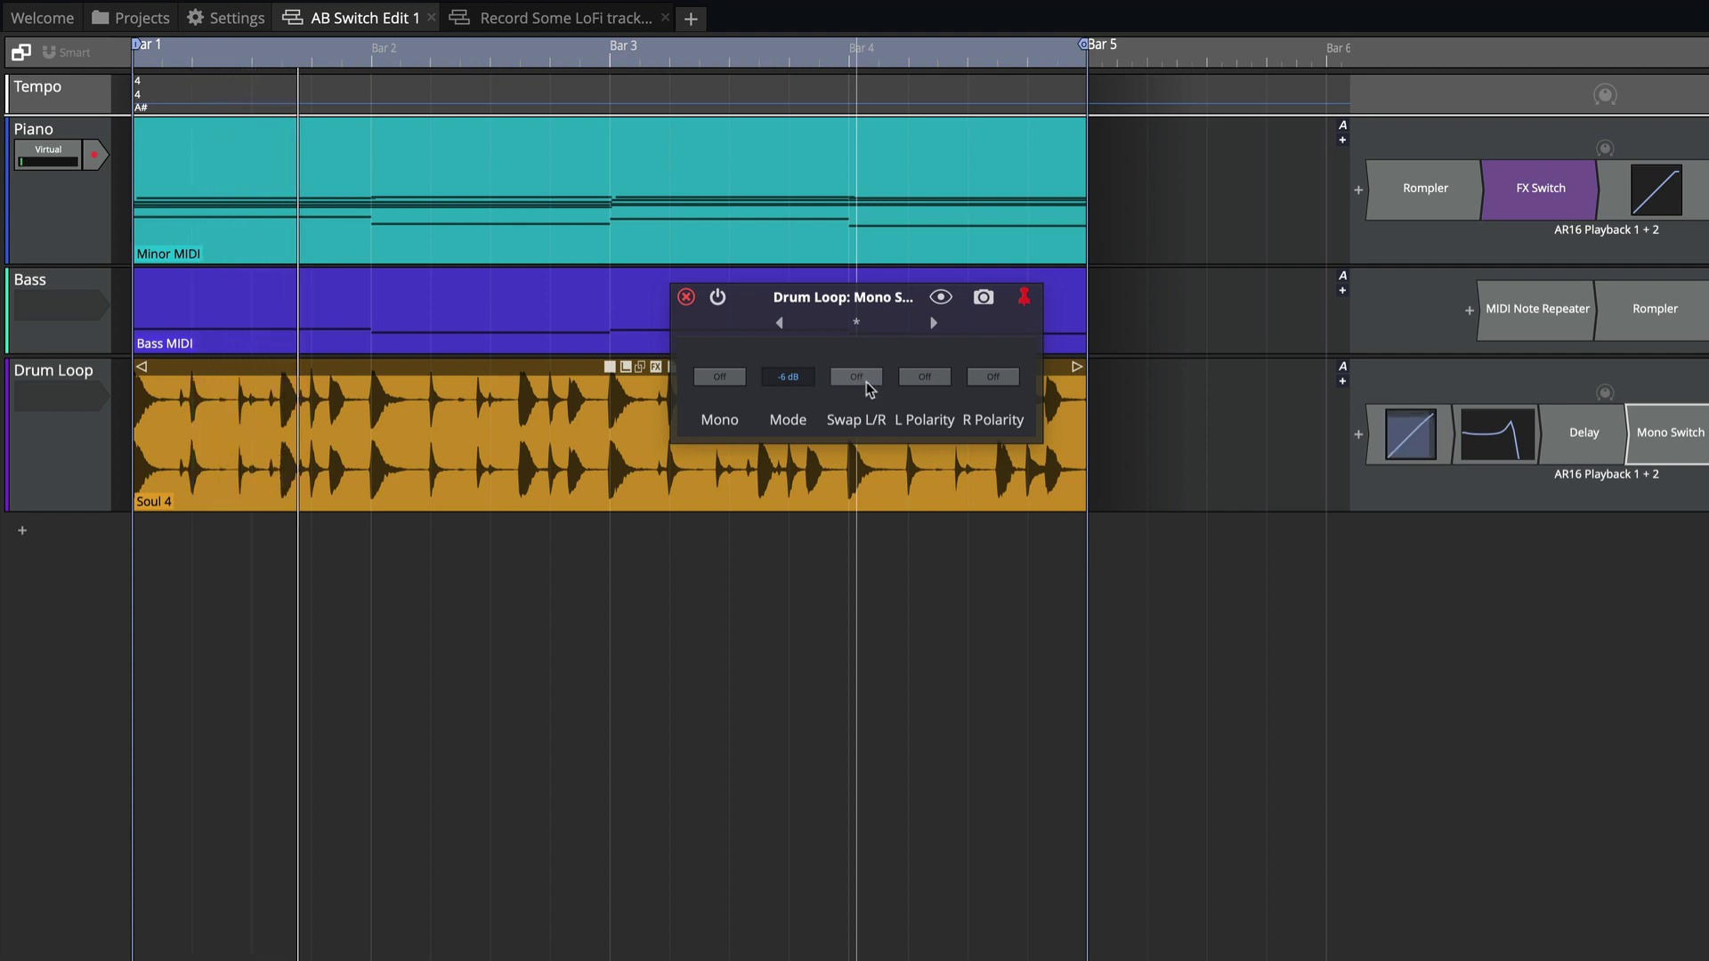
{"action": "left_click", "coordinate": [866, 381]}
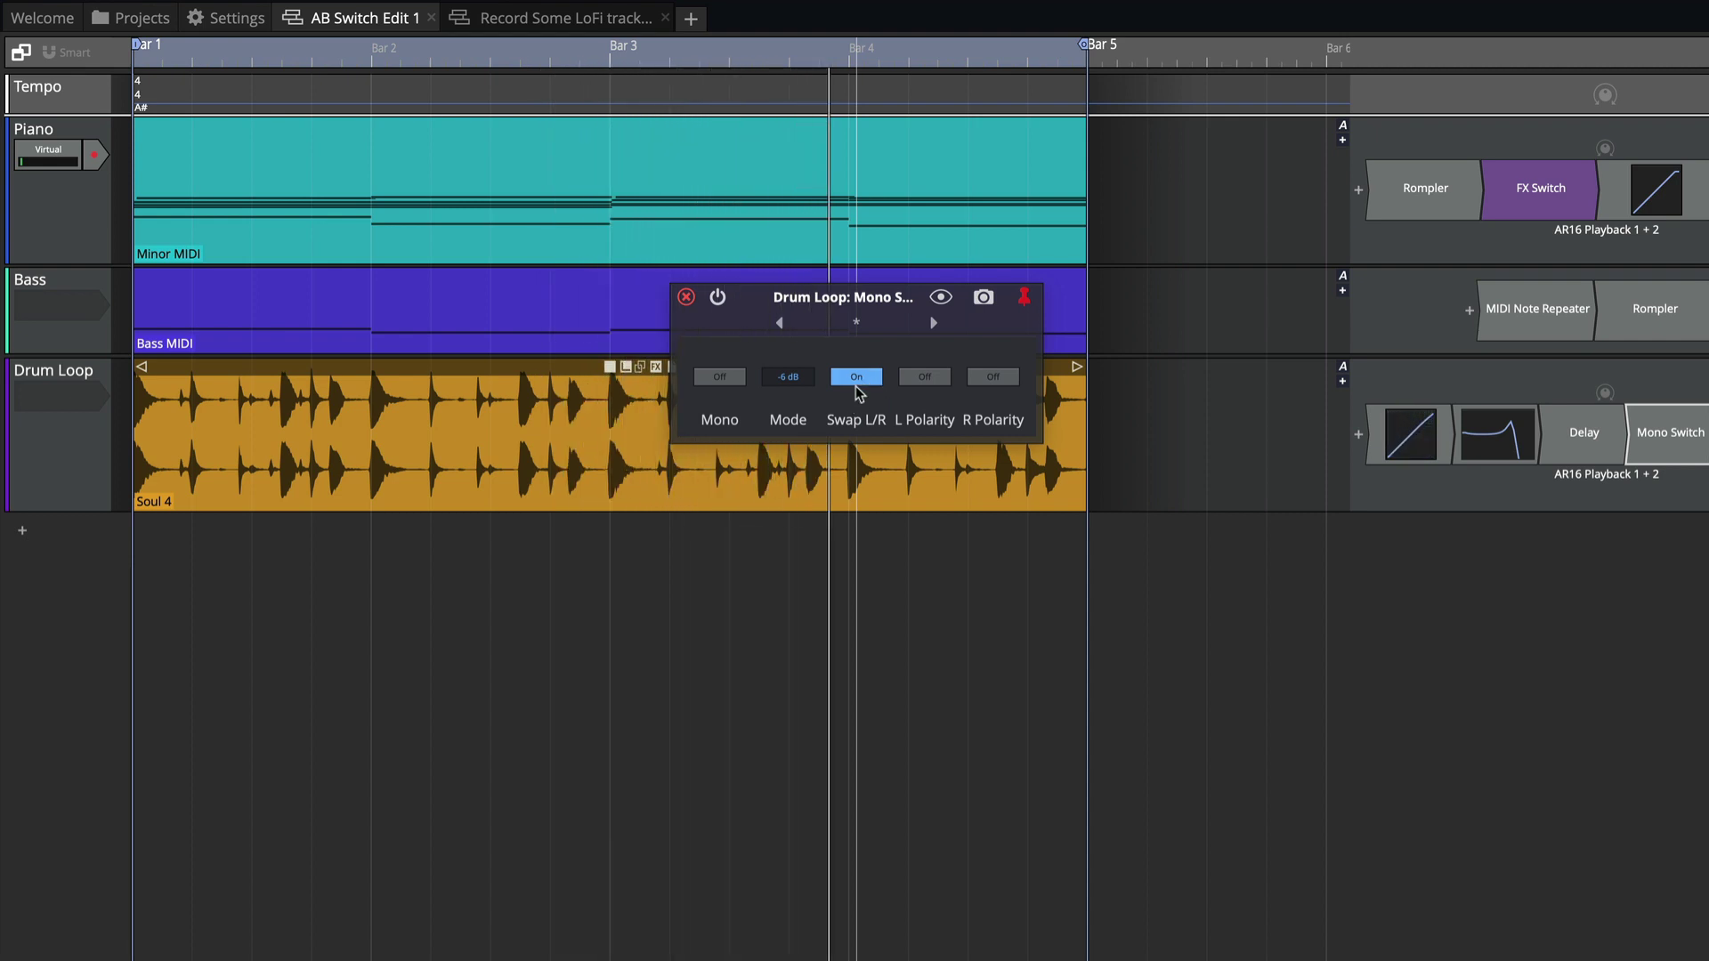
{"action": "left_click", "coordinate": [856, 381]}
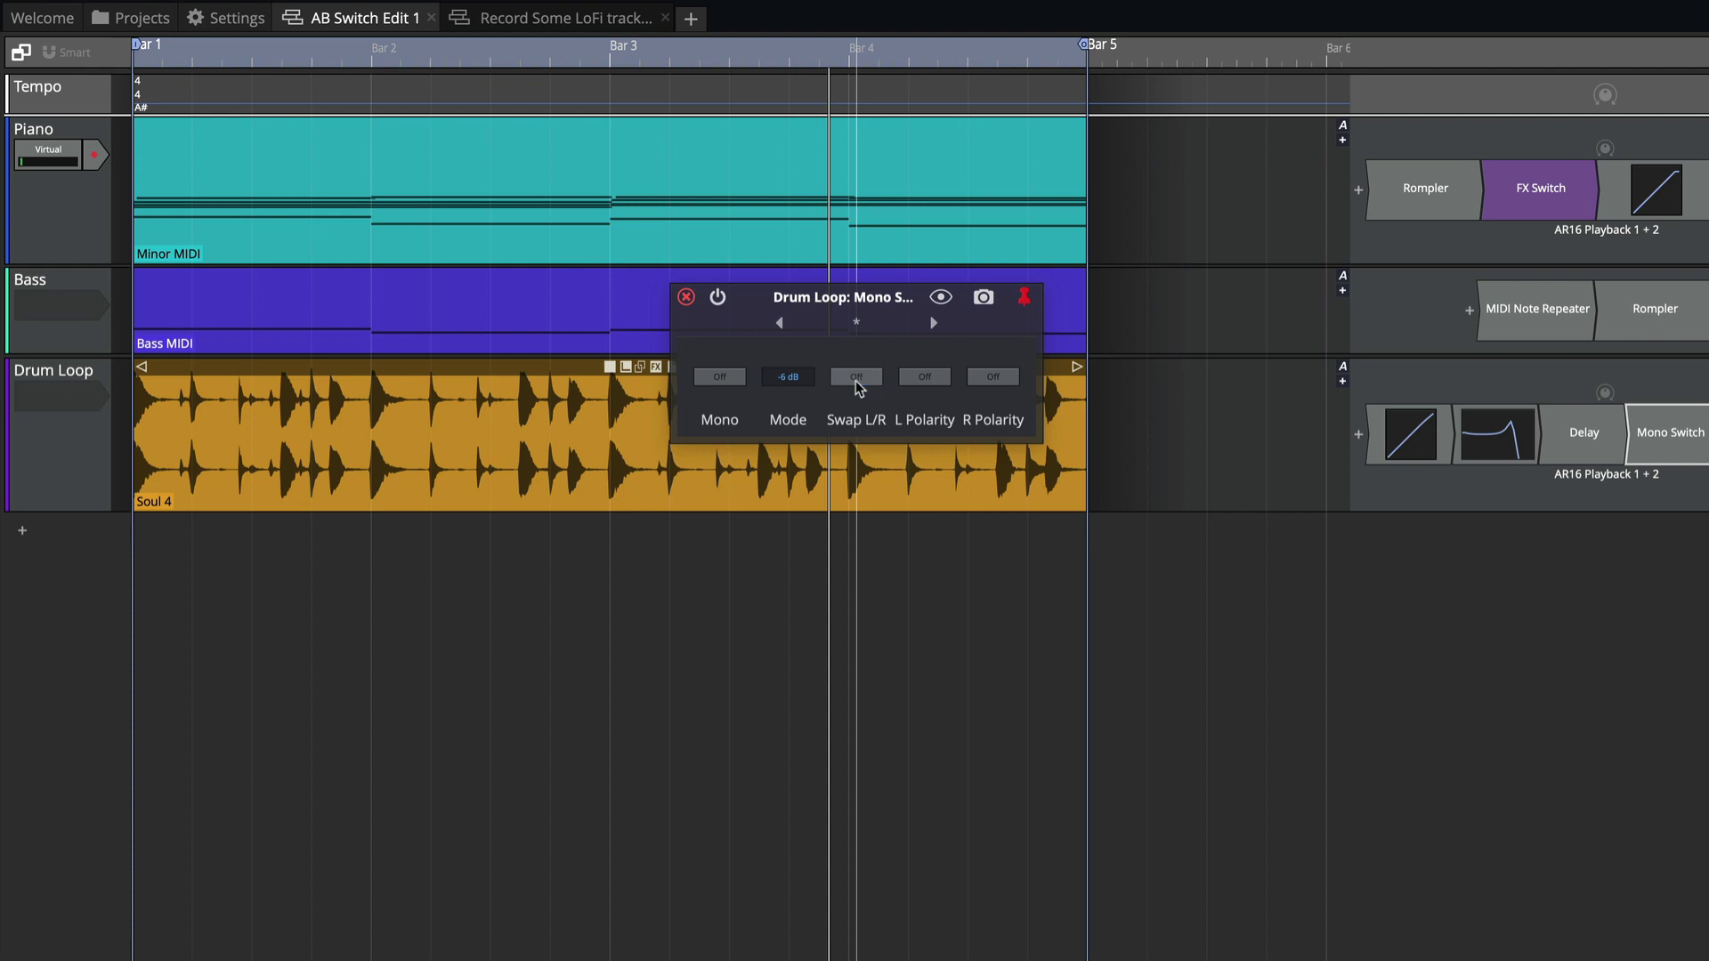
{"action": "left_click", "coordinate": [932, 380]}
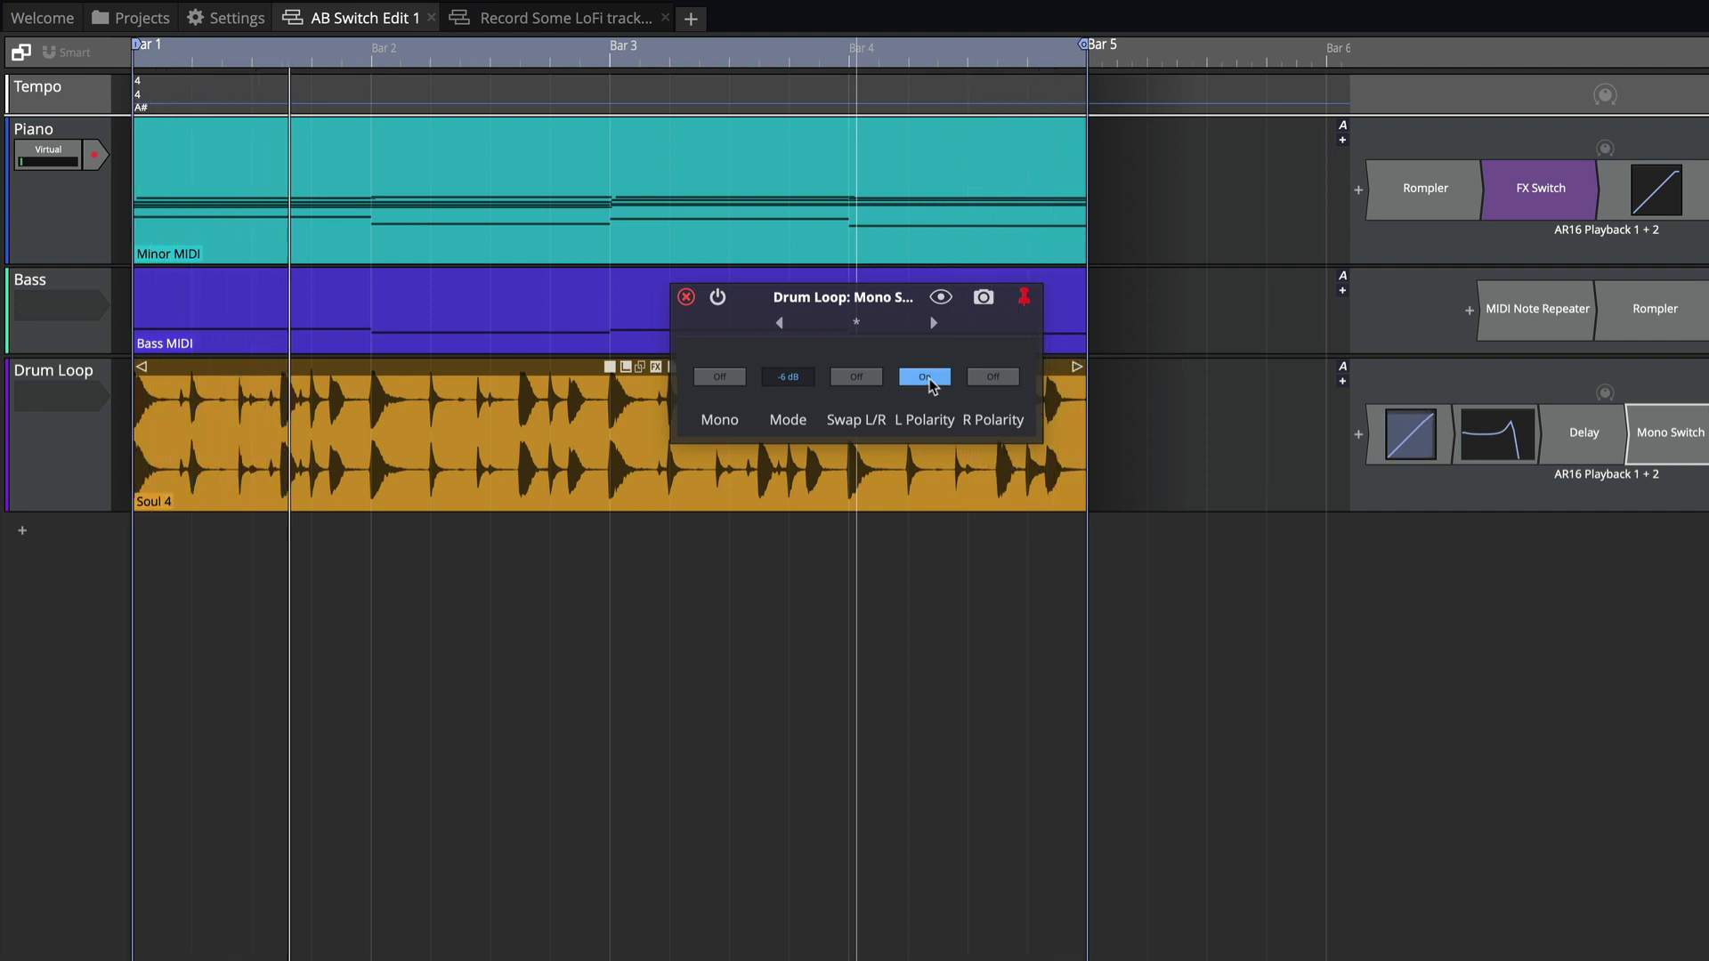
{"action": "left_click", "coordinate": [924, 377]}
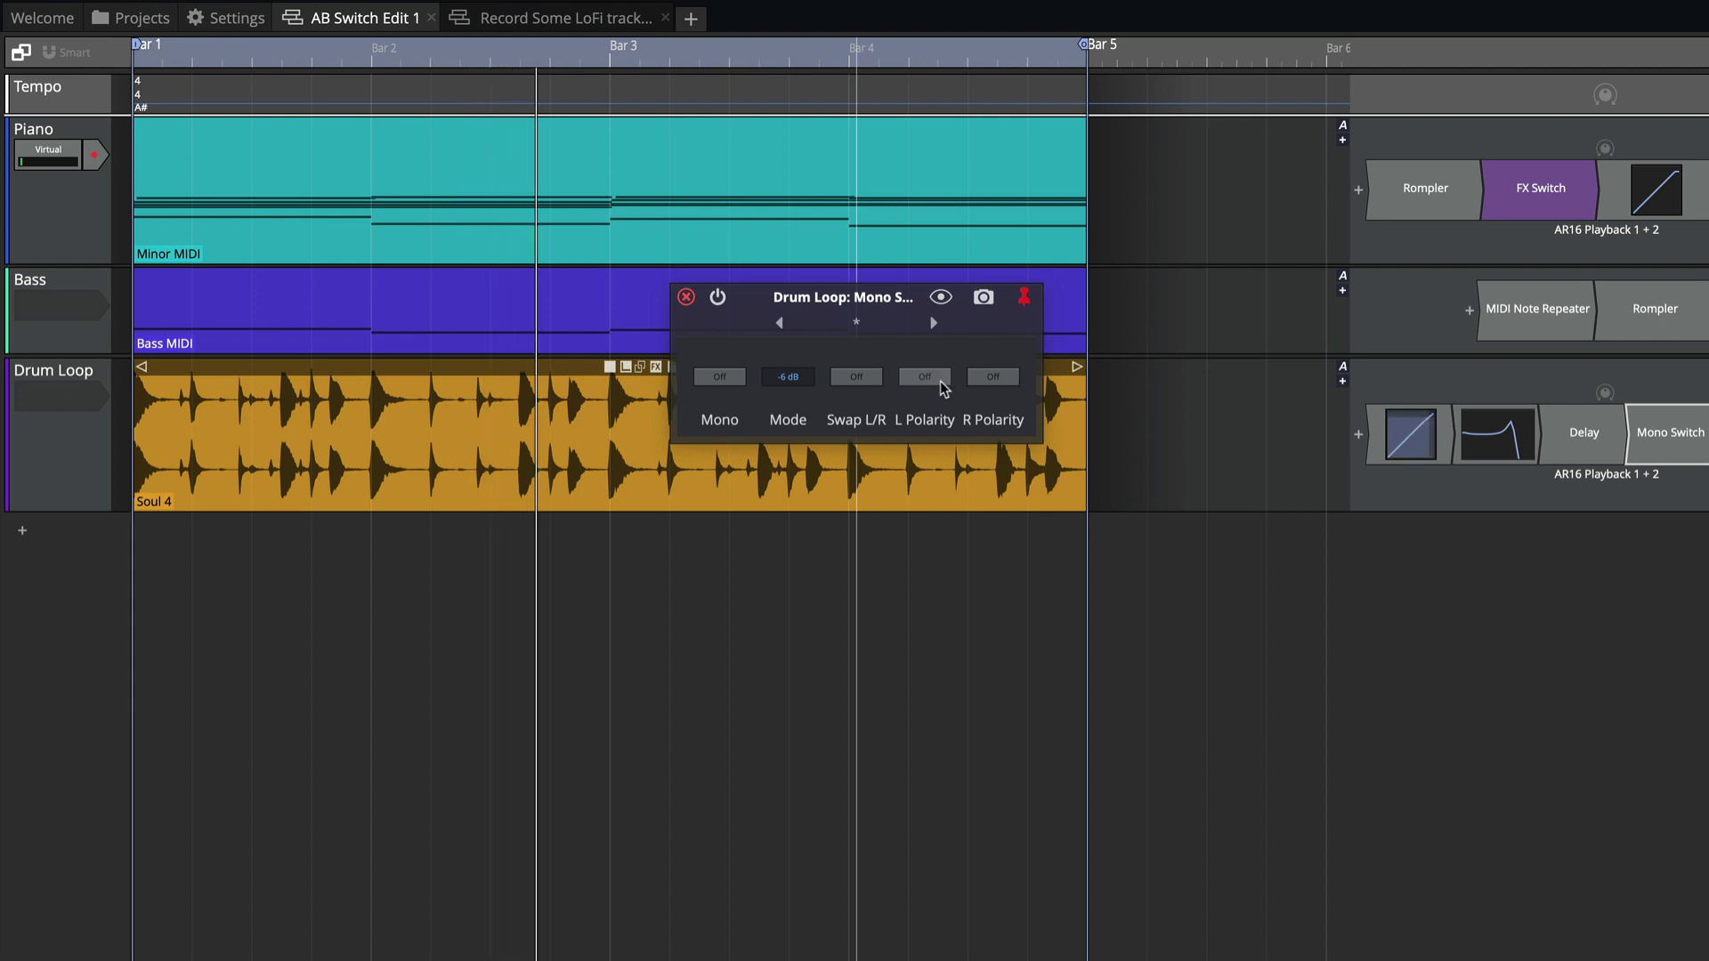
{"action": "left_click", "coordinate": [993, 379]}
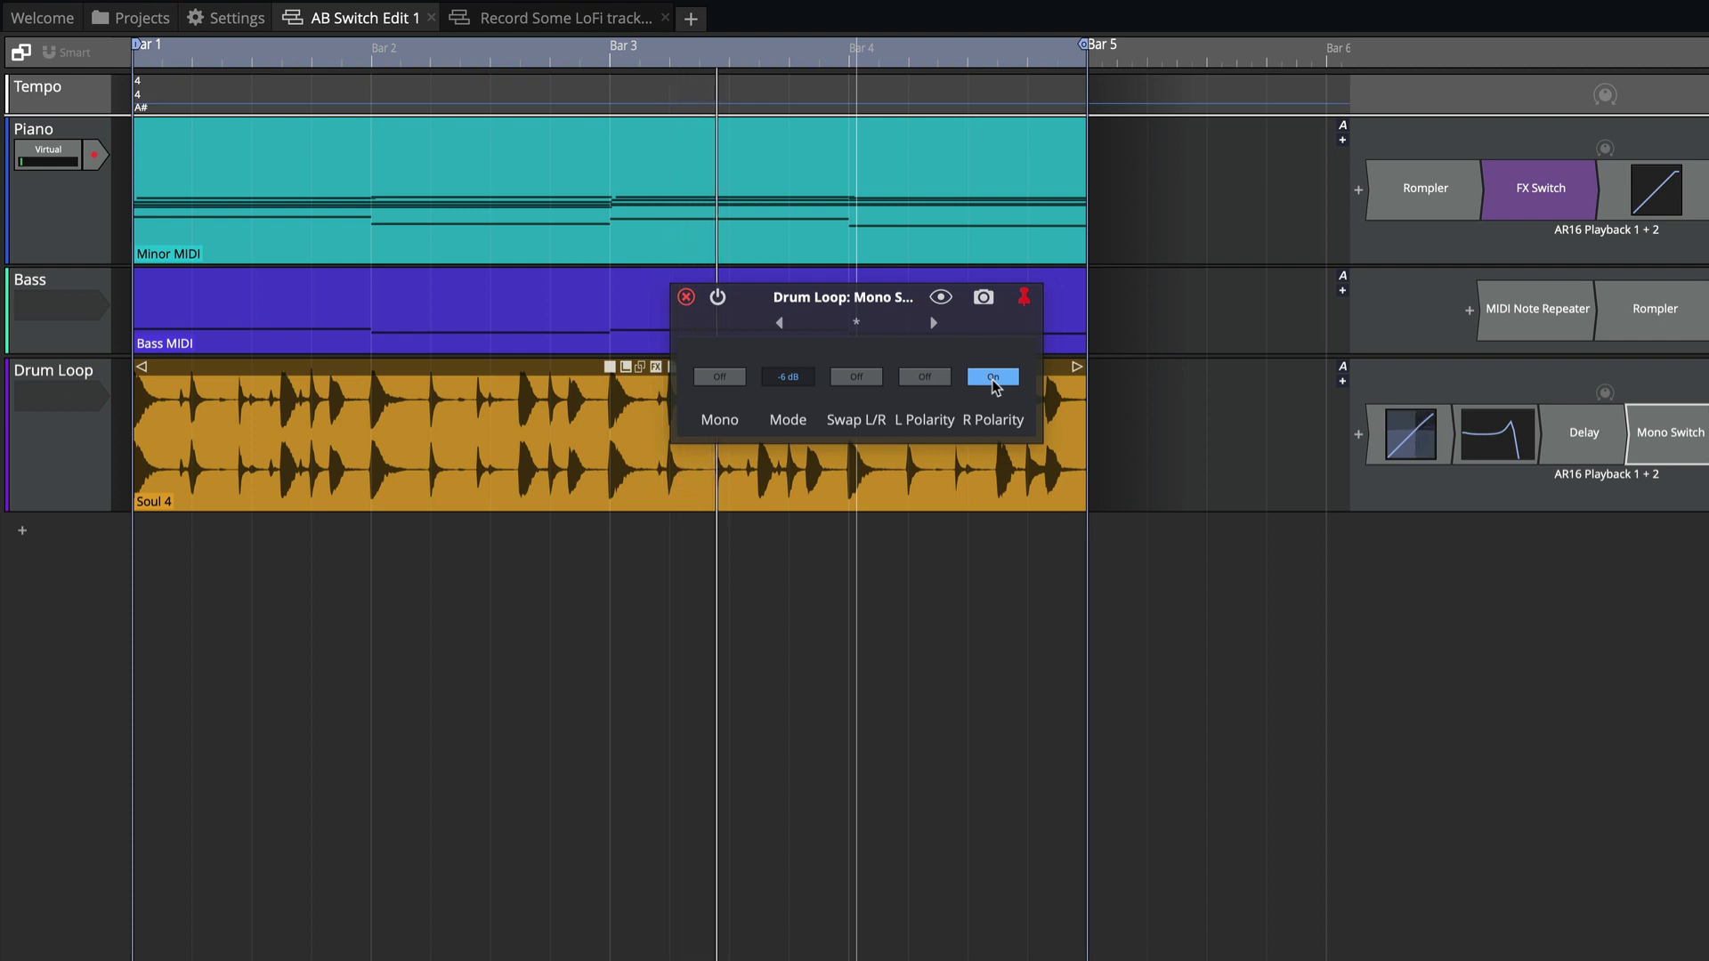
{"action": "left_click", "coordinate": [719, 379]}
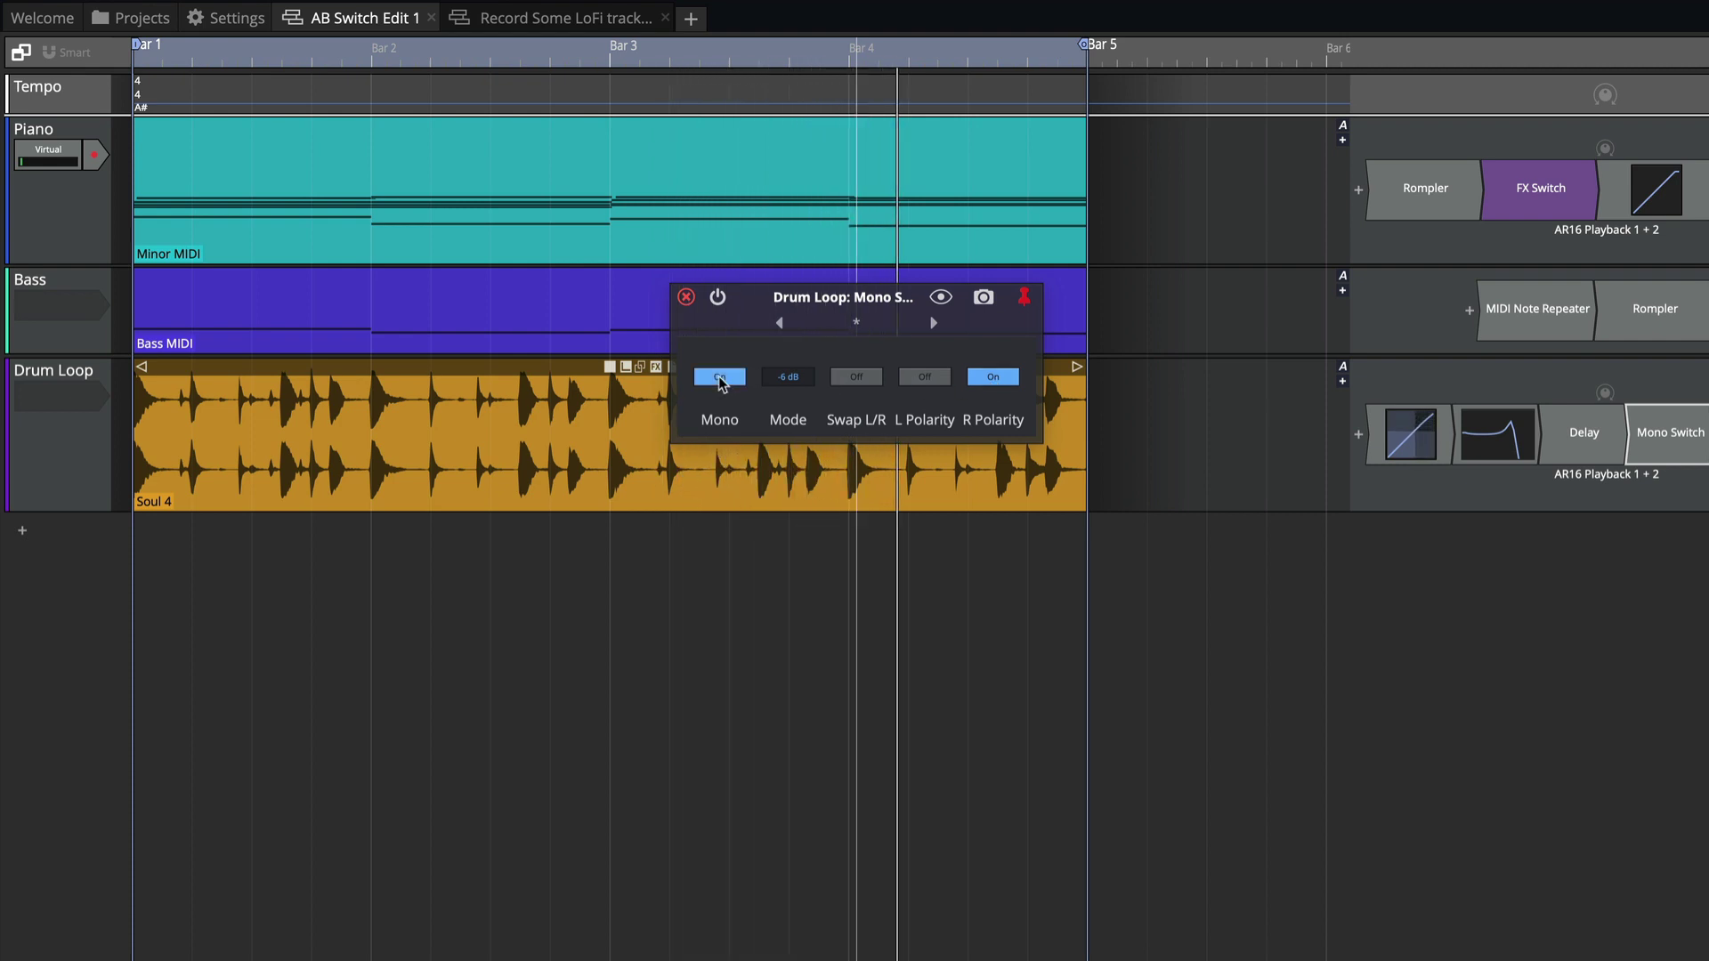
{"action": "left_click", "coordinate": [1008, 379]}
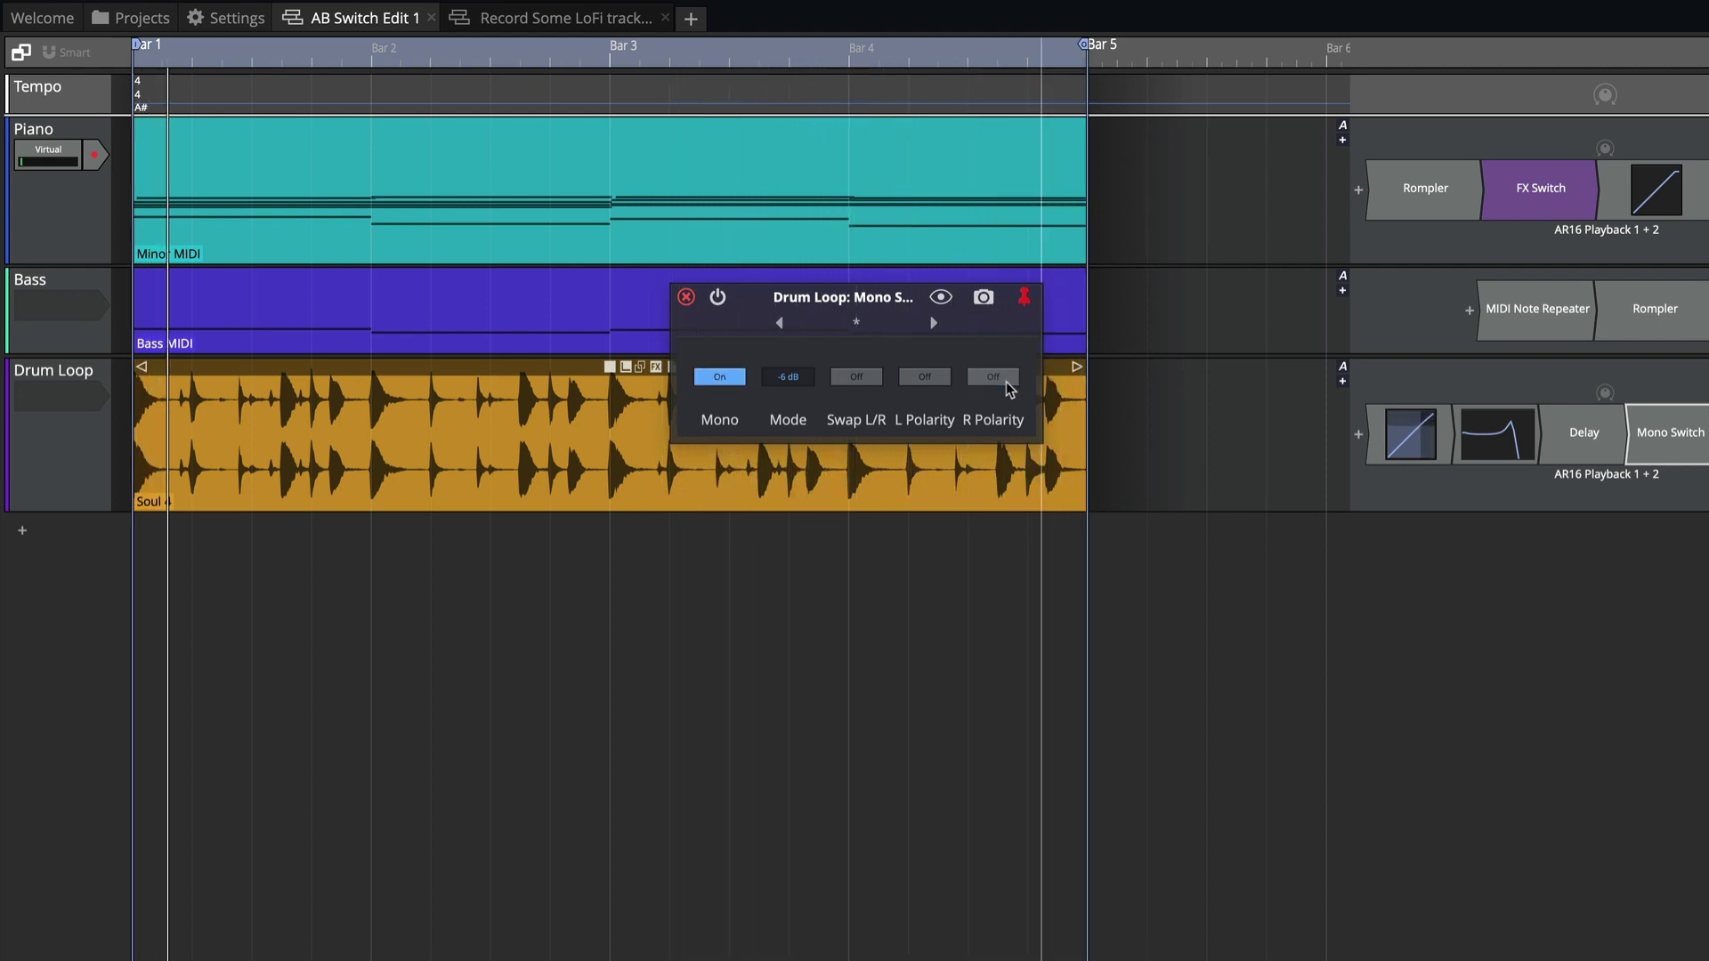
{"action": "left_click", "coordinate": [943, 380]}
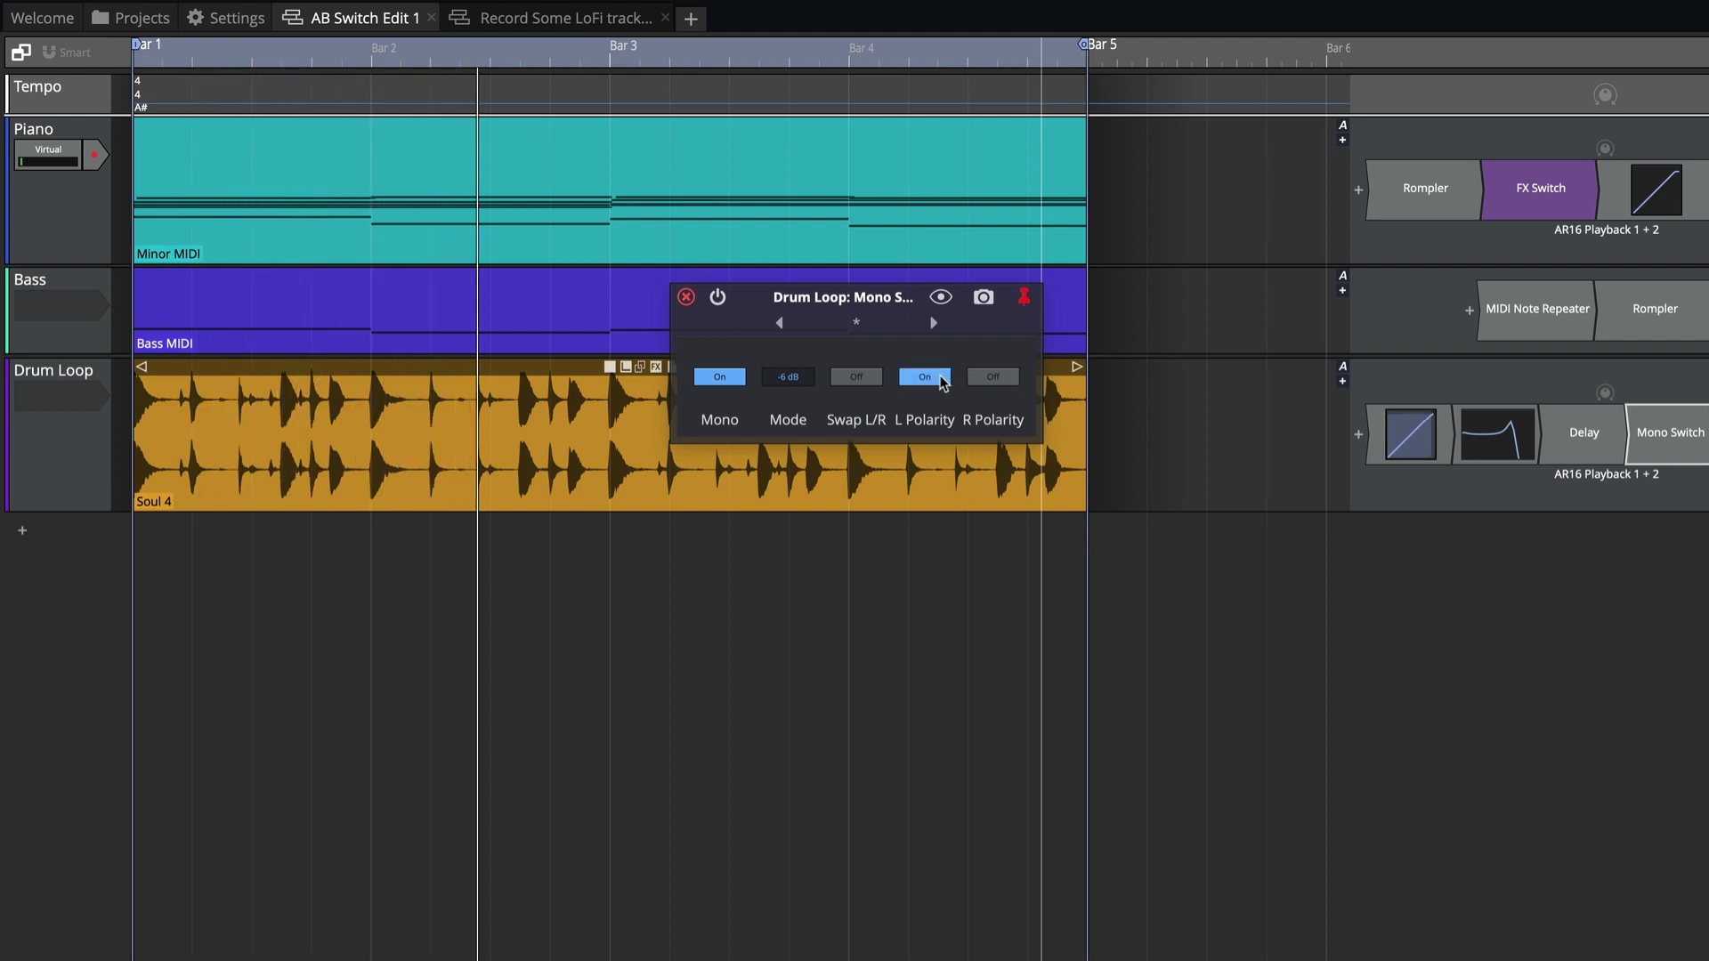
{"action": "left_click", "coordinate": [943, 380]}
{"action": "left_click", "coordinate": [735, 379]}
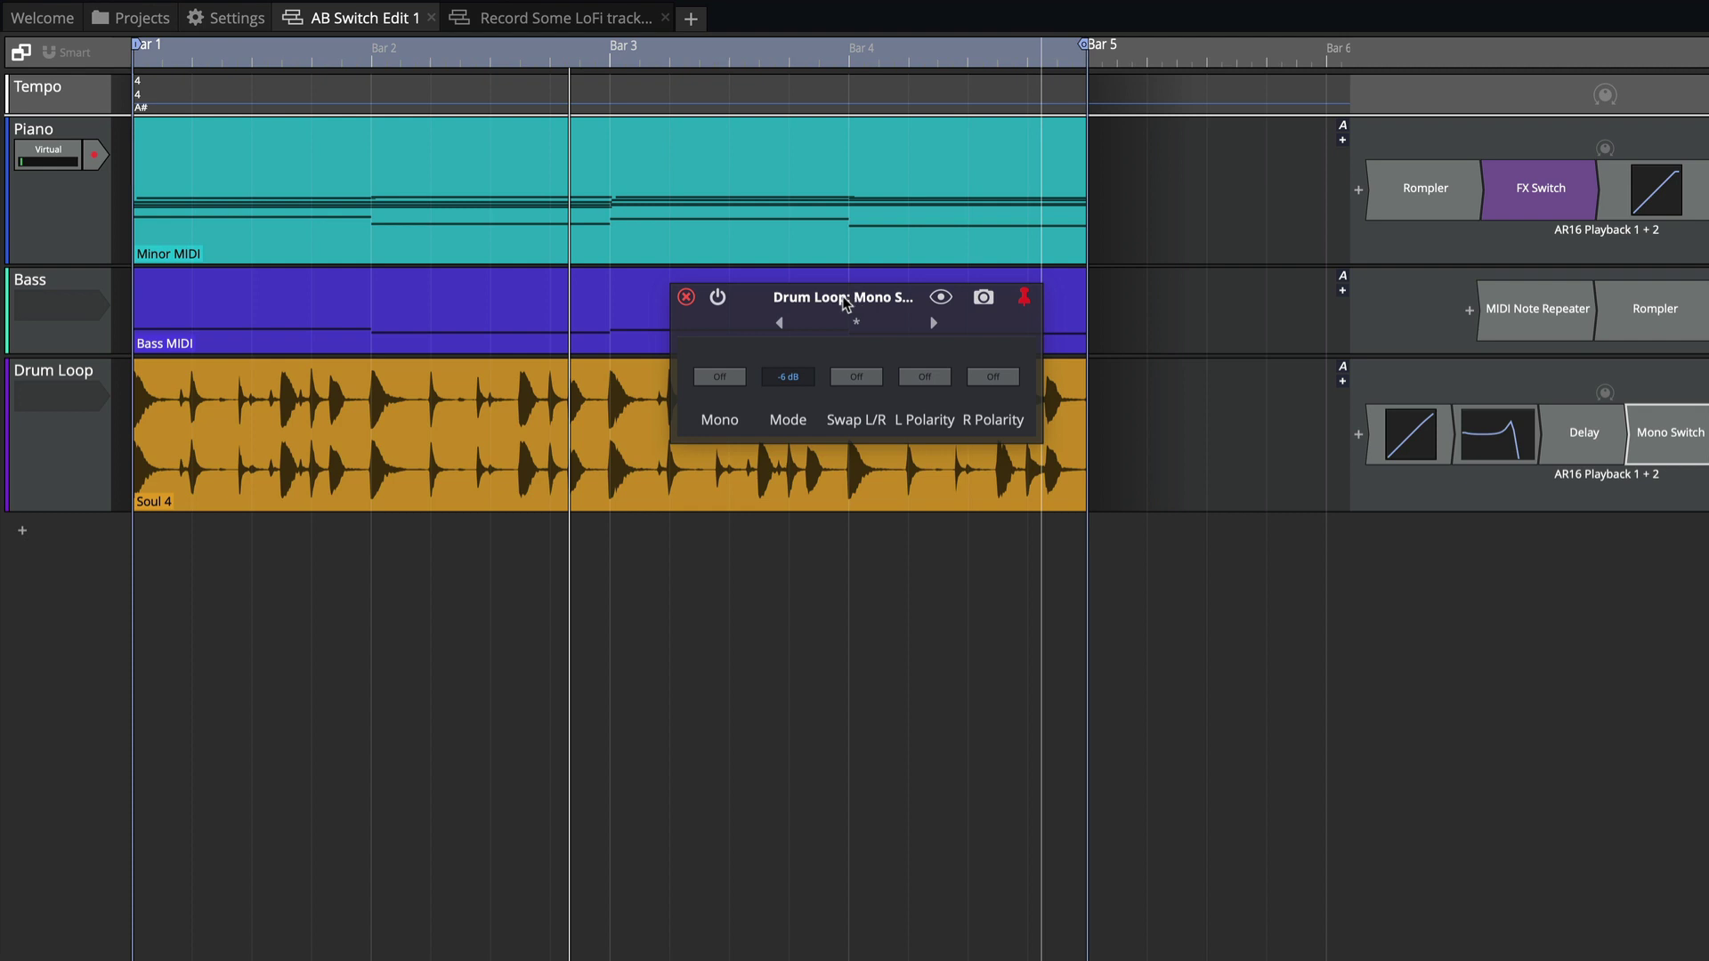
Step: Close the Mono Switch, enlarge the Piano track and open its Minor chord clip
{"action": "left_click", "coordinate": [686, 296]}
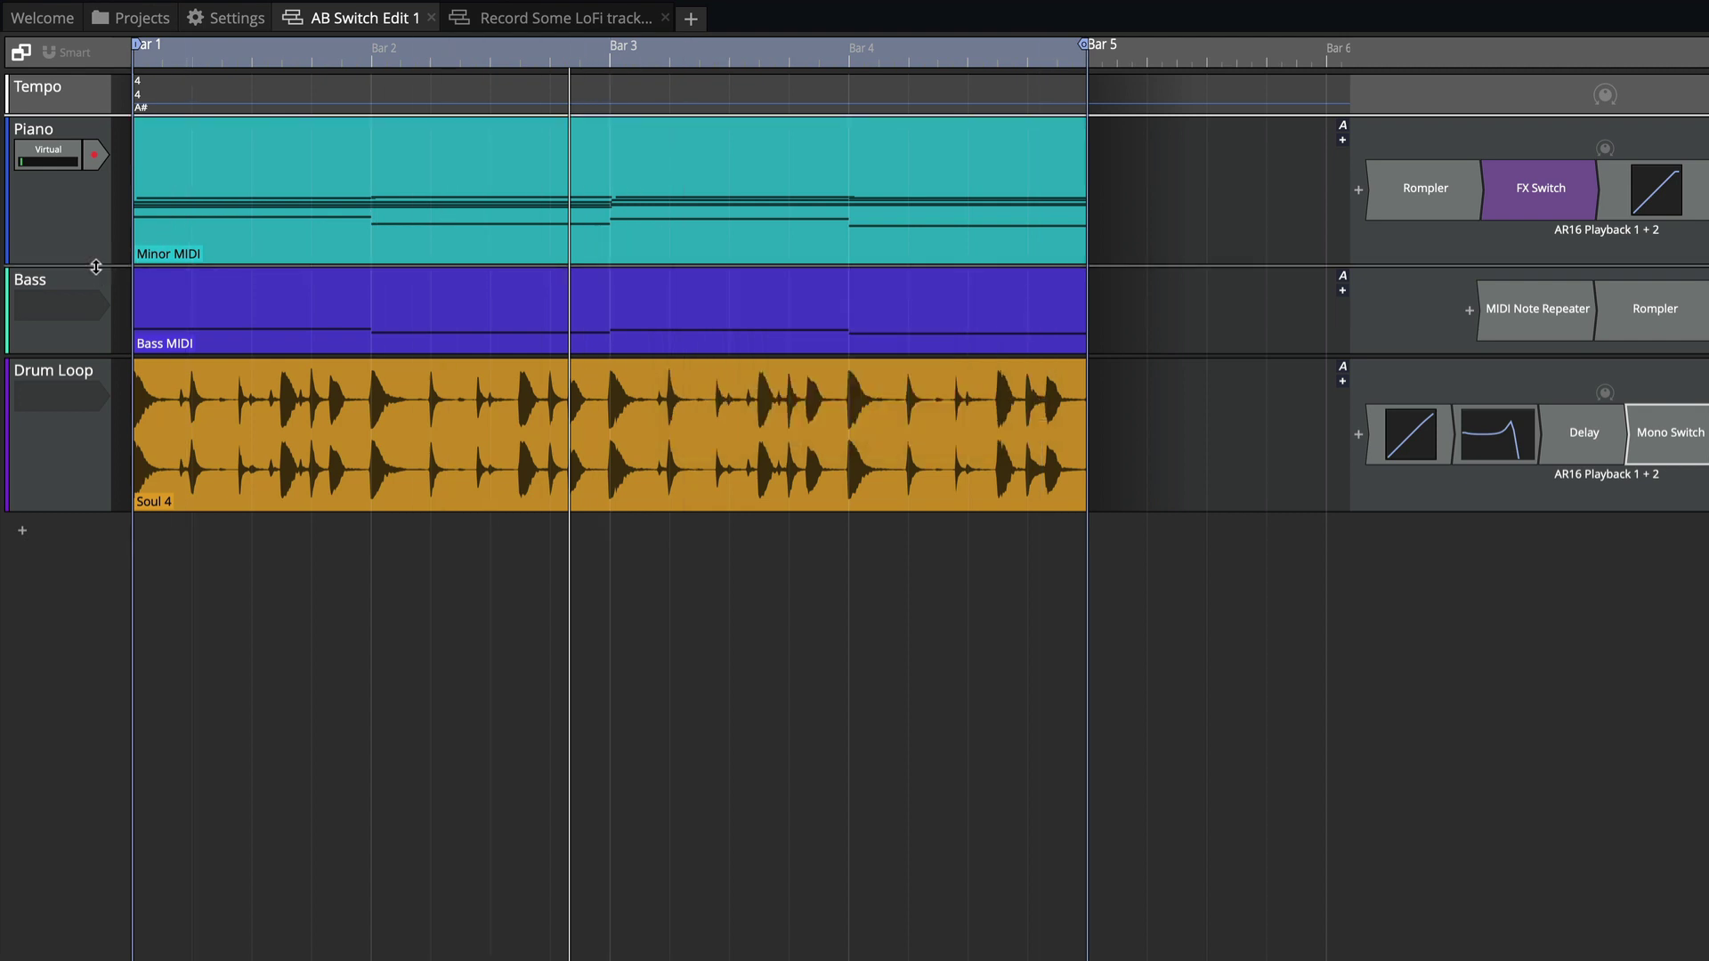
{"action": "left_click_drag", "start_coordinate": [96, 267], "coordinate": [102, 365]}
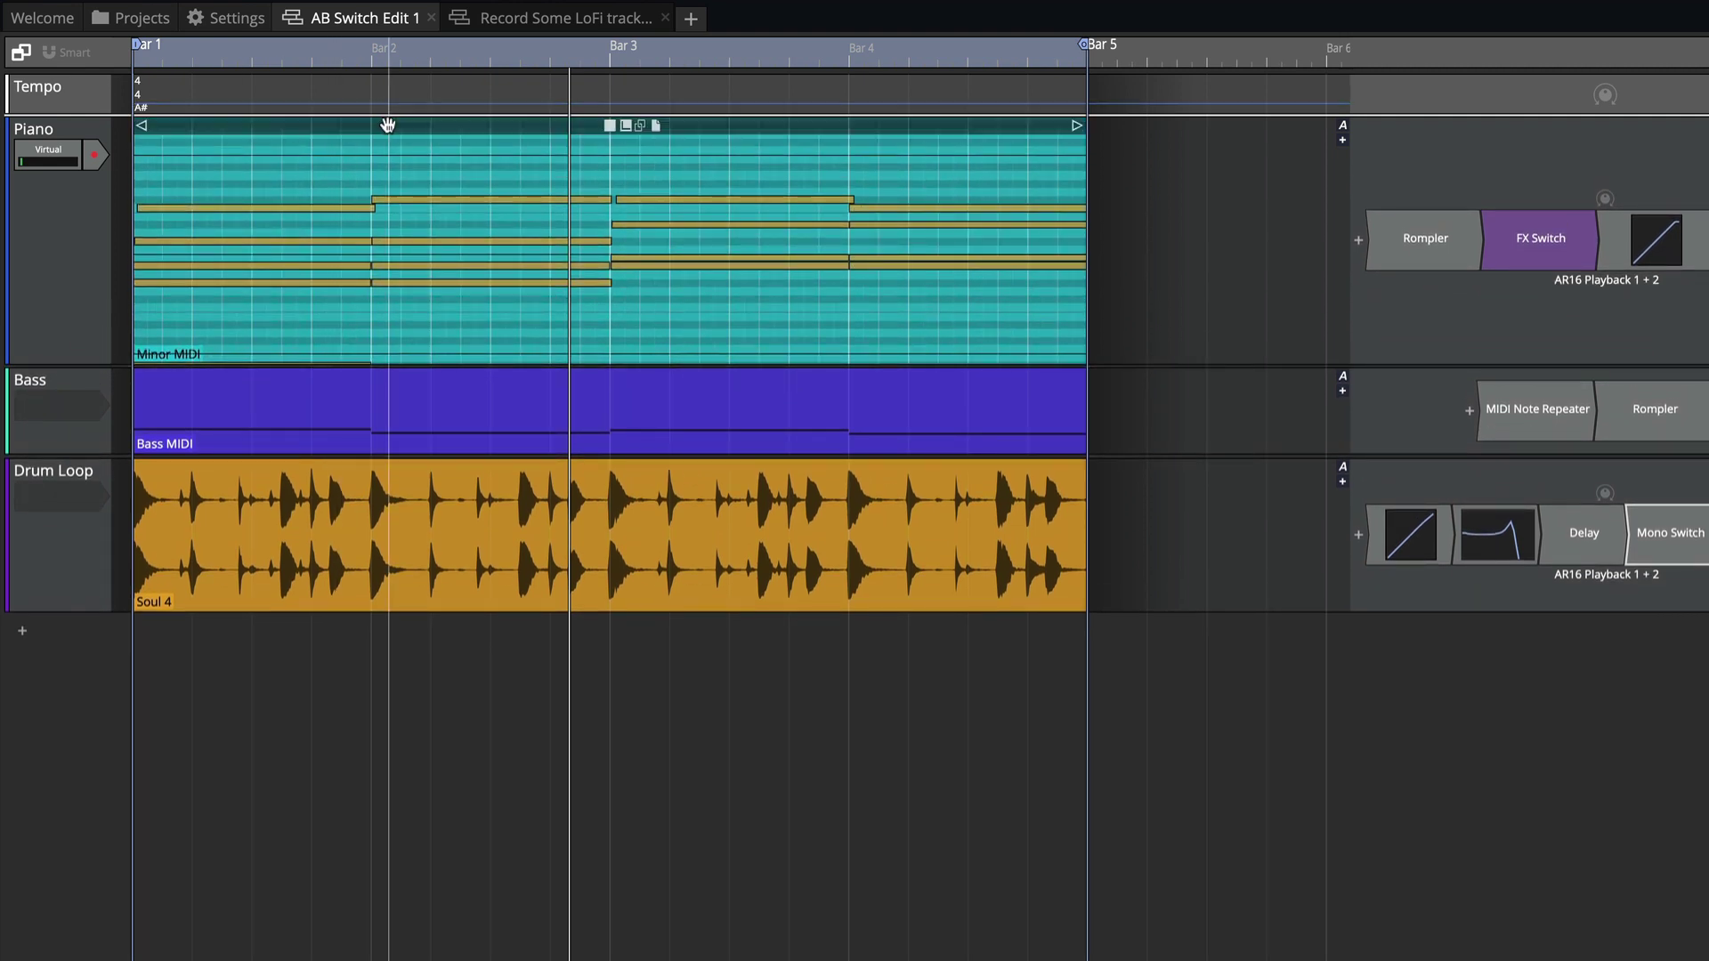
{"action": "double_click", "coordinate": [387, 126]}
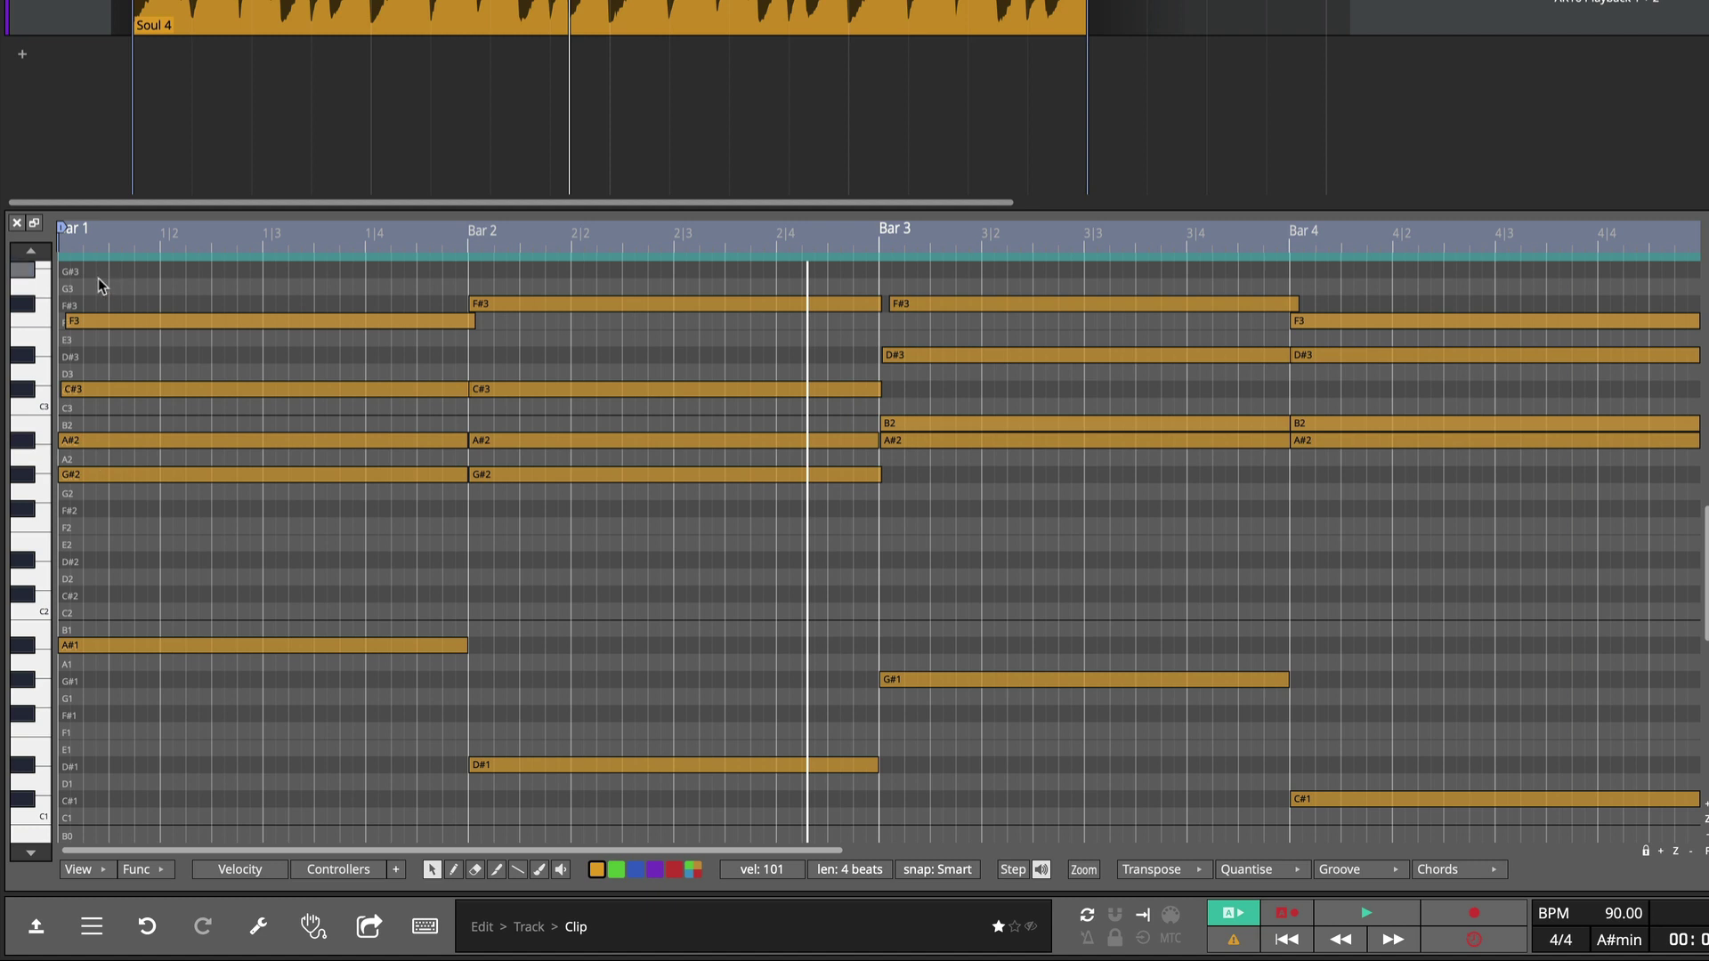
Step: Play the chord clip, scroll to its notes and select the bar 1 chord
{"action": "key", "text": "space"}
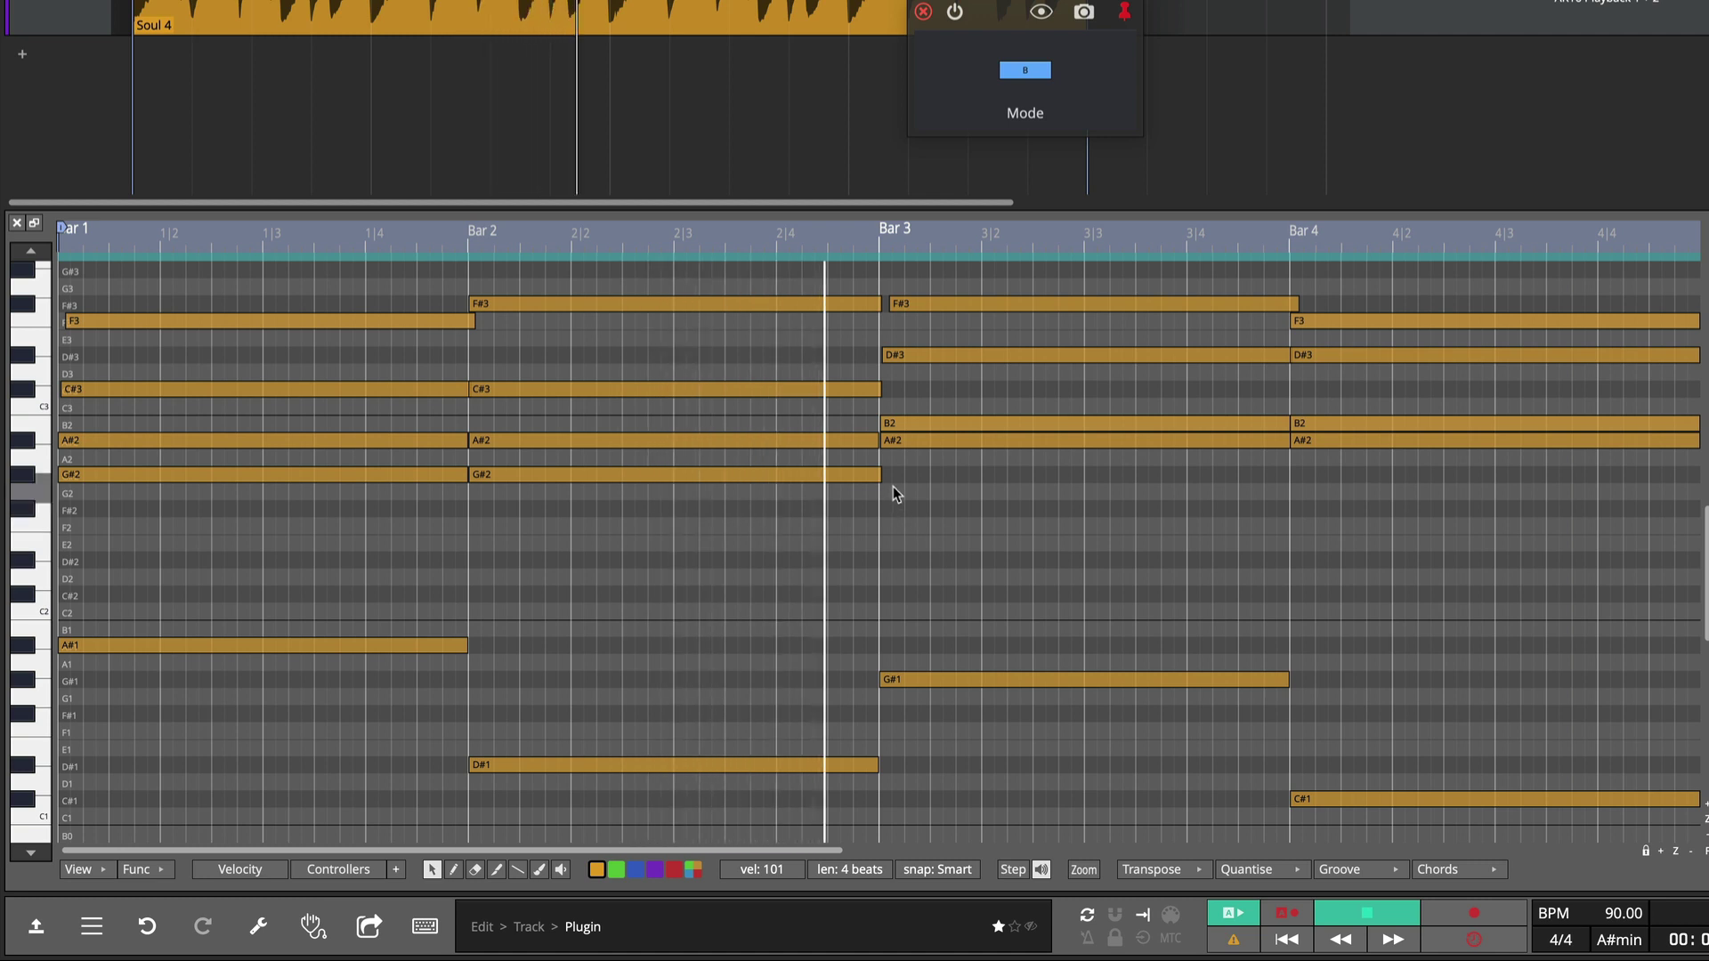
{"action": "key", "text": "space"}
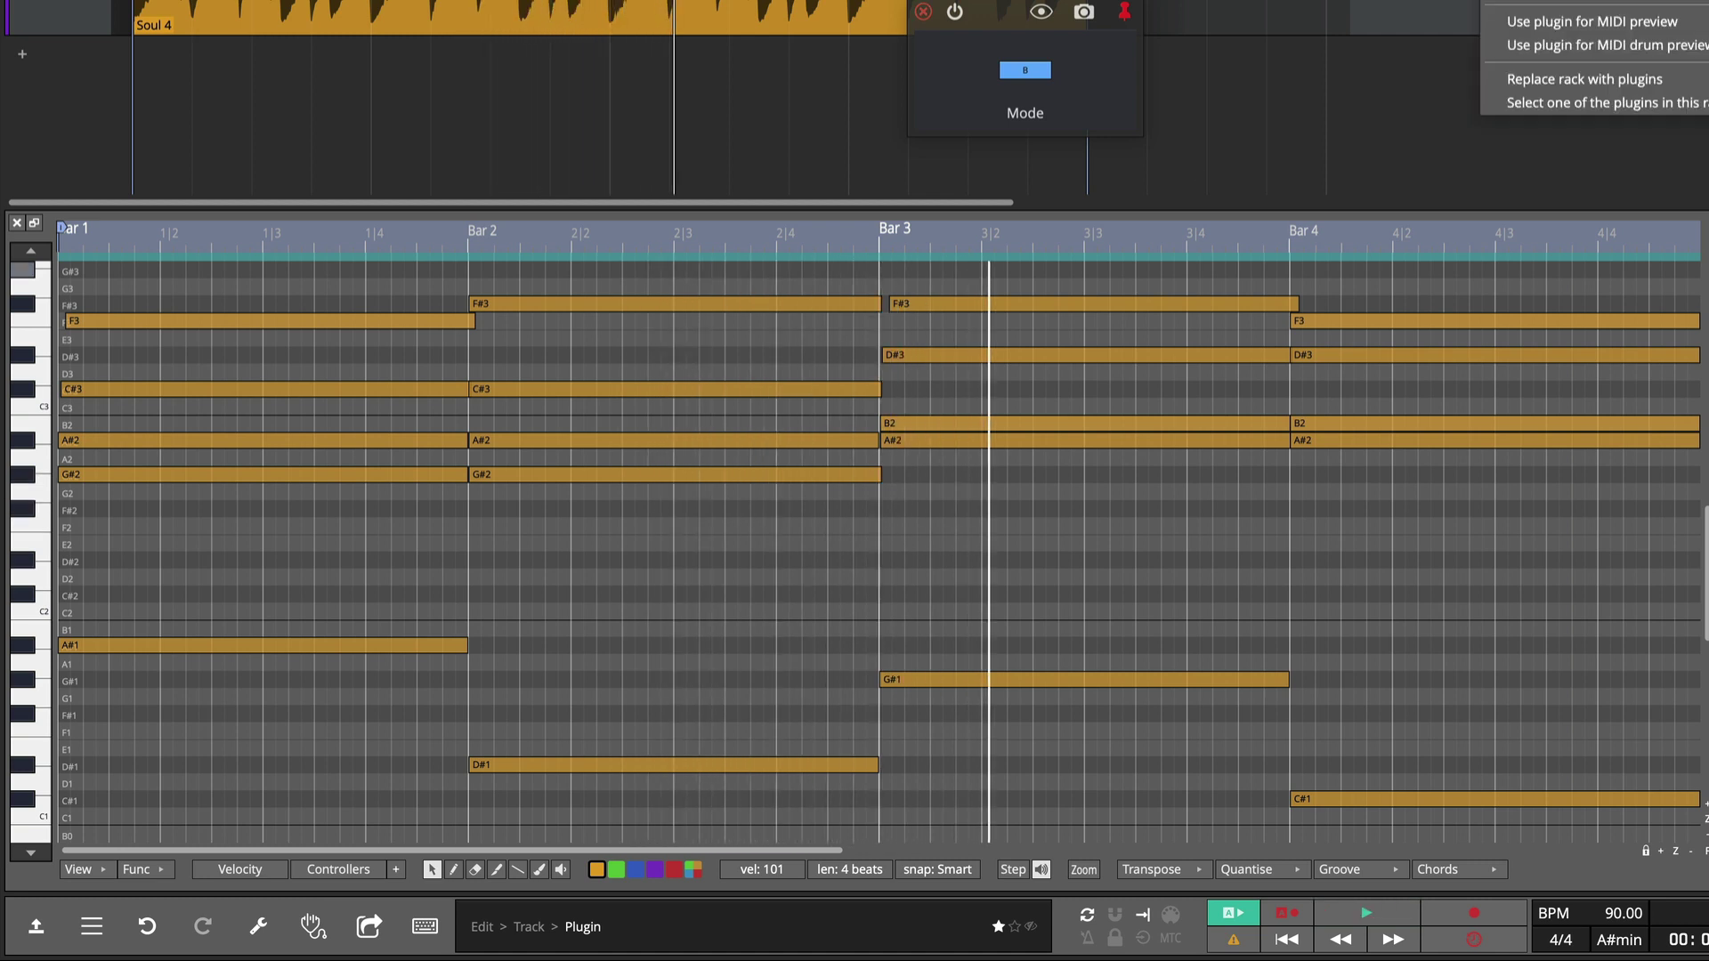
{"action": "key", "text": "Escape"}
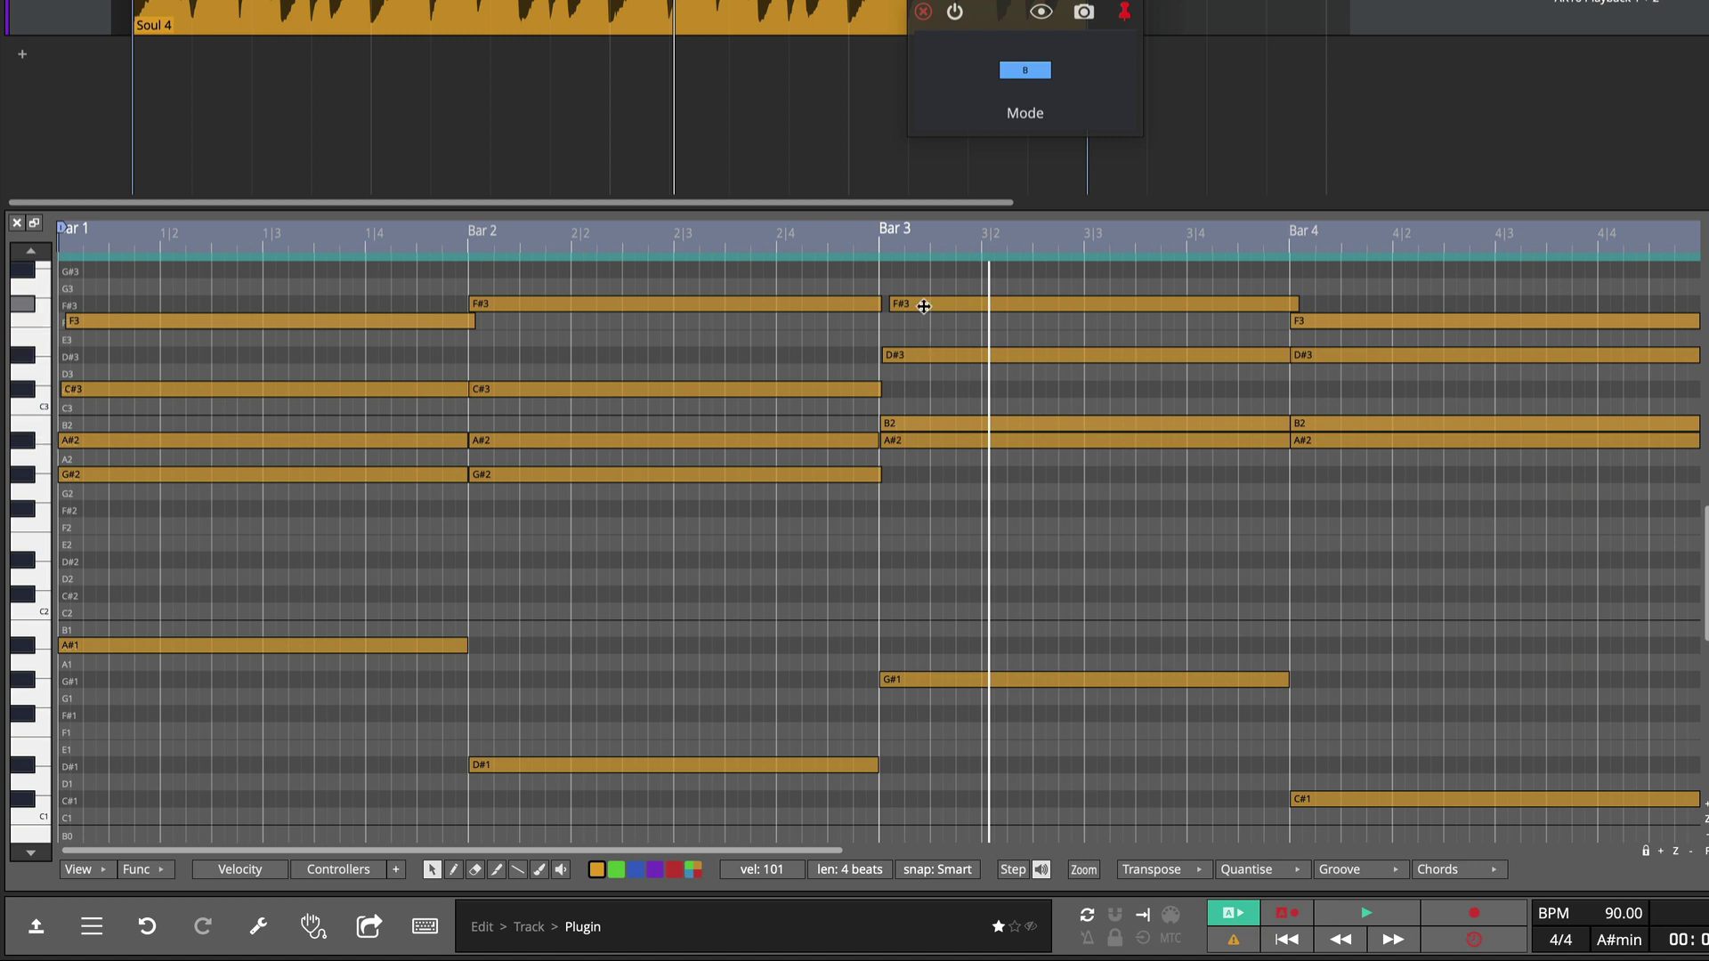
{"action": "scroll", "coordinate": [703, 652], "scroll_direction": "down", "scroll_amount": 1}
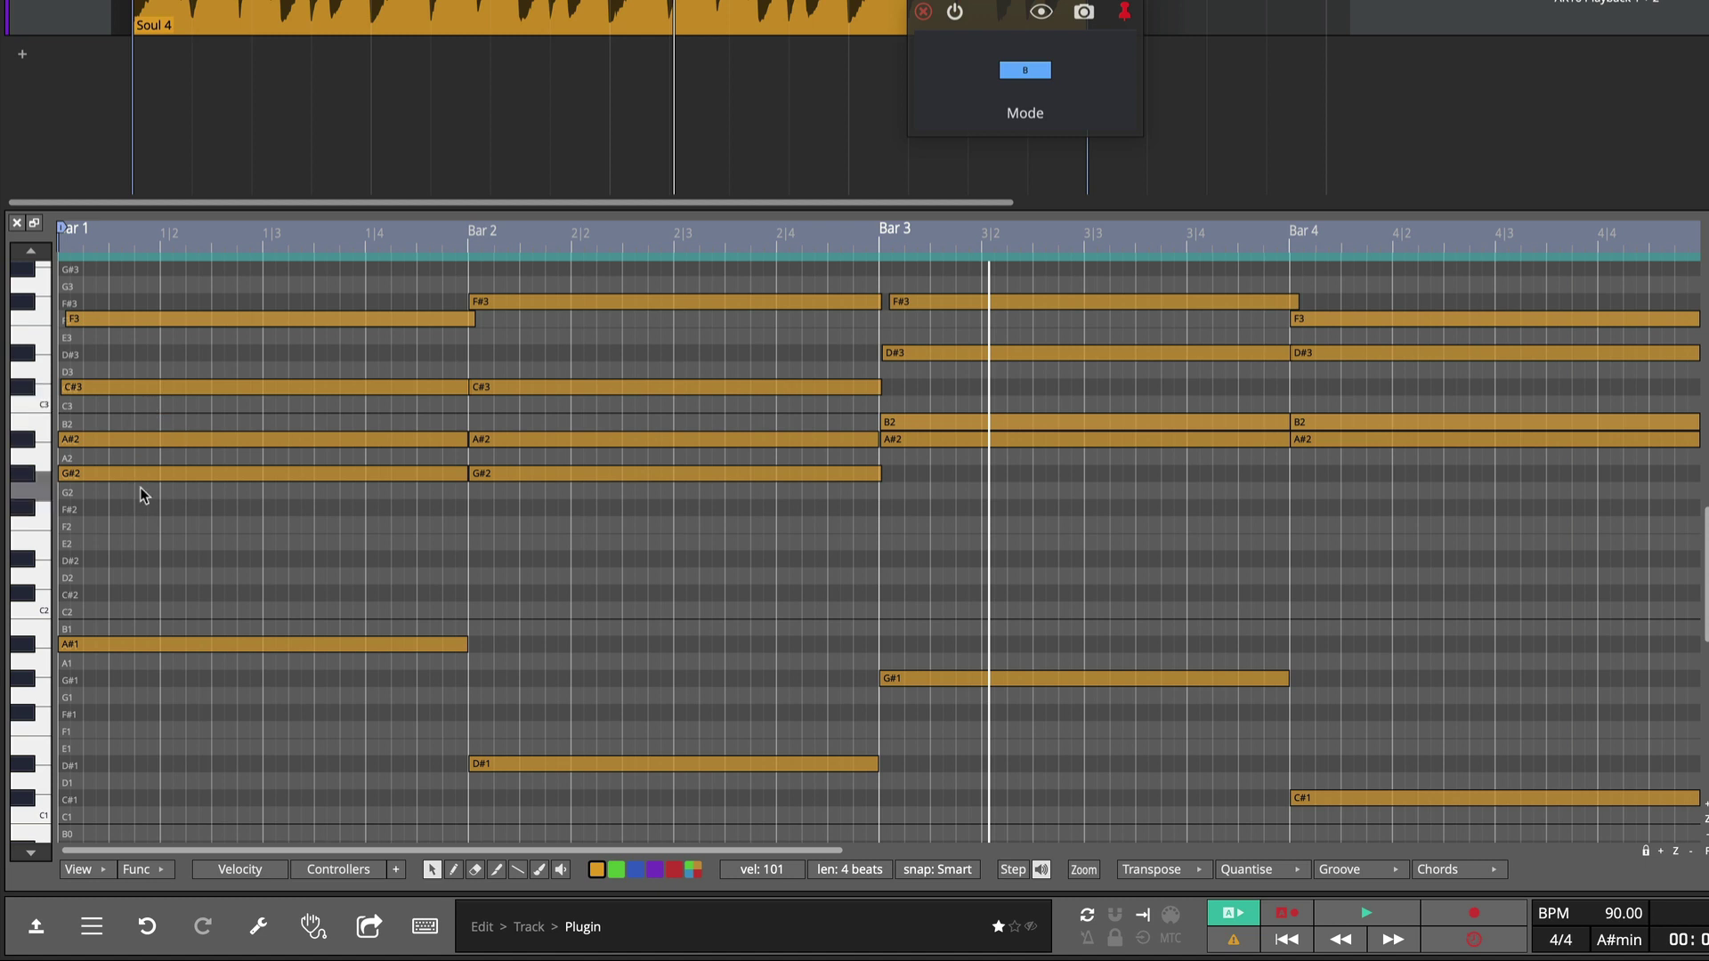
{"action": "left_click_drag", "start_coordinate": [143, 477], "coordinate": [166, 317]}
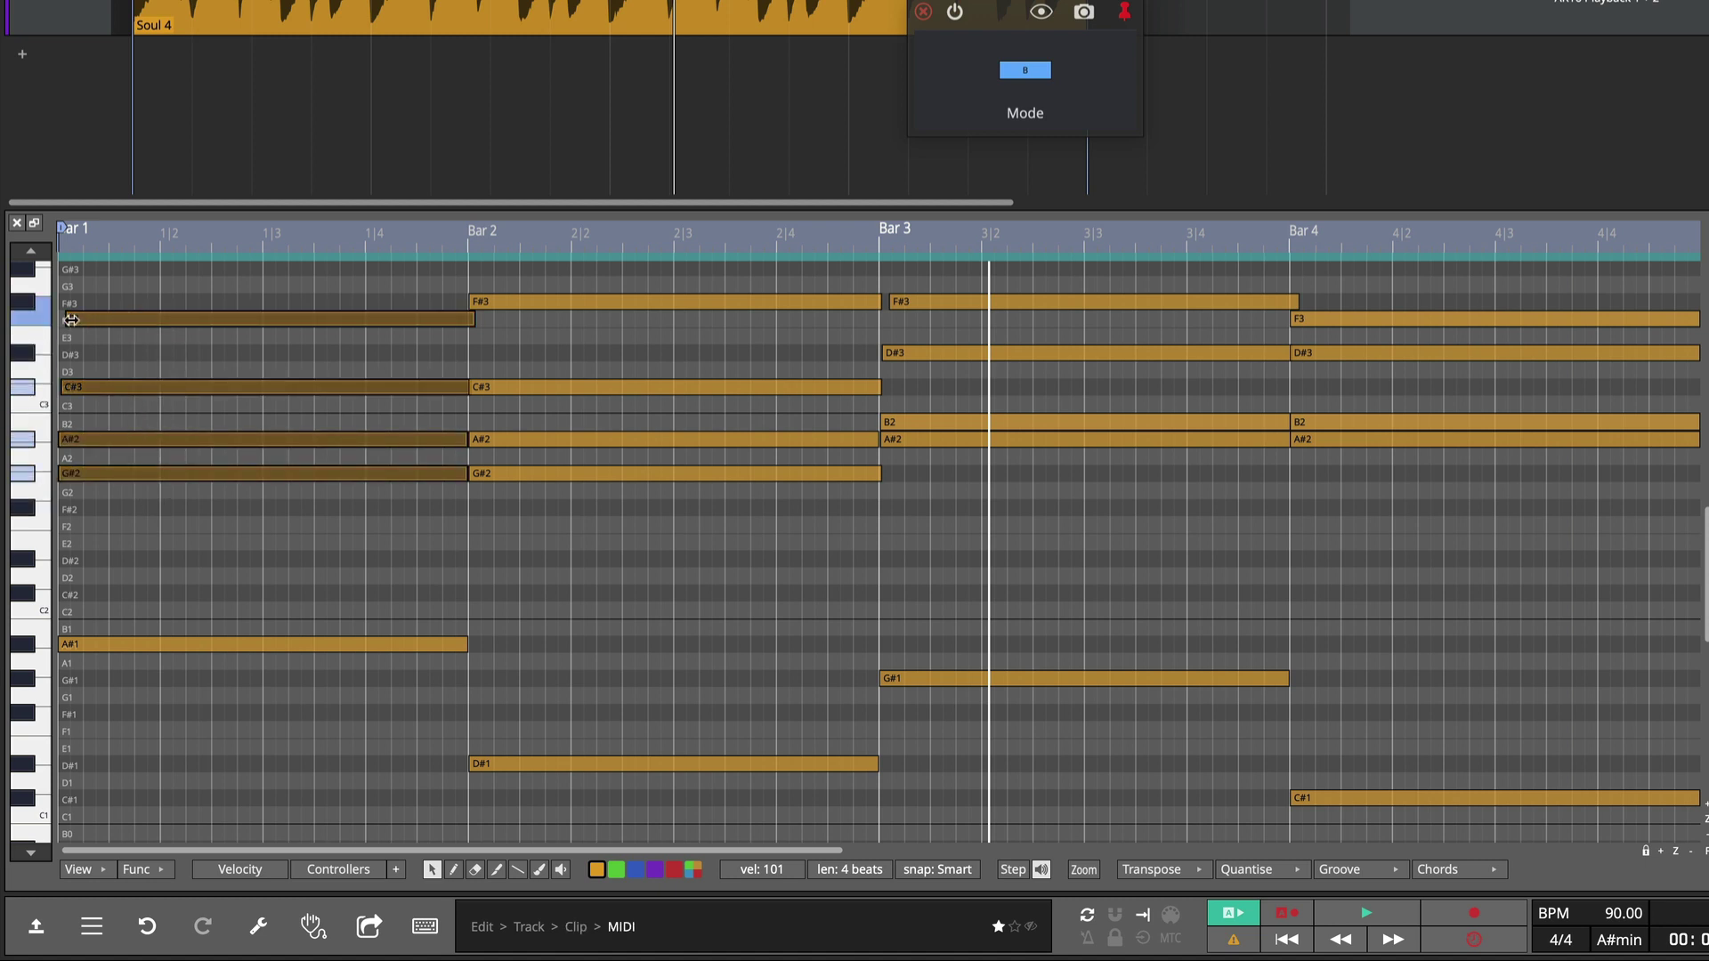
Step: Delay the upper bar 1 chord notes' starts to strum it, then listen
{"action": "mouse_move", "coordinate": [73, 321]}
{"action": "left_mouse_down"}
{"action": "mouse_move", "coordinate": [140, 322]}
{"action": "mouse_move", "coordinate": [66, 336]}
{"action": "mouse_move", "coordinate": [90, 338]}
{"action": "left_mouse_up"}
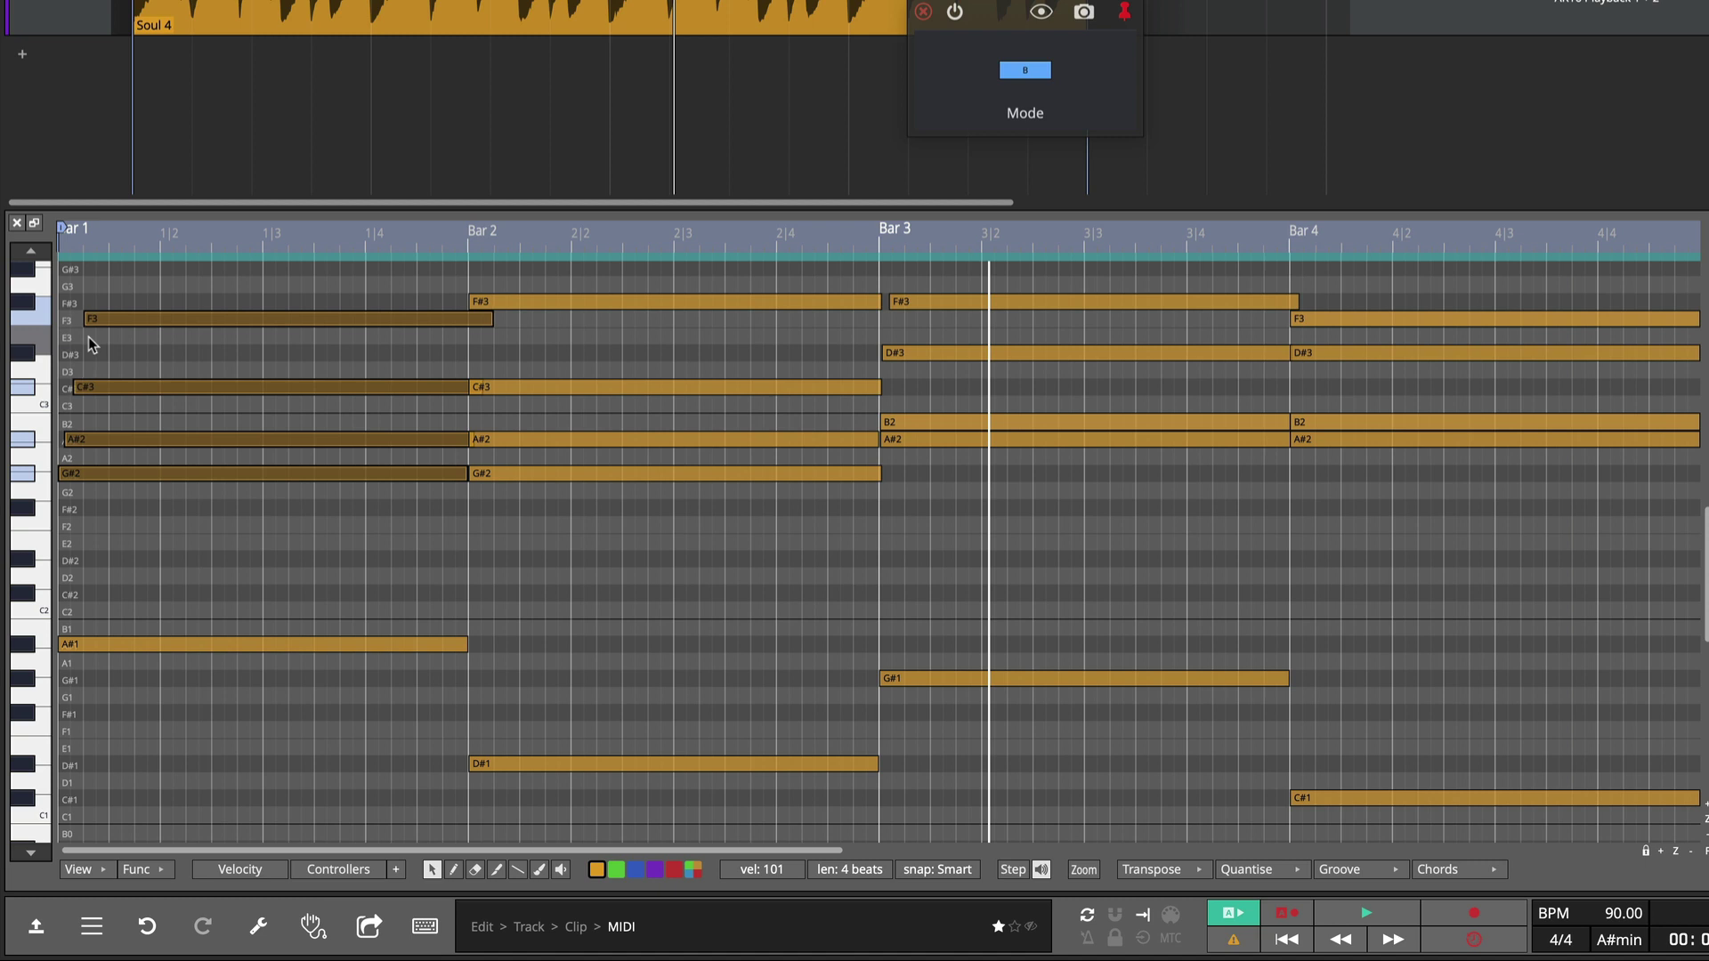
{"action": "key", "text": "space"}
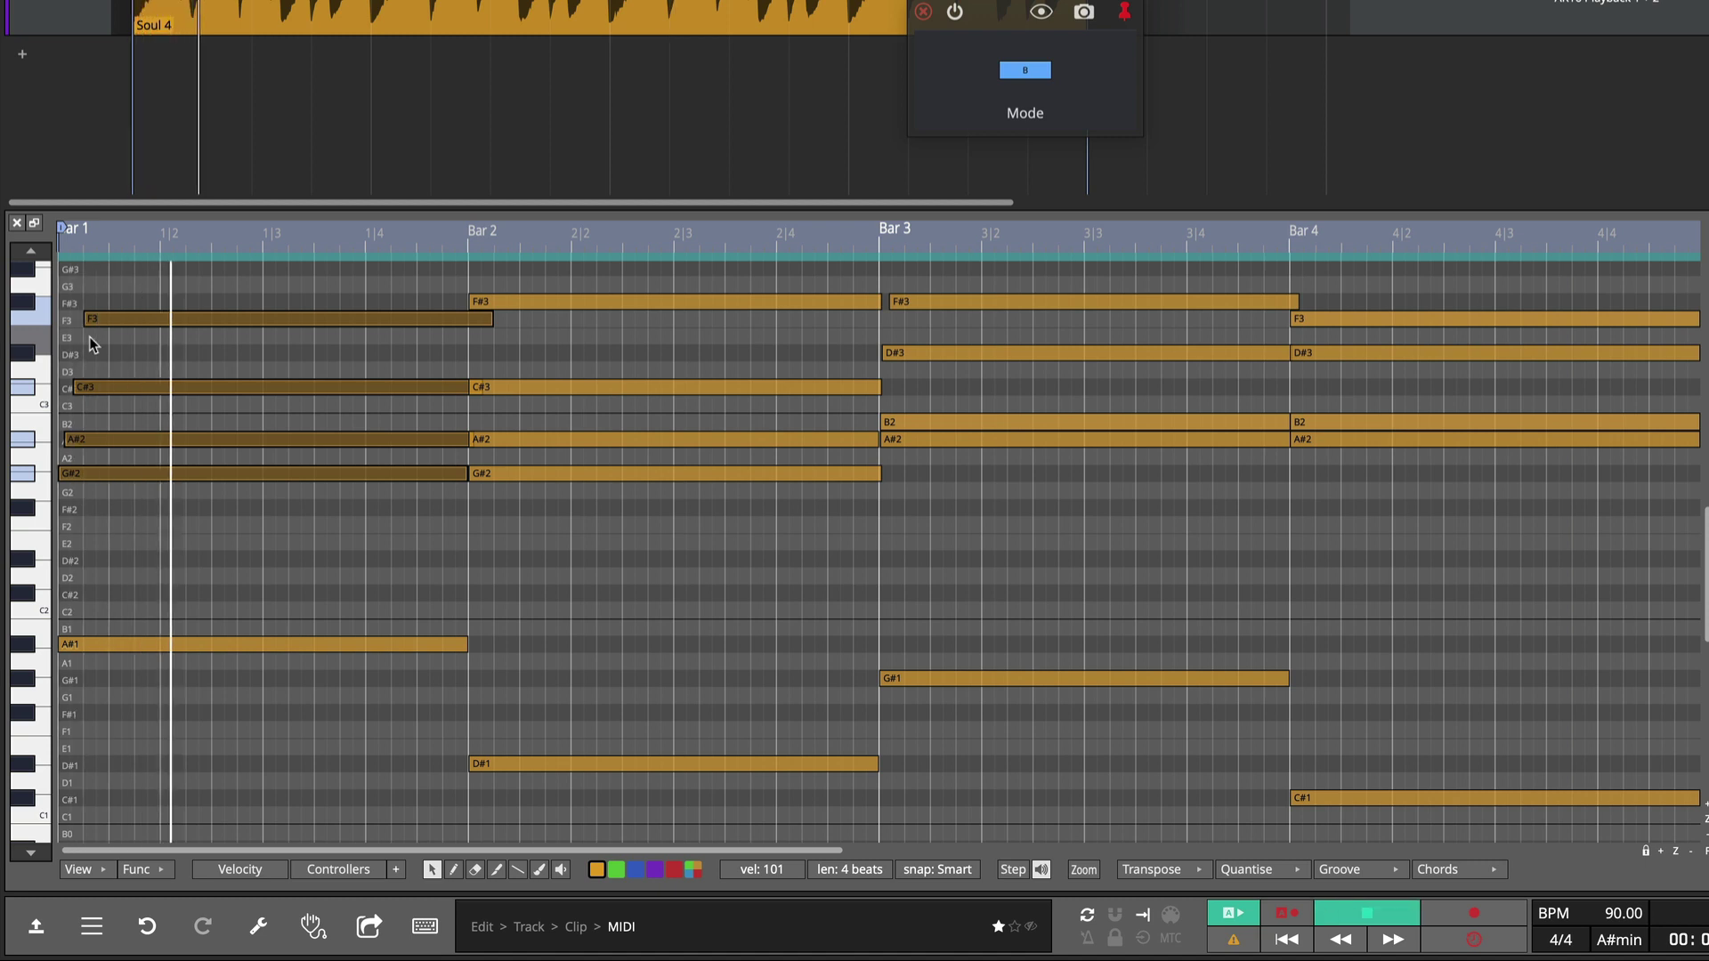
{"action": "key", "text": "space"}
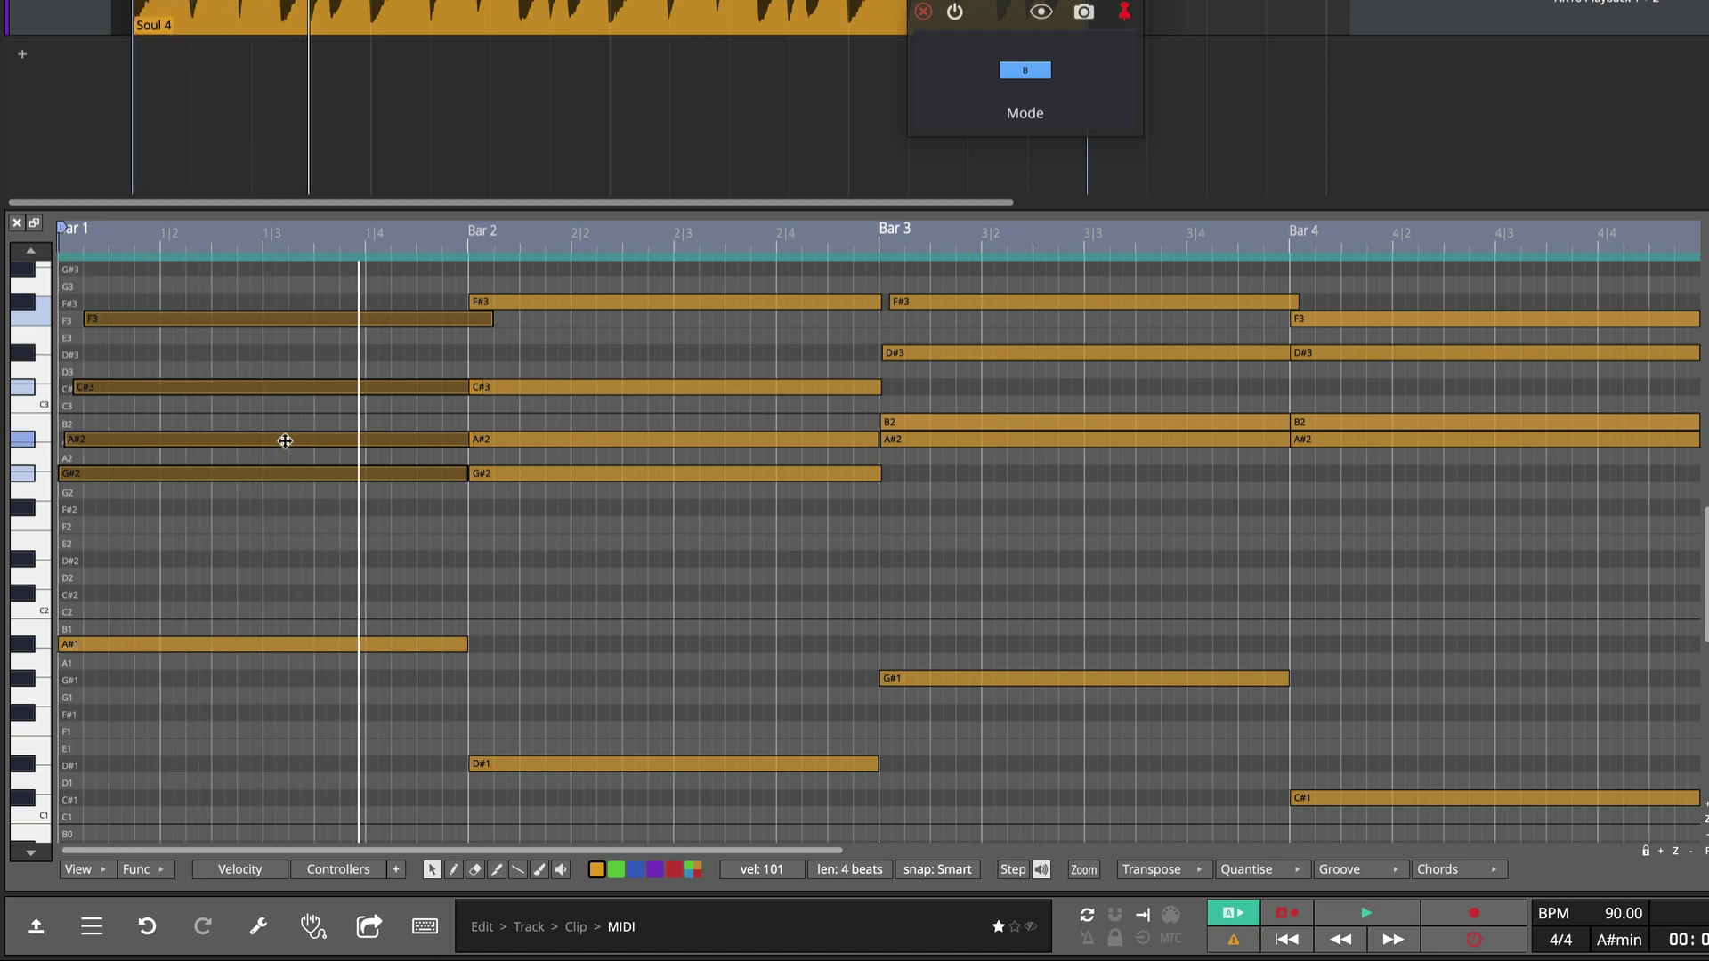
Step: Strum the bar 2 chord by offsetting its upper notes, nudging it slightly earlier
{"action": "left_click_drag", "start_coordinate": [529, 496], "coordinate": [581, 282]}
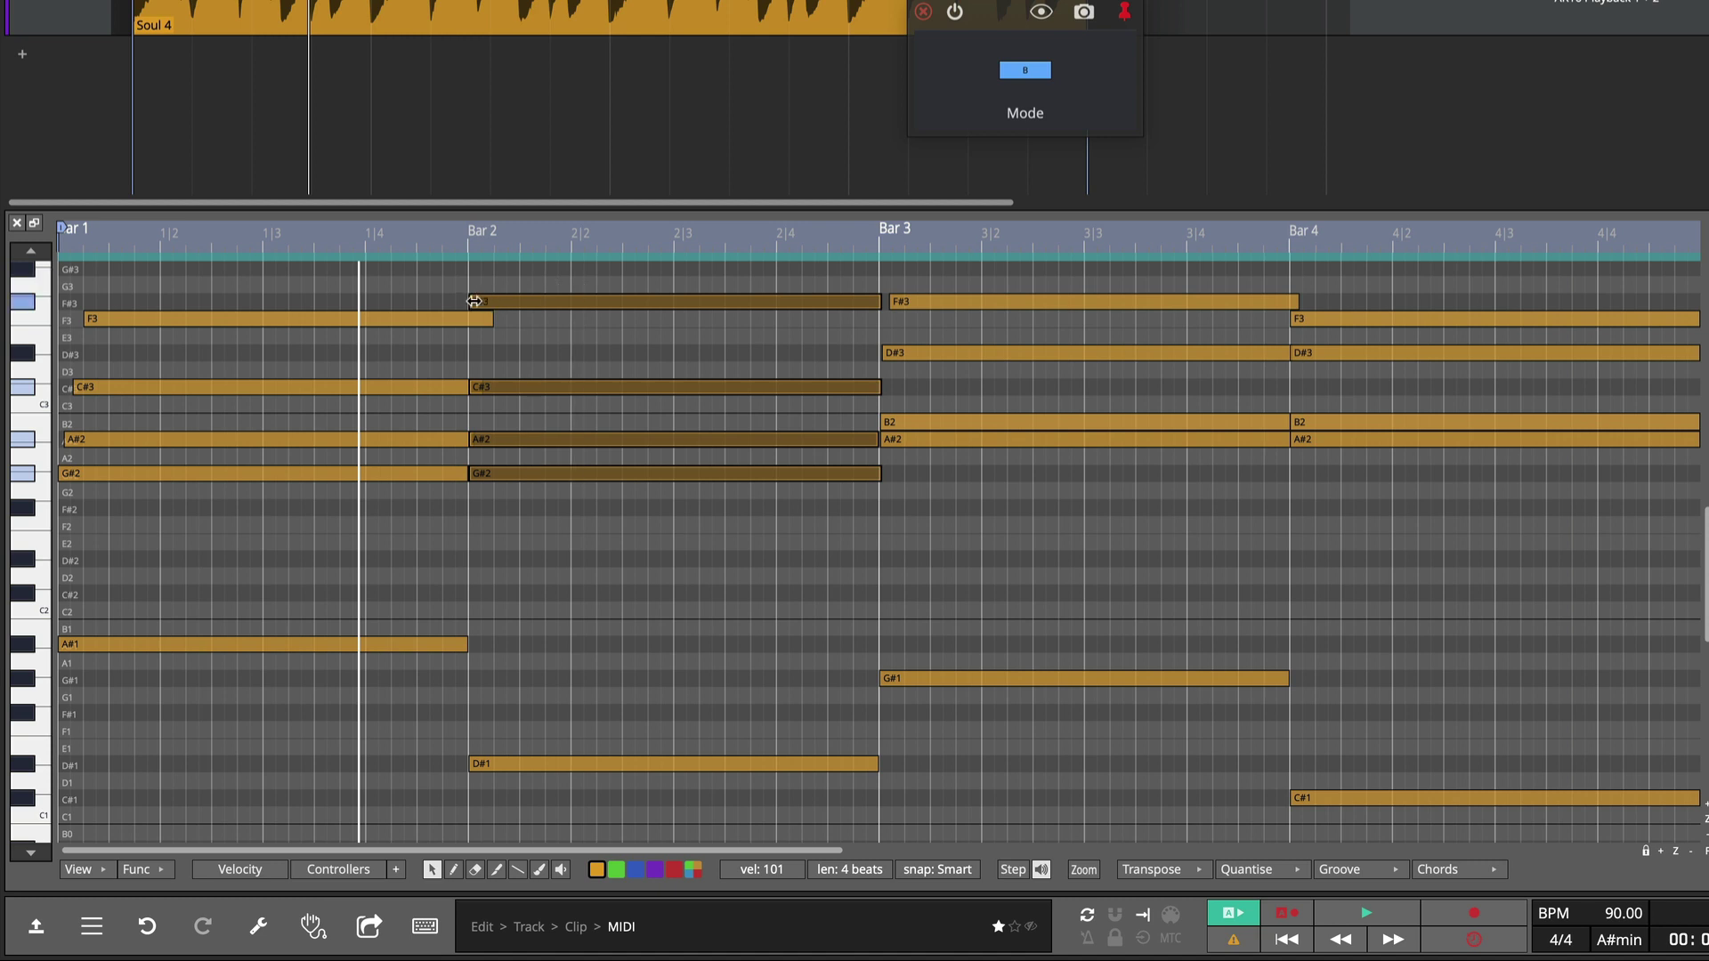
{"action": "left_click_drag", "start_coordinate": [472, 300], "coordinate": [509, 306]}
{"action": "key", "text": "Left"}
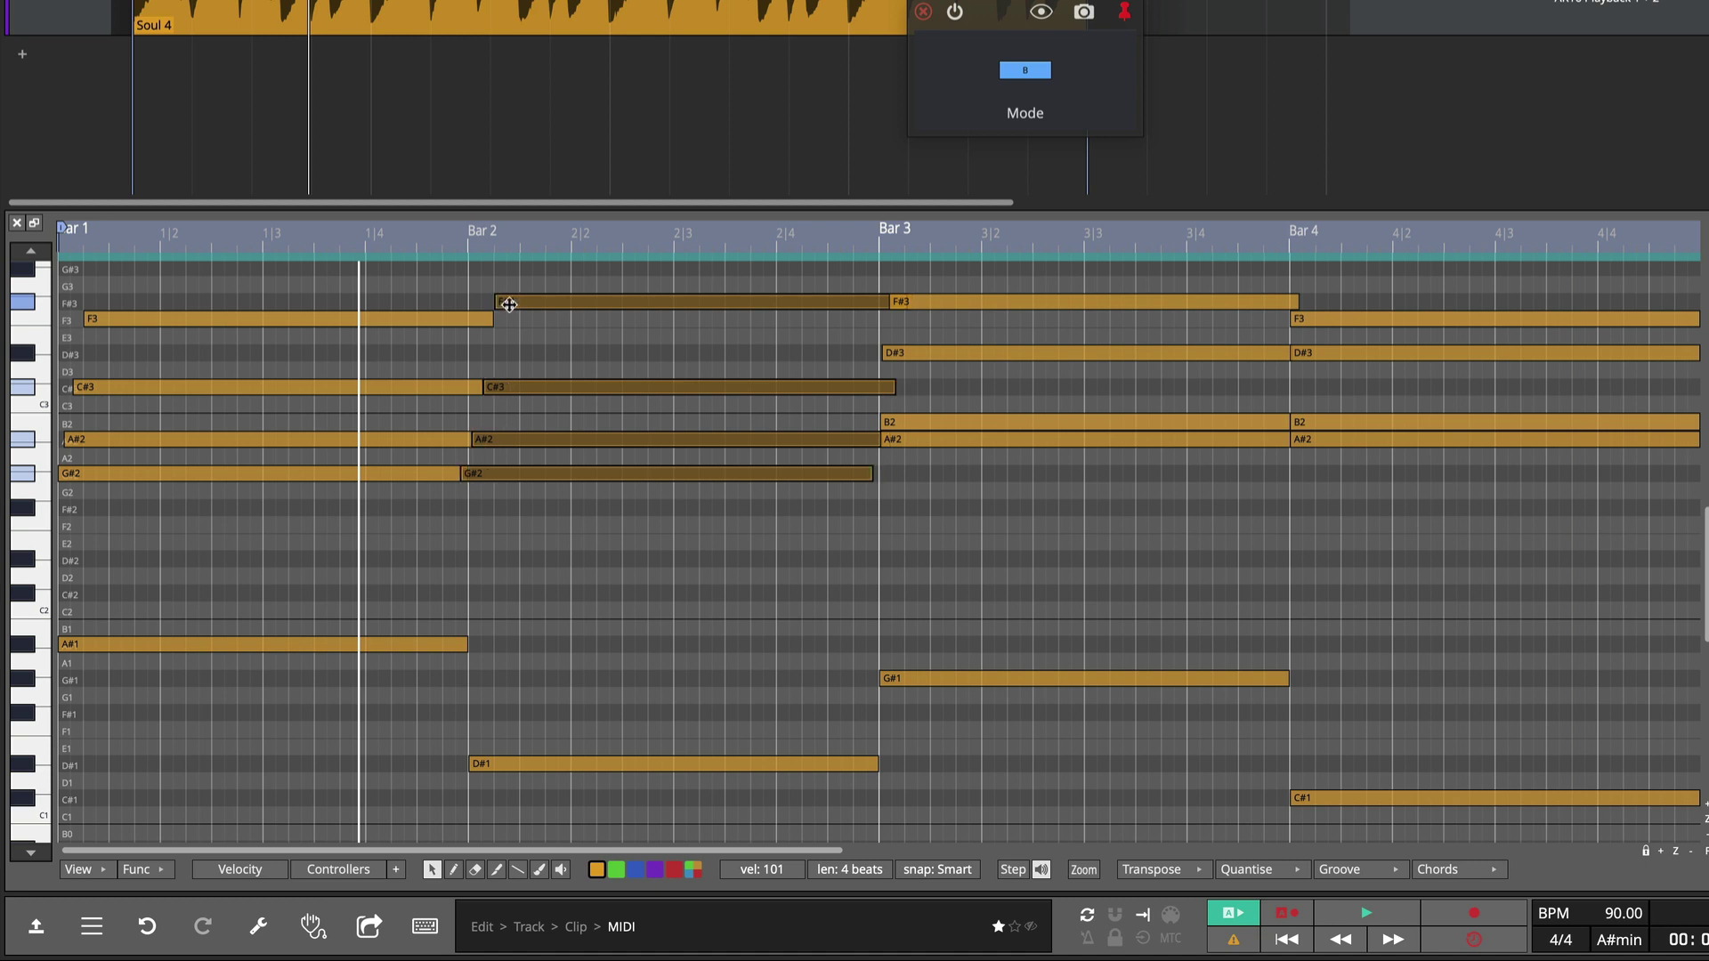
{"action": "key", "text": "space"}
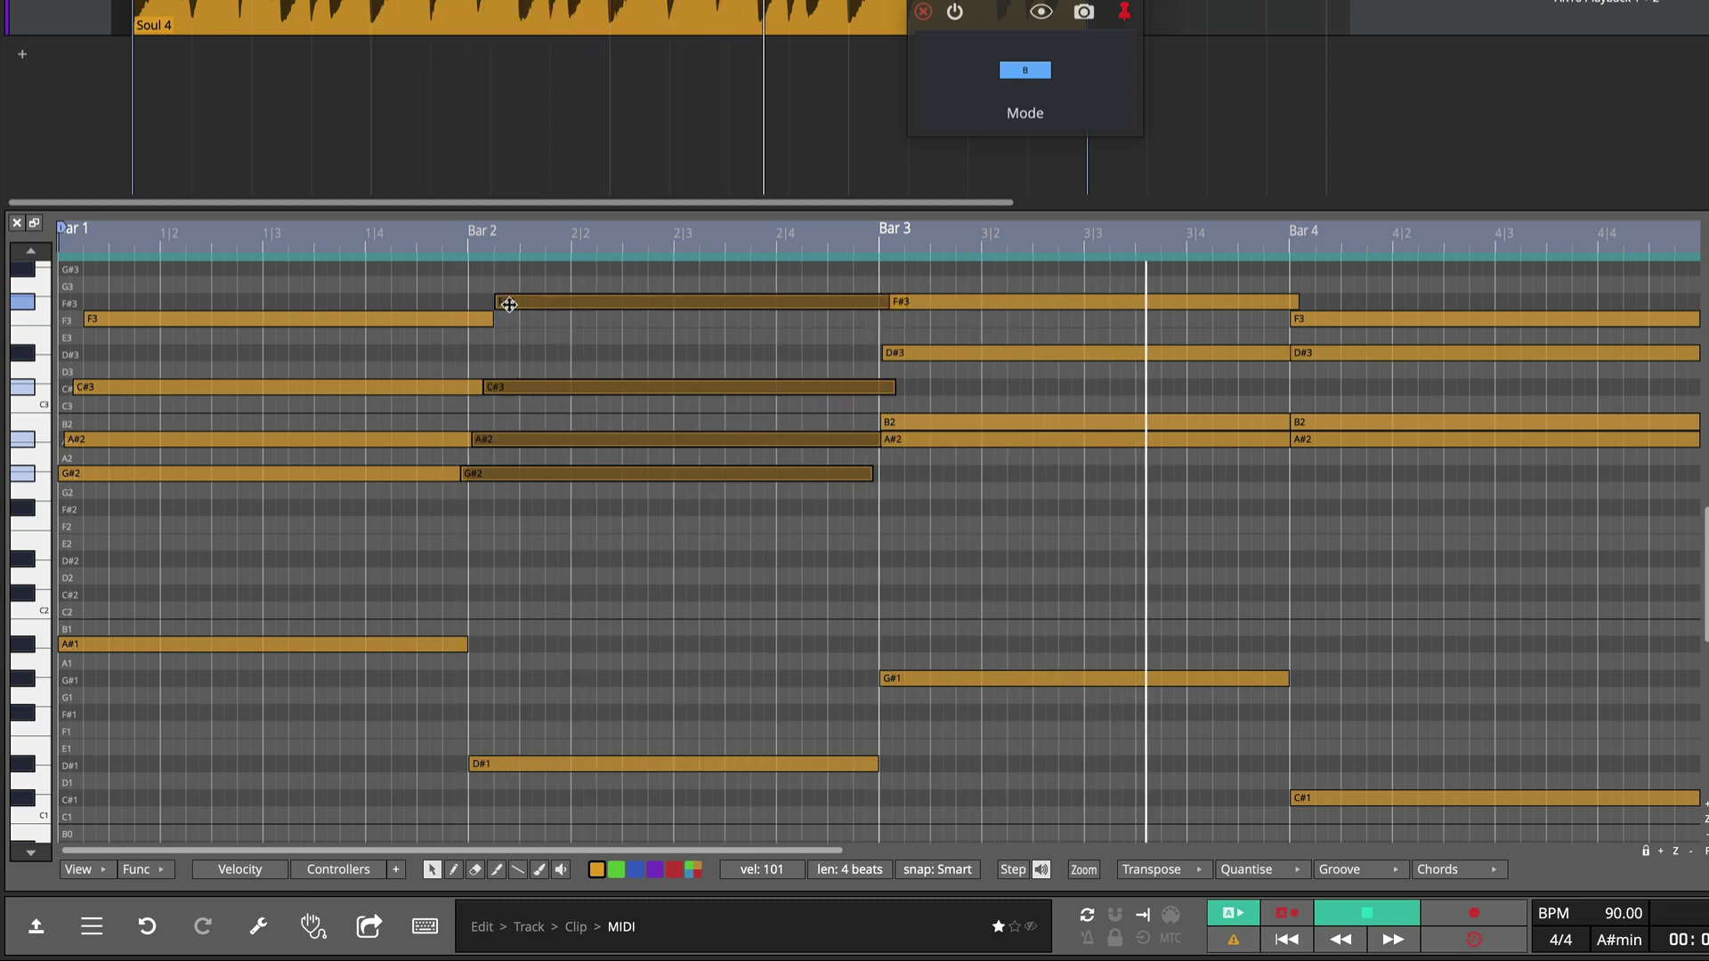
{"action": "key", "text": "space"}
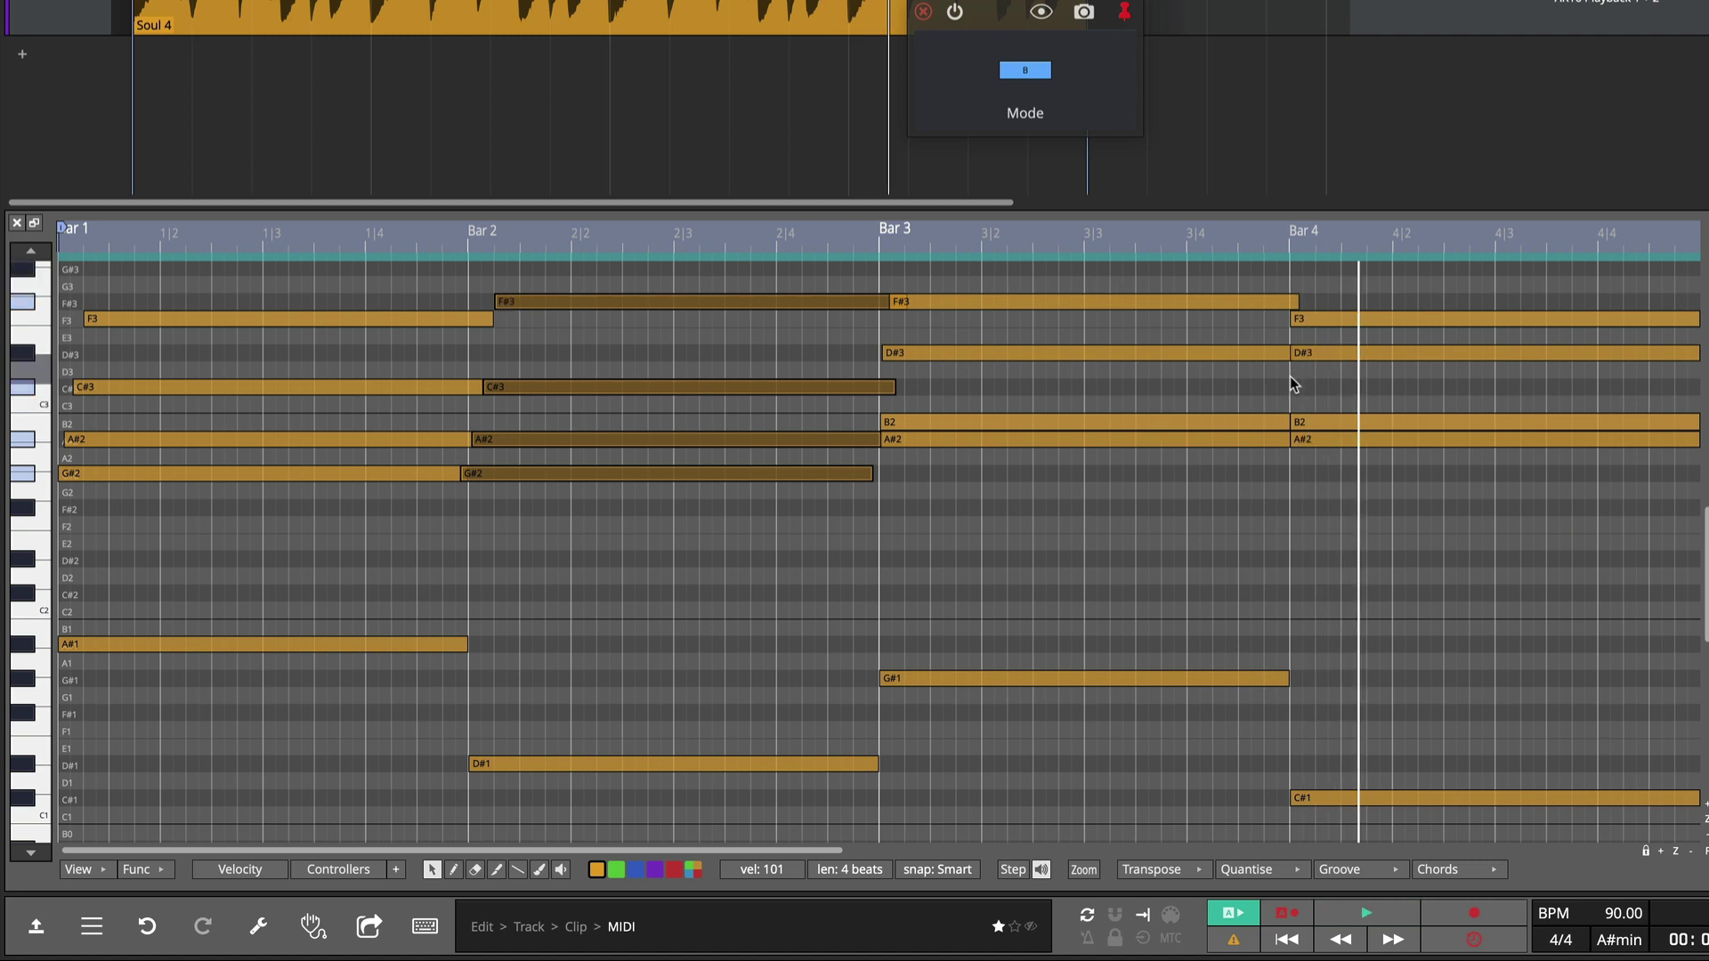
Step: Replay the strummed chords and clear the note selection
{"action": "key", "text": "space"}
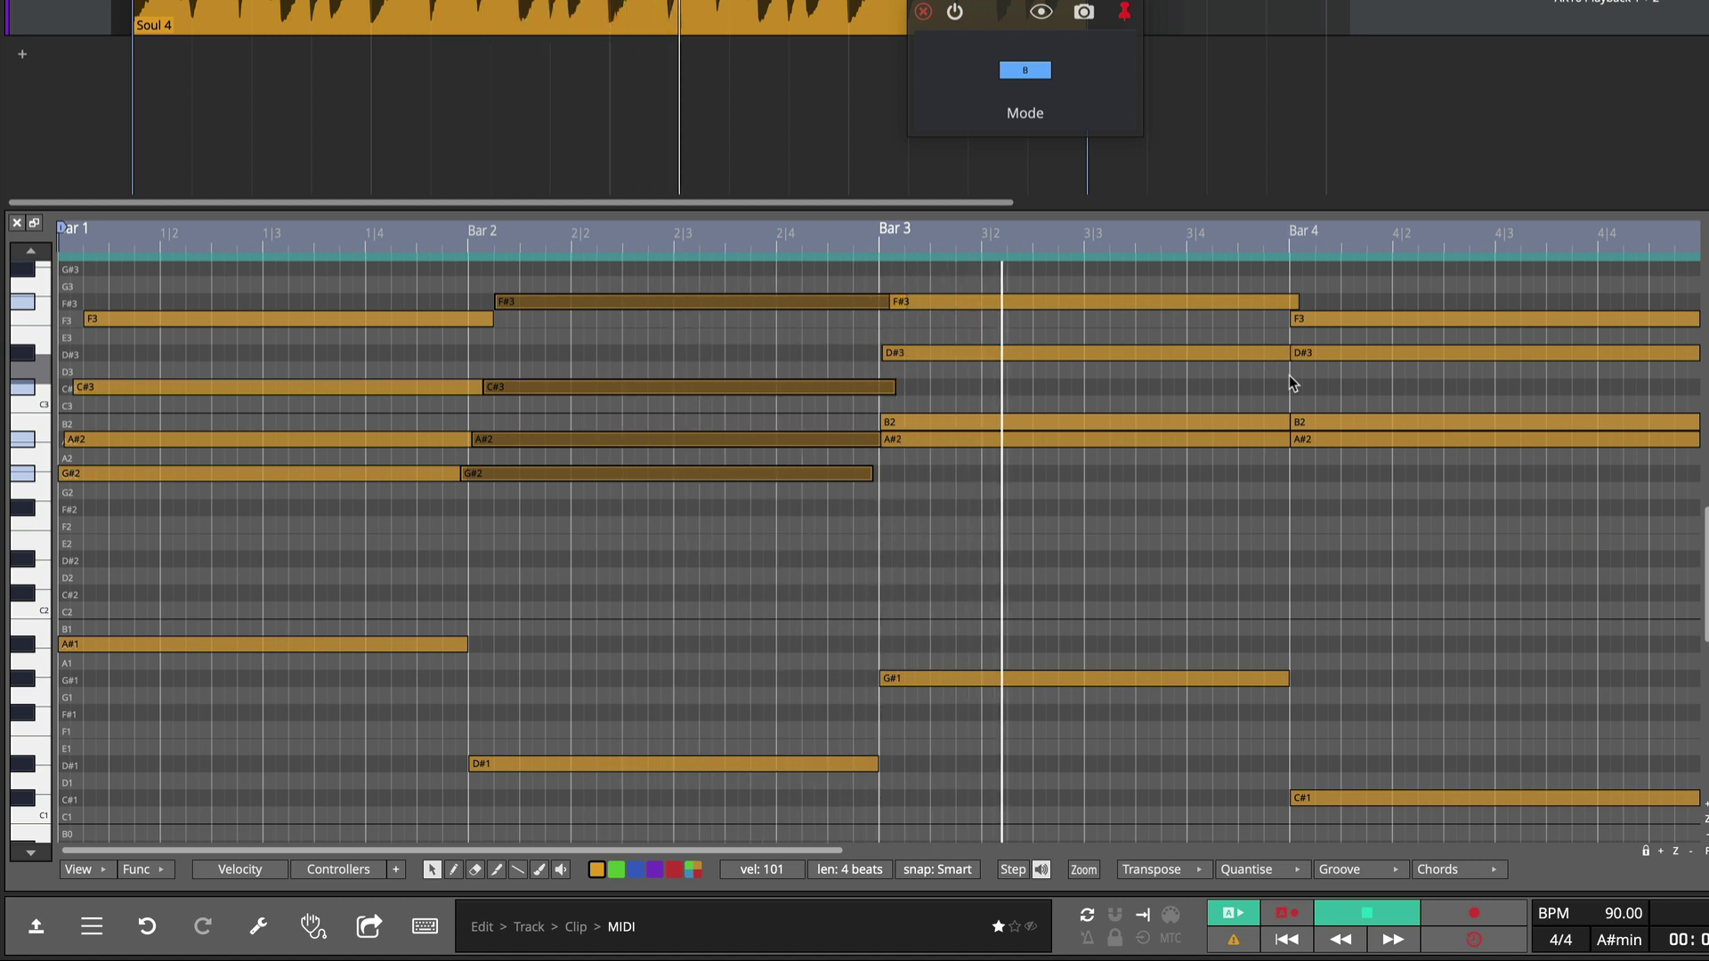
{"action": "key", "text": "space"}
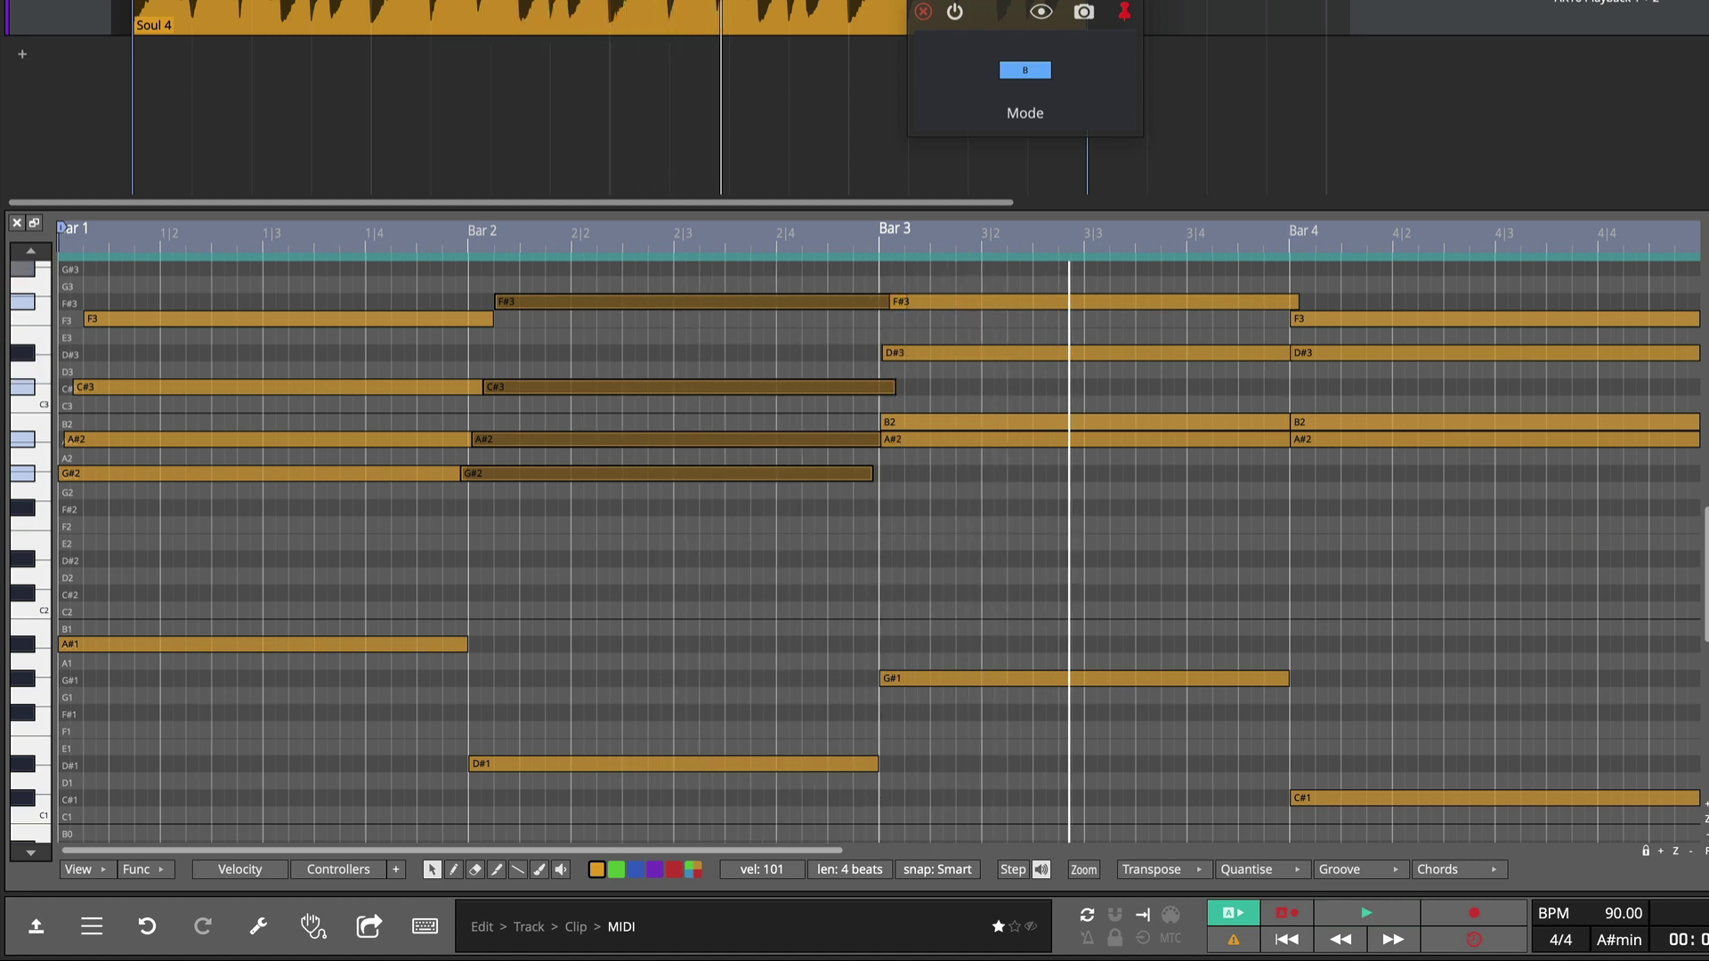
{"action": "key", "text": "Escape"}
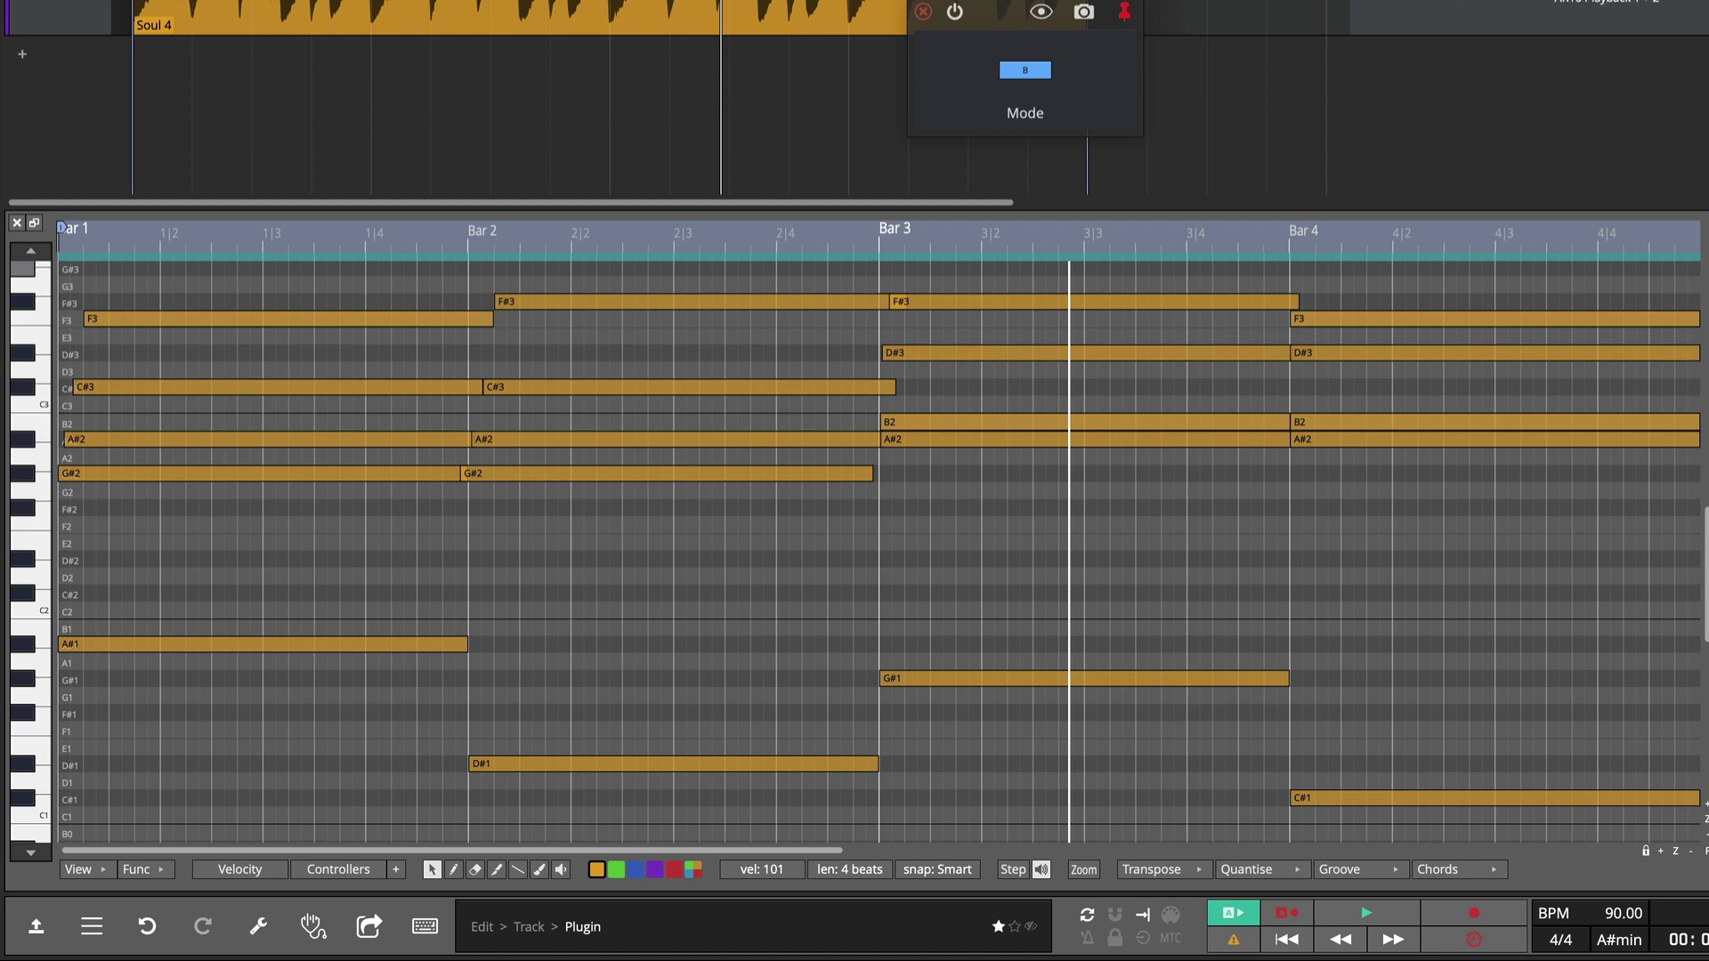
{"action": "key", "text": "space"}
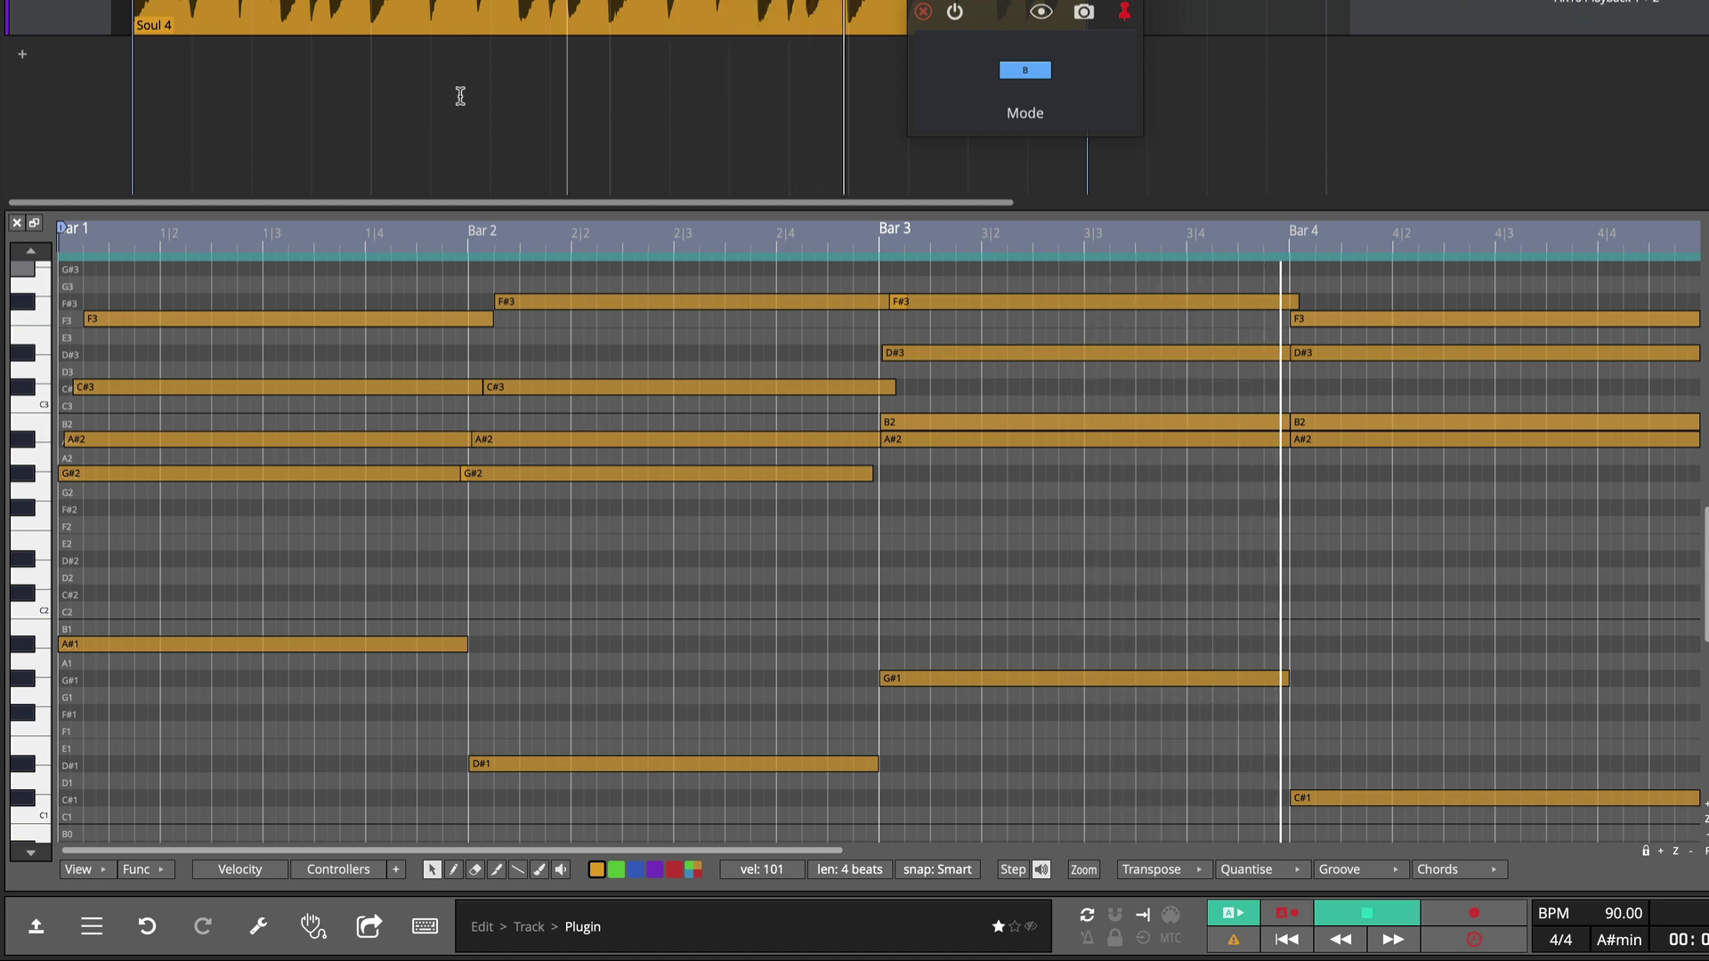
Step: Leave the piano roll, stop playback, and briefly inspect the Bass track's Rompler
{"action": "left_click", "coordinate": [16, 223]}
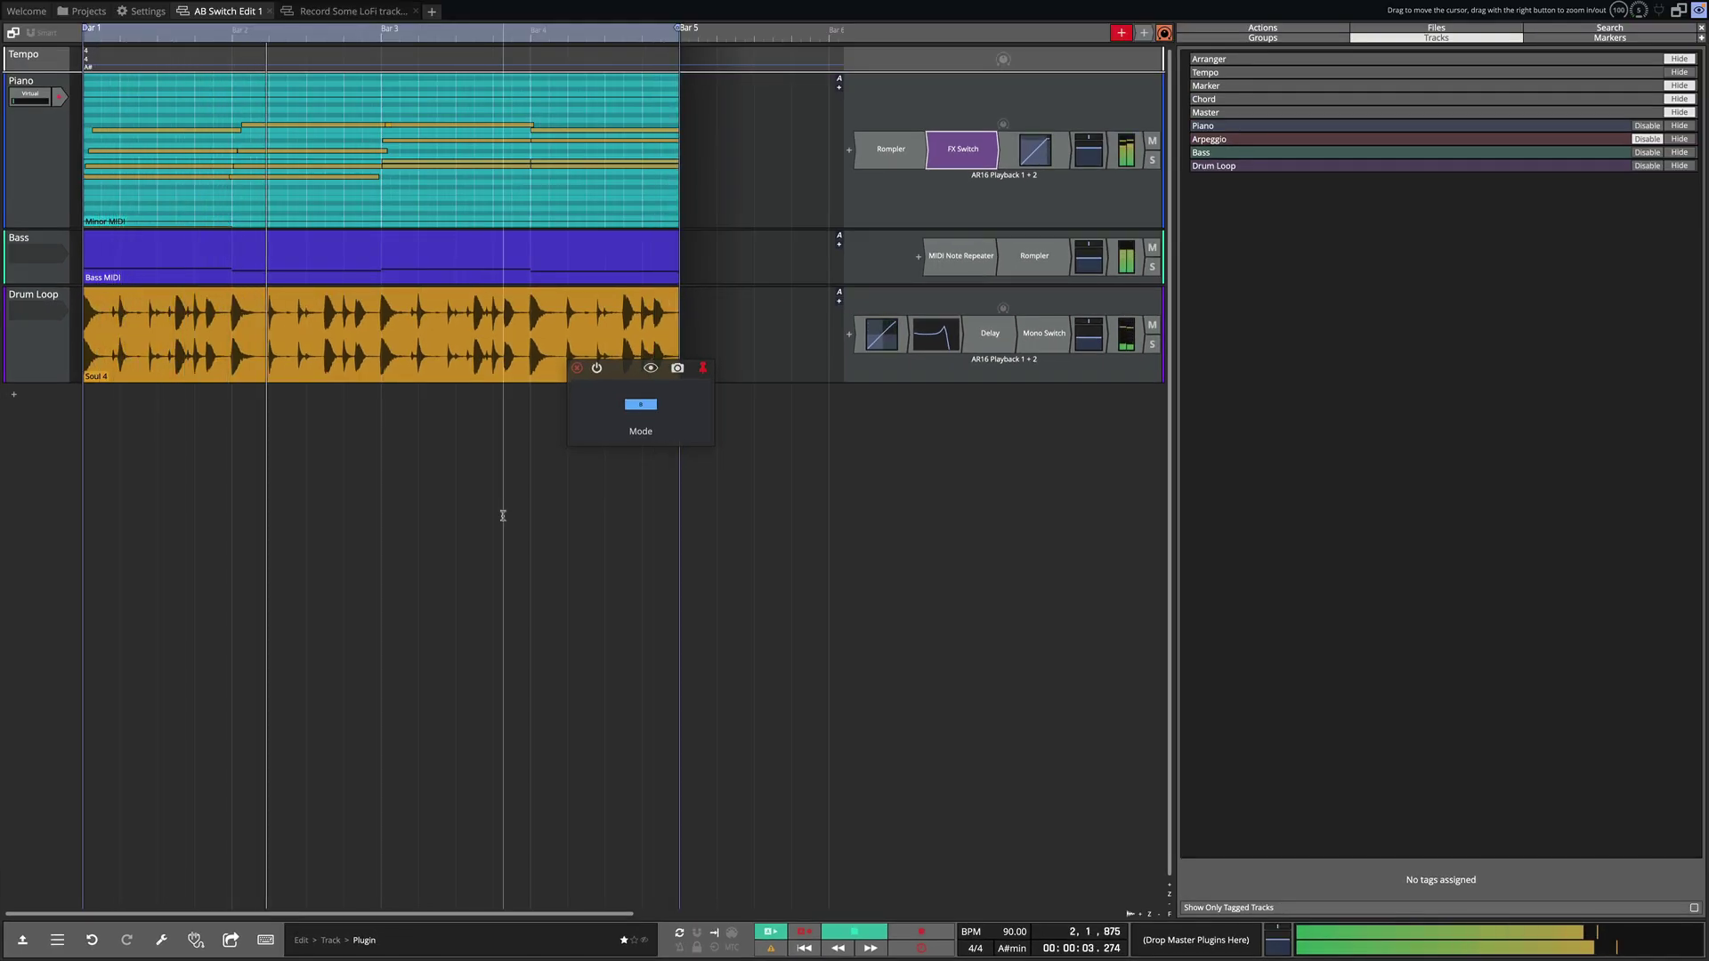
{"action": "key", "text": "space"}
{"action": "double_click", "coordinate": [1032, 263]}
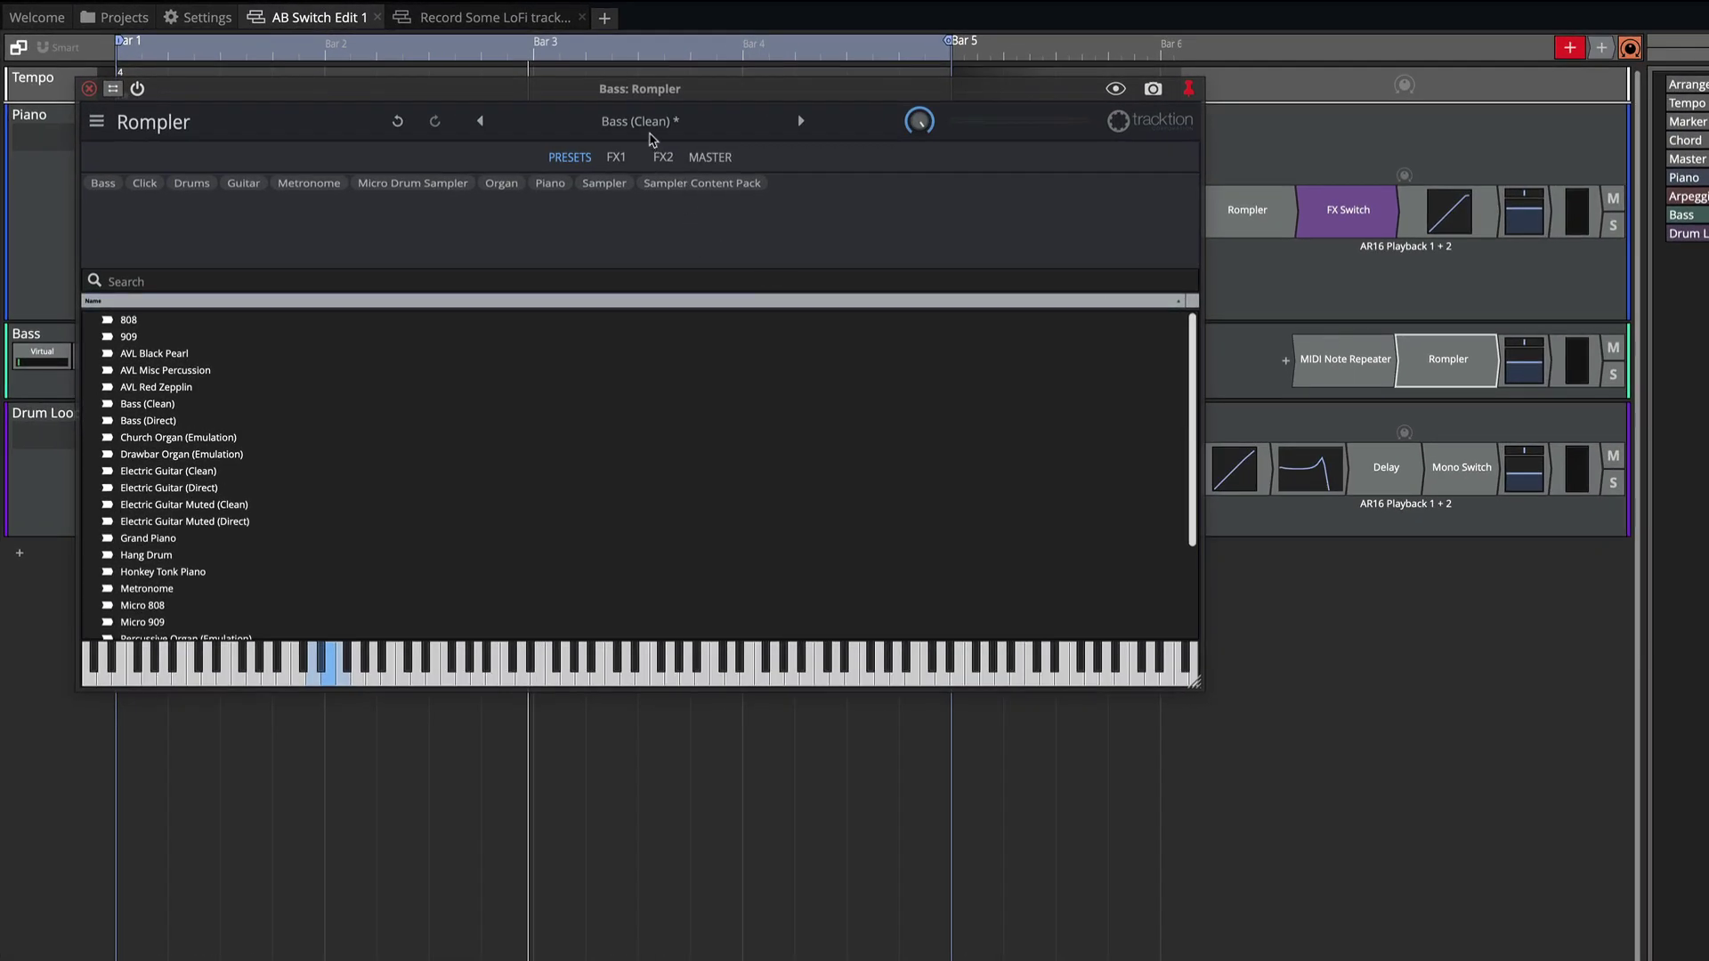
{"action": "left_click", "coordinate": [90, 88]}
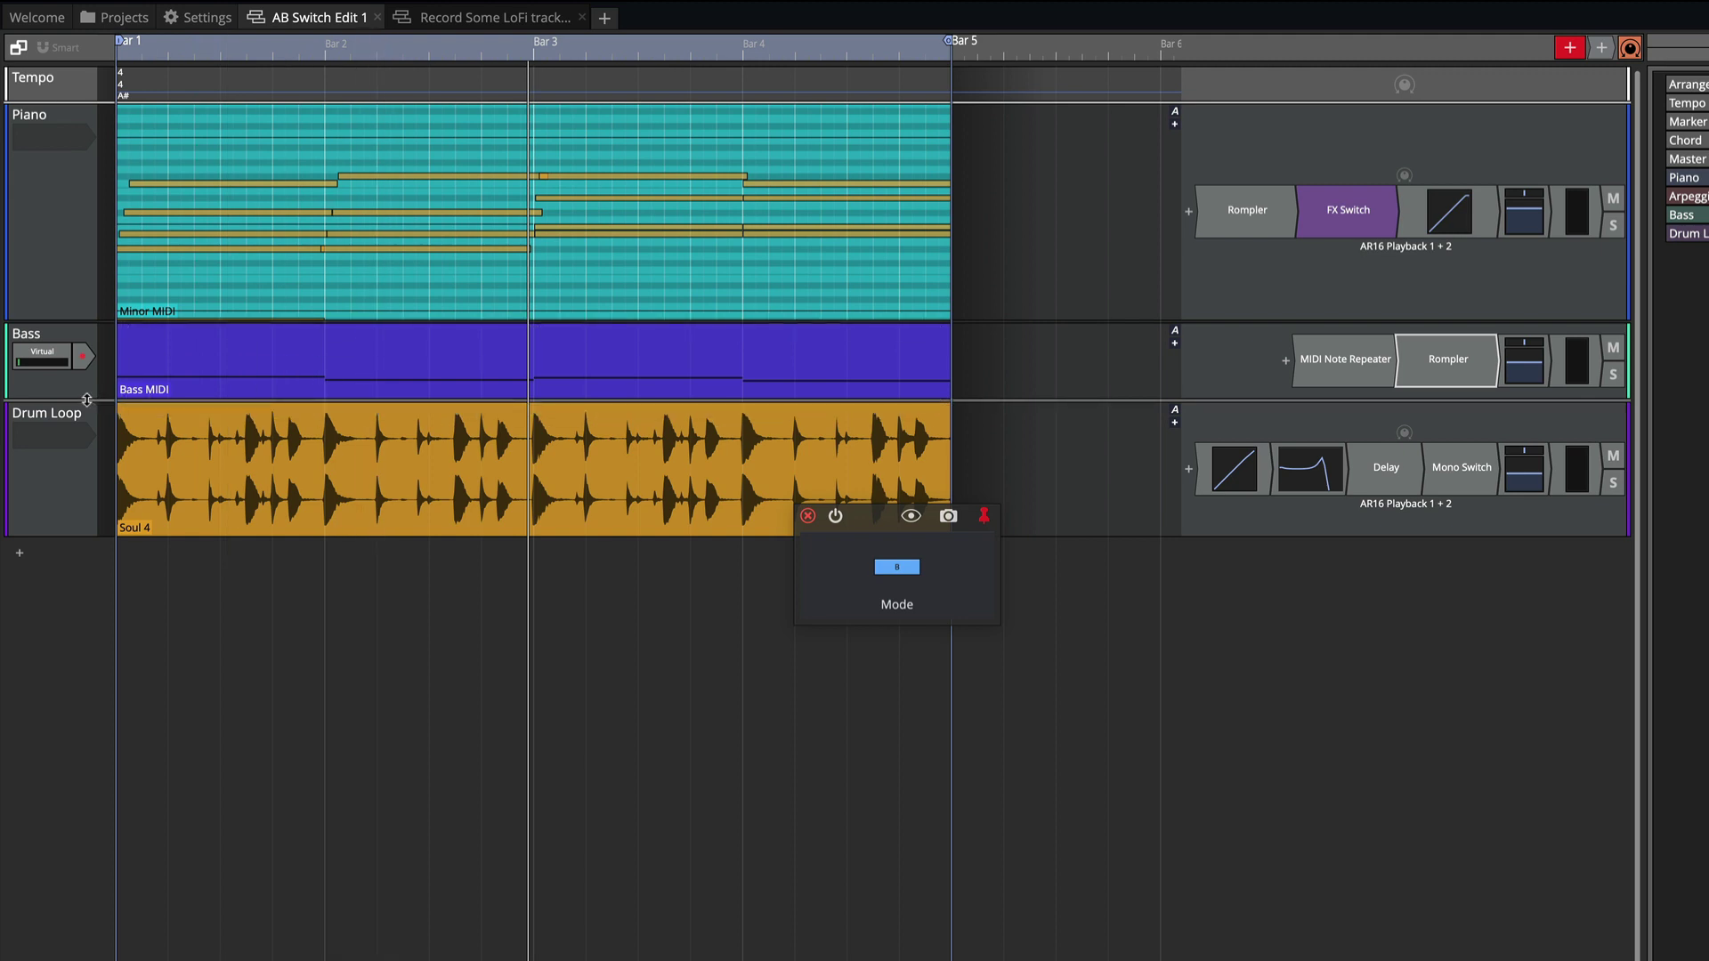
Step: Enlarge the Bass track and open its MIDI Note Repeater, closing the small Mode window
{"action": "left_click_drag", "start_coordinate": [87, 401], "coordinate": [86, 551]}
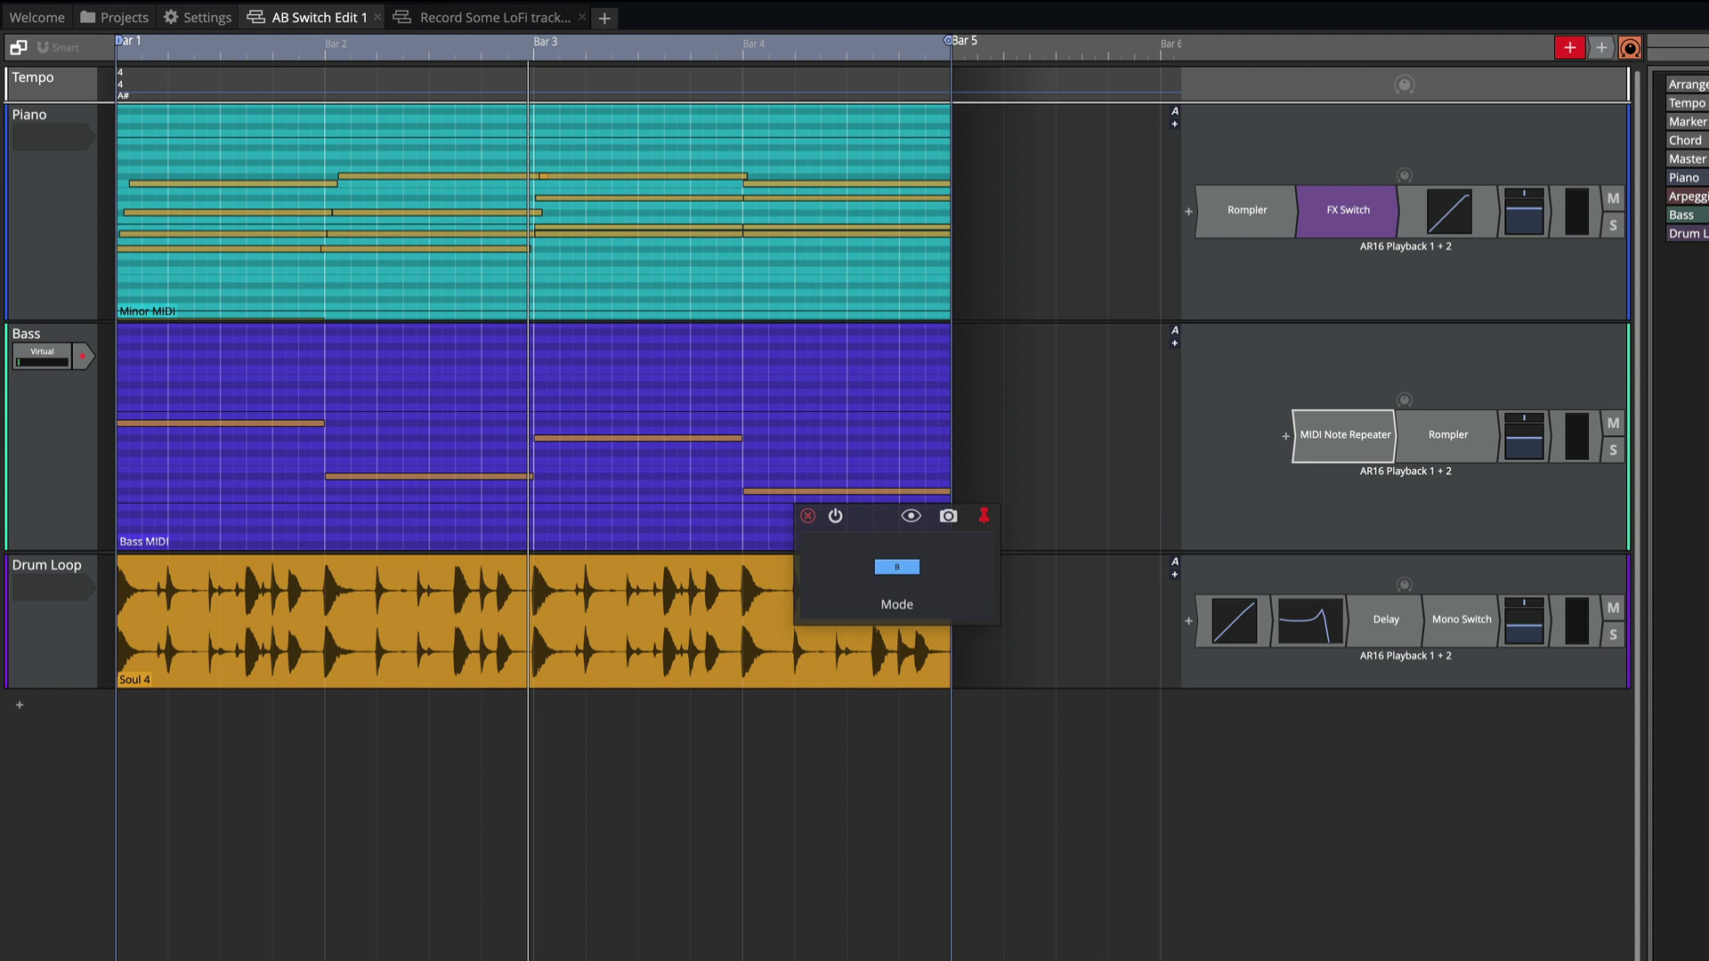
{"action": "left_click_drag", "start_coordinate": [968, 625], "coordinate": [882, 214]}
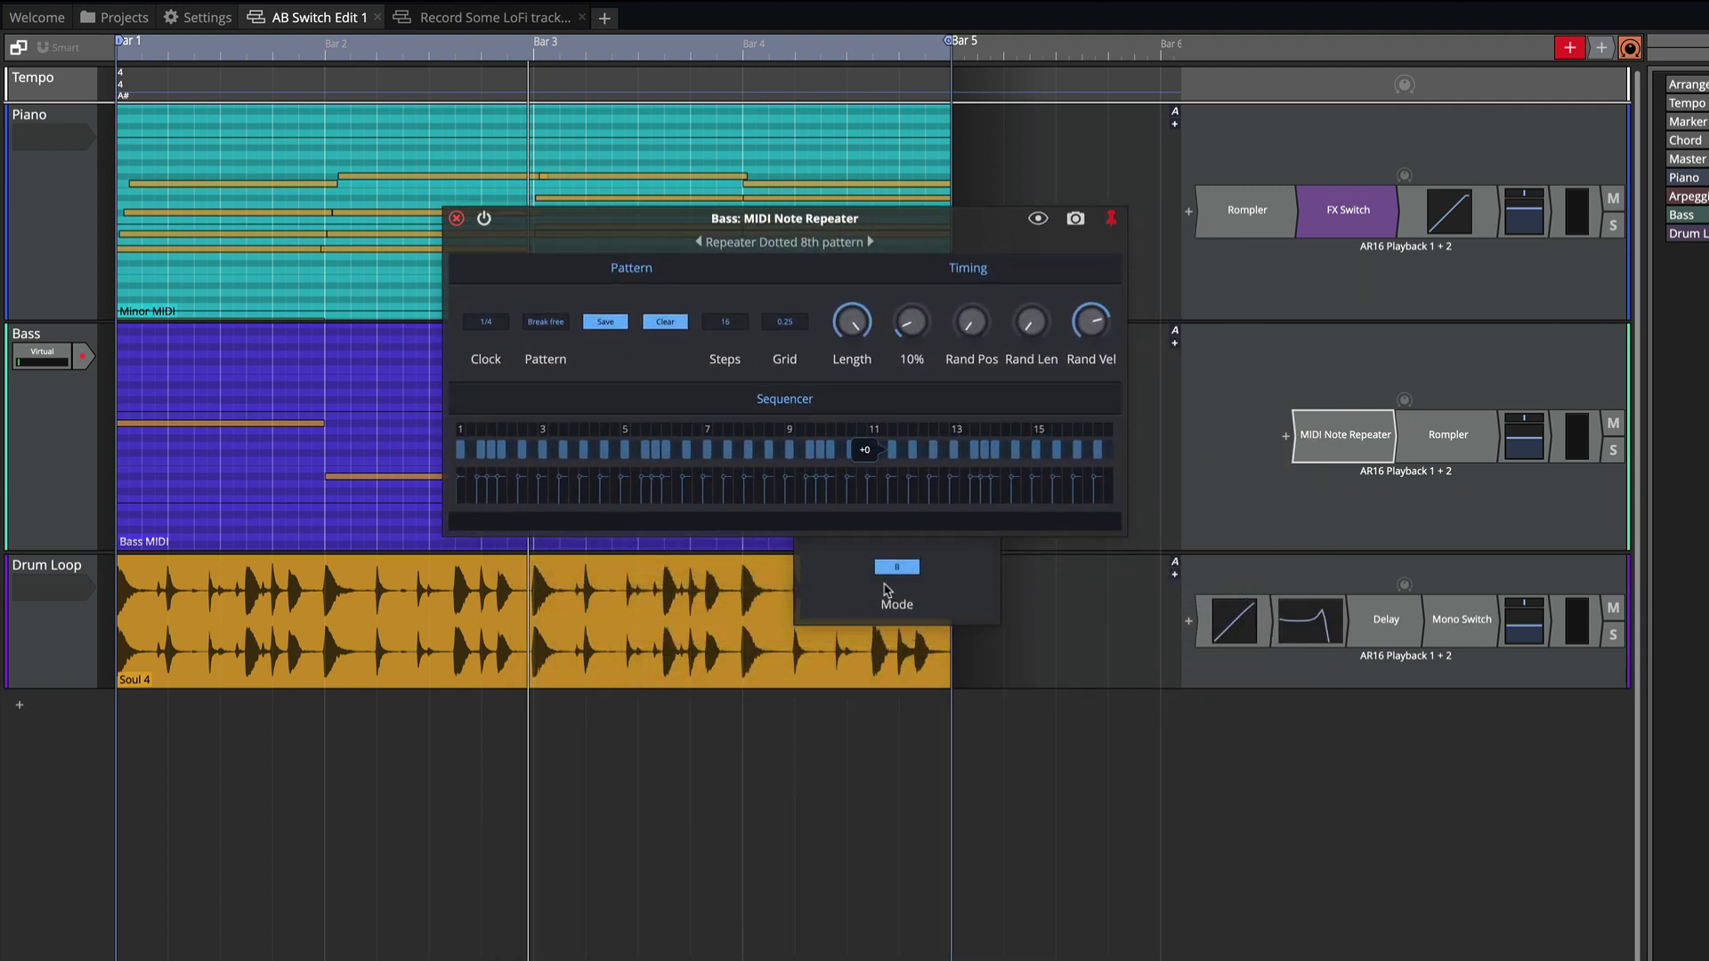
{"action": "left_click", "coordinate": [850, 588]}
{"action": "left_click", "coordinate": [807, 516]}
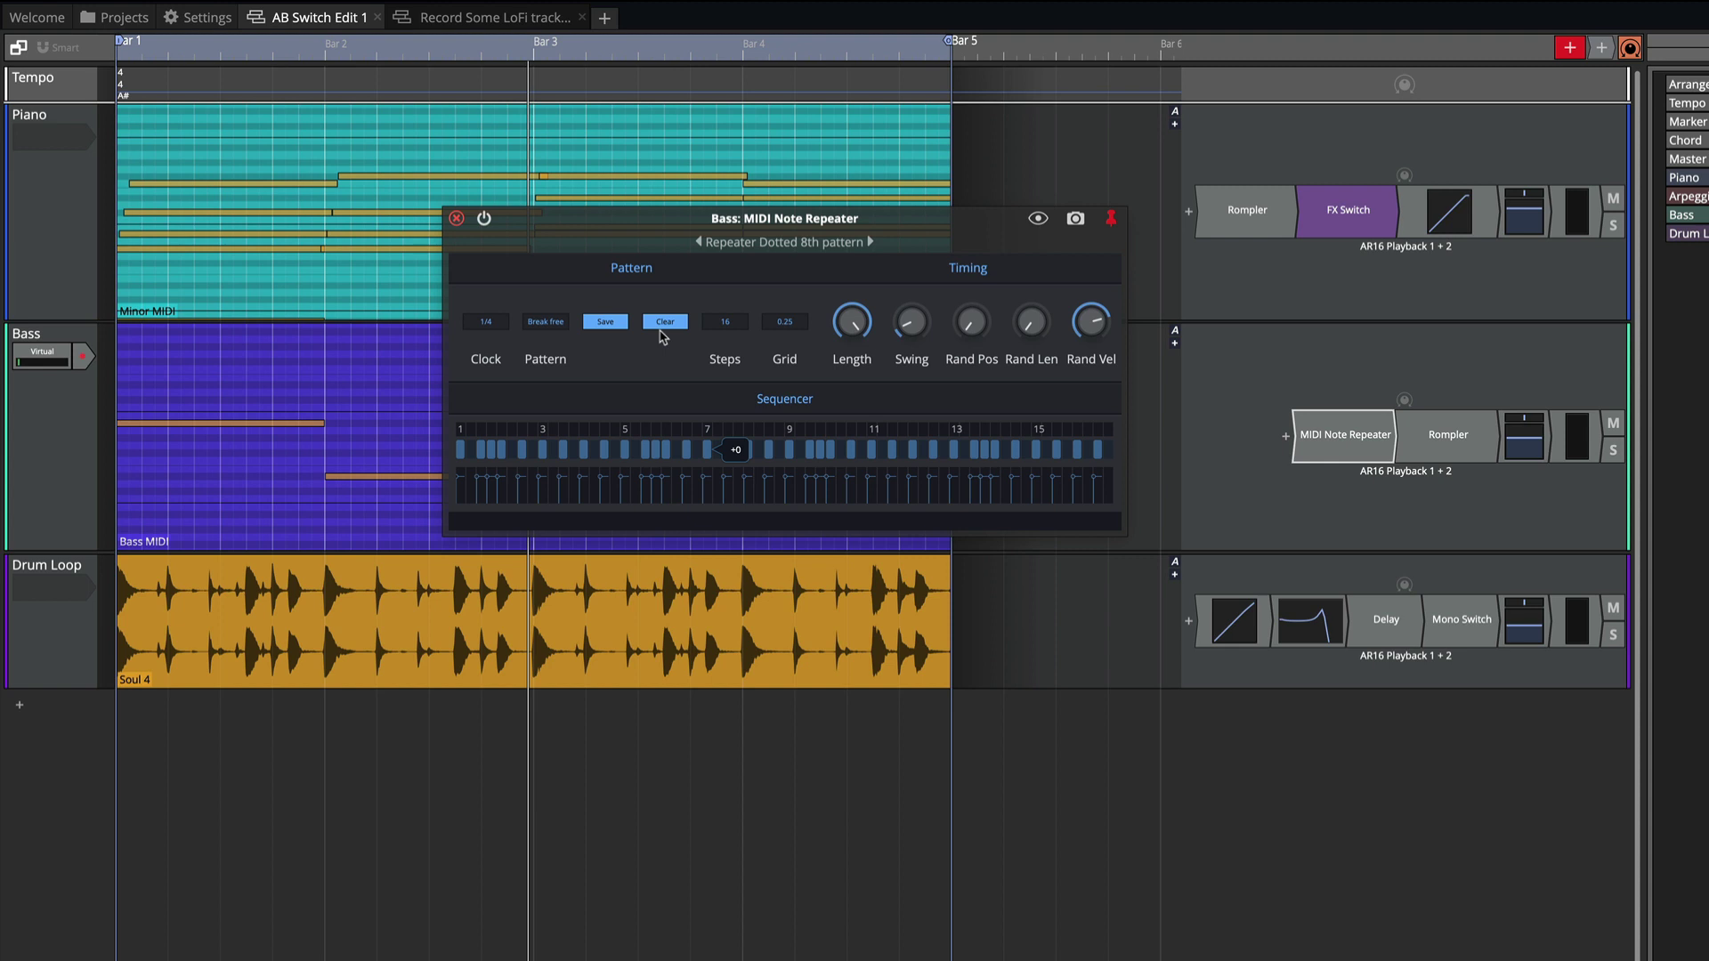
Step: Play the dotted-8th repeated bass notes, then close the Note Repeater window
{"action": "key", "text": "space"}
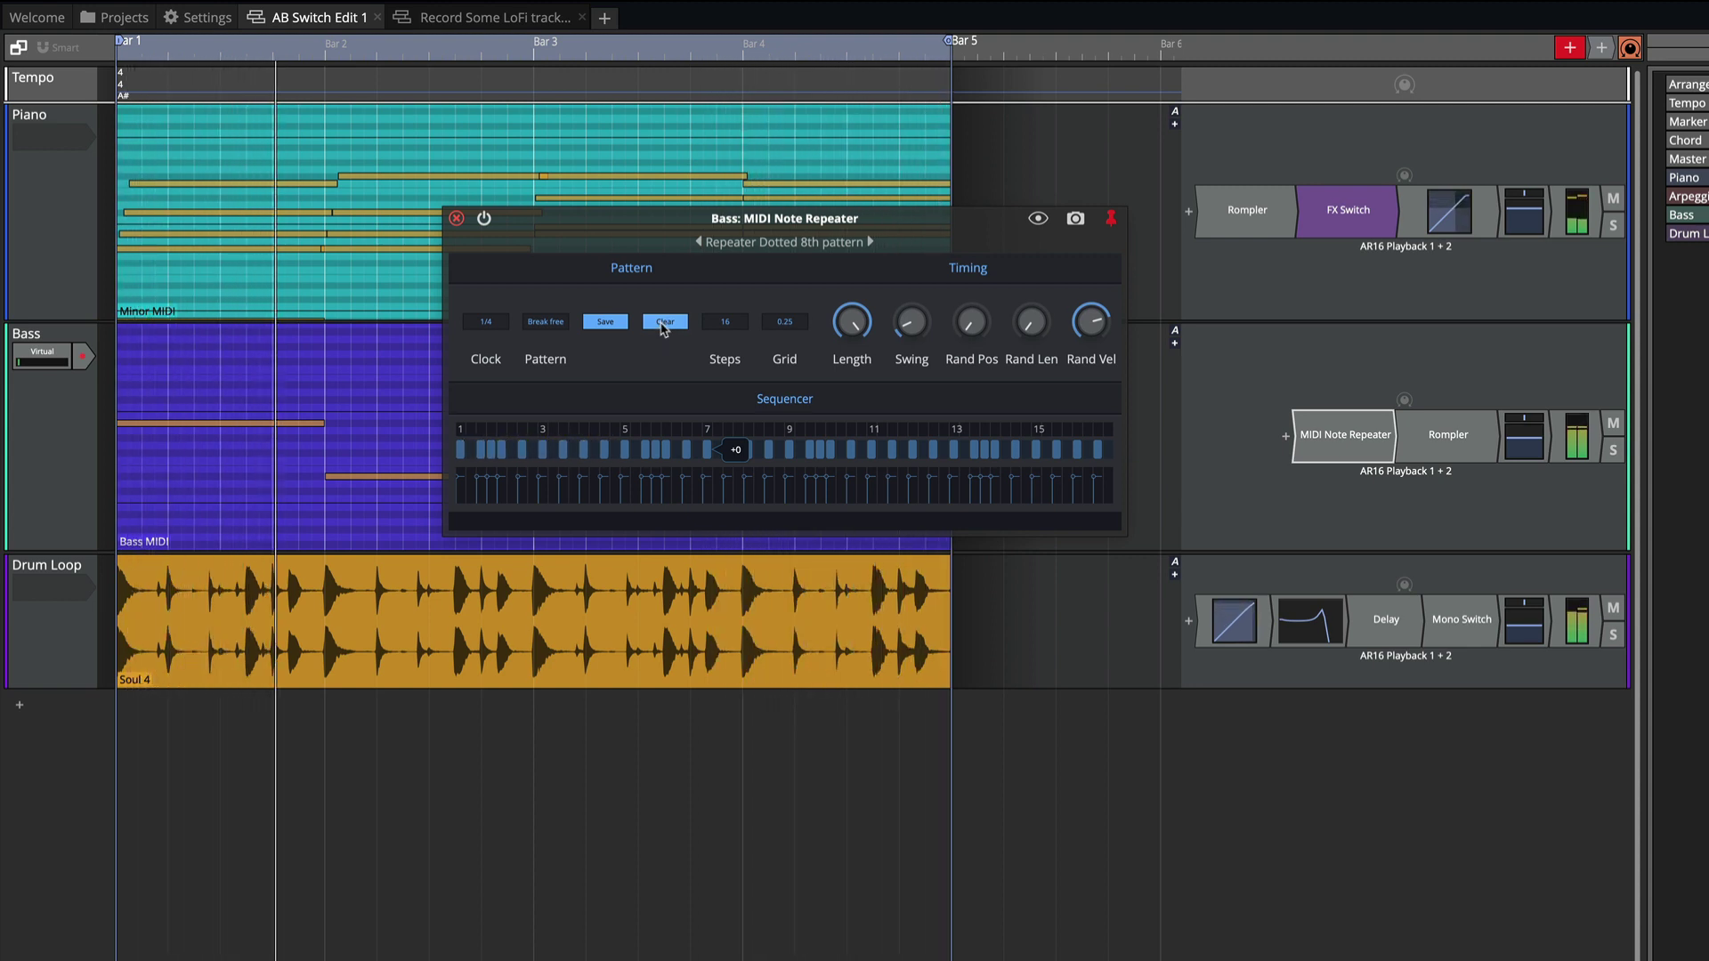
{"action": "key", "text": "space"}
{"action": "left_click", "coordinate": [819, 530]}
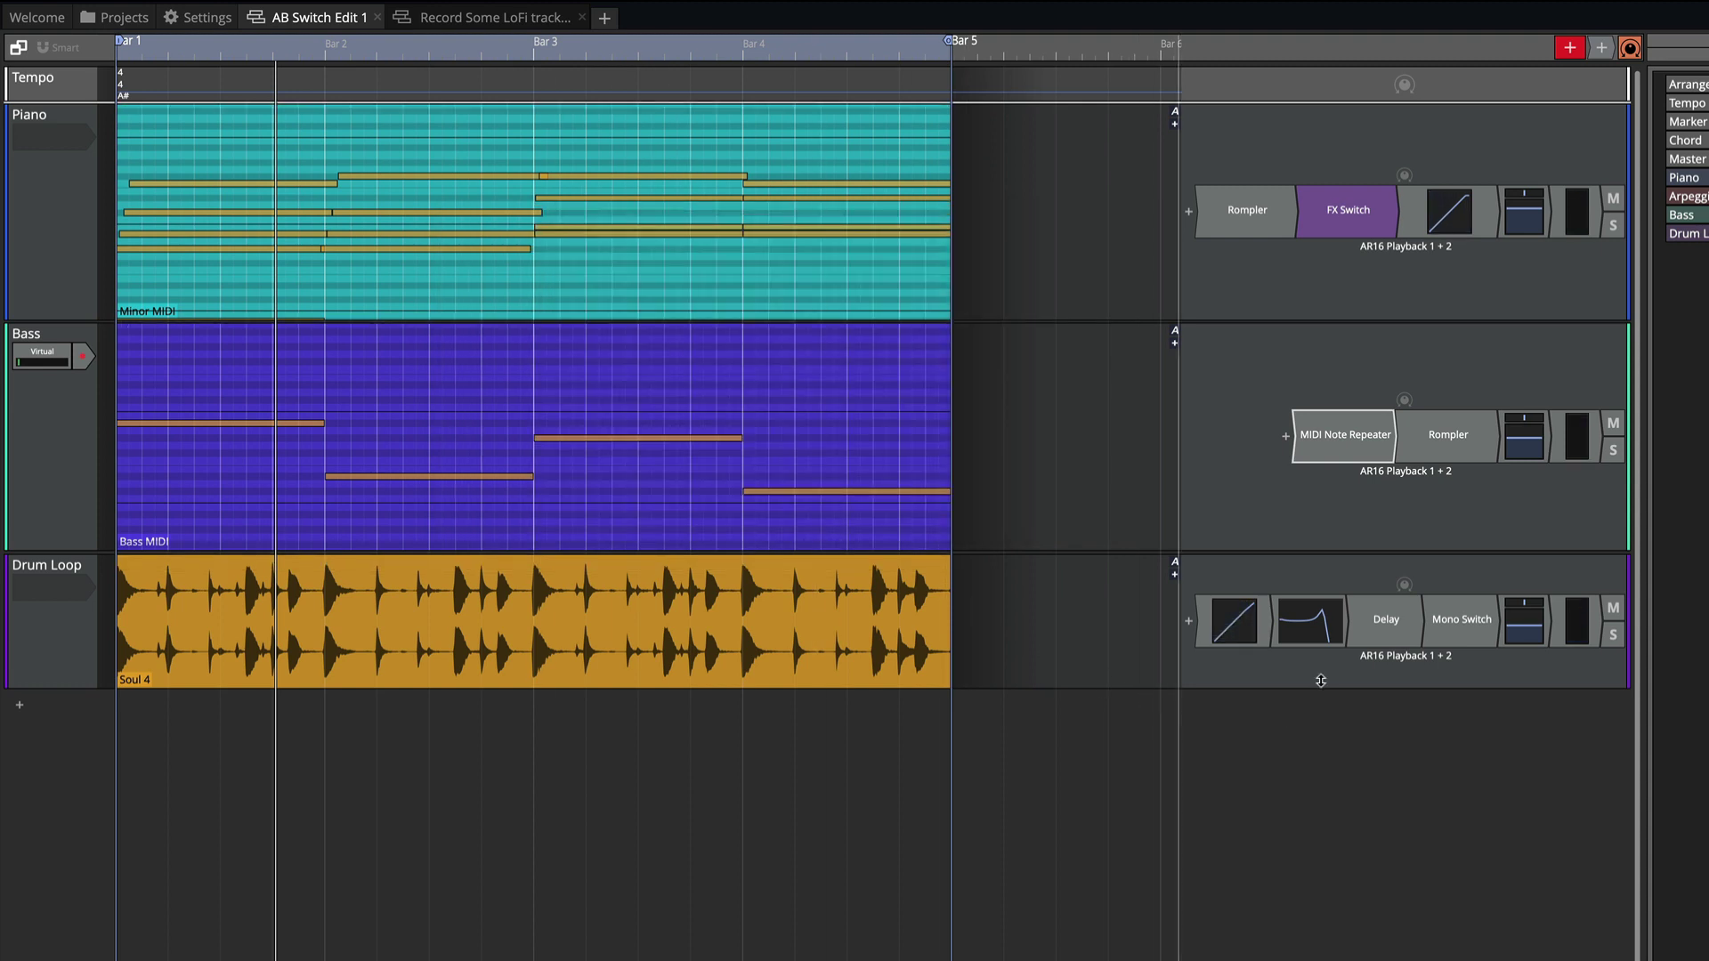
Step: Open the Drum Loop's DJ Filter, centre its window, and sweep Freq during playback
{"action": "double_click", "coordinate": [1320, 628]}
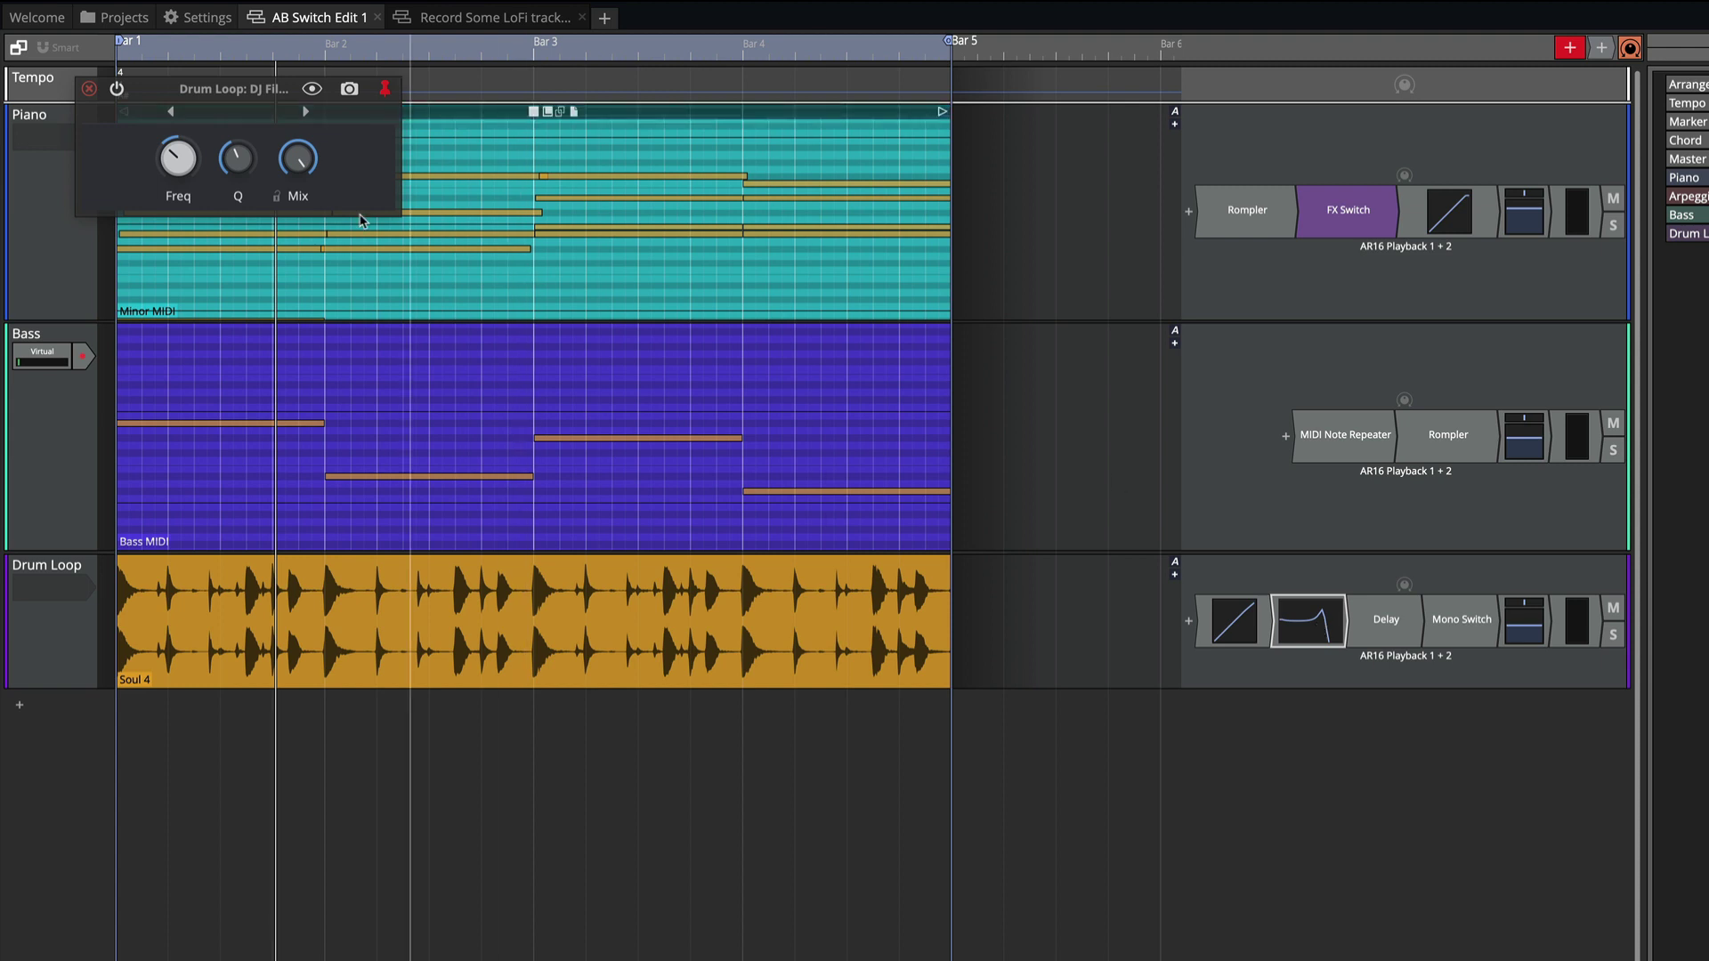
{"action": "left_click_drag", "start_coordinate": [236, 96], "coordinate": [686, 393]}
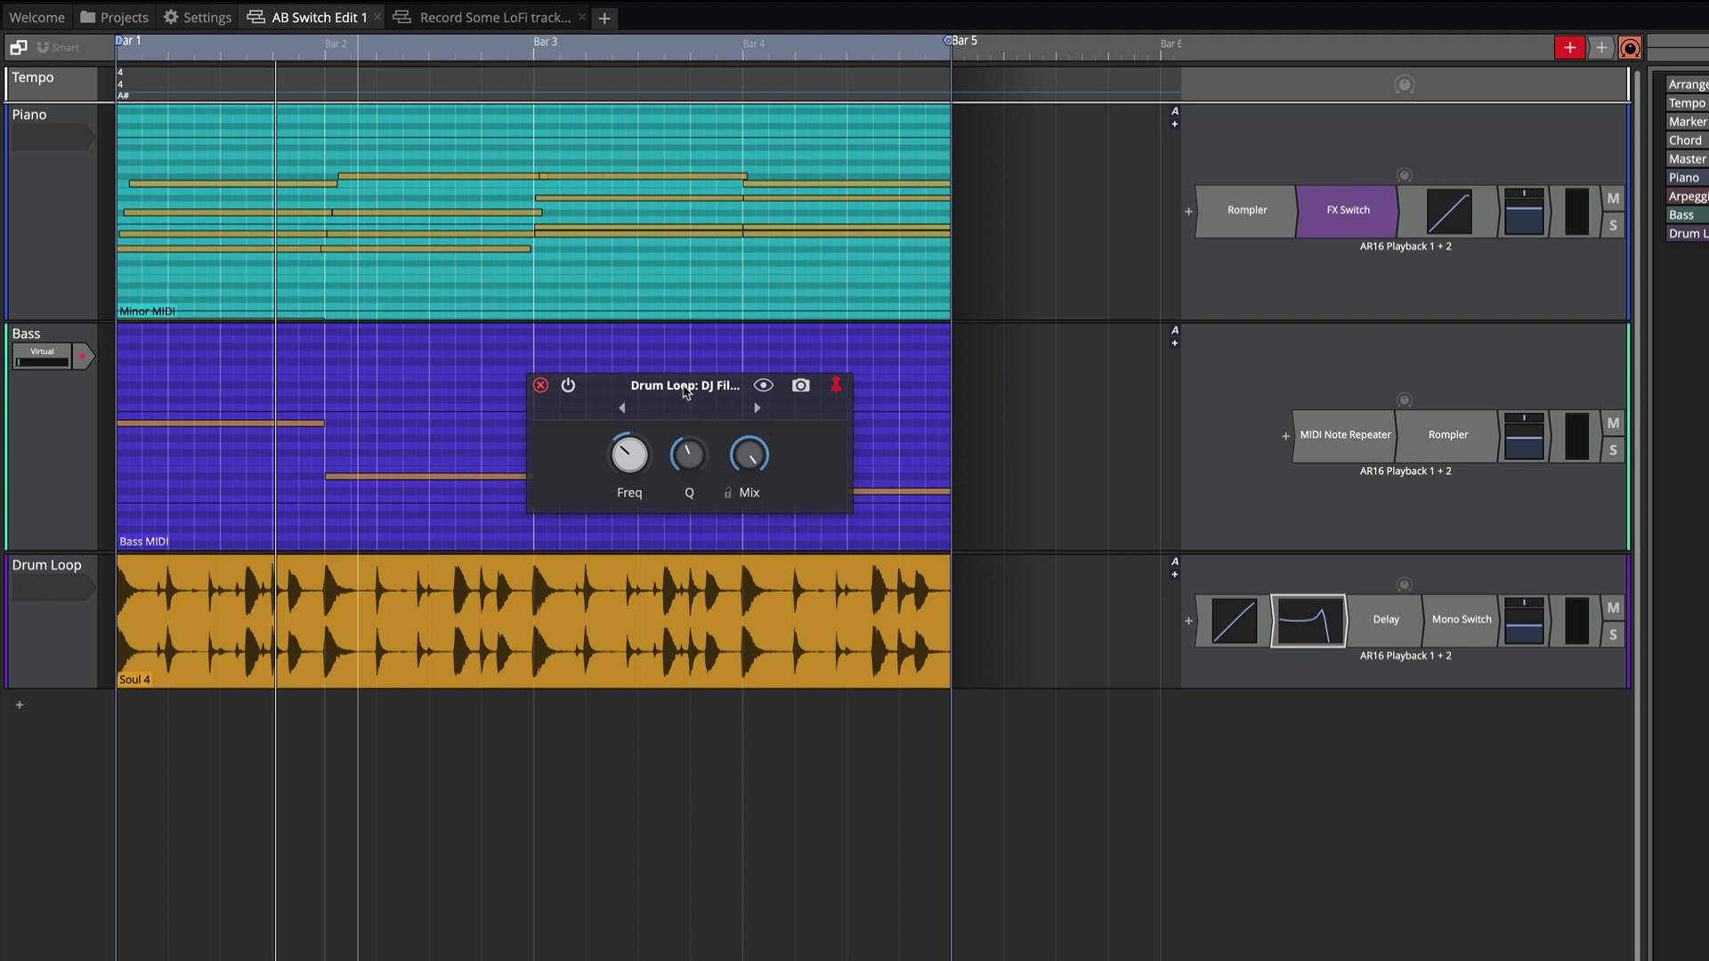
{"action": "key", "text": "space"}
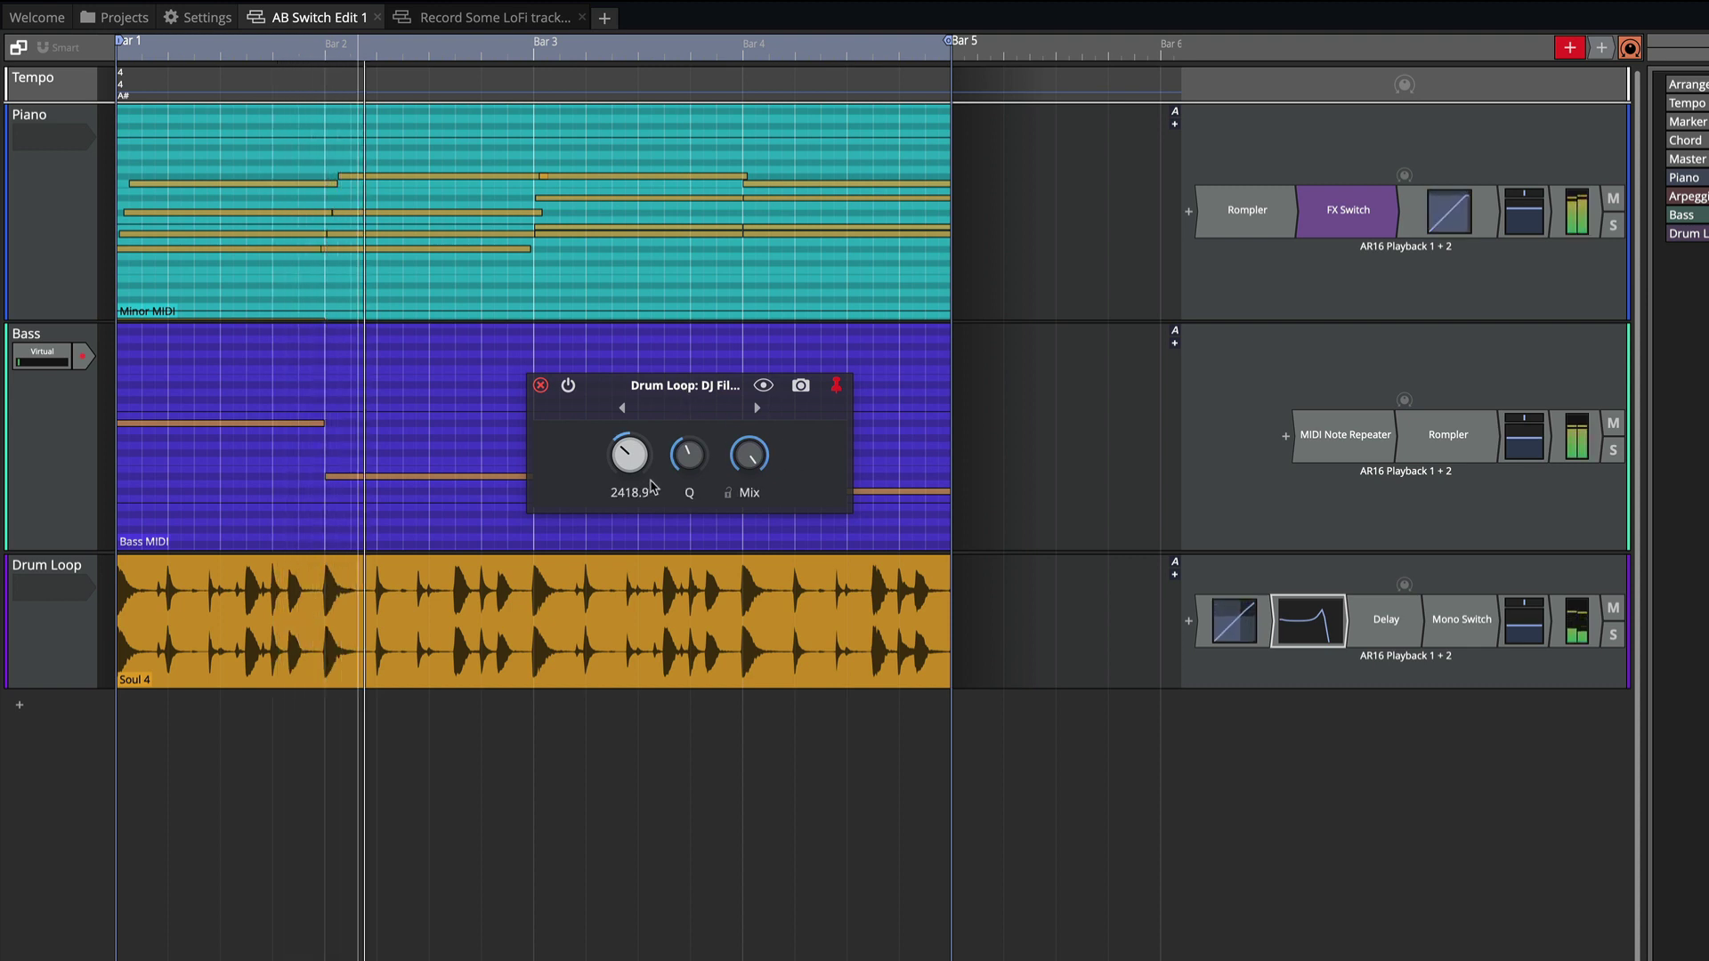
{"action": "left_click_drag", "start_coordinate": [637, 469], "coordinate": [691, 452]}
{"action": "mouse_move", "coordinate": [689, 445]}
{"action": "mouse_move", "coordinate": [620, 479]}
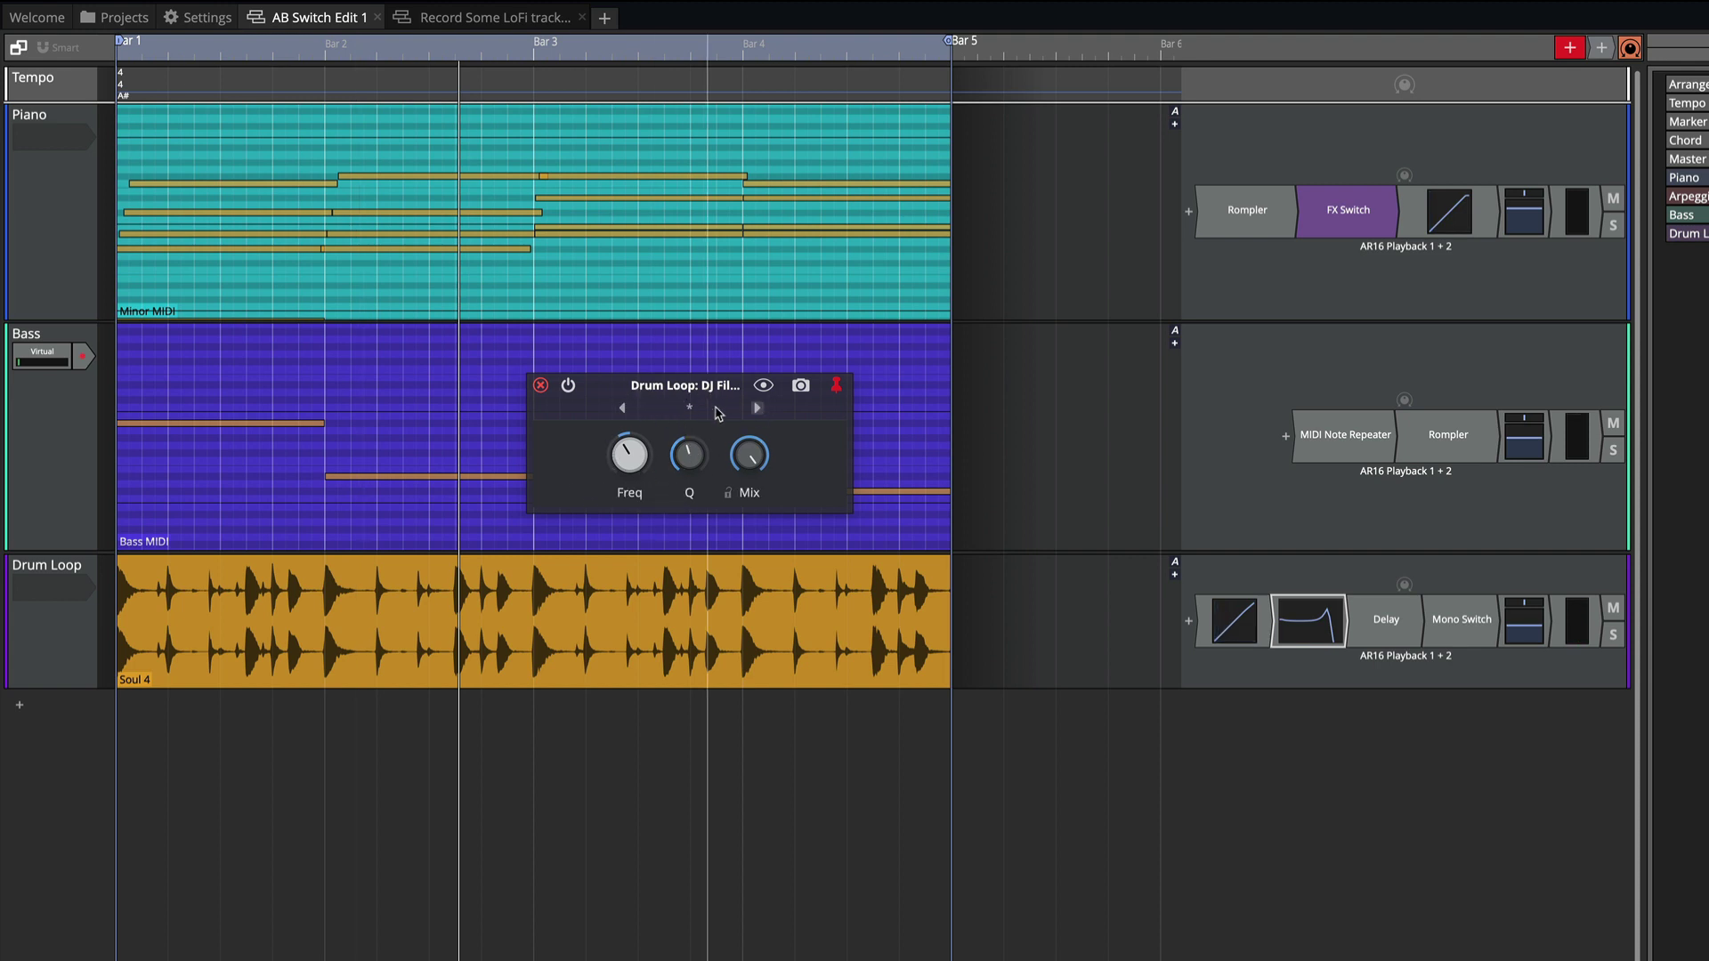
Step: Swap the DJ Filter window for the Drum Loop's Beat Sync Stereo Echo delay, moved aside
{"action": "left_click", "coordinate": [540, 385]}
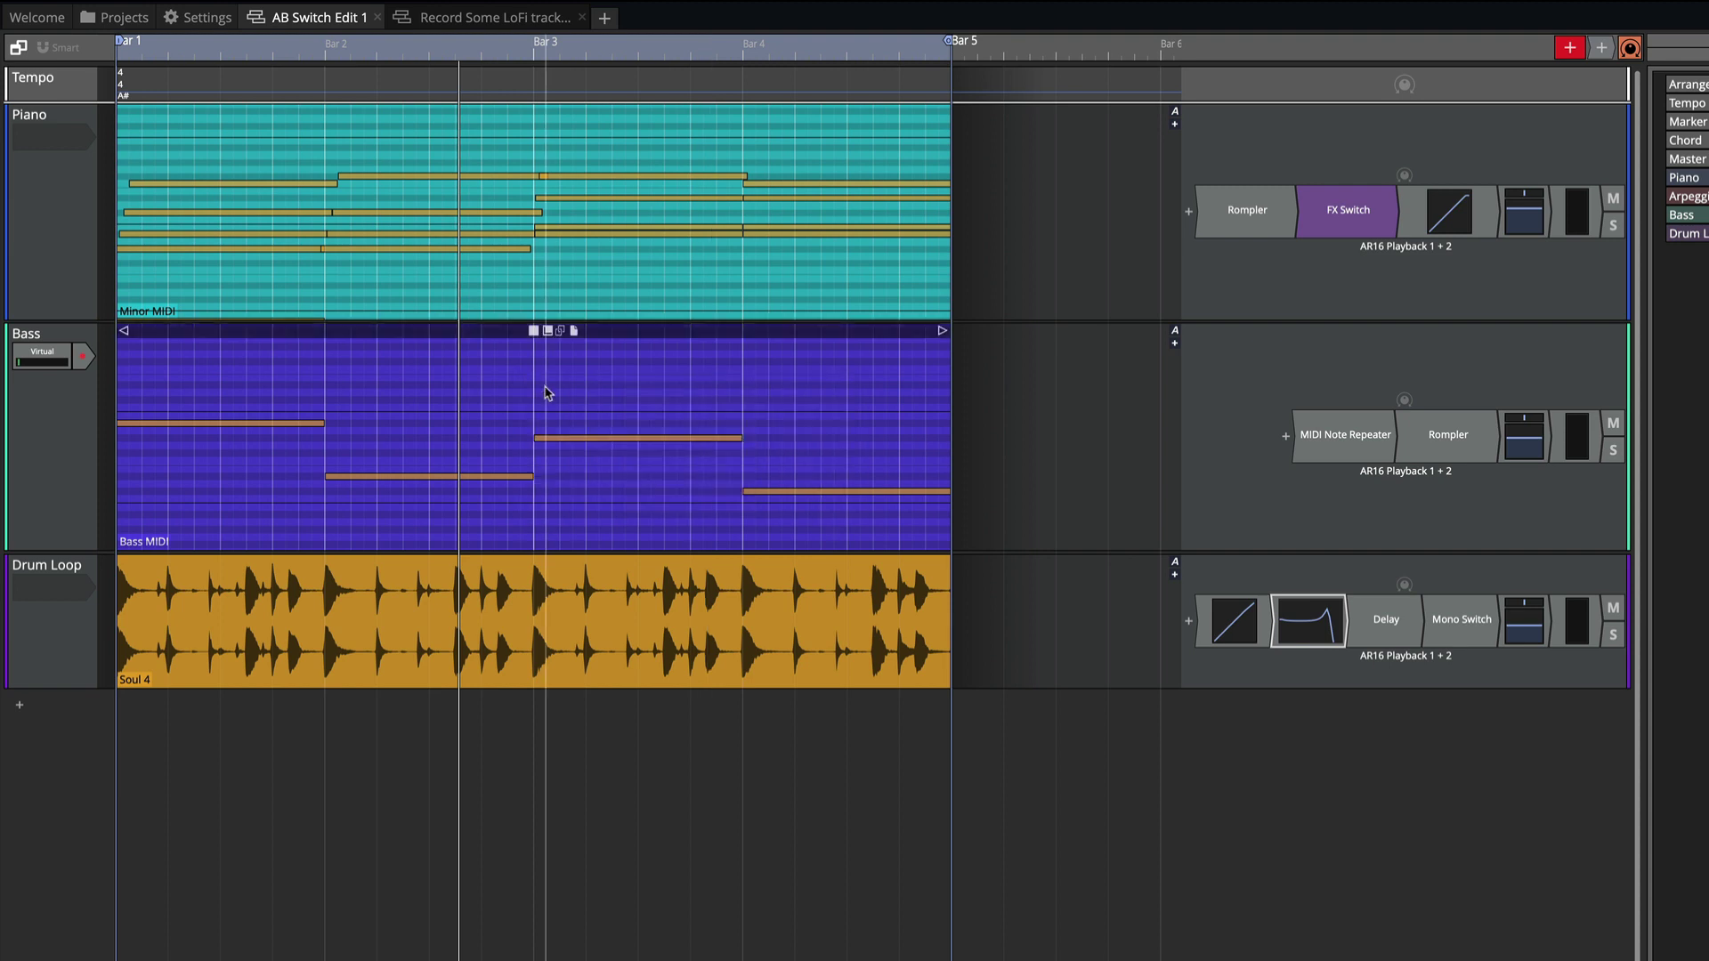
{"action": "double_click", "coordinate": [1416, 634]}
{"action": "left_click_drag", "start_coordinate": [198, 129], "coordinate": [861, 503]}
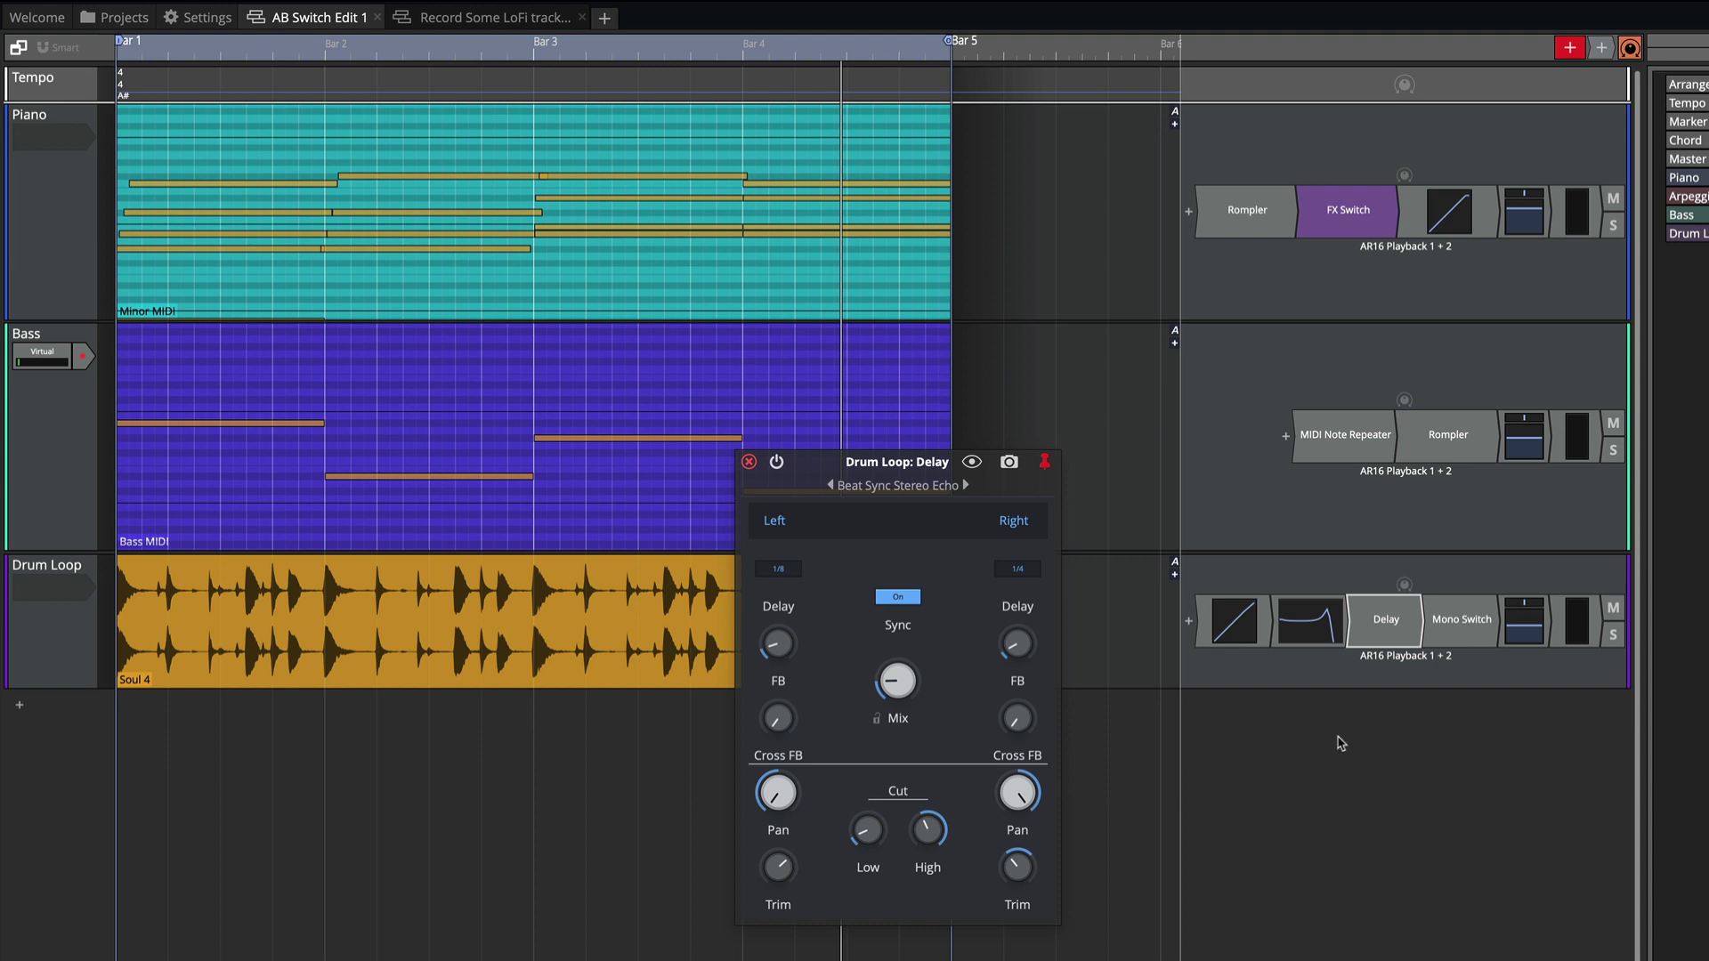
Step: Bypass the Drum Loop's Delay and Compressor, opening the Compressor window over the clip
{"action": "right_click", "coordinate": [1386, 621]}
{"action": "left_click", "coordinate": [1391, 663]}
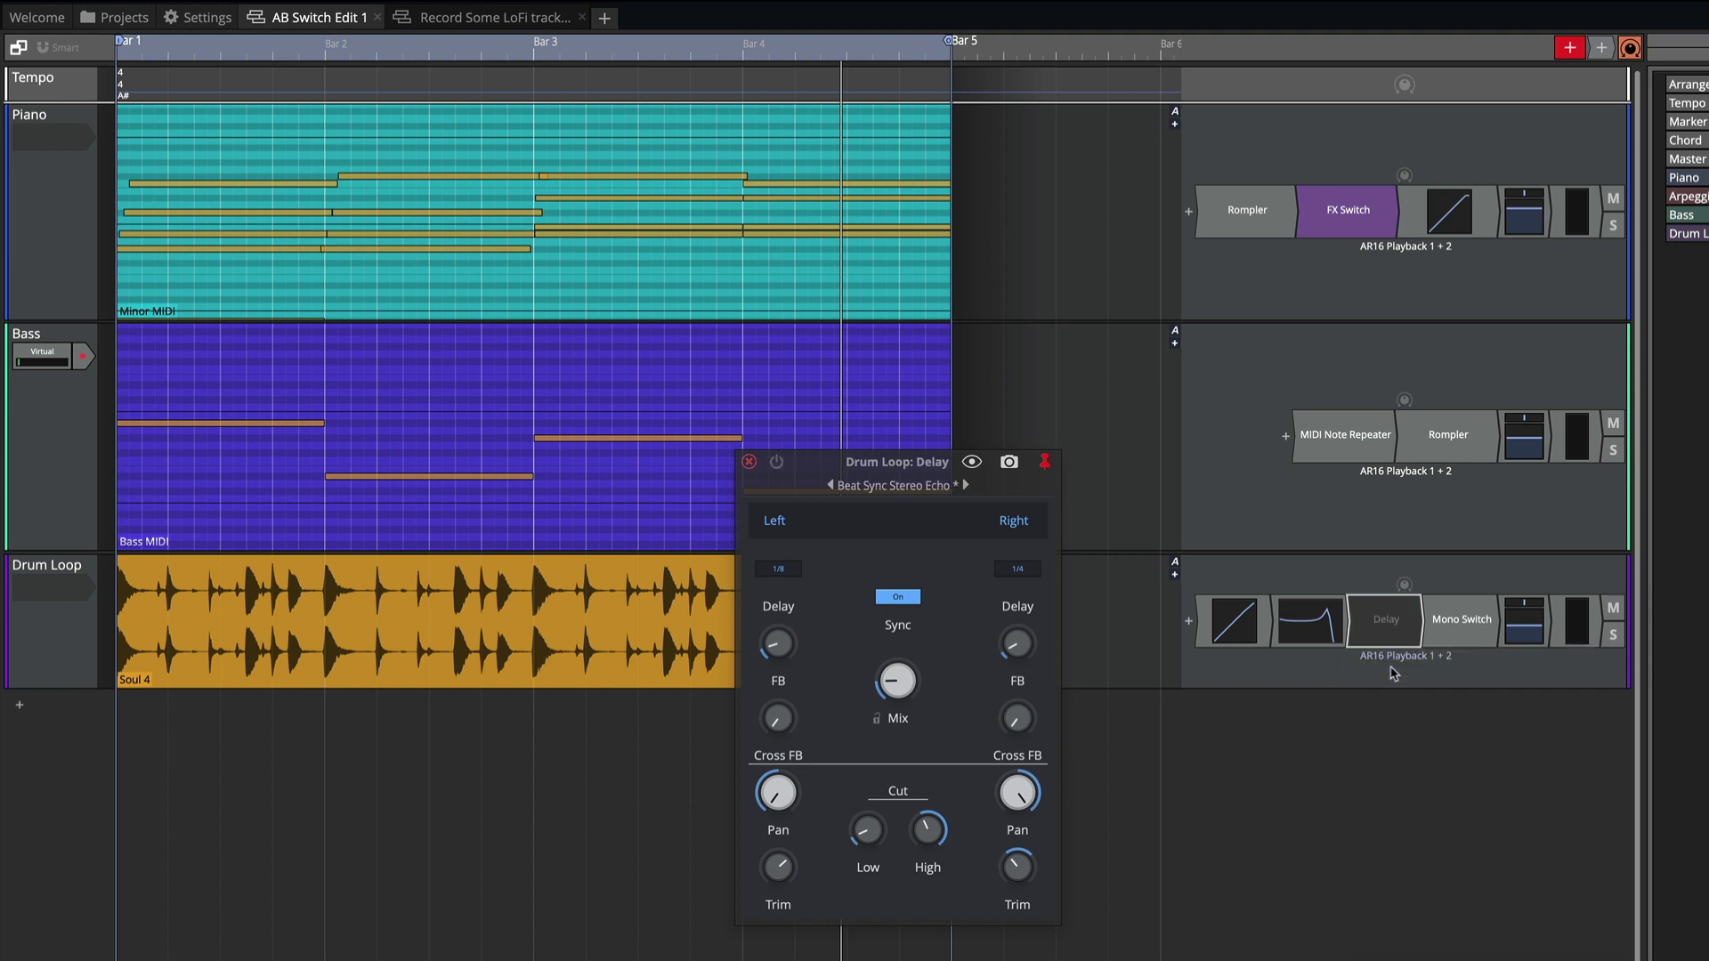
{"action": "right_click", "coordinate": [1327, 622]}
{"action": "key", "text": "Escape"}
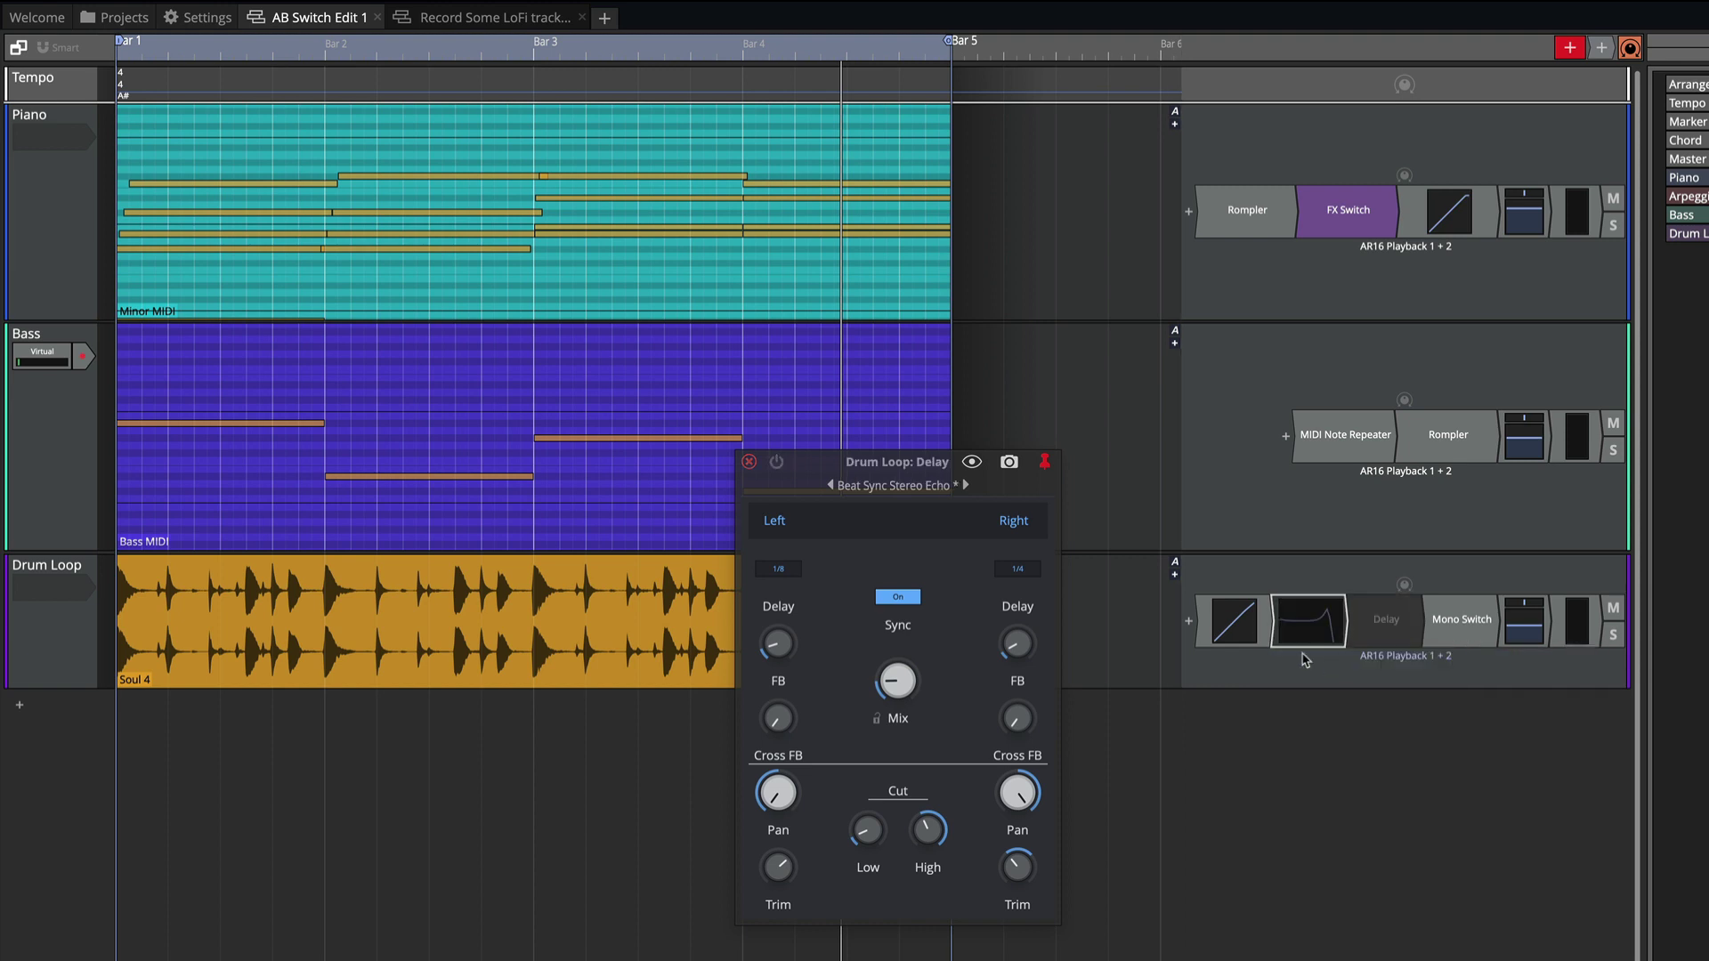
{"action": "double_click", "coordinate": [1234, 621]}
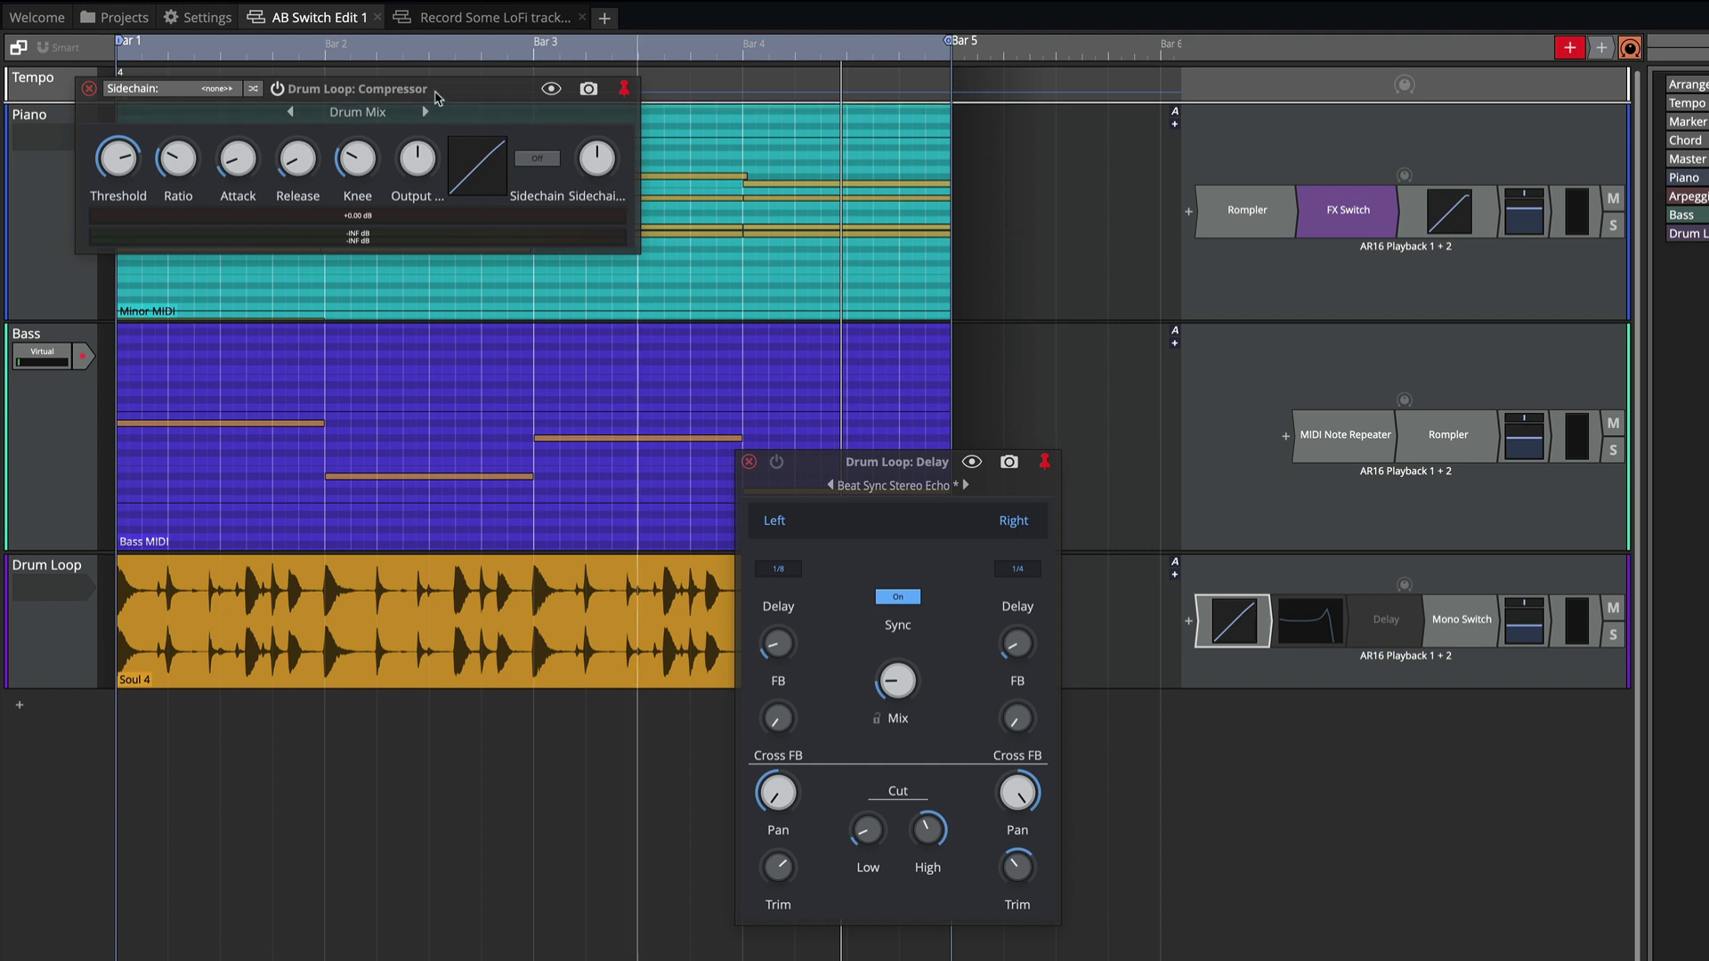
{"action": "left_click_drag", "start_coordinate": [433, 96], "coordinate": [781, 509]}
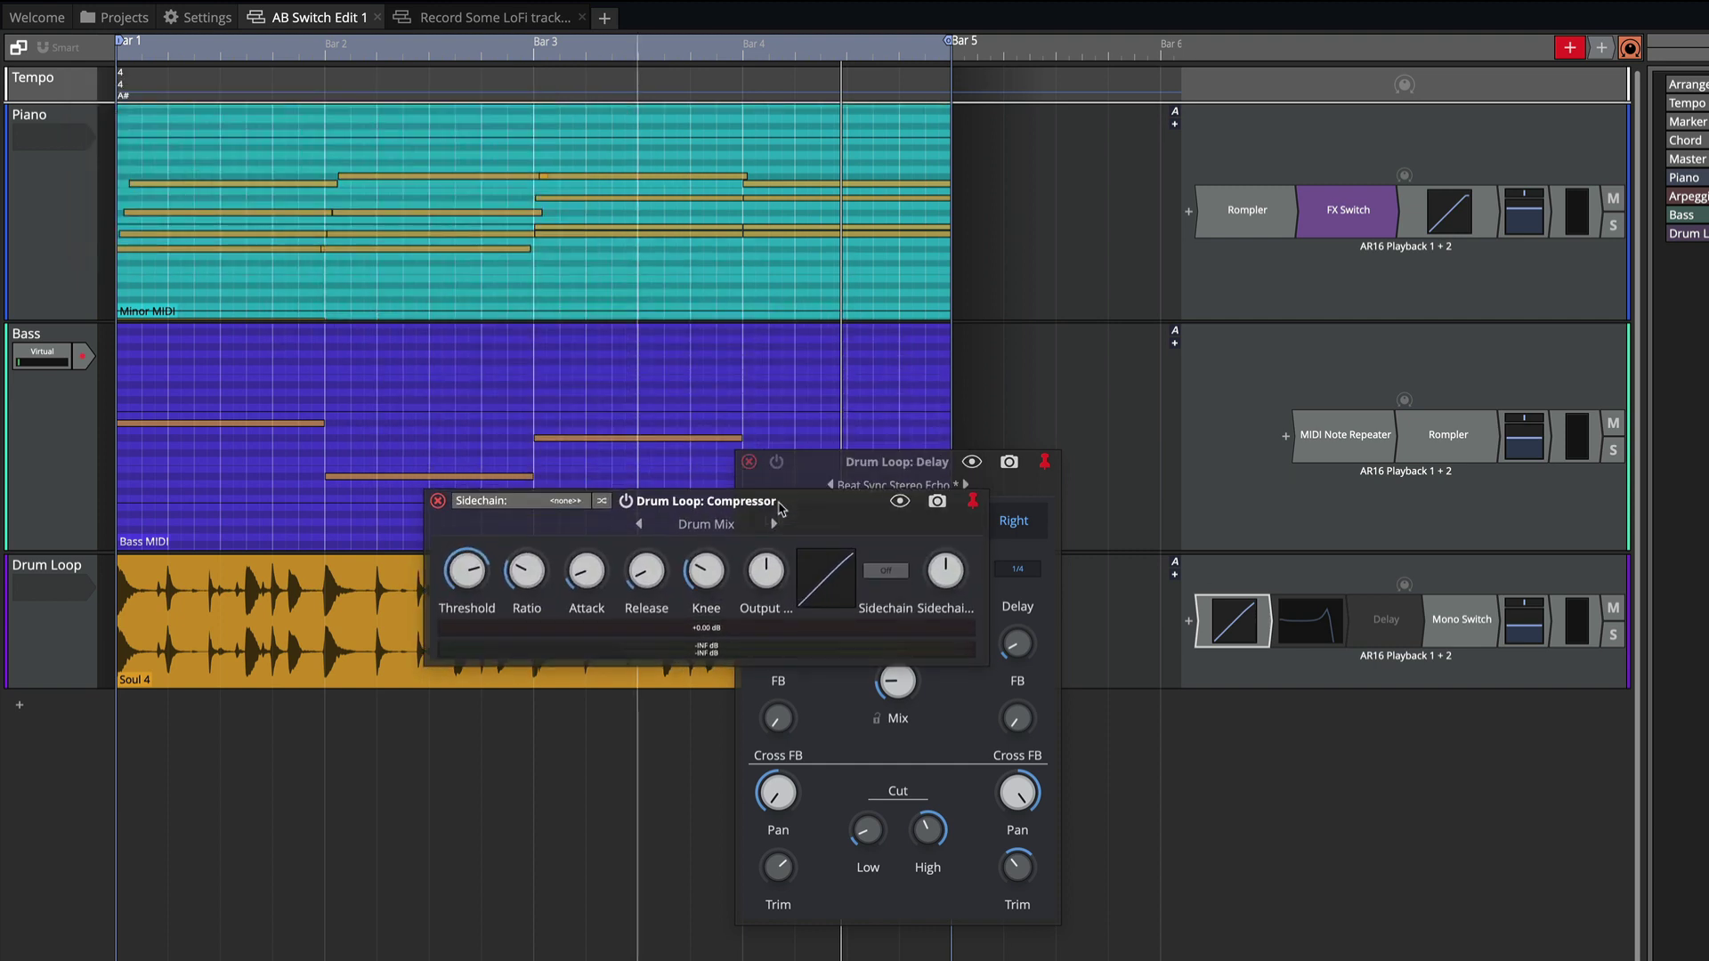
{"action": "right_click", "coordinate": [1237, 634]}
{"action": "left_click", "coordinate": [1246, 663]}
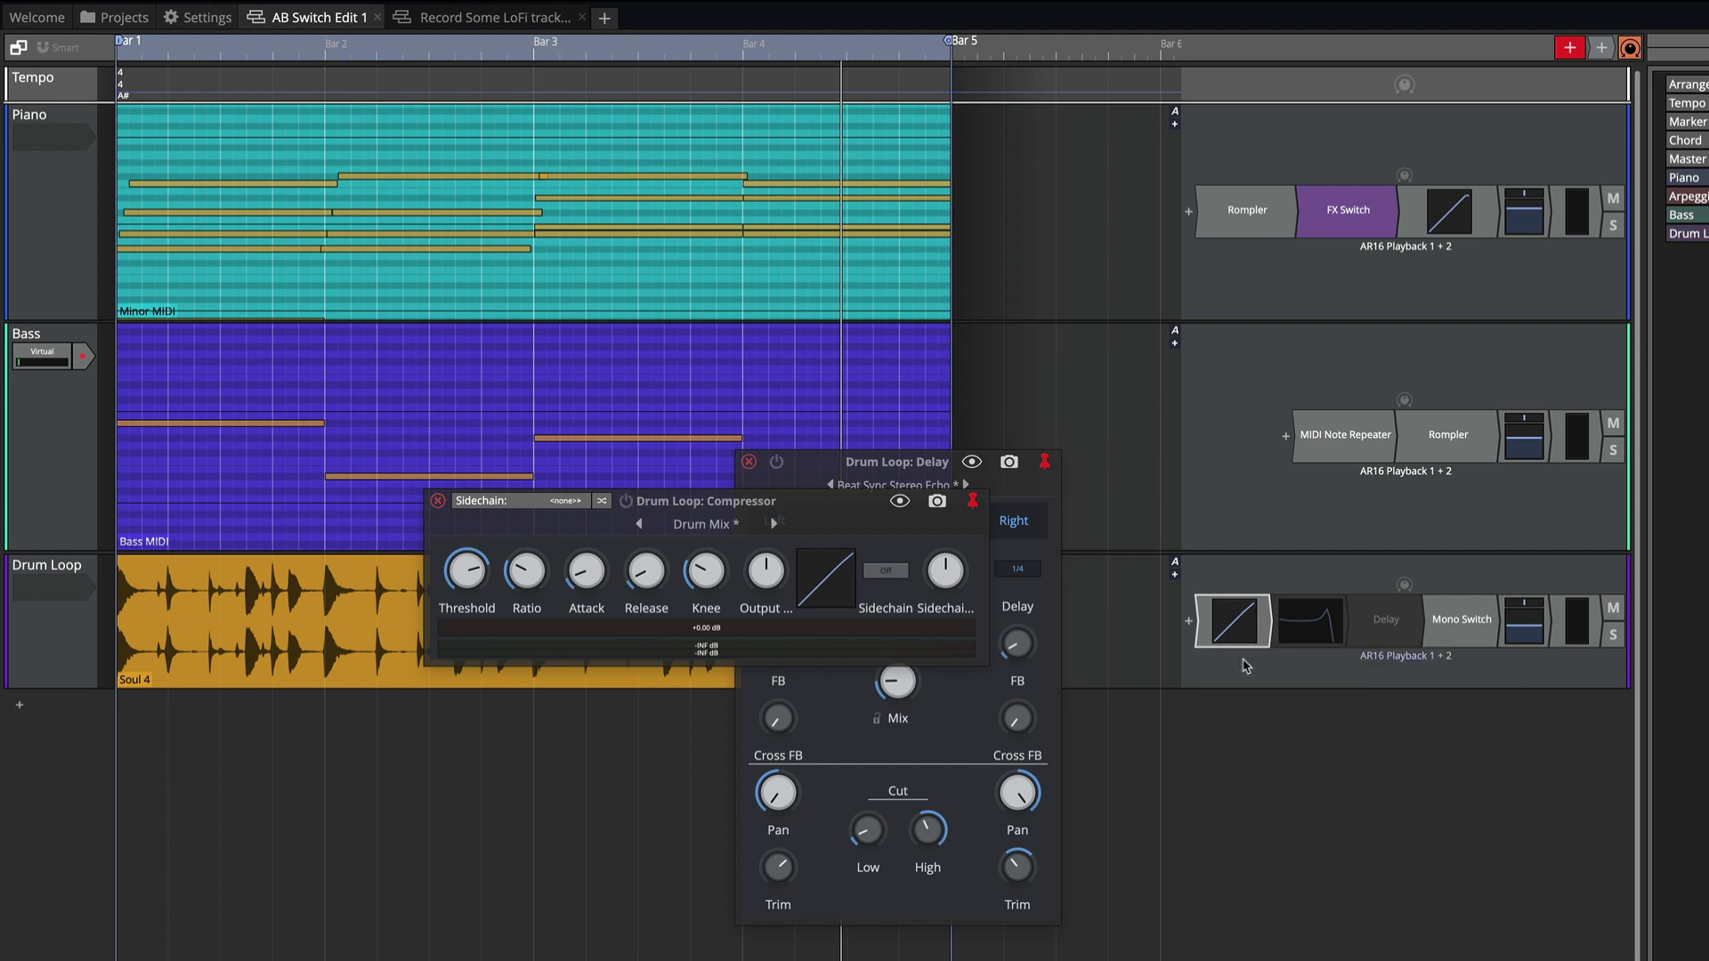
Step: Solo the Drum Loop during playback and re-enable its Compressor, EQ and Delay
{"action": "key", "text": "space"}
{"action": "left_click", "coordinate": [1613, 637]}
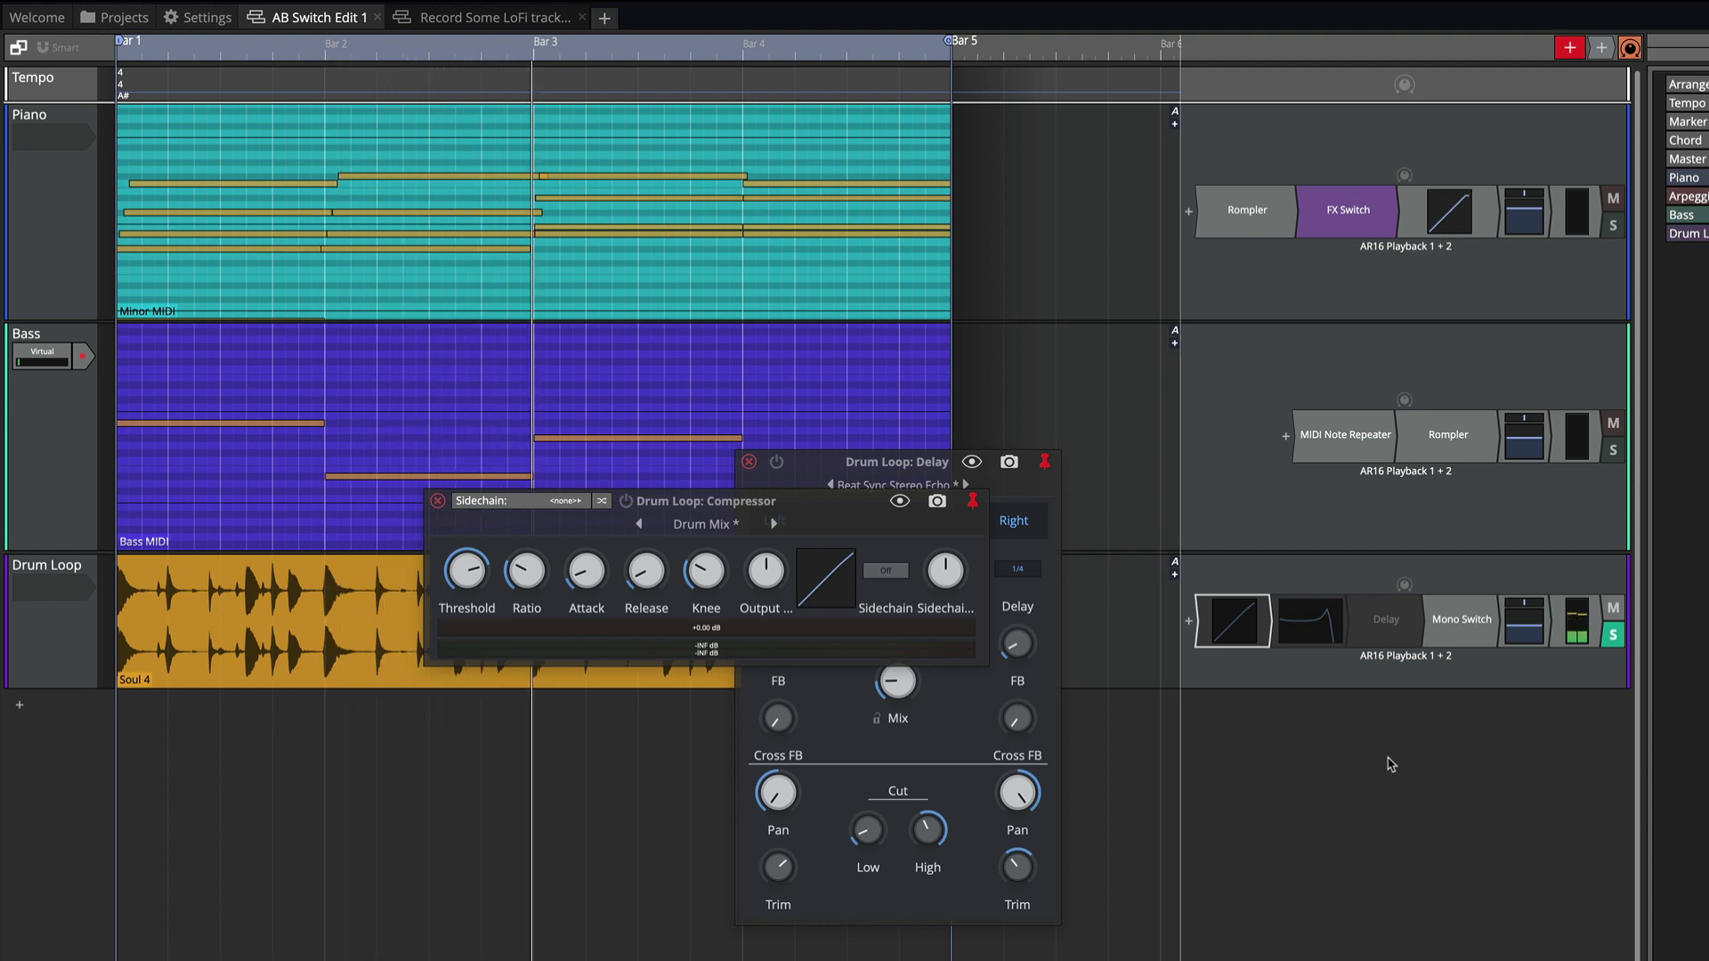
{"action": "right_click", "coordinate": [1233, 623]}
{"action": "left_click", "coordinate": [1243, 665]}
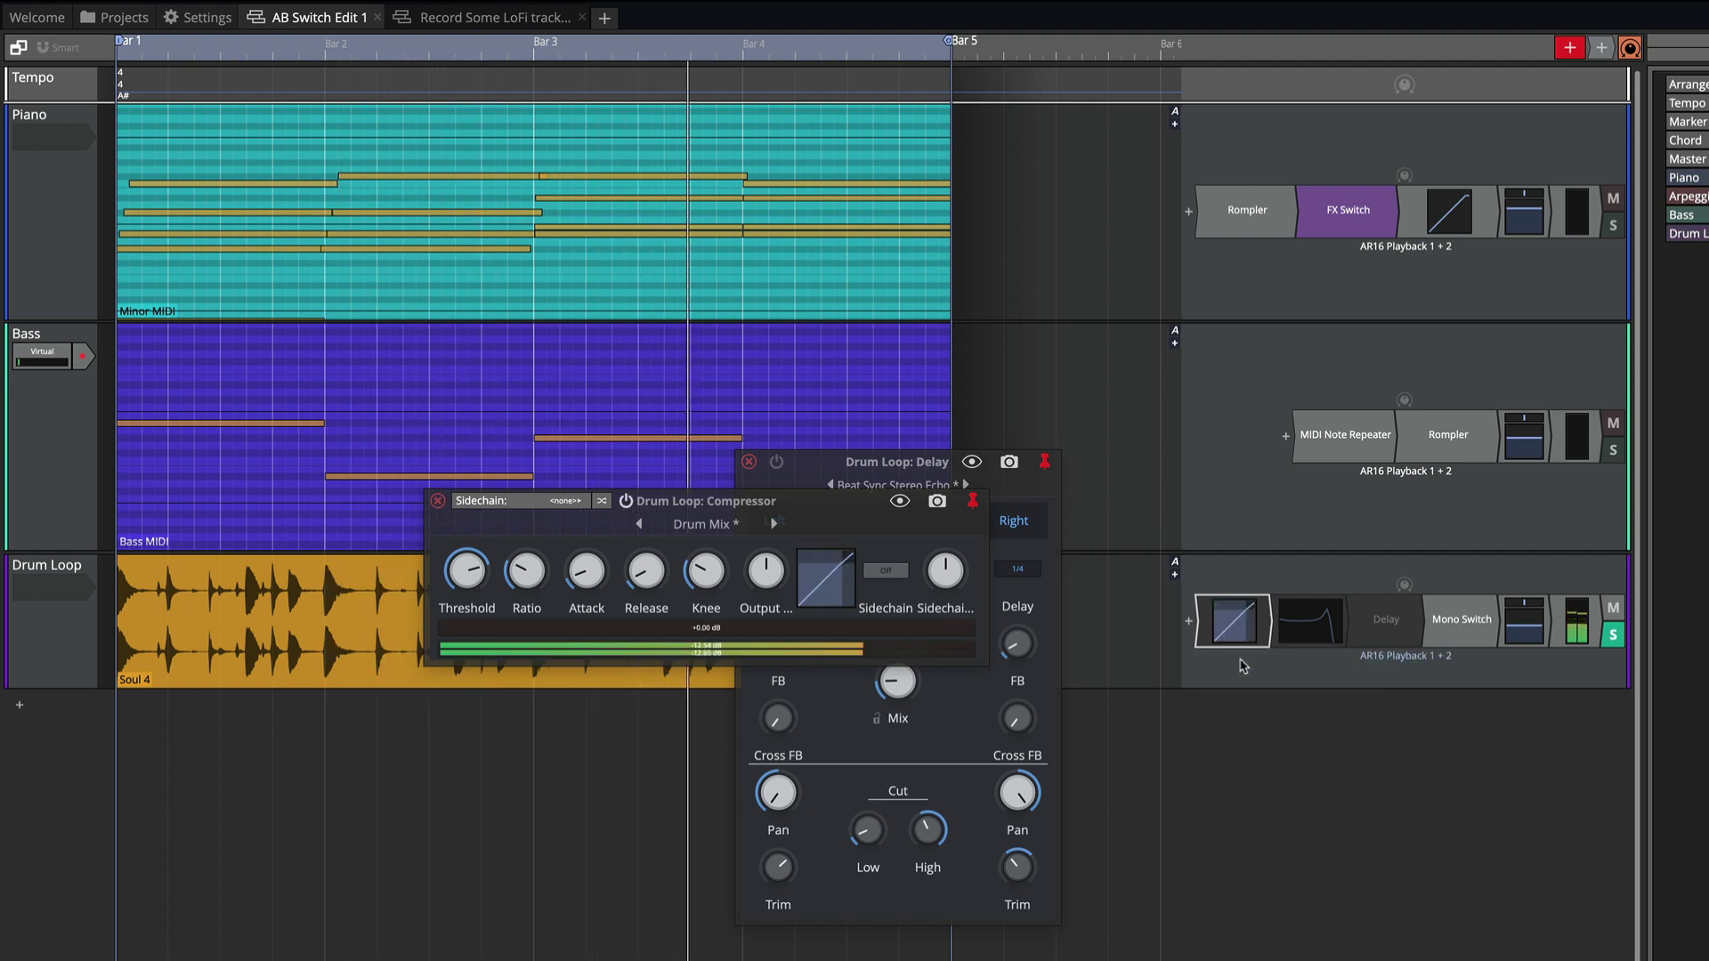
{"action": "right_click", "coordinate": [1310, 637]}
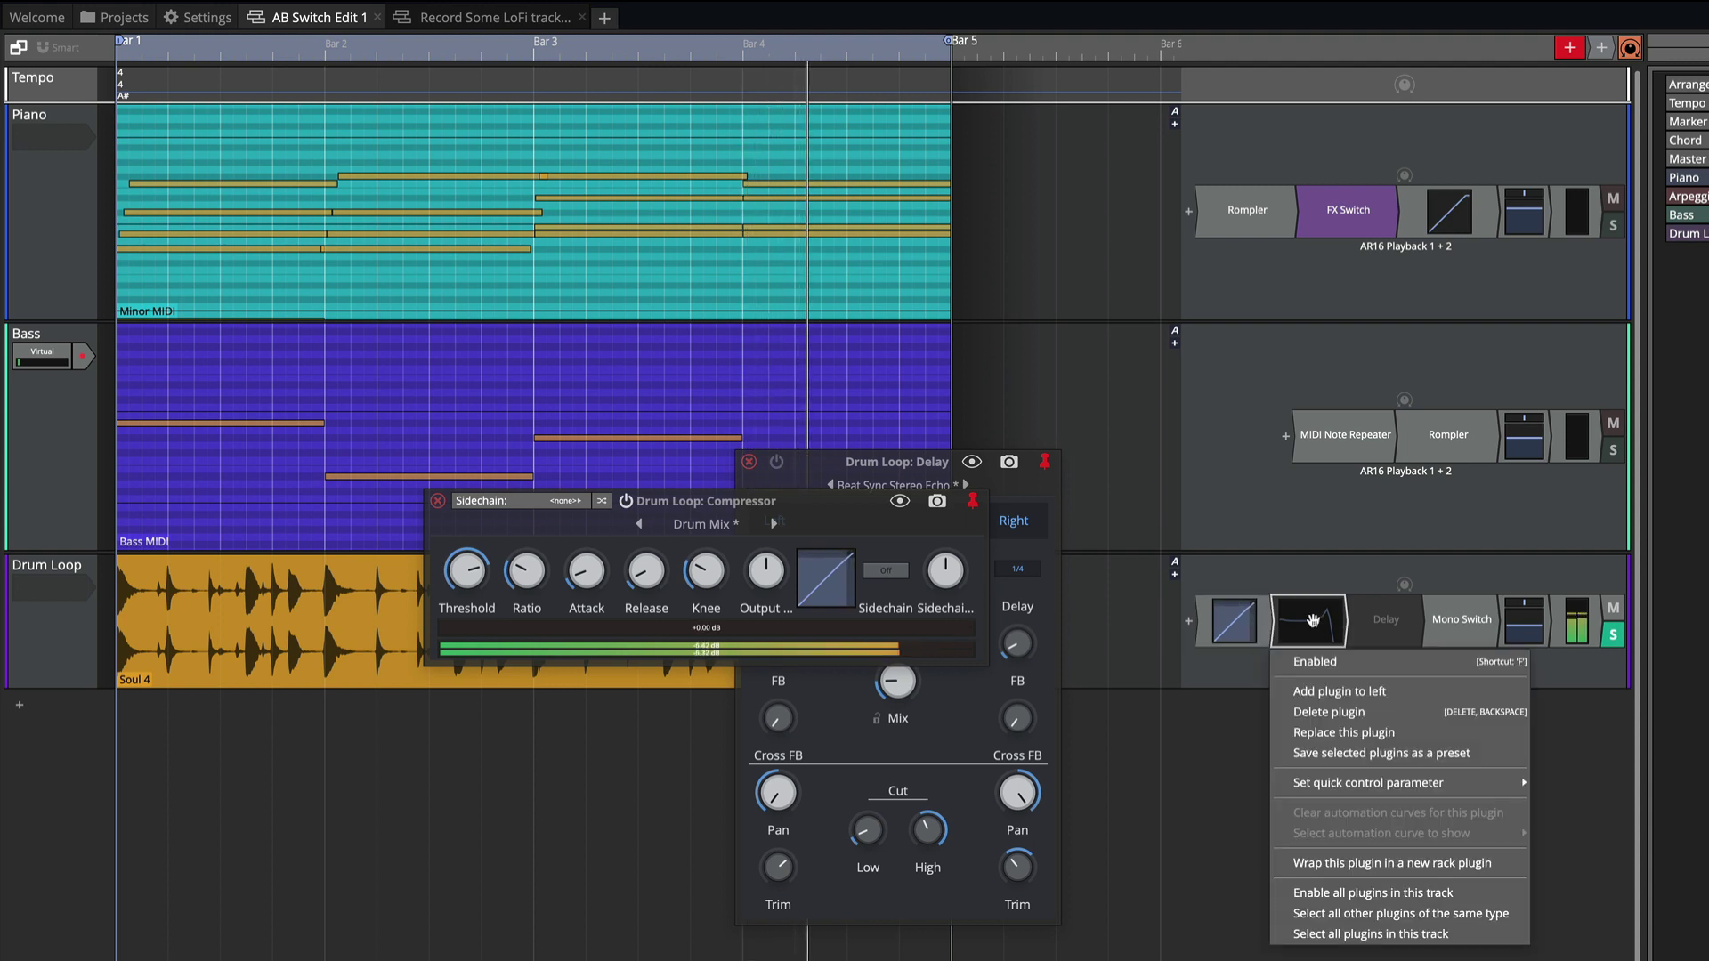
{"action": "left_click", "coordinate": [1317, 661]}
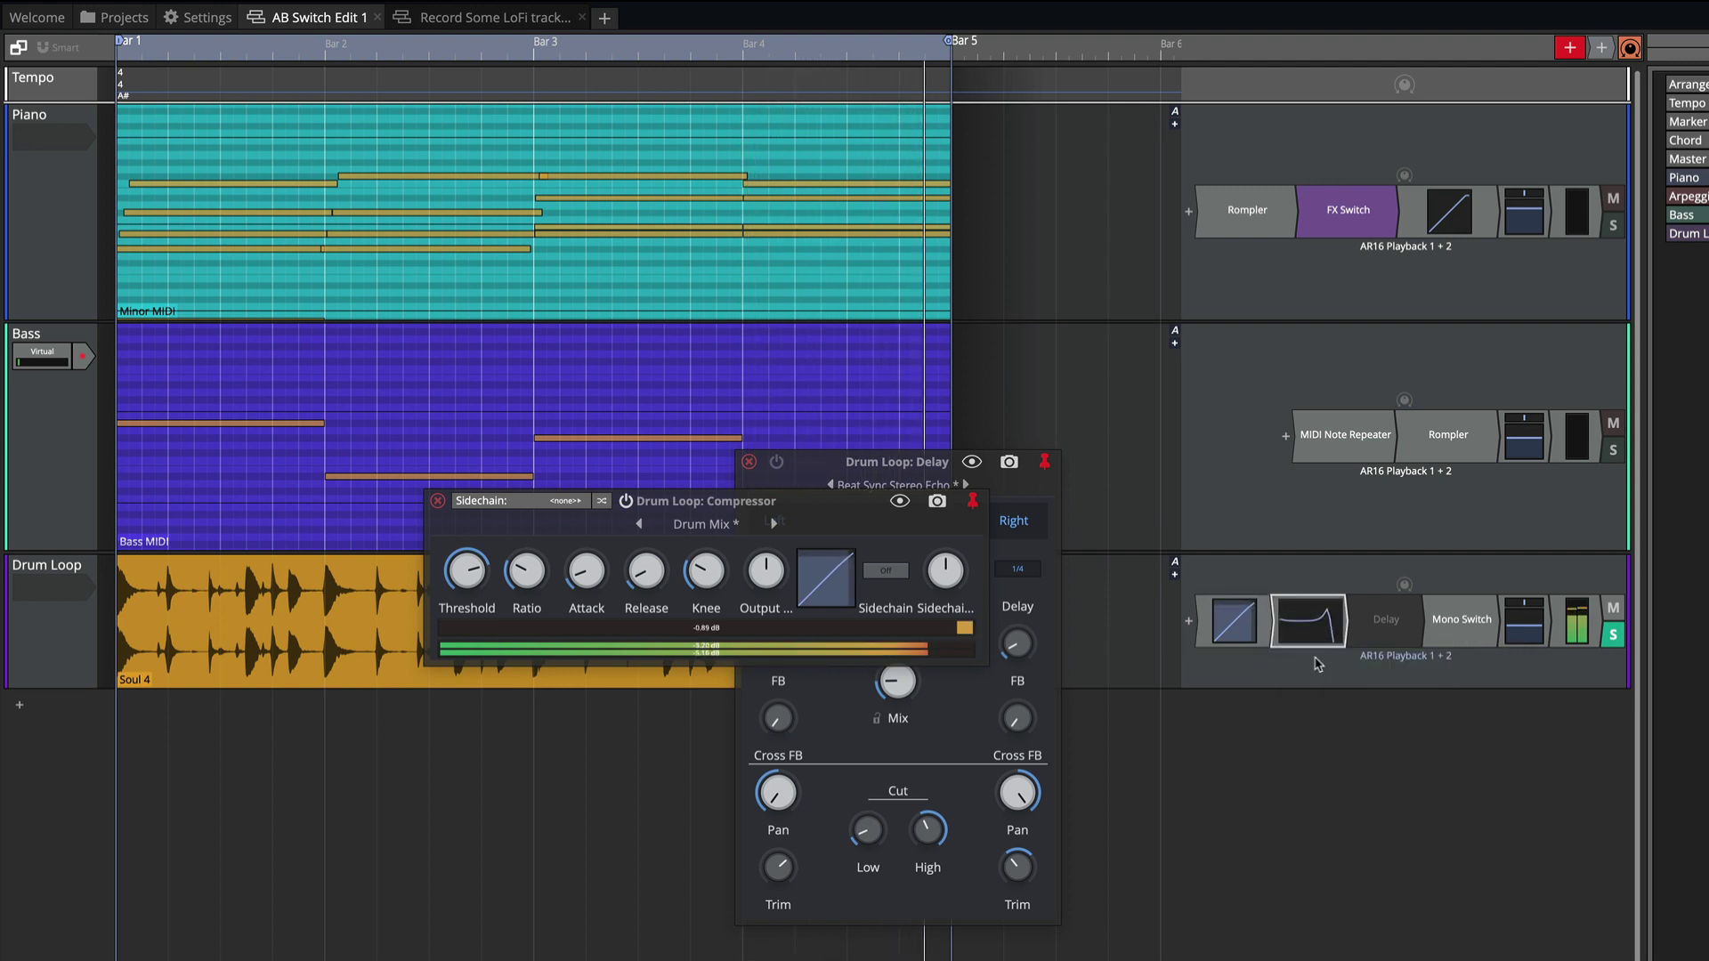
{"action": "right_click", "coordinate": [1371, 633]}
{"action": "left_click", "coordinate": [1384, 661]}
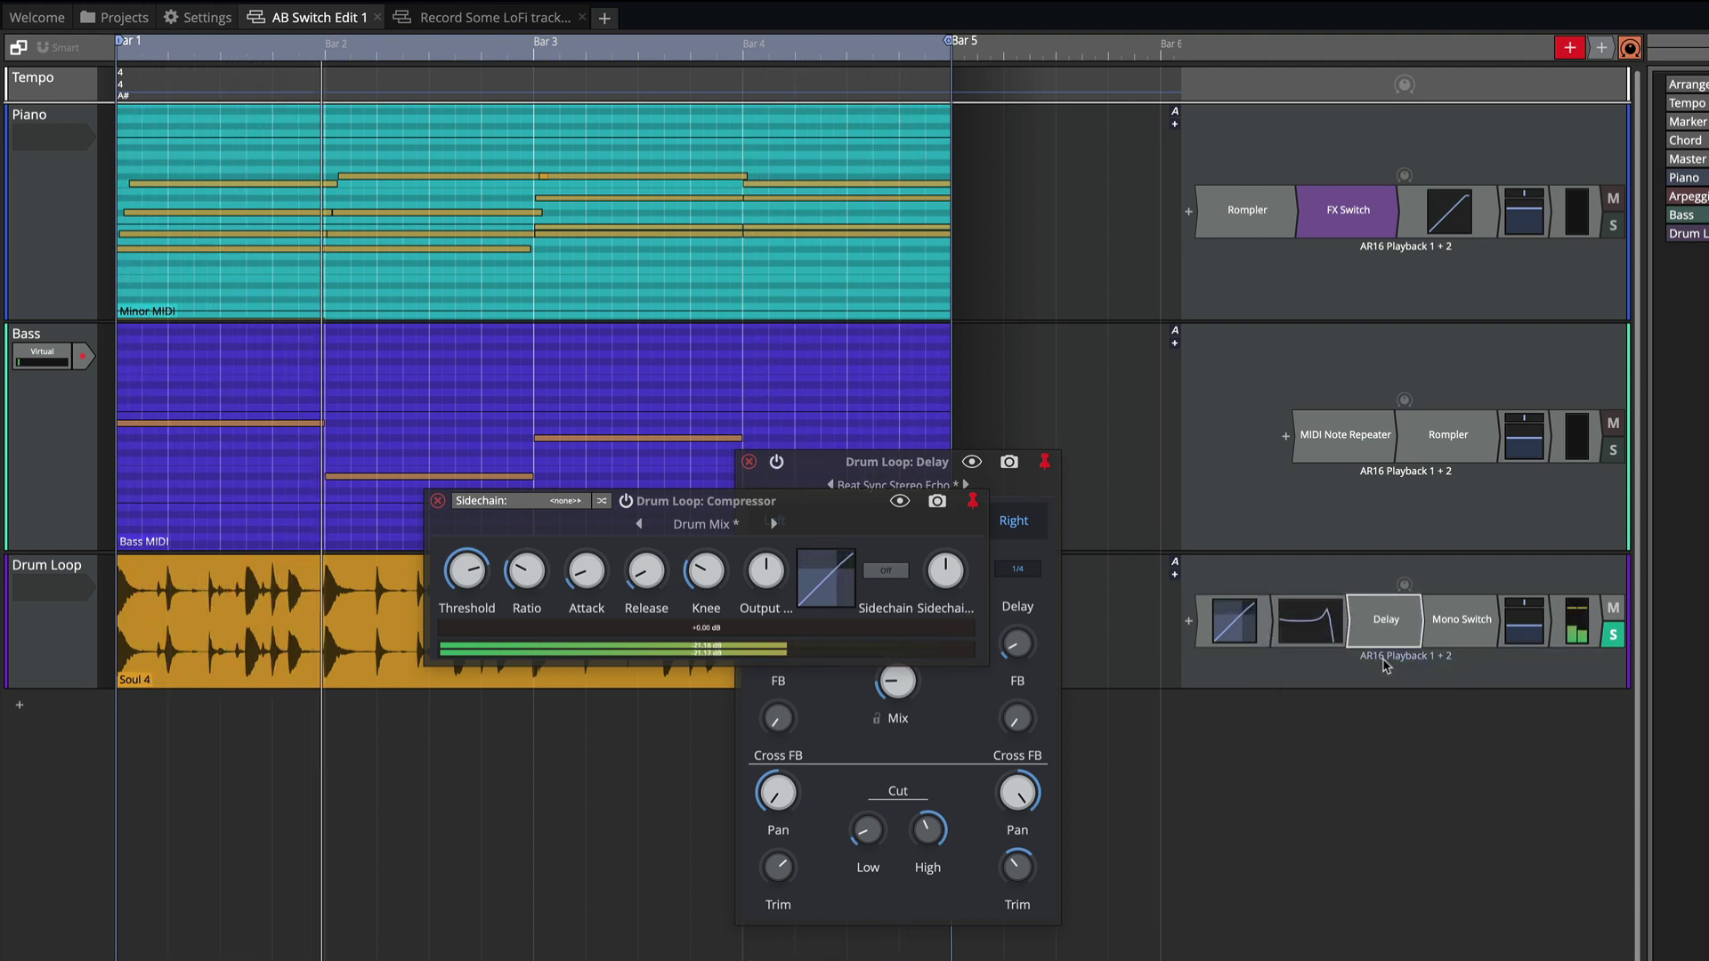
Step: Open the Mono Switch, turn Mono On, unsolo the Drum Loop and stop playback
{"action": "double_click", "coordinate": [1461, 619]}
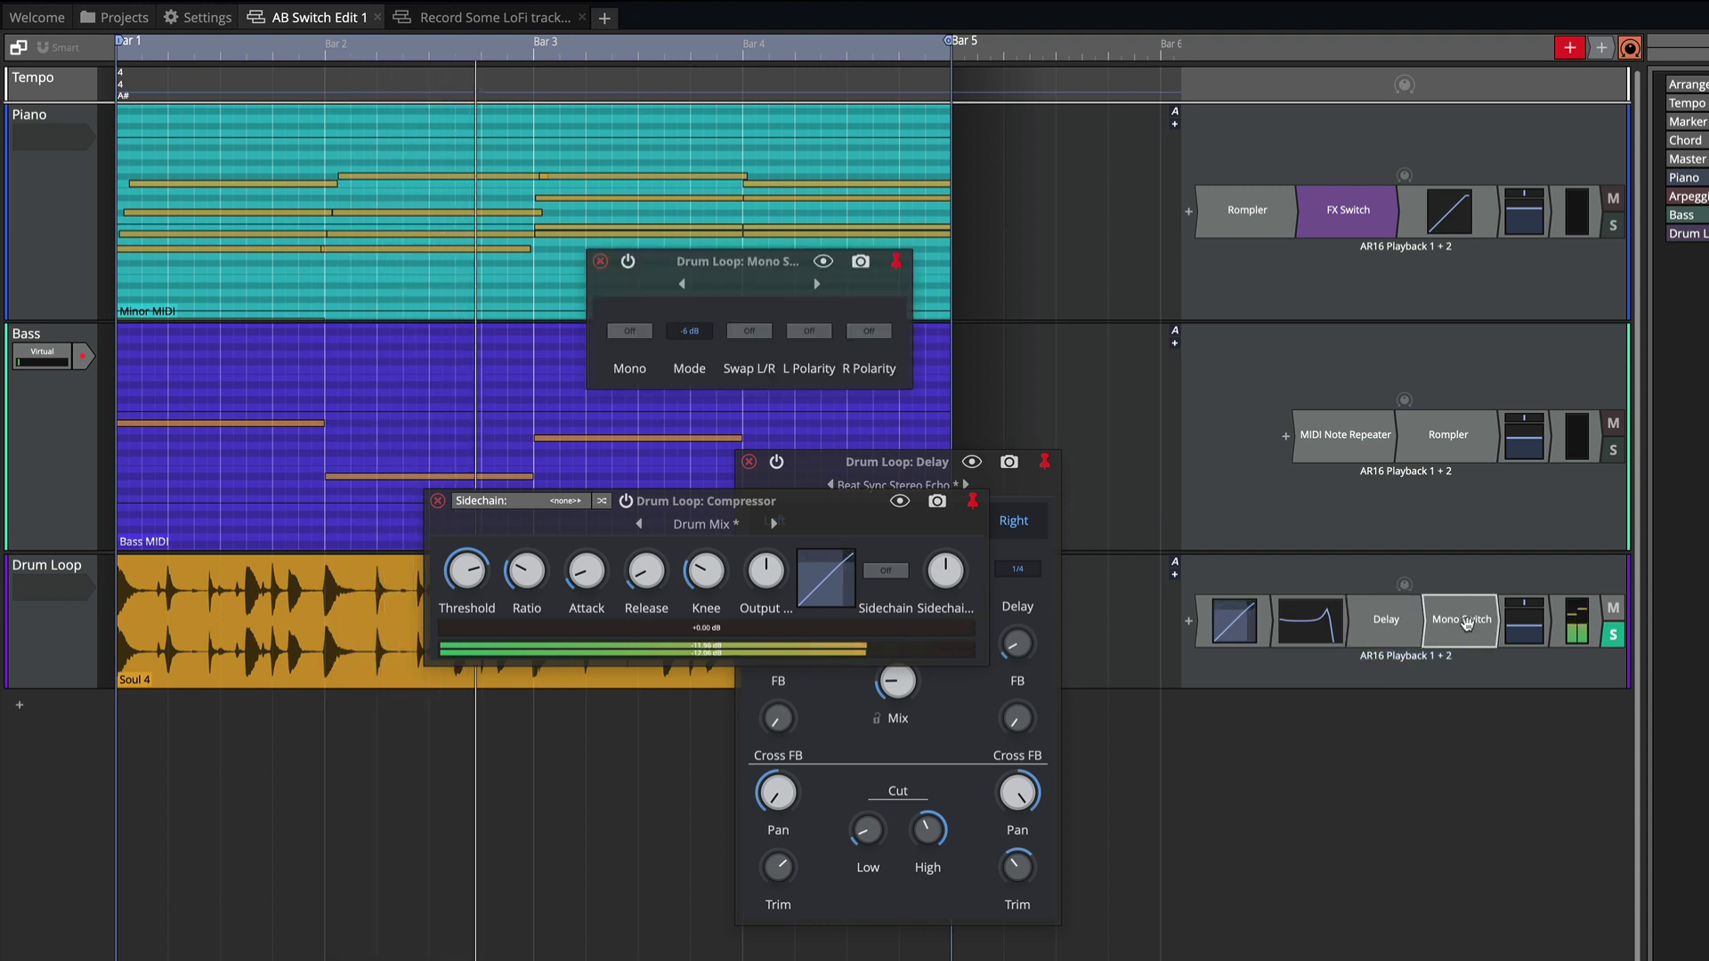
{"action": "left_click_drag", "start_coordinate": [754, 265], "coordinate": [1266, 777]}
{"action": "left_click", "coordinate": [1136, 844]}
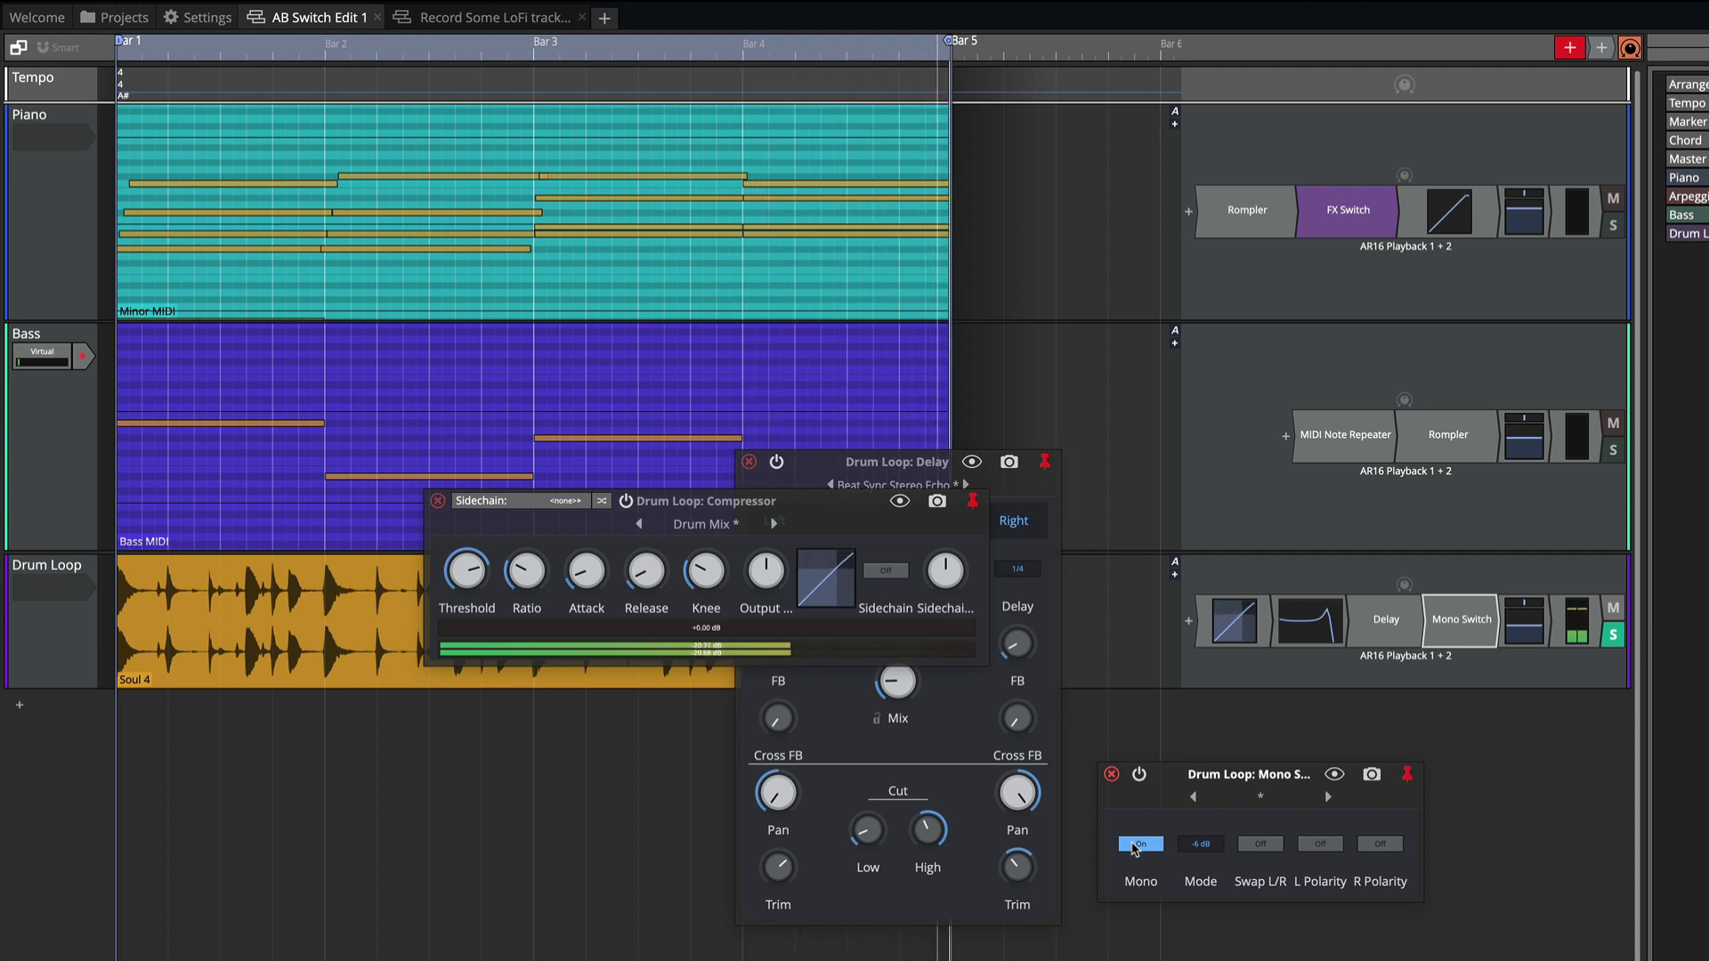
{"action": "left_click", "coordinate": [1614, 635]}
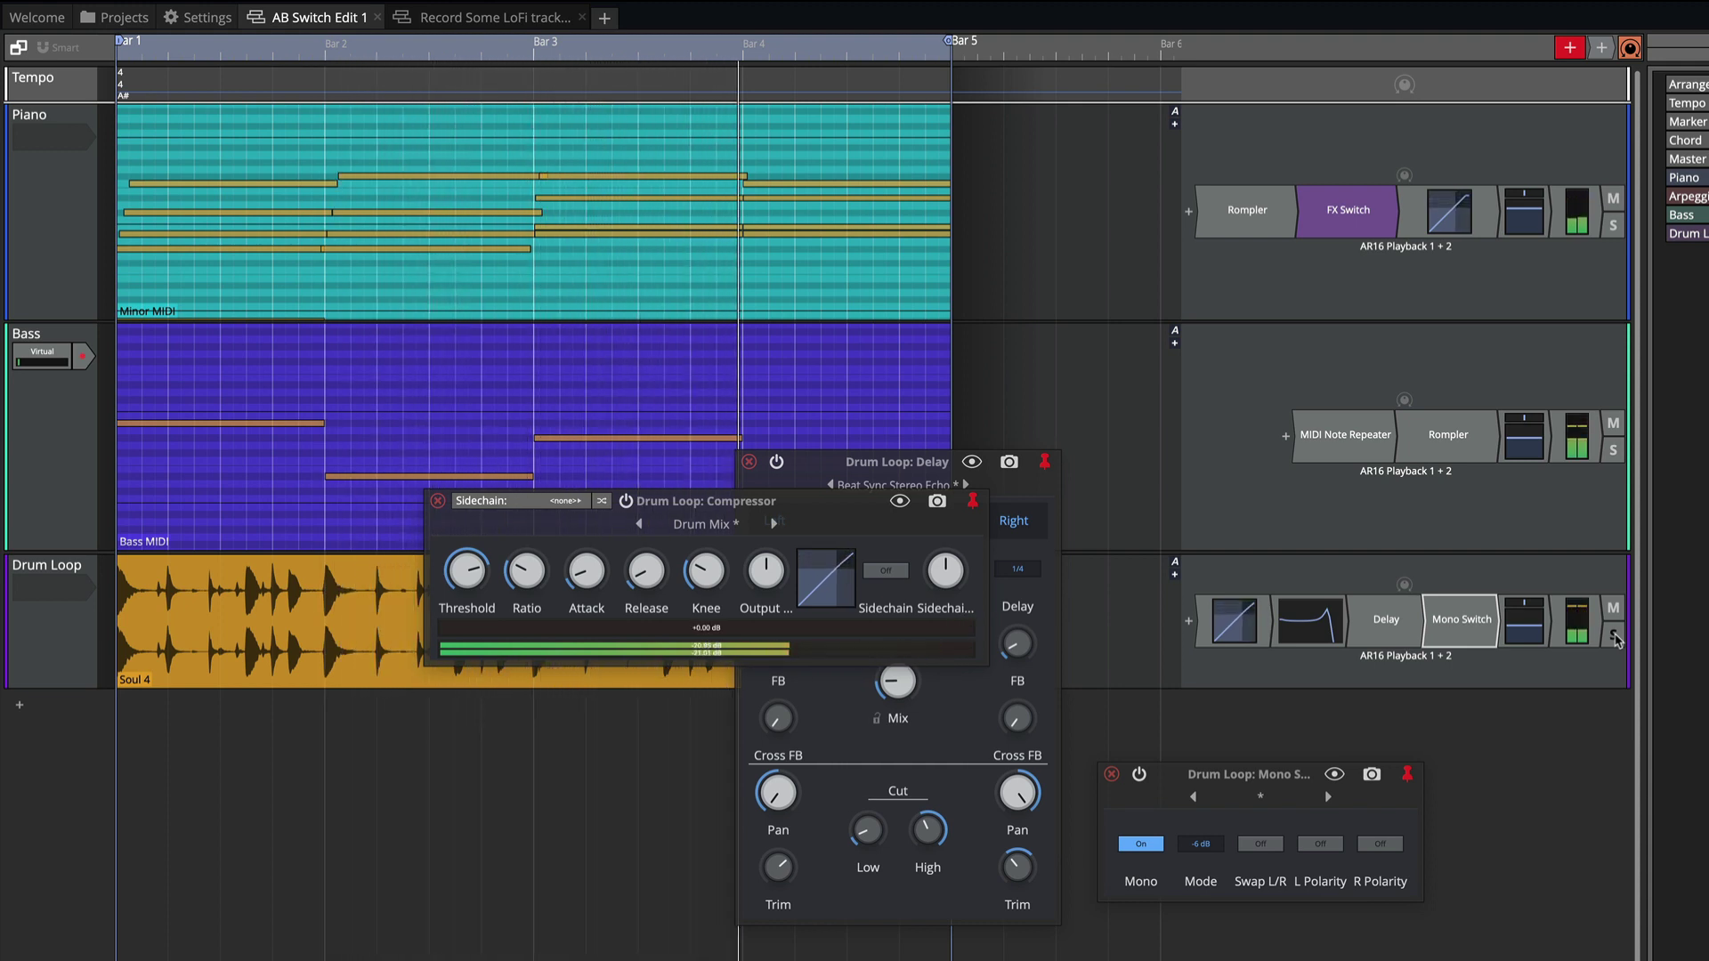
{"action": "key", "text": "space"}
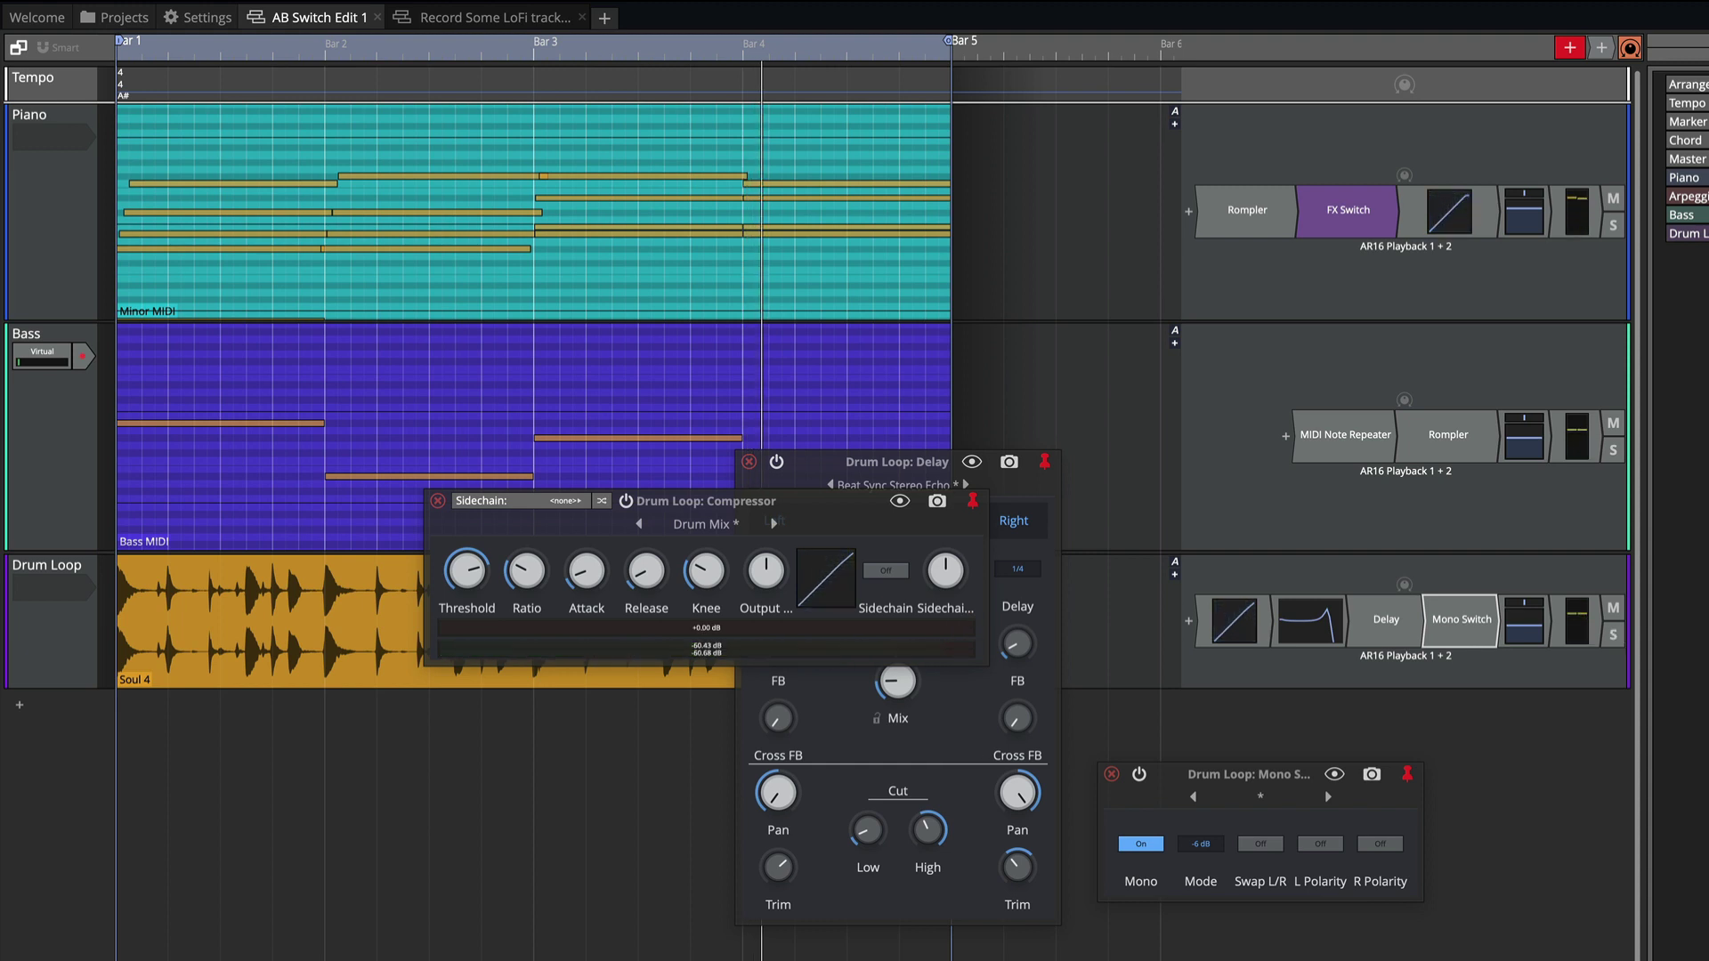
Step: Zoom in, restore and enlarge the Arpeggio track, then solo and unsolo it
{"action": "key", "text": "plus"}
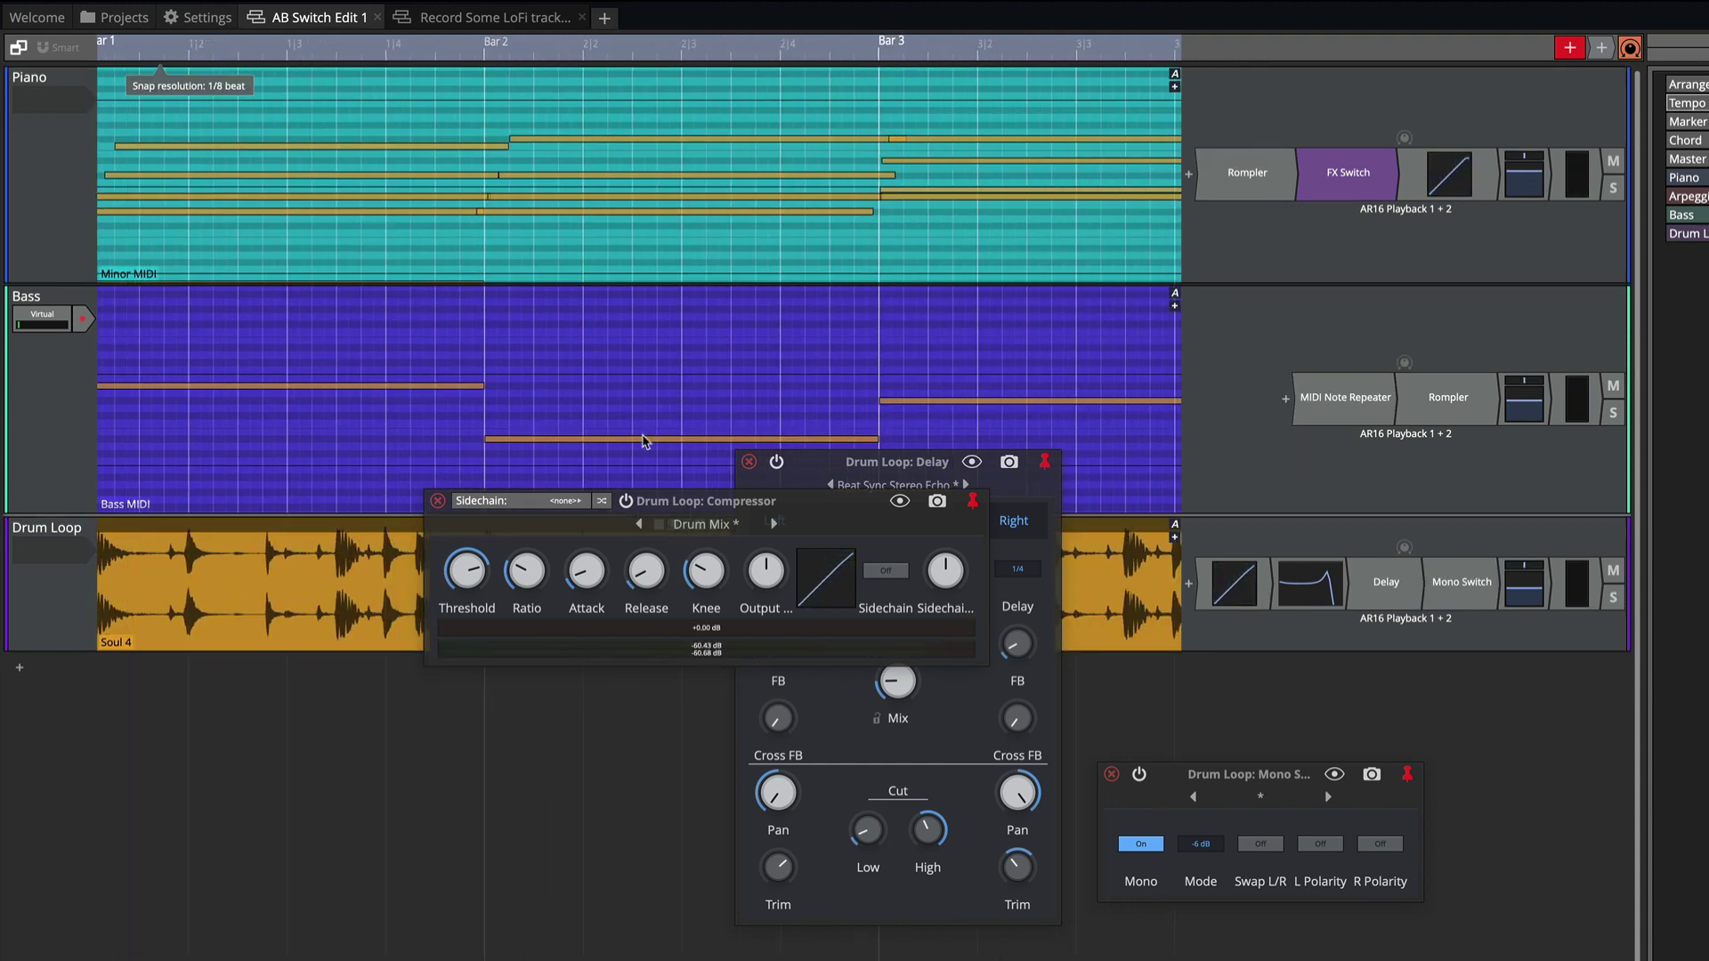
{"action": "key", "text": "ctrl+z"}
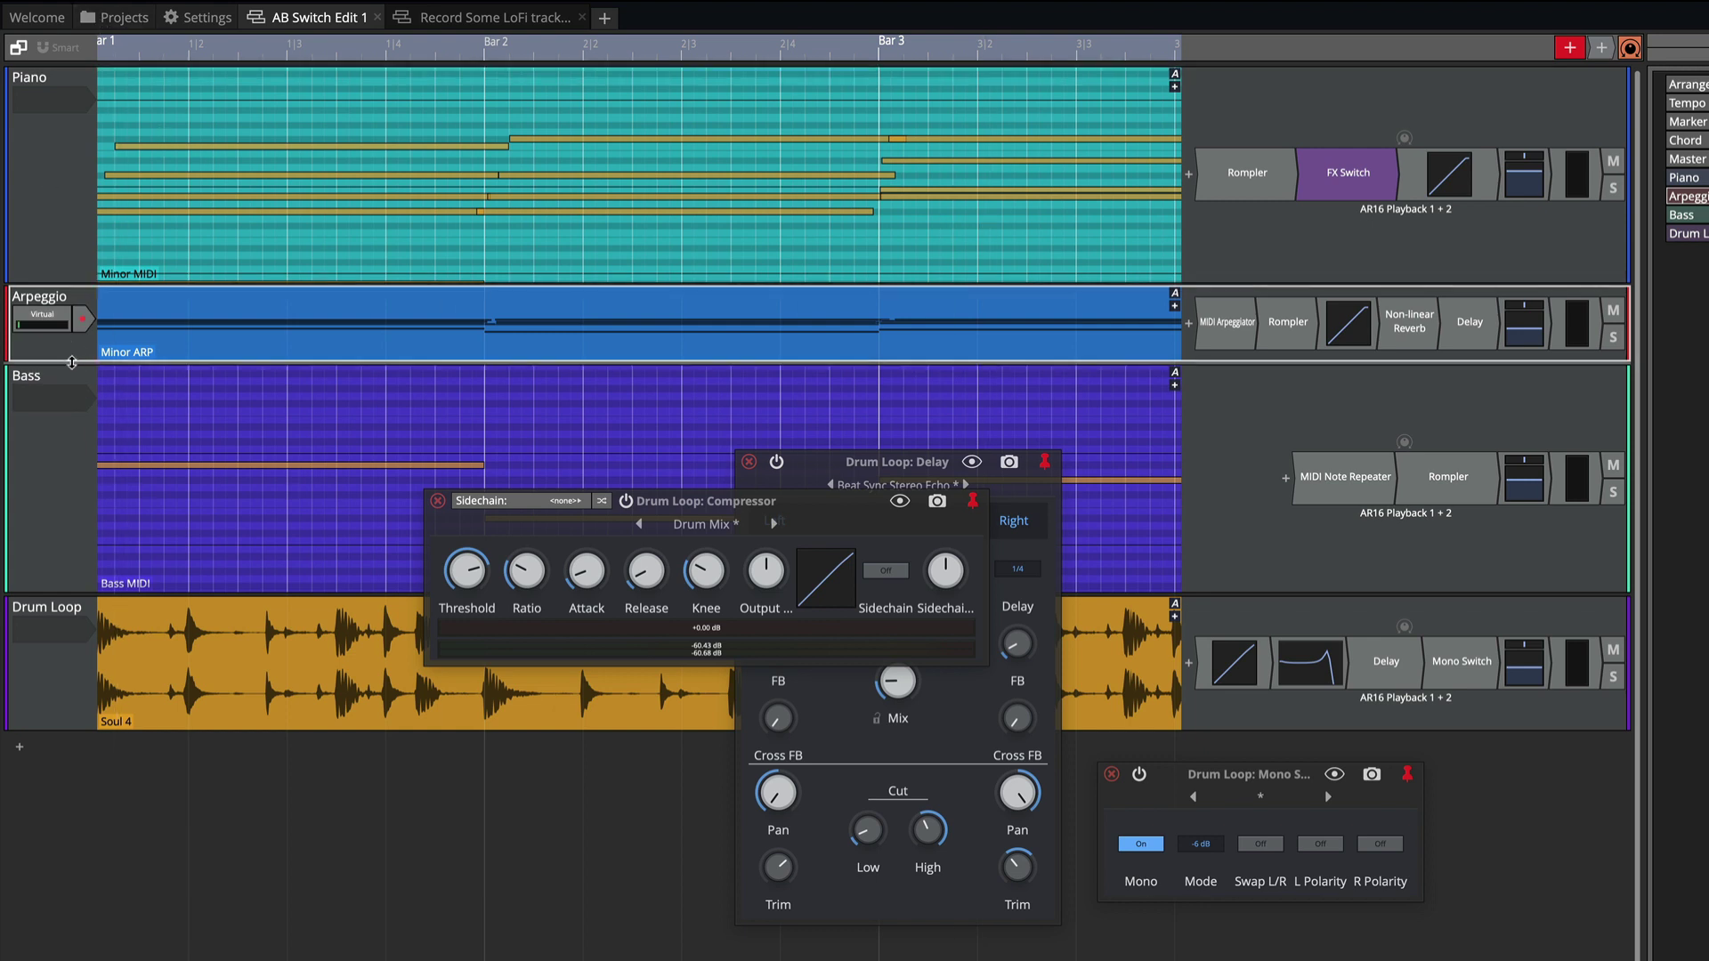
{"action": "left_click_drag", "start_coordinate": [72, 362], "coordinate": [78, 484]}
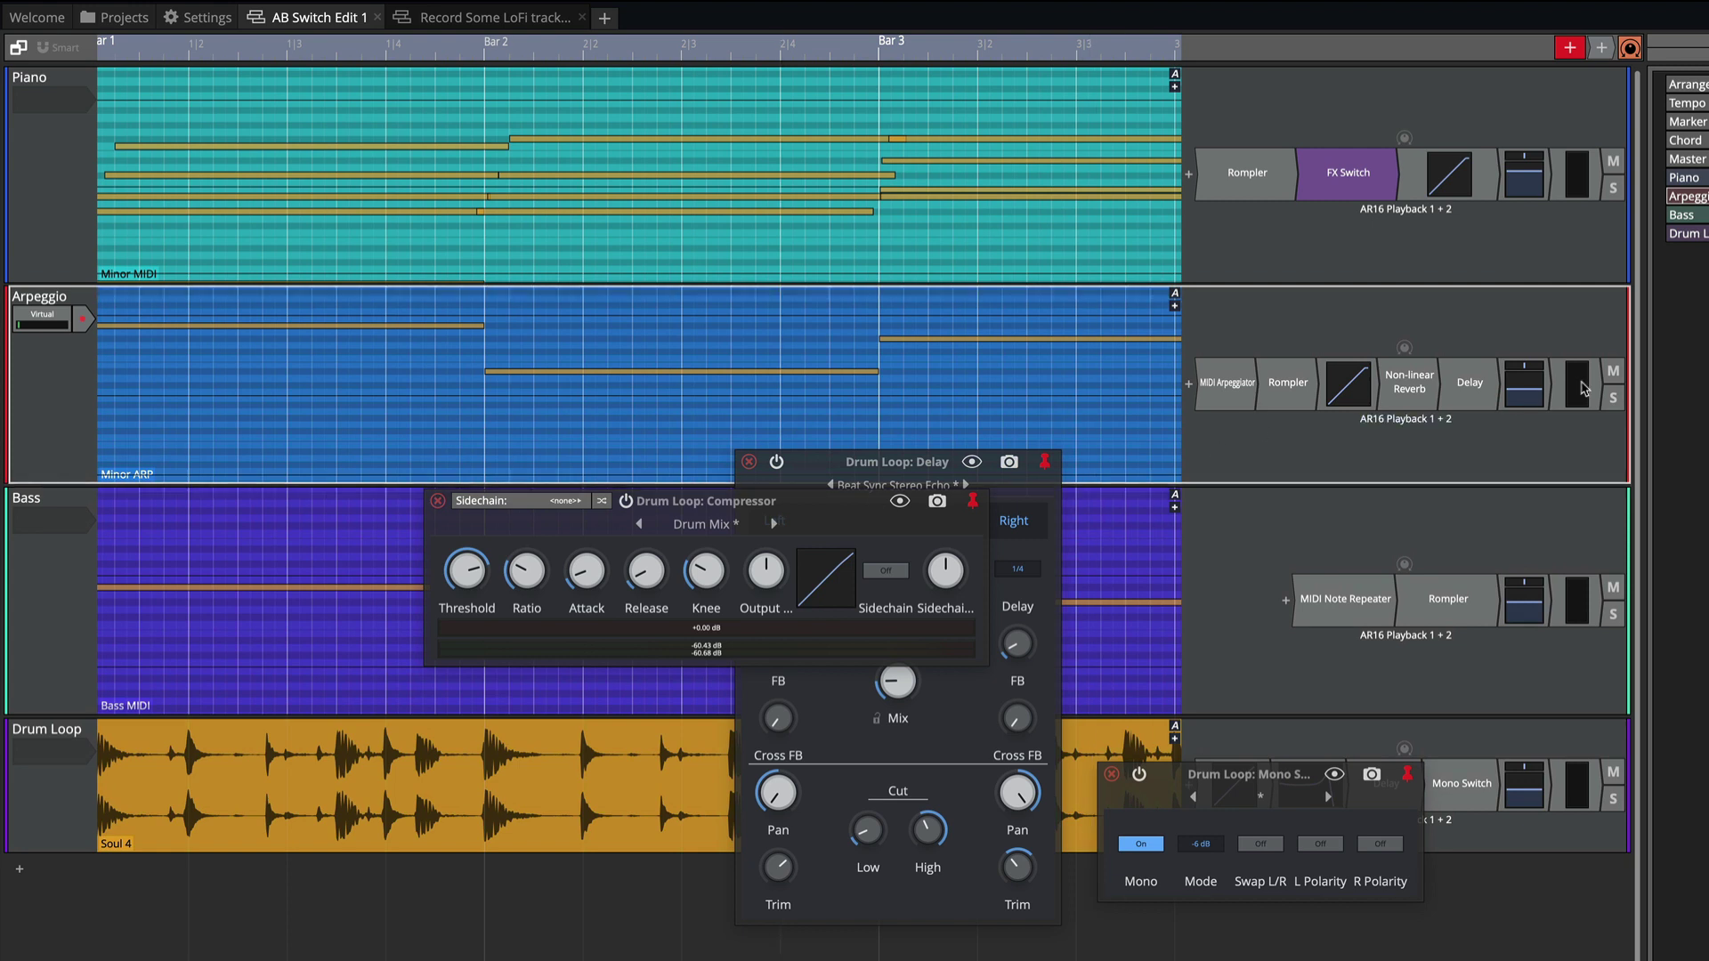
{"action": "left_click", "coordinate": [1614, 400]}
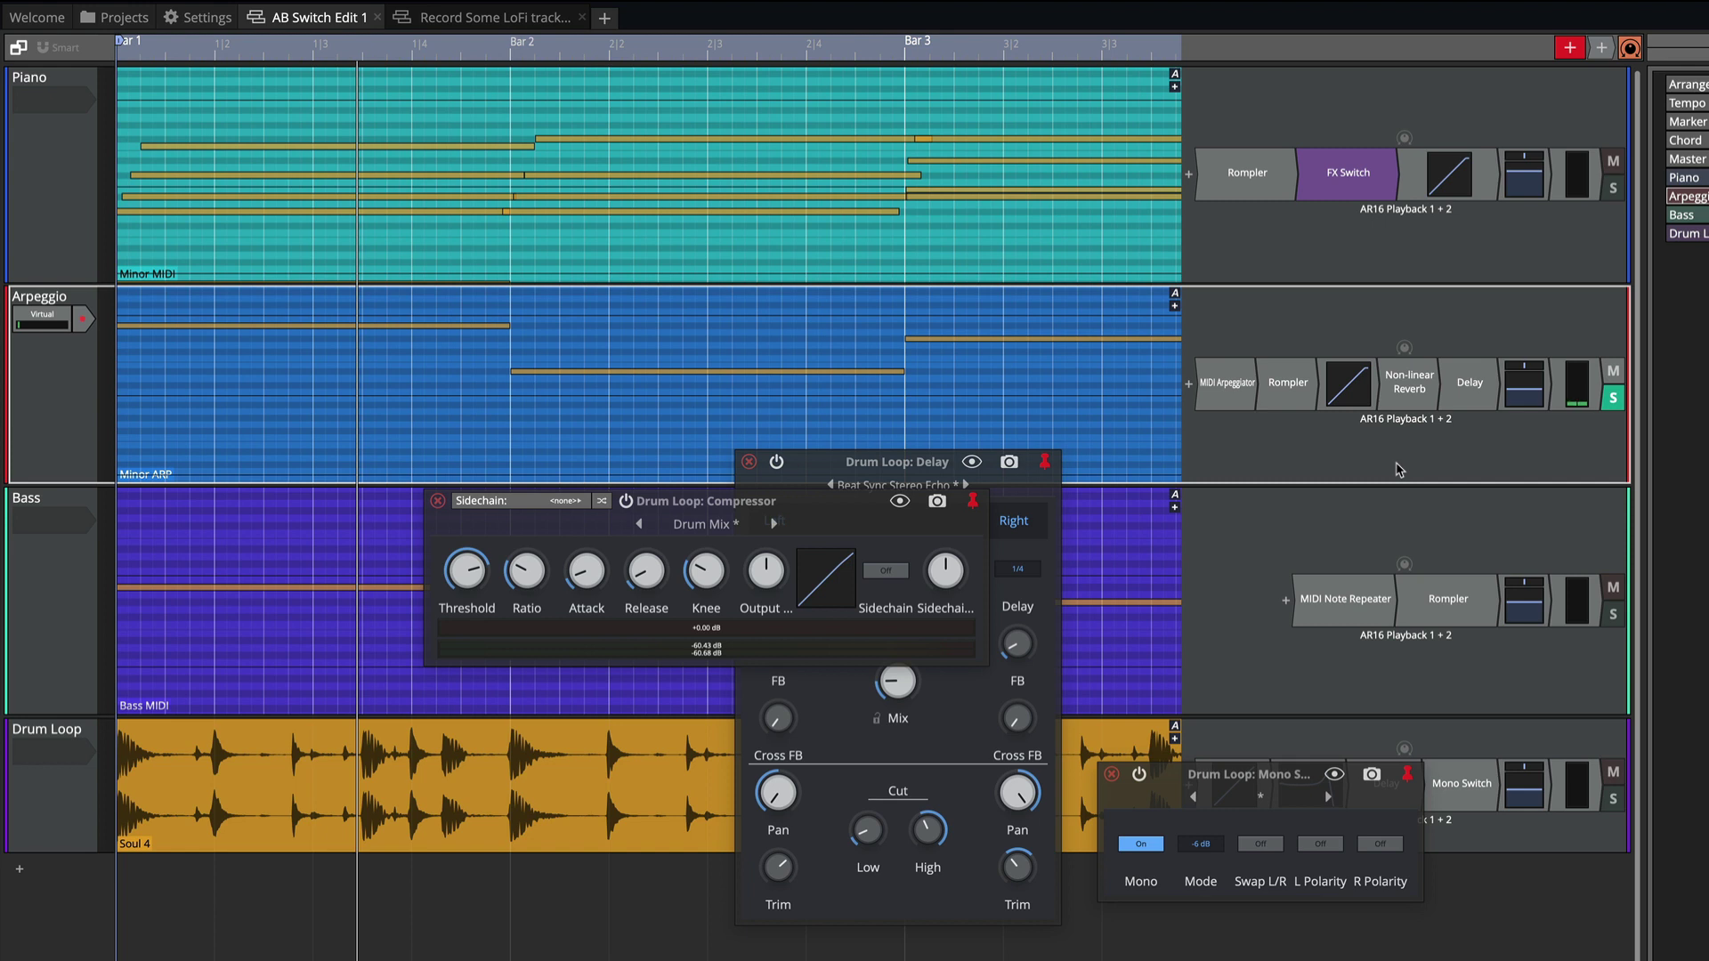
{"action": "left_click", "coordinate": [1613, 400]}
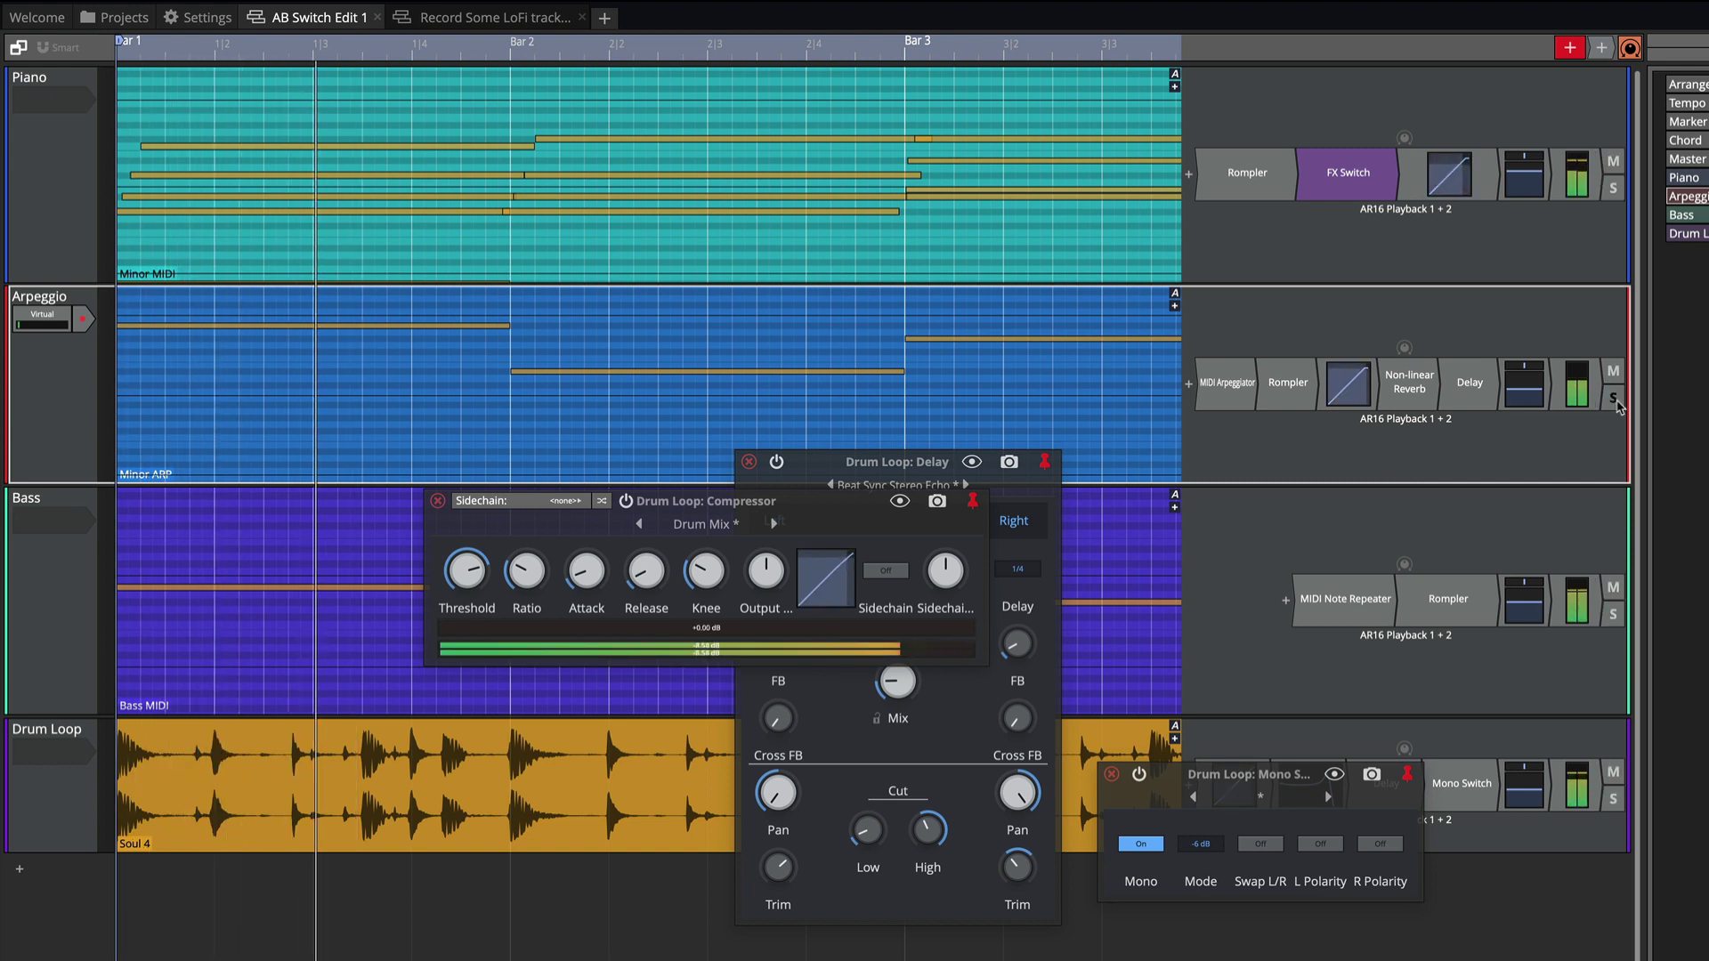